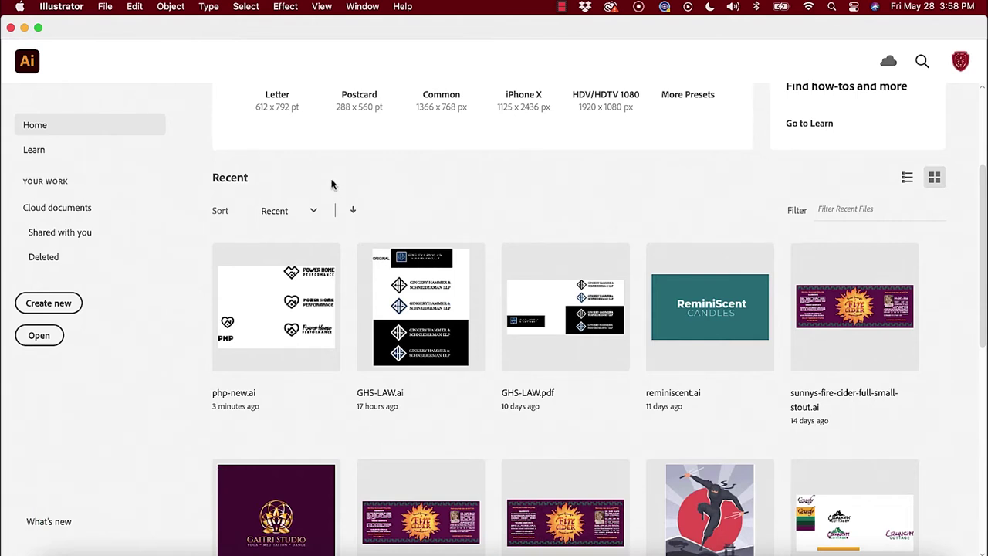
Create a new RGB document from the recent 18.97 x 10.67 in Common preset.
{"action": "left_click", "coordinate": [103, 8]}
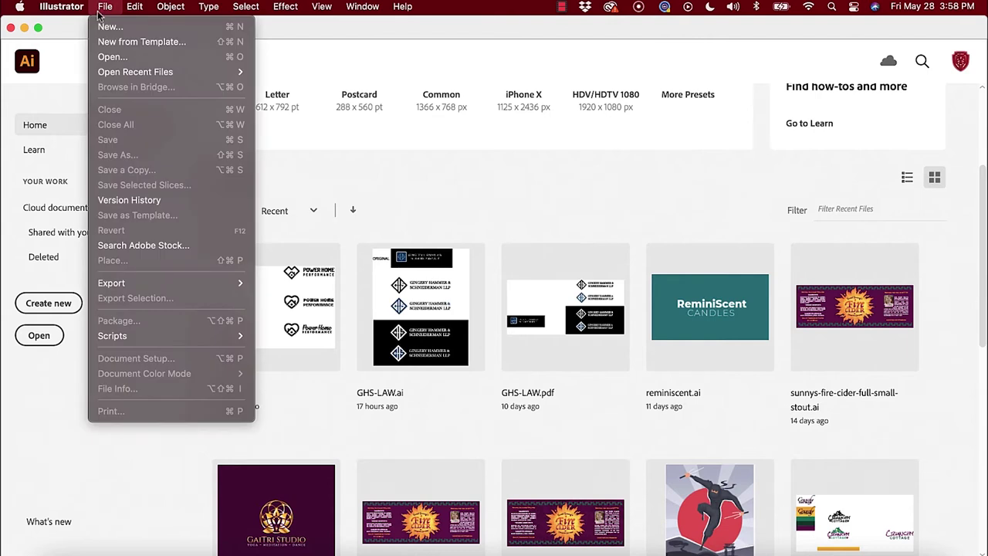
{"action": "left_click", "coordinate": [109, 27]}
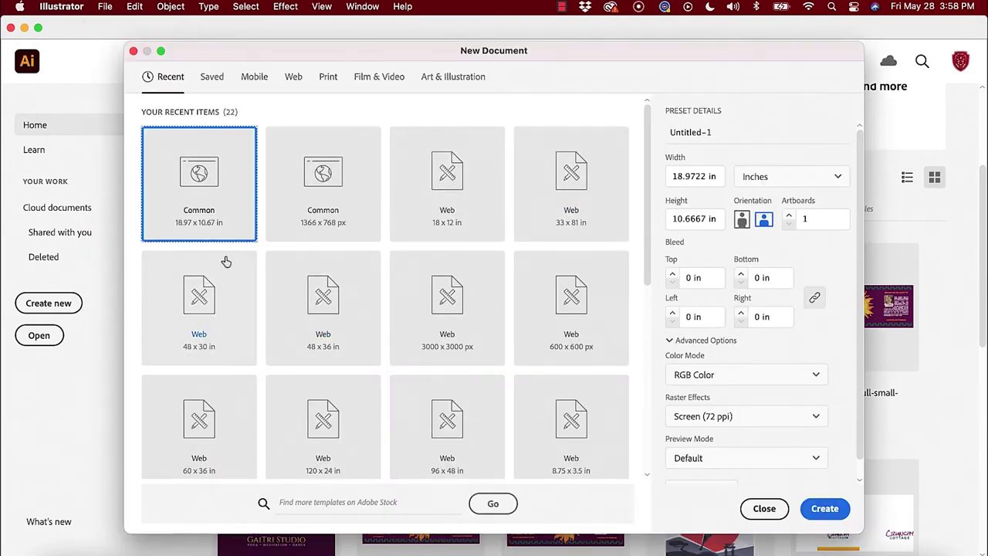
{"action": "left_click", "coordinate": [823, 508]}
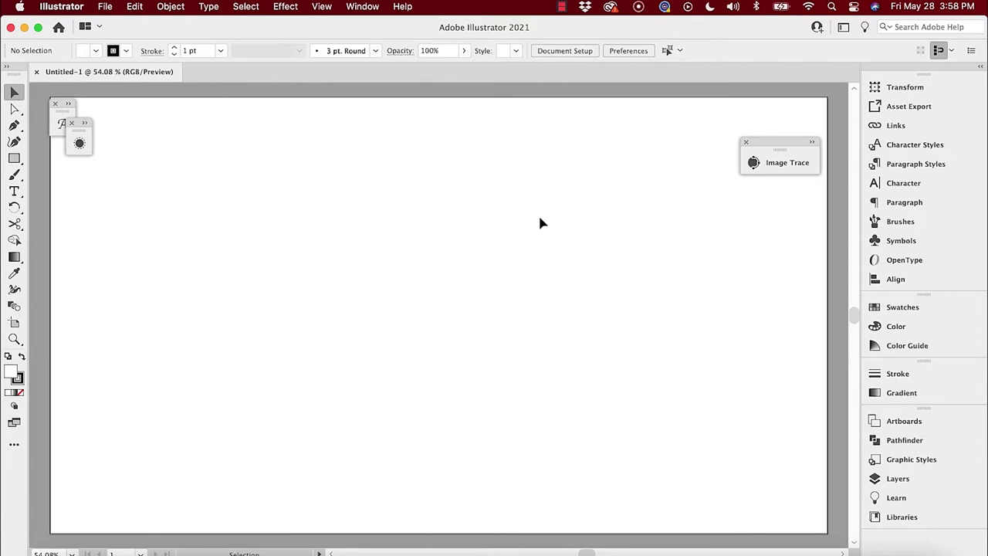
Try placing the streetcar sketch photo from Downloads at its original size and shifting it over the artboard.
{"action": "left_click", "coordinate": [106, 7]}
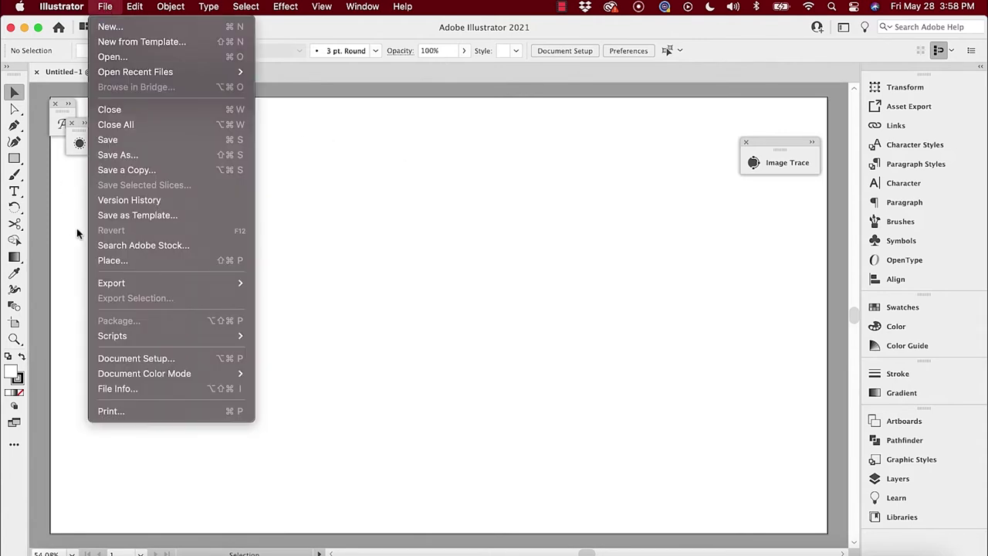
{"action": "left_click", "coordinate": [120, 264]}
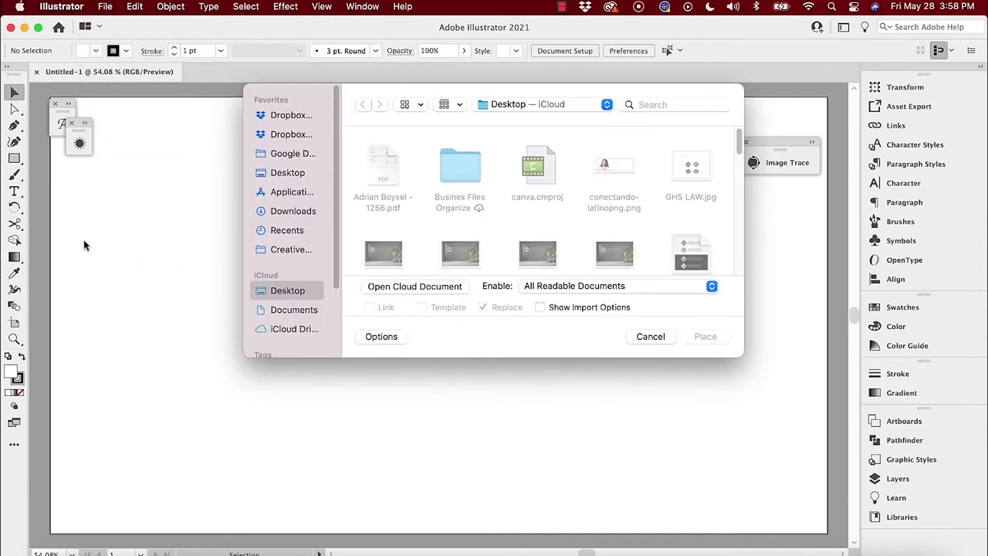
{"action": "left_click", "coordinate": [284, 211]}
{"action": "double_click", "coordinate": [384, 167]}
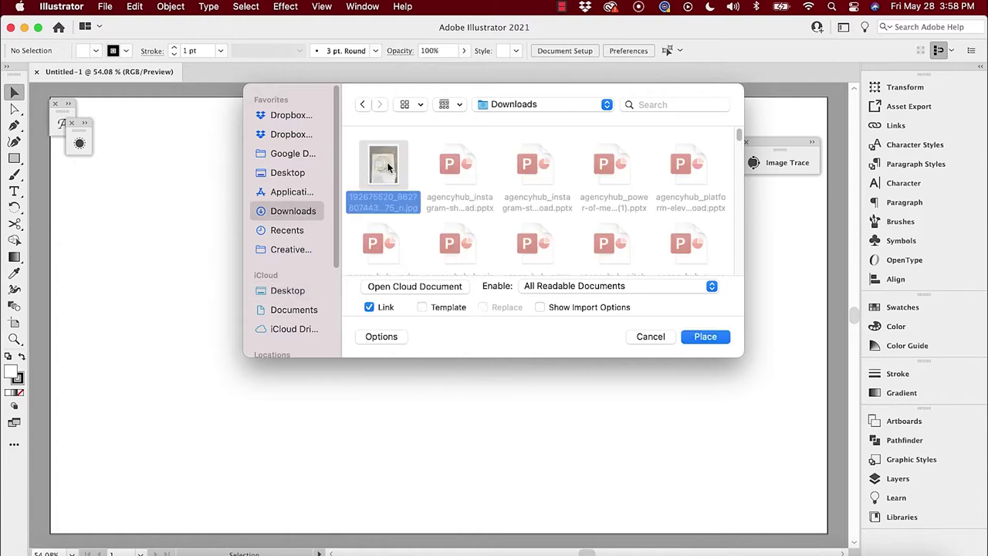
{"action": "left_click", "coordinate": [272, 140]}
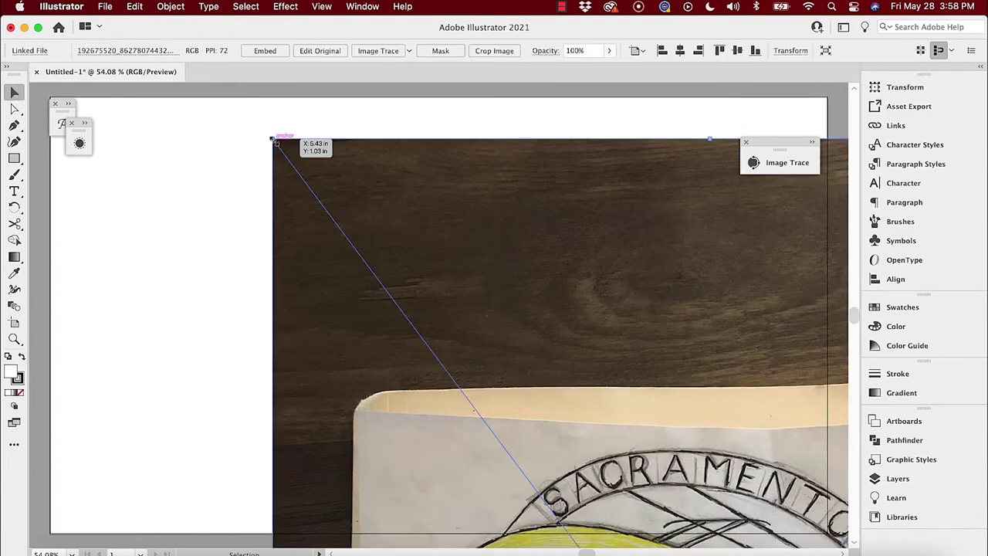
{"action": "left_click_drag", "start_coordinate": [593, 430], "coordinate": [357, 159]}
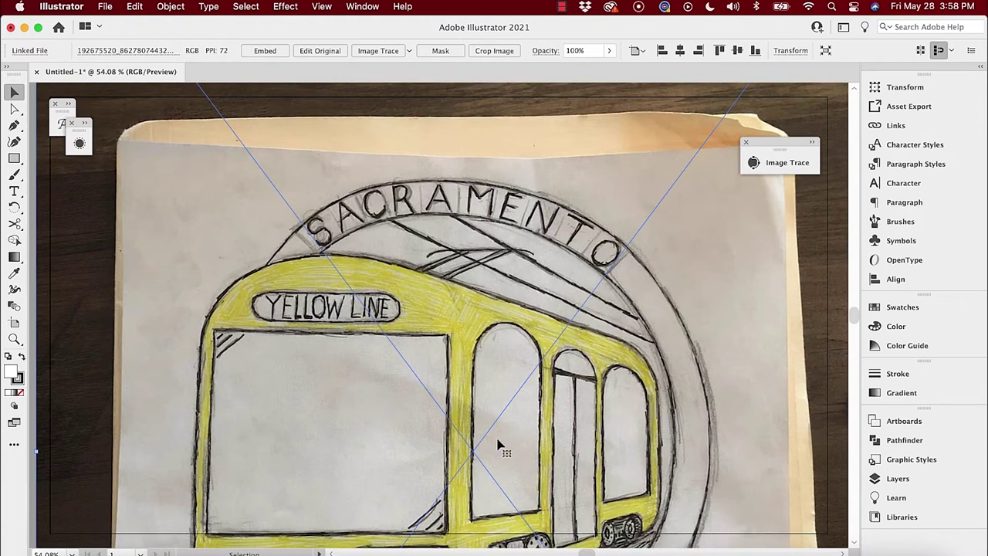
{"action": "key", "text": "super+z"}
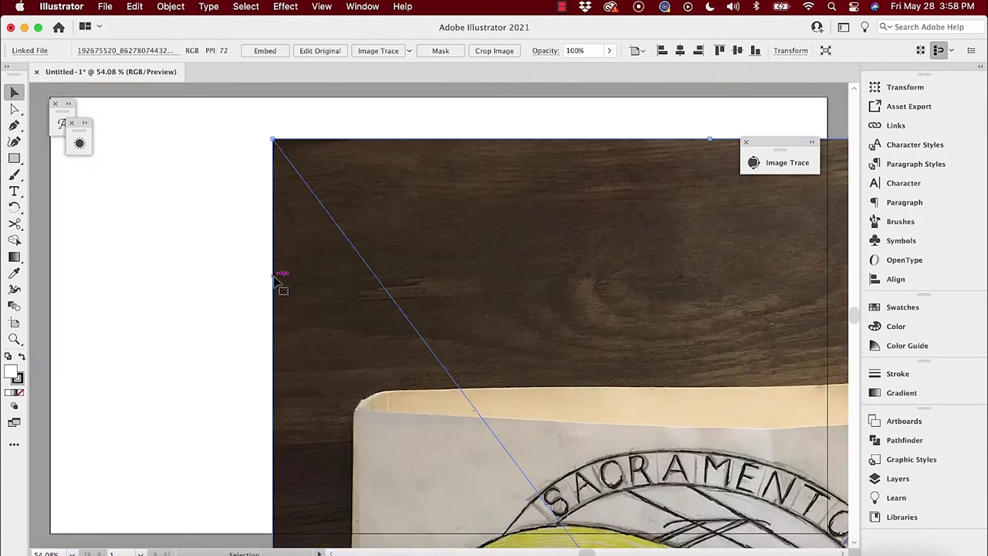
{"action": "key", "text": "super+z"}
Try placing the streetcar sketch photo scaled down to fit the artboard's height, and delete it.
{"action": "left_click", "coordinate": [106, 6]}
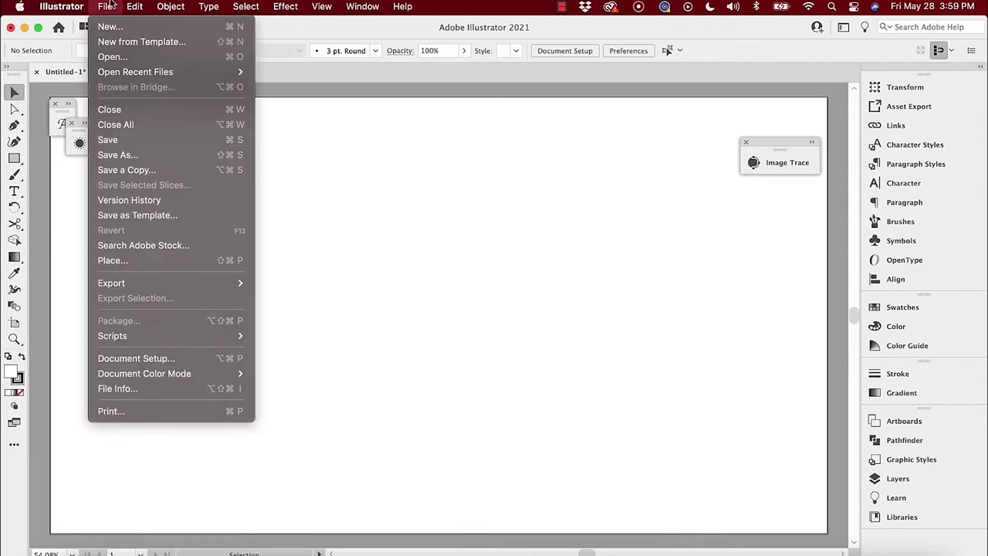
{"action": "left_click", "coordinate": [118, 257]}
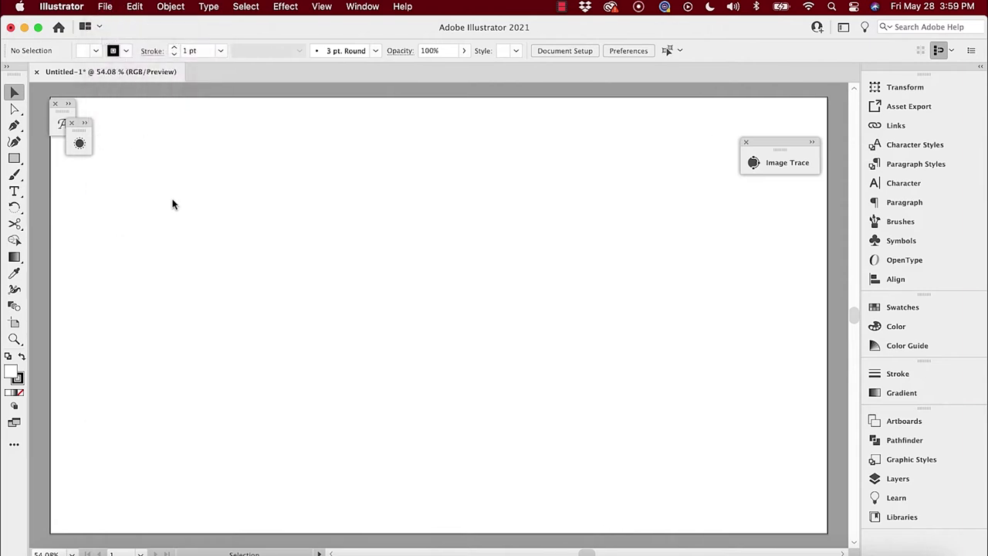
{"action": "double_click", "coordinate": [379, 163]}
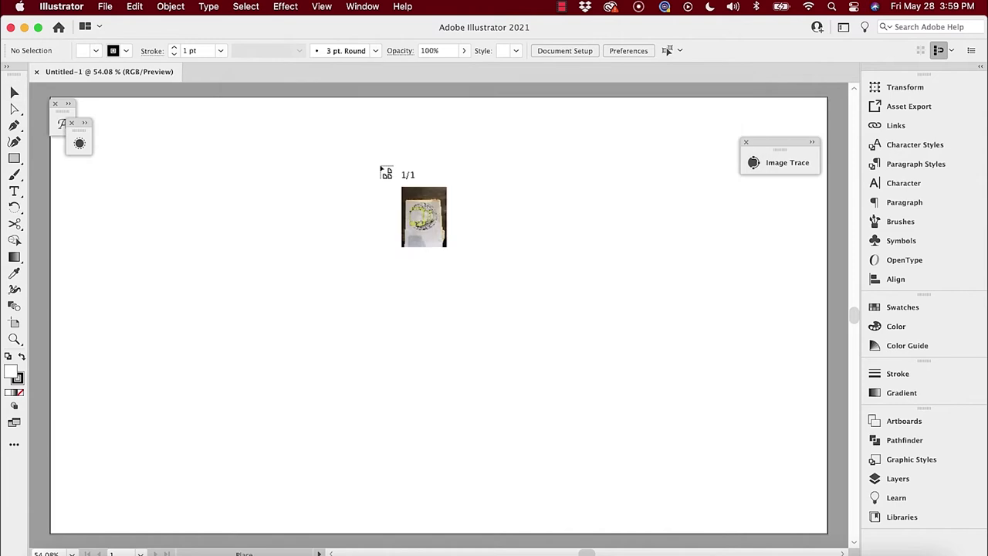
{"action": "mouse_move", "coordinate": [108, 106]}
{"action": "left_mouse_down"}
{"action": "mouse_move", "coordinate": [364, 347]}
{"action": "mouse_move", "coordinate": [527, 461]}
{"action": "mouse_move", "coordinate": [592, 530]}
{"action": "left_mouse_up"}
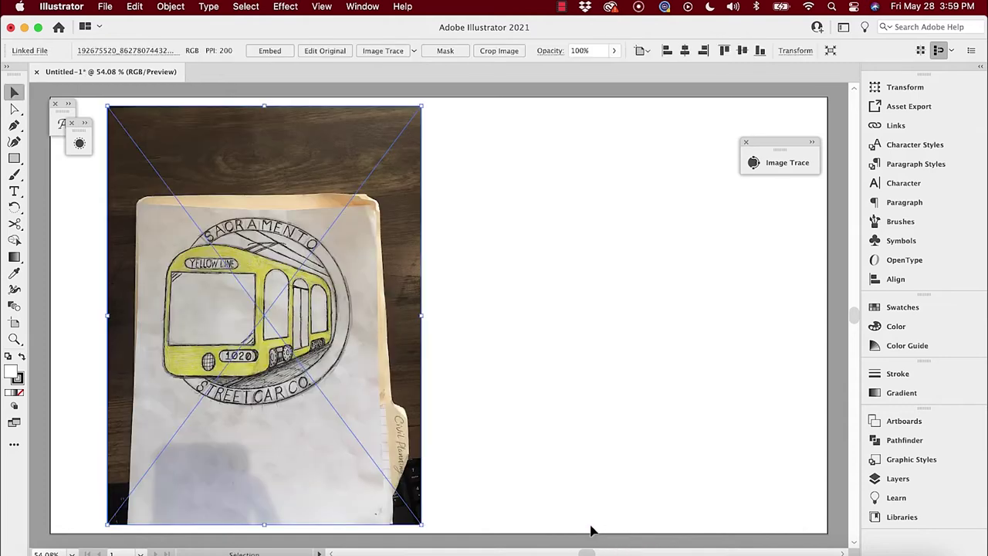
{"action": "key", "text": "Delete"}
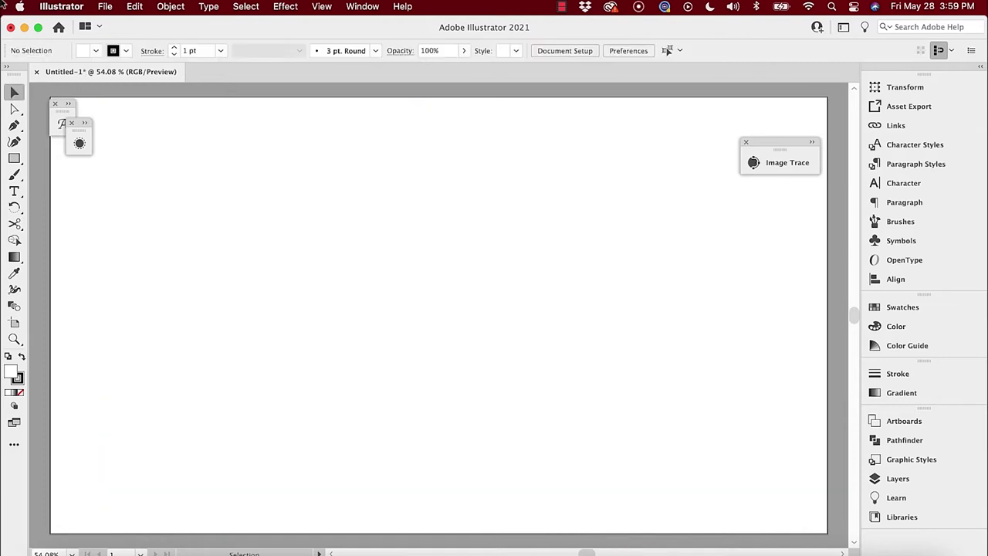
Place the streetcar sketch photo from Downloads at its original size and position it so the streetcar covers the artboard.
{"action": "left_click", "coordinate": [104, 7]}
{"action": "left_click", "coordinate": [175, 262]}
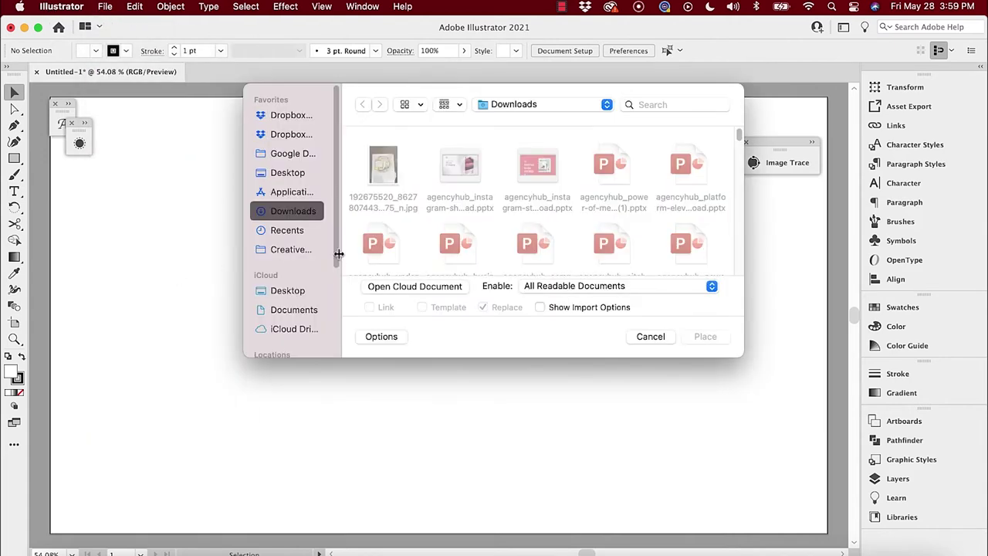
{"action": "double_click", "coordinate": [381, 170]}
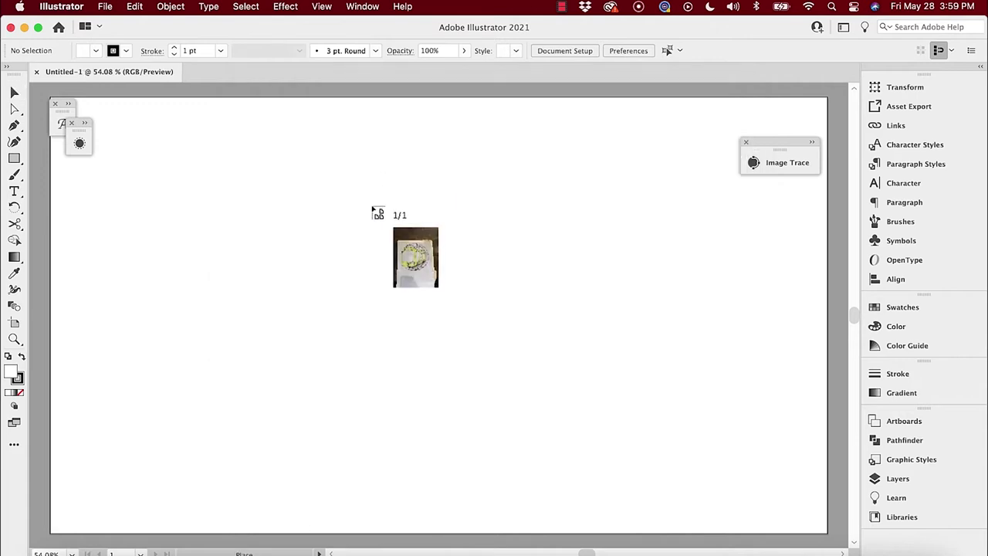
{"action": "left_click", "coordinate": [373, 205]}
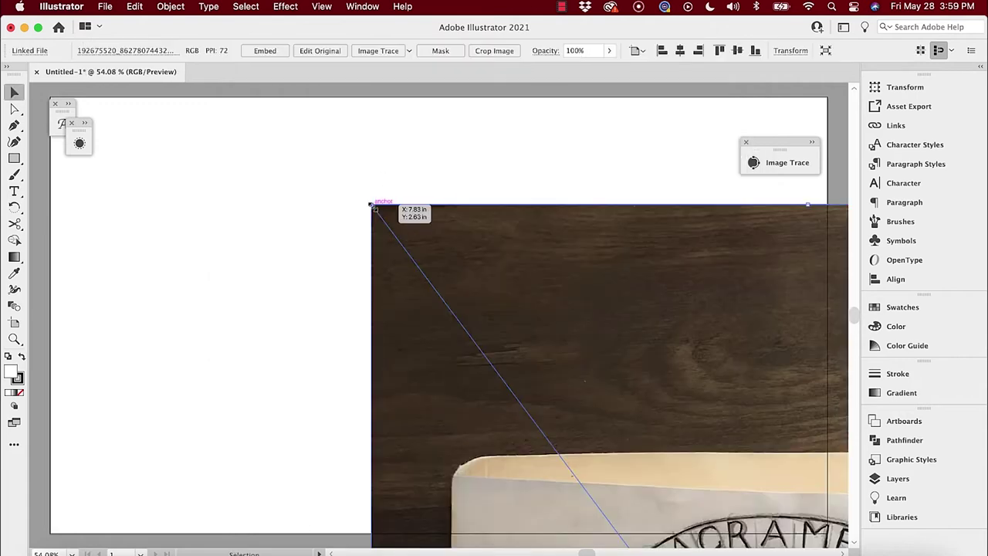
{"action": "left_click_drag", "start_coordinate": [532, 271], "coordinate": [298, 146]}
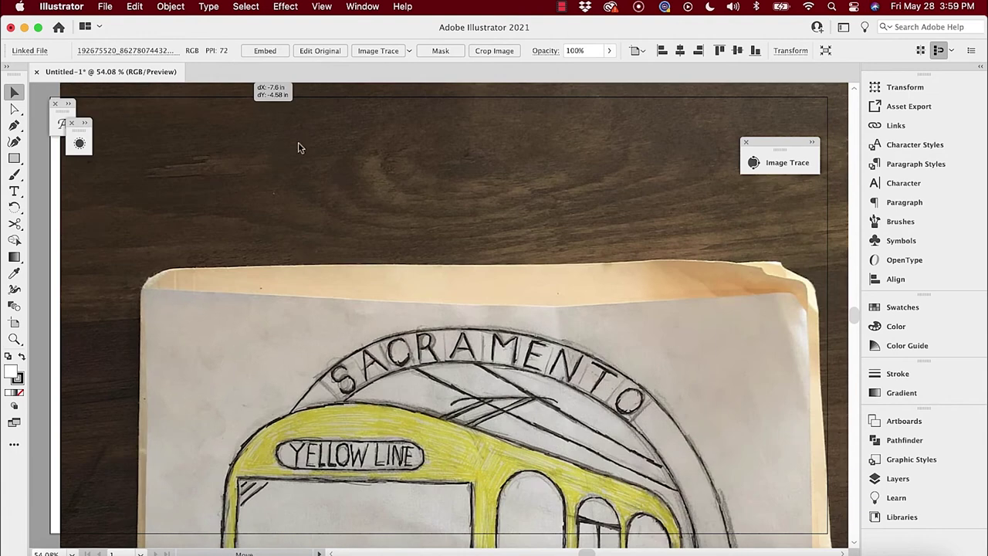
{"action": "key", "text": "super+z"}
{"action": "mouse_move", "coordinate": [405, 206]}
{"action": "left_mouse_down"}
{"action": "mouse_move", "coordinate": [441, 209]}
{"action": "mouse_move", "coordinate": [335, 218]}
{"action": "mouse_move", "coordinate": [511, 337]}
{"action": "mouse_move", "coordinate": [445, 278]}
{"action": "mouse_move", "coordinate": [397, 203]}
{"action": "left_mouse_up"}
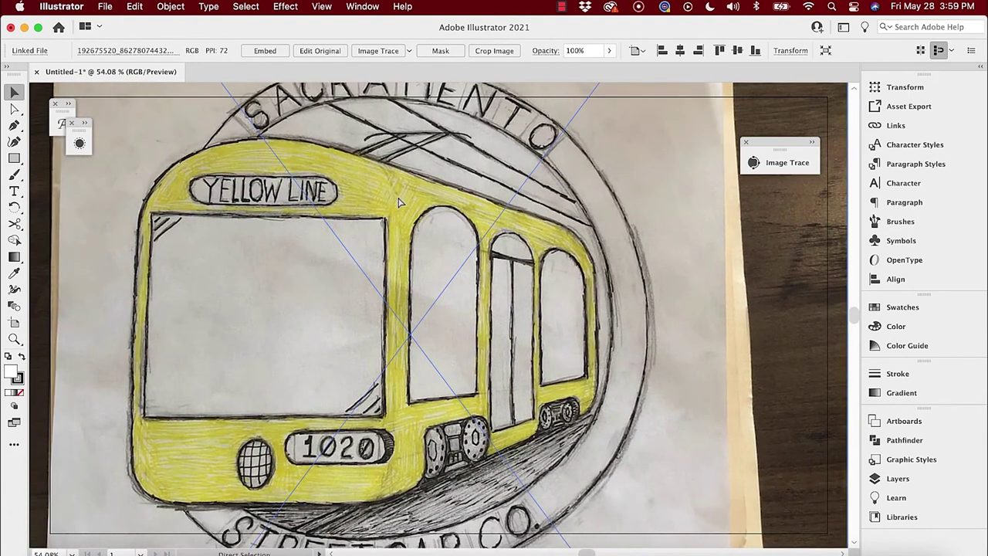
Extend the artboard's upper and lower edges to enclose the whole round sketch, making it about 13.44 in high.
{"action": "key", "text": "super+minus"}
{"action": "key", "text": "super+minus"}
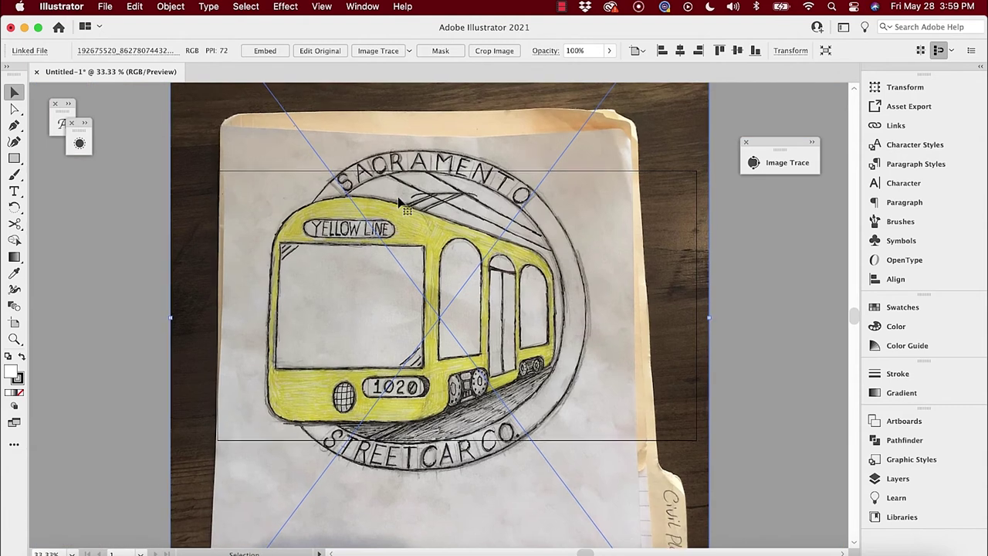
{"action": "left_click", "coordinate": [135, 186]}
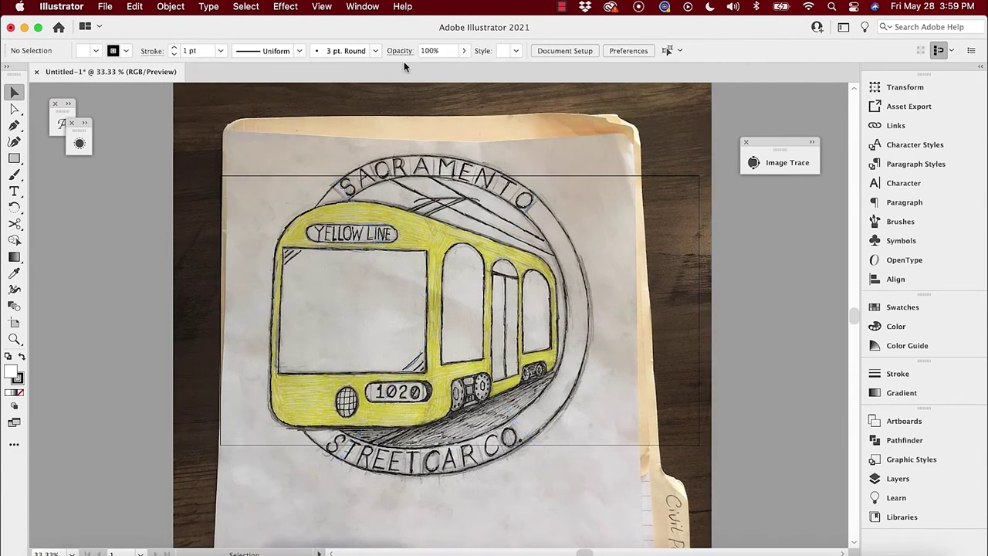
{"action": "left_click", "coordinate": [564, 49]}
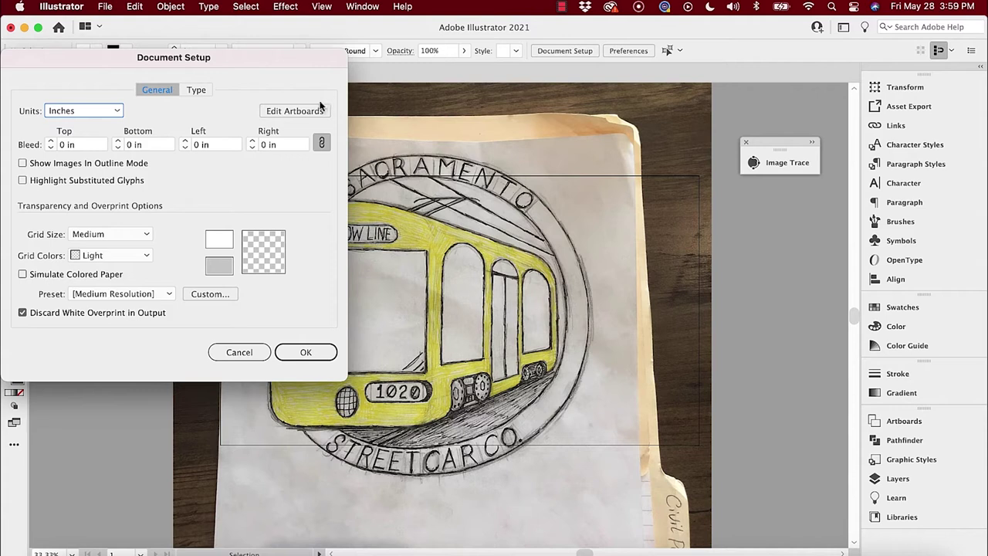
{"action": "left_click", "coordinate": [294, 110]}
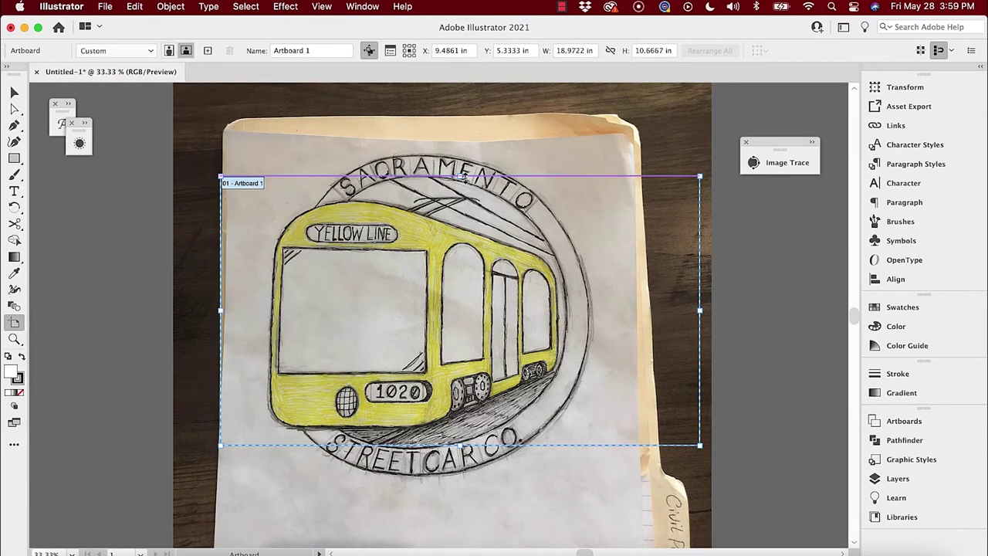
{"action": "left_click_drag", "start_coordinate": [460, 176], "coordinate": [461, 142]}
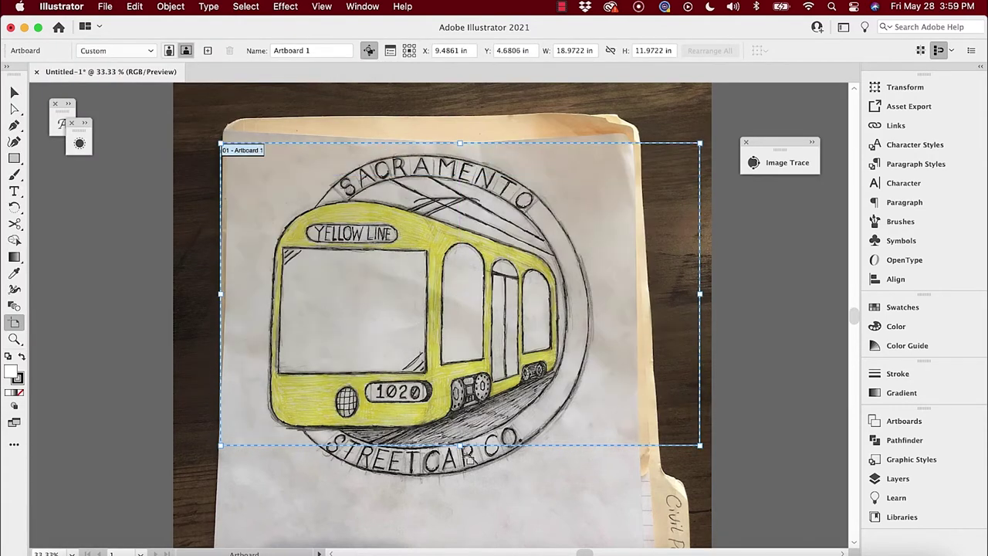
{"action": "left_click_drag", "start_coordinate": [458, 445], "coordinate": [454, 481]}
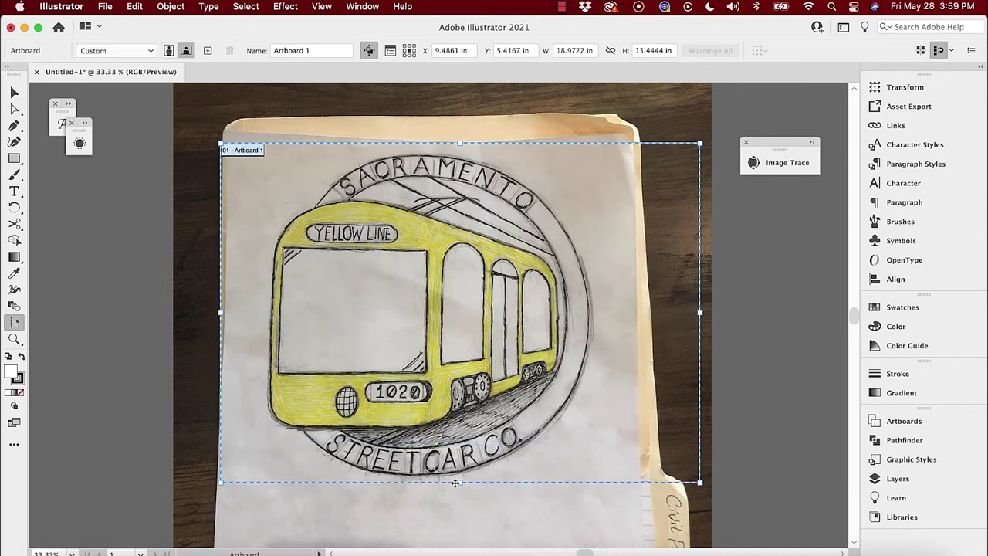
{"action": "left_click", "coordinate": [11, 94]}
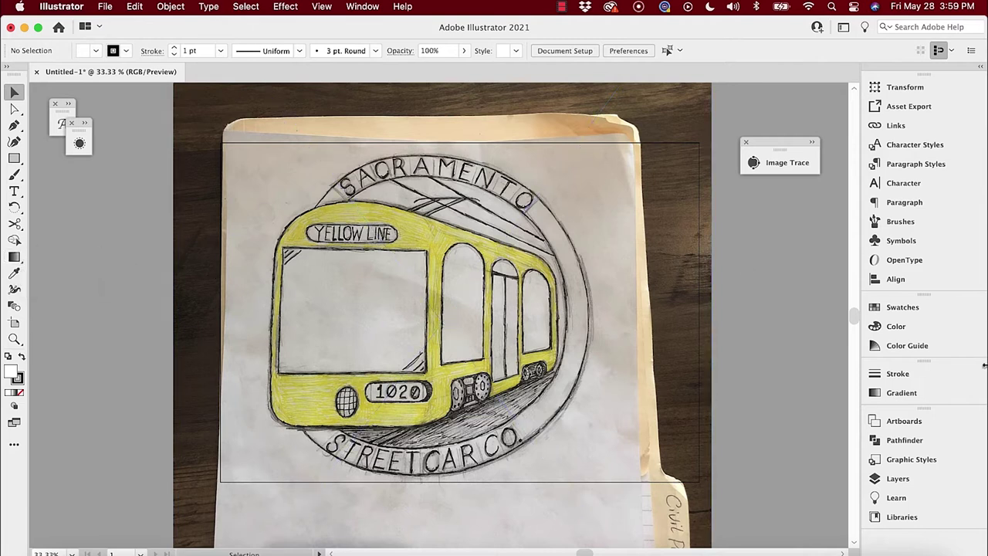
Add a new layer above the sketch photo and lock the photo's layer.
{"action": "left_click", "coordinate": [897, 478]}
{"action": "left_click", "coordinate": [819, 542]}
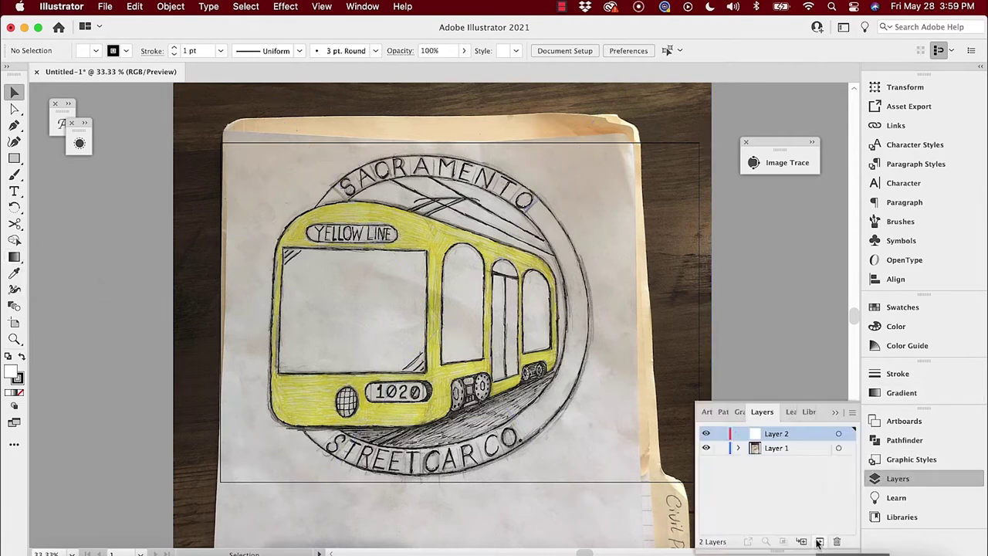
{"action": "left_click", "coordinate": [721, 448]}
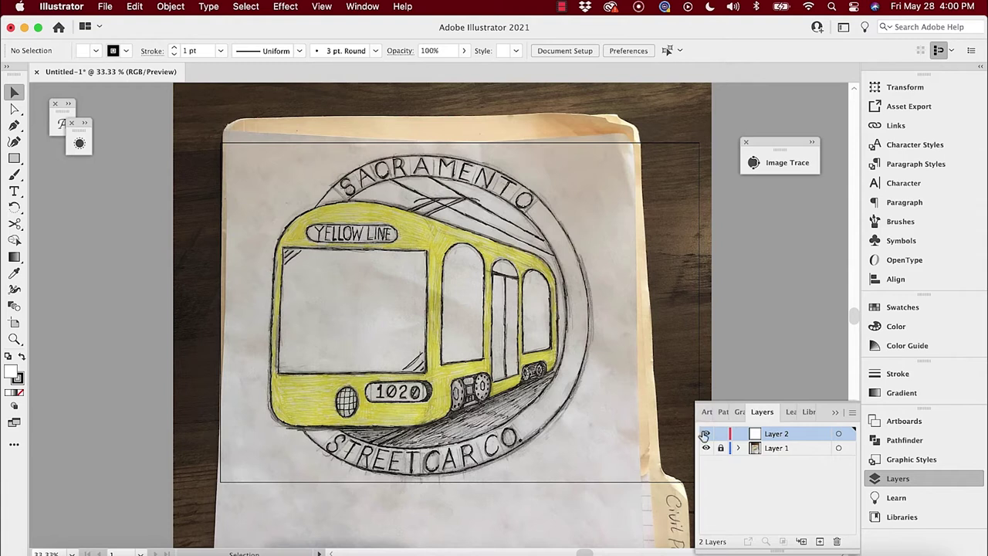
Draw a circle as tall as the sketched badge's outer ring with the Ellipse tool and remove its fill.
{"action": "left_click", "coordinate": [14, 158]}
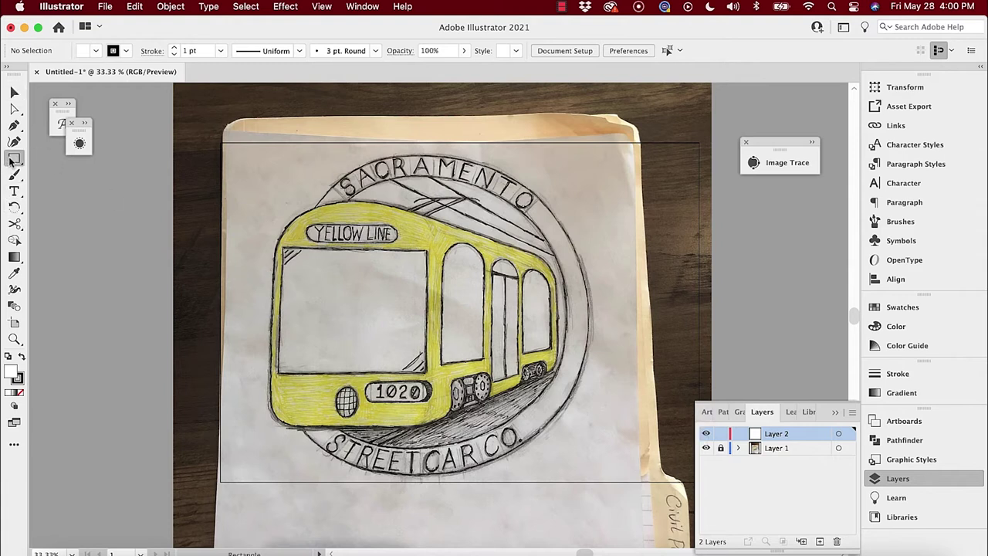
{"action": "left_click", "coordinate": [62, 175]}
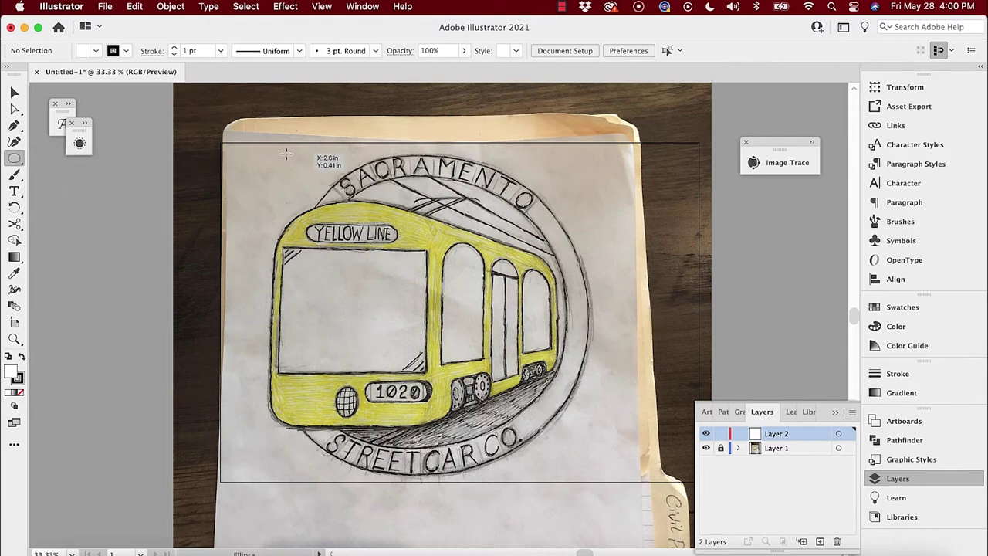
{"action": "mouse_move", "coordinate": [390, 155]}
{"action": "left_mouse_down"}
{"action": "mouse_move", "coordinate": [553, 334]}
{"action": "mouse_move", "coordinate": [596, 362]}
{"action": "mouse_move", "coordinate": [663, 479]}
{"action": "left_mouse_up"}
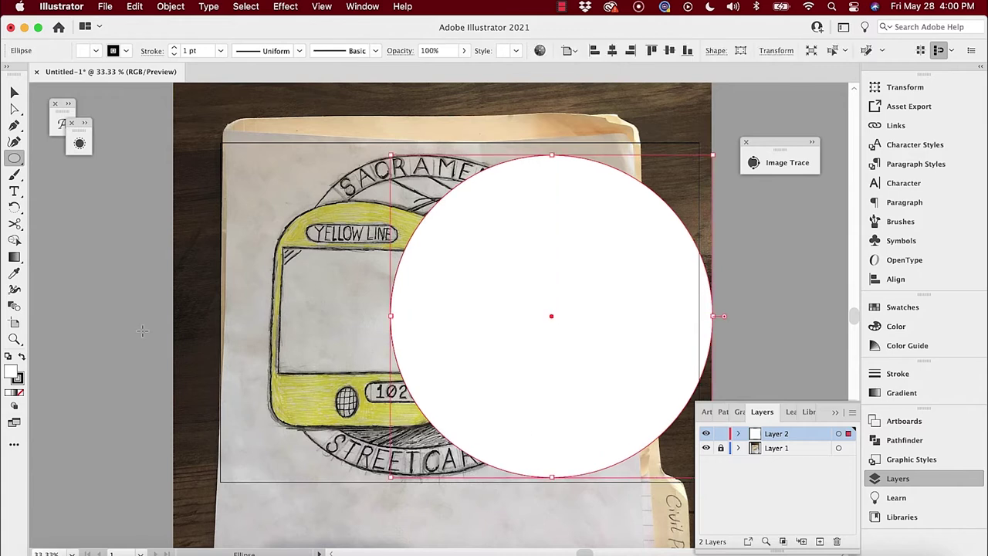
{"action": "left_click", "coordinate": [21, 394]}
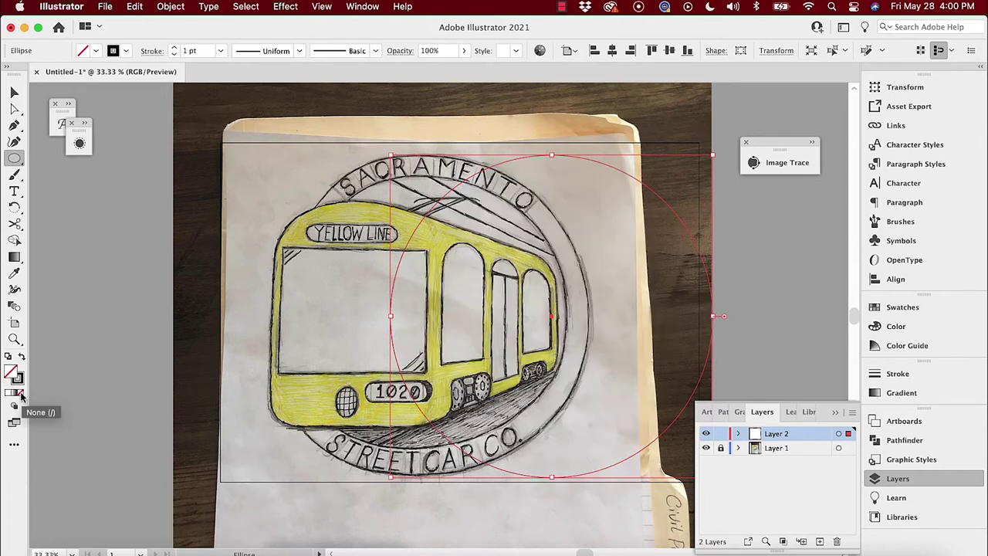
Nudge the circle left until it lines up with the outer ring of the sketched badge.
{"action": "key", "text": "shift+Left"}
{"action": "key", "text": "shift+Left"}
{"action": "key", "text": "shift+Left"}
{"action": "key", "text": "shift+Left"}
{"action": "key", "text": "shift+Left"}
{"action": "key", "text": "shift+Left"}
{"action": "key", "text": "shift+Left"}
{"action": "key", "text": "shift+Left"}
{"action": "key", "text": "shift+Left"}
{"action": "key", "text": "shift+Left"}
{"action": "key", "text": "shift+Left"}
{"action": "key", "text": "shift+Left"}
{"action": "key", "text": "shift+Left"}
{"action": "key", "text": "shift+Left"}
{"action": "key", "text": "shift+Left"}
{"action": "key", "text": "shift+Left"}
{"action": "key", "text": "shift+Left"}
{"action": "key", "text": "shift+Left"}
{"action": "key", "text": "shift+Left"}
{"action": "key", "text": "shift+Left"}
{"action": "key", "text": "shift+Left"}
{"action": "key", "text": "shift+Left"}
{"action": "key", "text": "shift+Left"}
{"action": "key", "text": "shift+Left"}
{"action": "key", "text": "shift+Left"}
{"action": "key", "text": "shift+Left"}
{"action": "key", "text": "shift+Left"}
{"action": "key", "text": "shift+Left"}
{"action": "key", "text": "shift+Left"}
{"action": "key", "text": "shift+Left"}
{"action": "key", "text": "shift+Left"}
{"action": "key", "text": "shift+Left"}
{"action": "key", "text": "shift+Left"}
{"action": "key", "text": "shift+Left"}
{"action": "key", "text": "shift+Left"}
{"action": "key", "text": "shift+Left"}
{"action": "key", "text": "shift+Left"}
{"action": "key", "text": "shift+Left"}
{"action": "key", "text": "shift+Left"}
{"action": "key", "text": "shift+Left"}
{"action": "key", "text": "shift+Left"}
{"action": "key", "text": "shift+Left"}
{"action": "key", "text": "shift+Left"}
{"action": "key", "text": "shift+Left"}
{"action": "key", "text": "shift+Left"}
{"action": "key", "text": "shift+Left"}
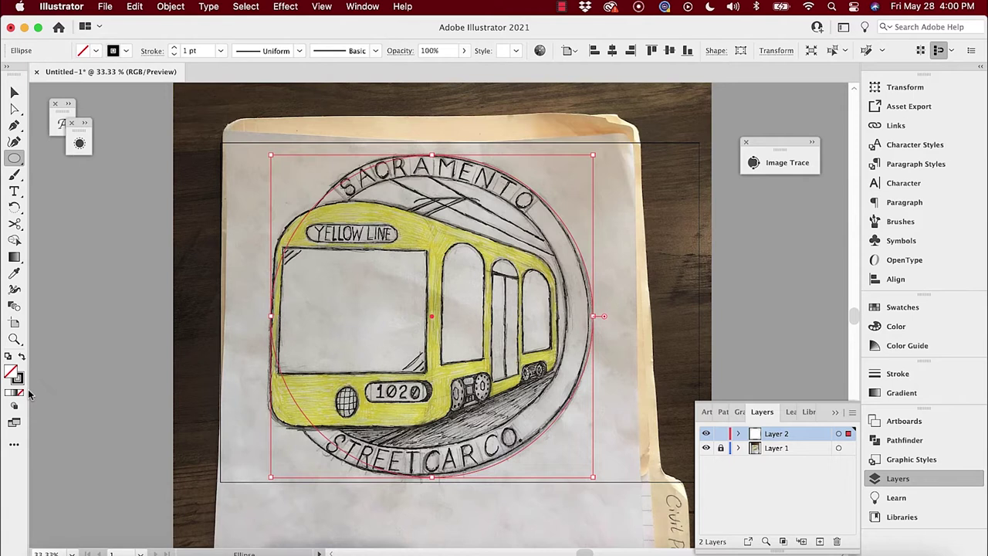
{"action": "key", "text": "shift+Left"}
{"action": "key", "text": "shift+Left"}
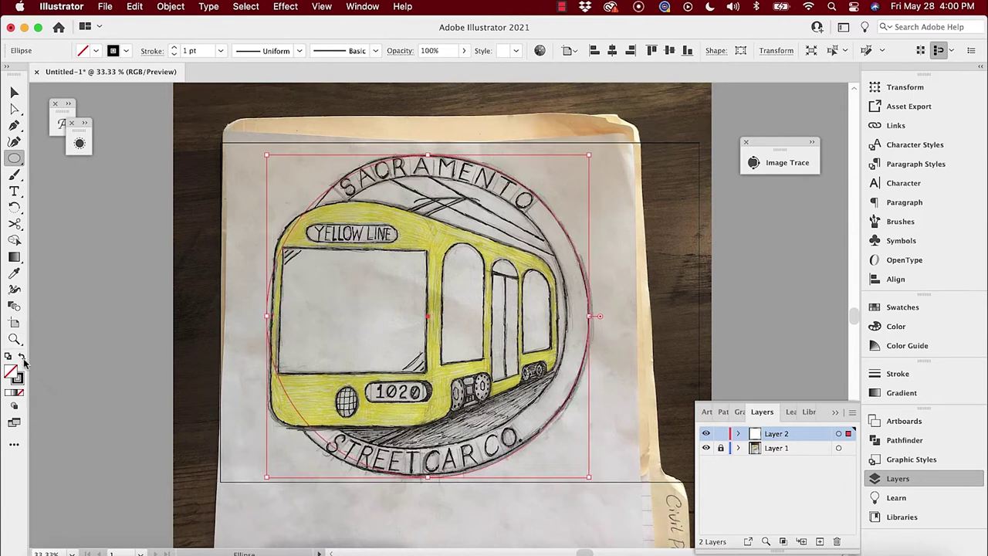
Set the circle's stroke weight to 10 pt and show its detailed stroke options.
{"action": "left_click", "coordinate": [17, 380]}
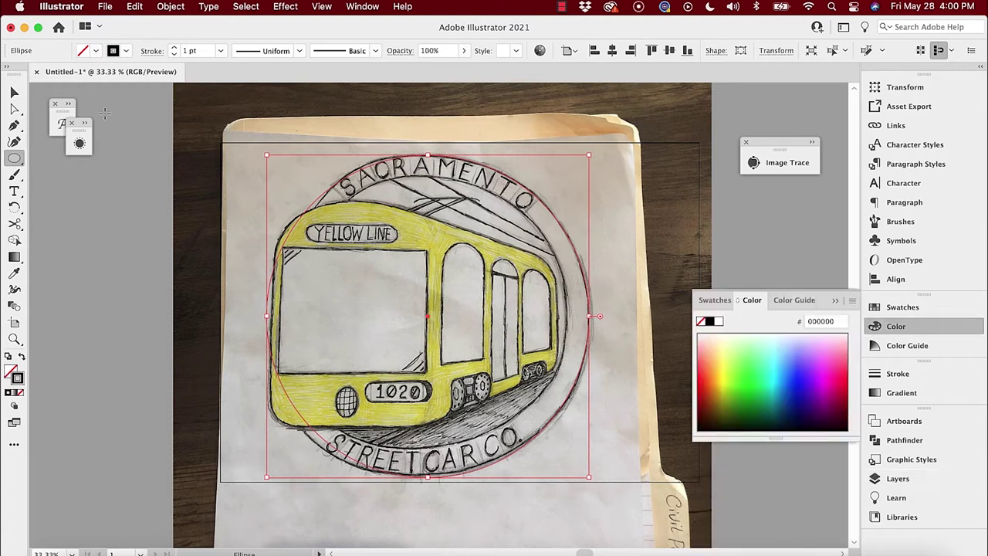
{"action": "left_click", "coordinate": [174, 47], "text": "shift"}
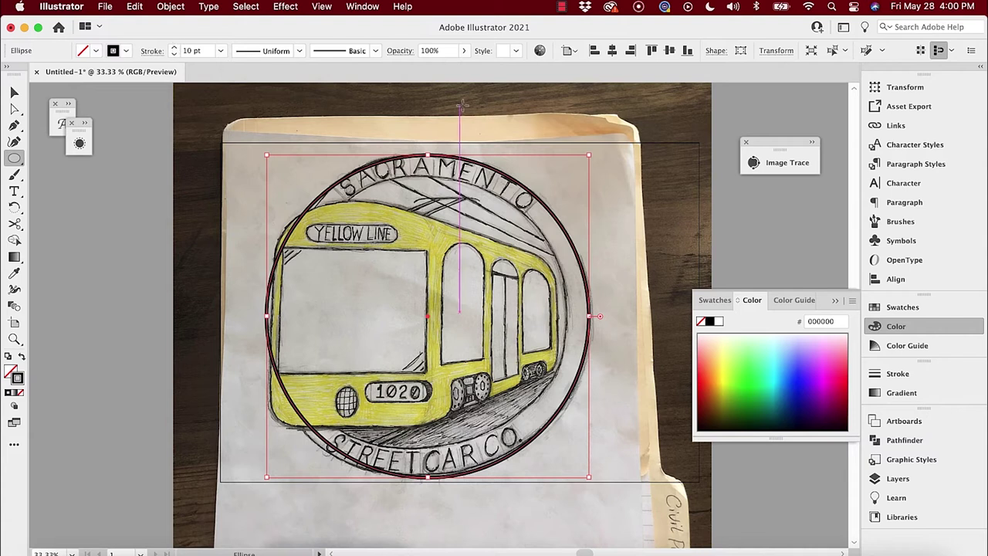
{"action": "left_click", "coordinate": [893, 374]}
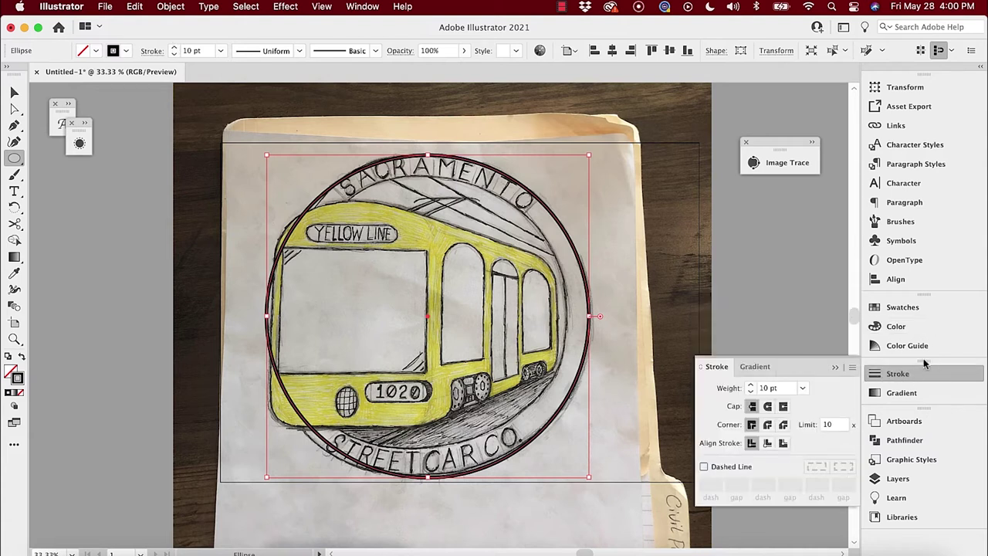
{"action": "left_click", "coordinate": [362, 6]}
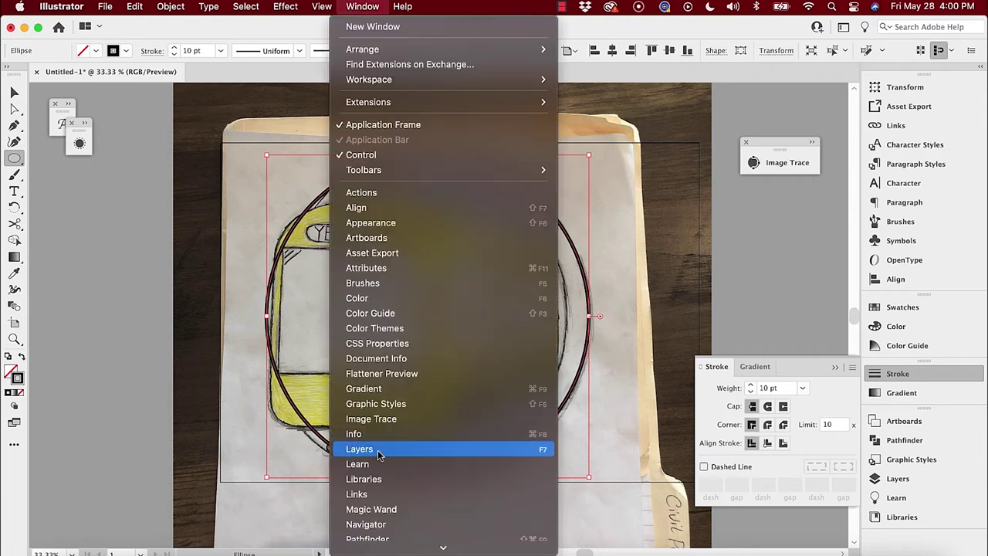
{"action": "scroll", "coordinate": [379, 494], "scroll_direction": "down", "scroll_amount": 5}
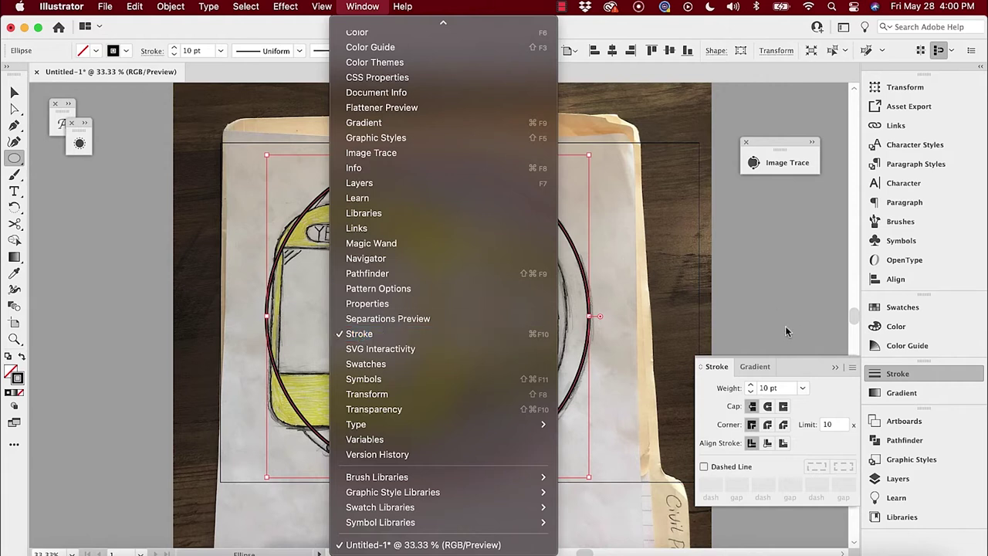
{"action": "left_click", "coordinate": [839, 399]}
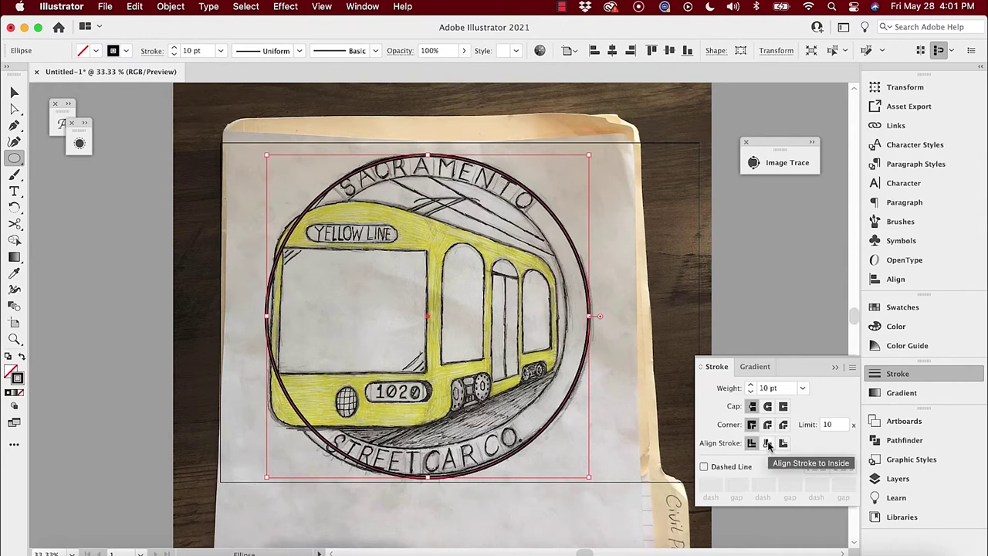
Compare inside, center and outside stroke alignment on the circle against the sketched ring, and keep the stroke aligned to the outside.
{"action": "left_click", "coordinate": [768, 444]}
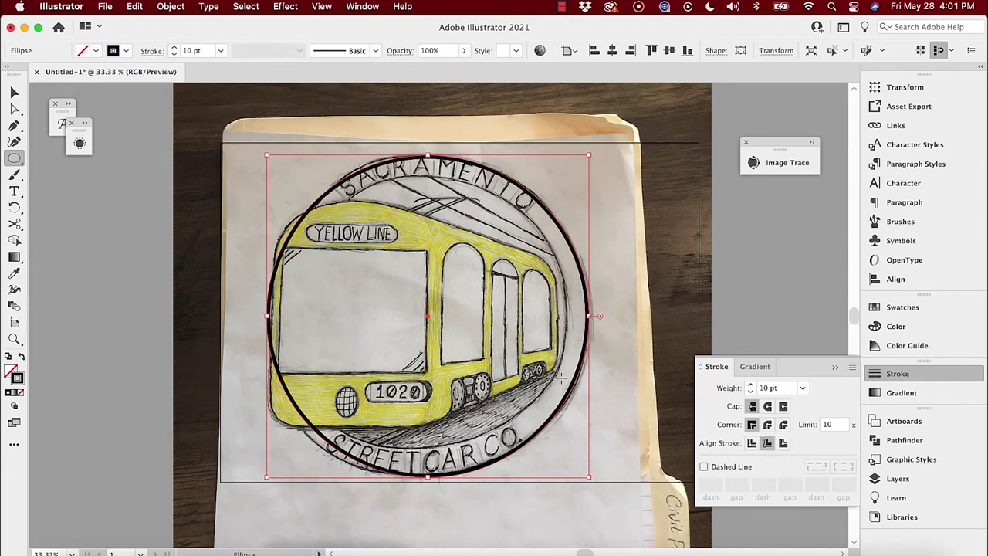
{"action": "scroll", "coordinate": [562, 376], "scroll_direction": "up", "scroll_amount": 8}
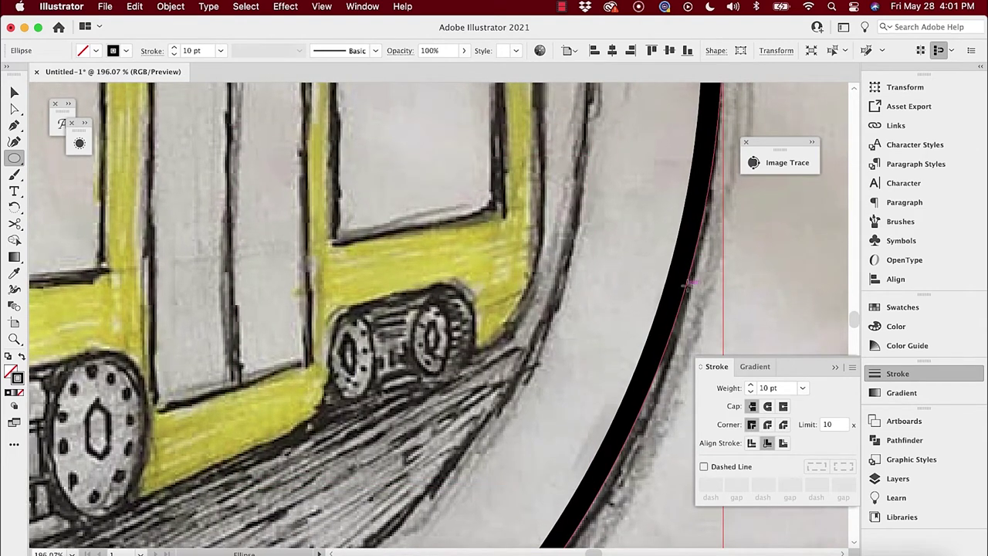
{"action": "left_click", "coordinate": [752, 443]}
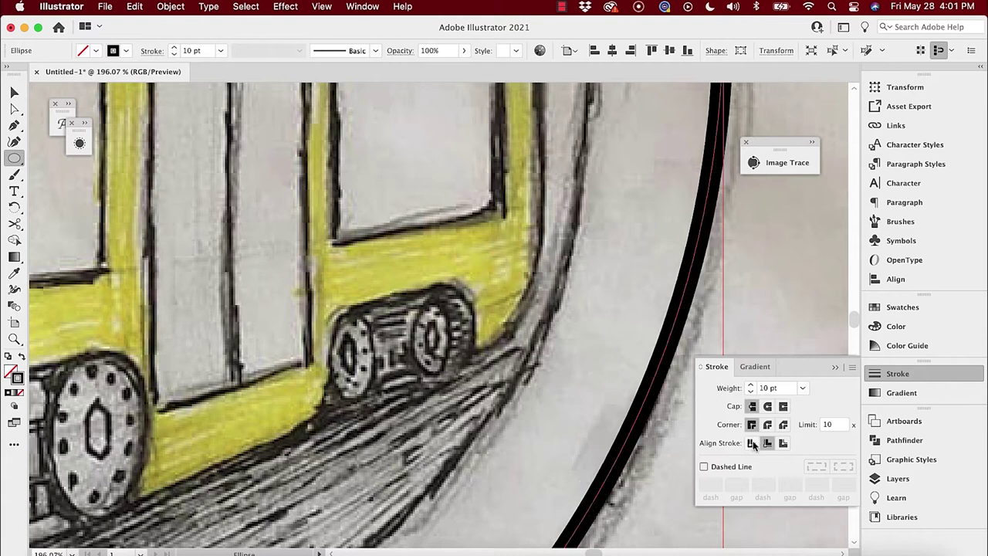
{"action": "left_click", "coordinate": [782, 443]}
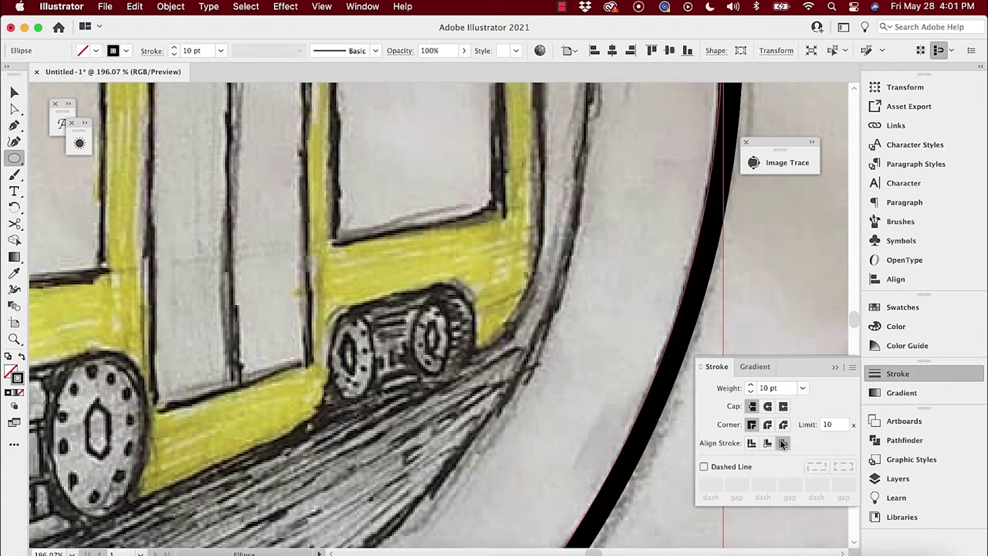
{"action": "left_click", "coordinate": [752, 443]}
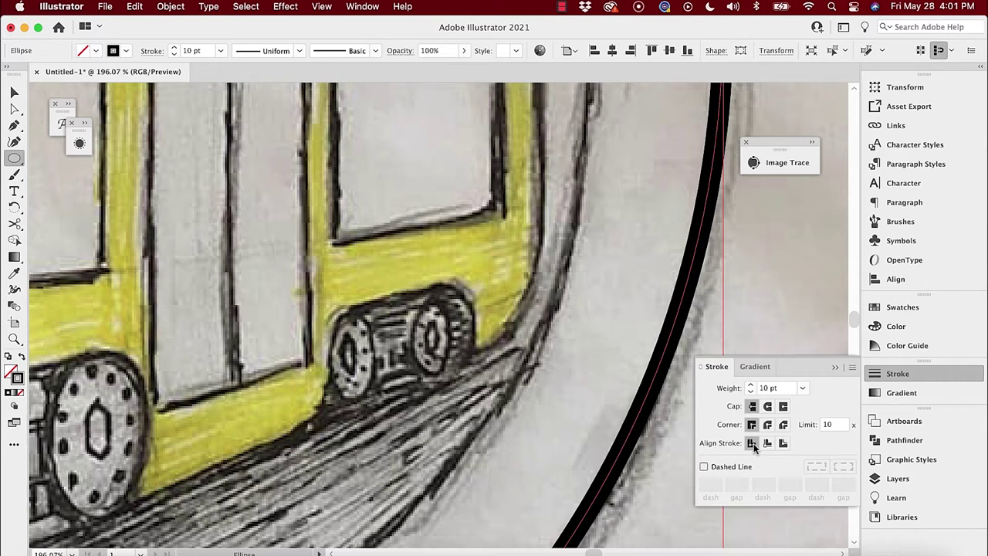
{"action": "left_click", "coordinate": [784, 444]}
{"action": "key", "text": "super+minus"}
{"action": "key", "text": "super+minus"}
{"action": "key", "text": "super+minus"}
{"action": "key", "text": "super+minus"}
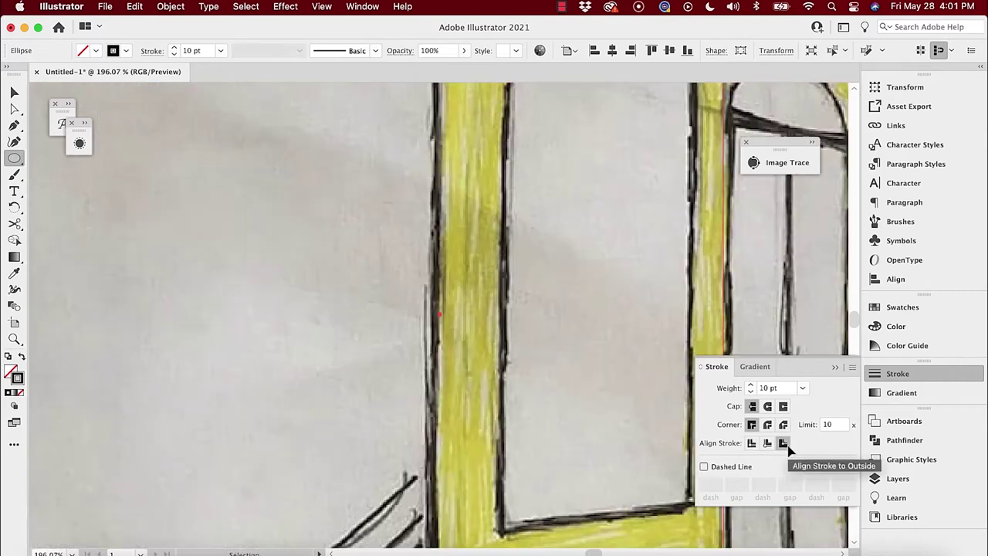
{"action": "key", "text": "super+minus"}
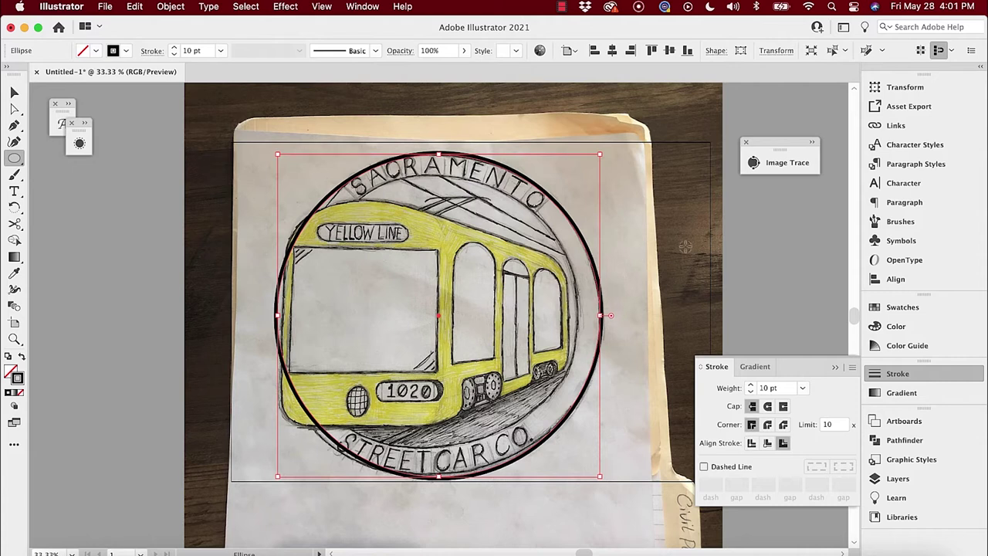
Make a smaller concentric copy of the circle along the badge's inner ring and select both circles.
{"action": "key", "text": "v"}
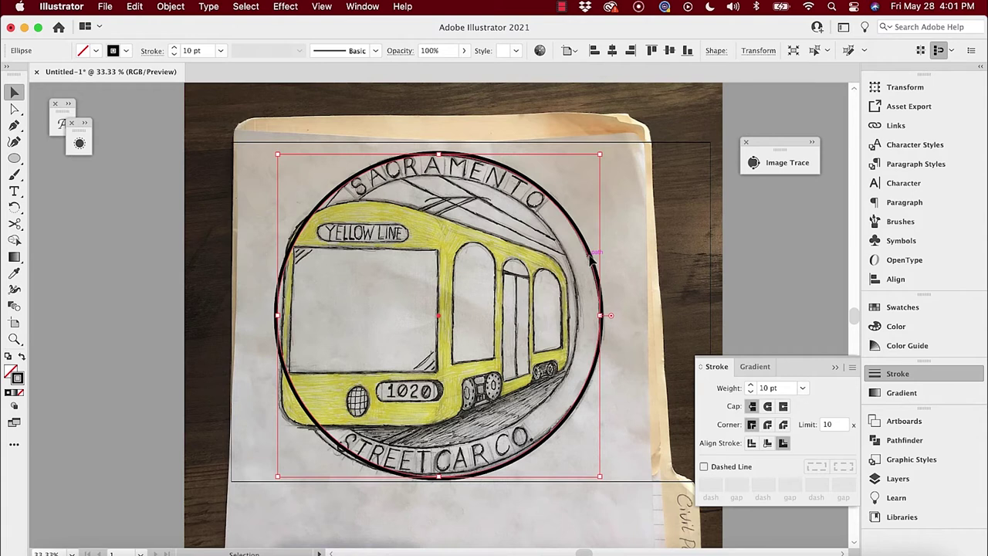
{"action": "left_click_drag", "start_coordinate": [591, 261], "coordinate": [568, 260]}
{"action": "left_click_drag", "start_coordinate": [258, 315], "coordinate": [301, 319]}
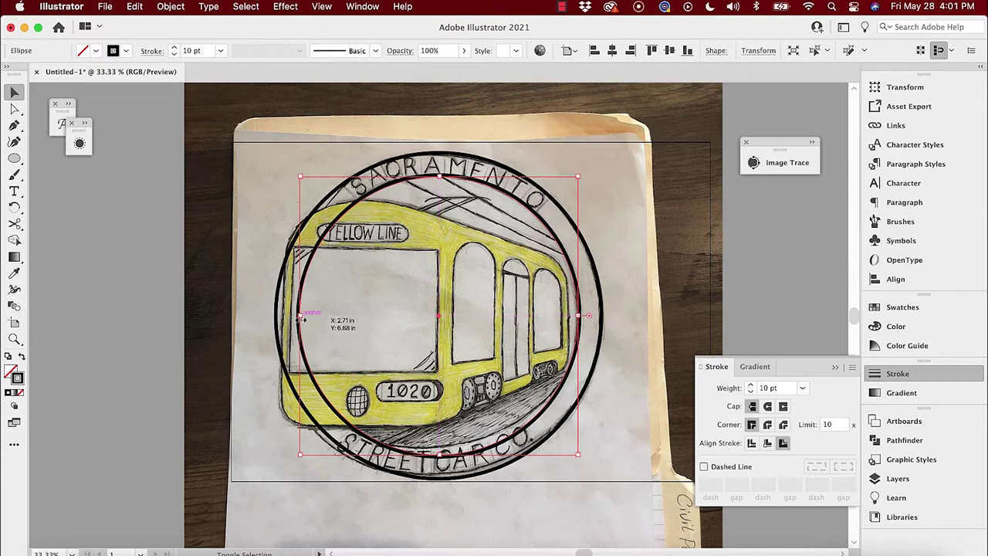
{"action": "left_click", "coordinate": [279, 287], "text": "shift"}
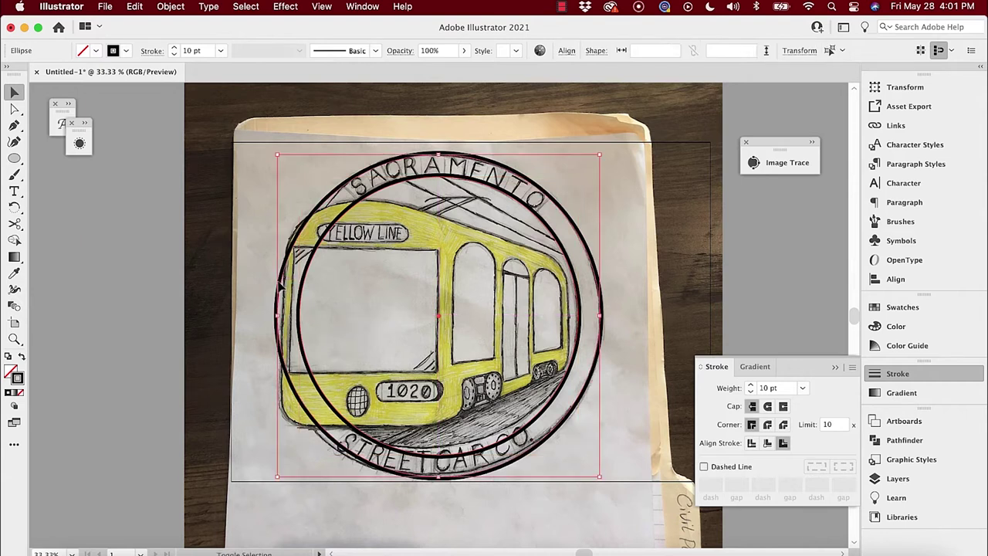
{"action": "left_click", "coordinate": [565, 51]}
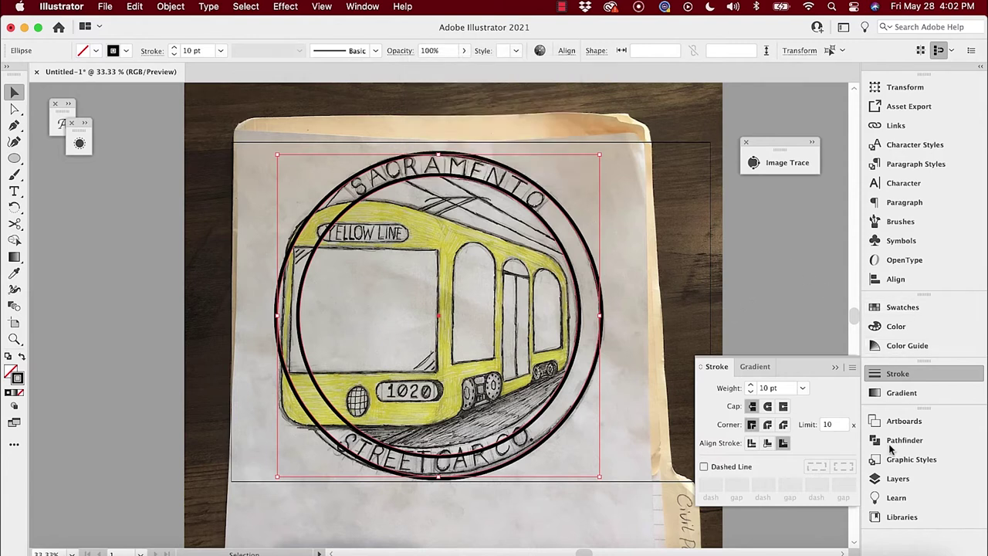
Lock the layer holding the two circles and add a new layer above it.
{"action": "left_click", "coordinate": [889, 479]}
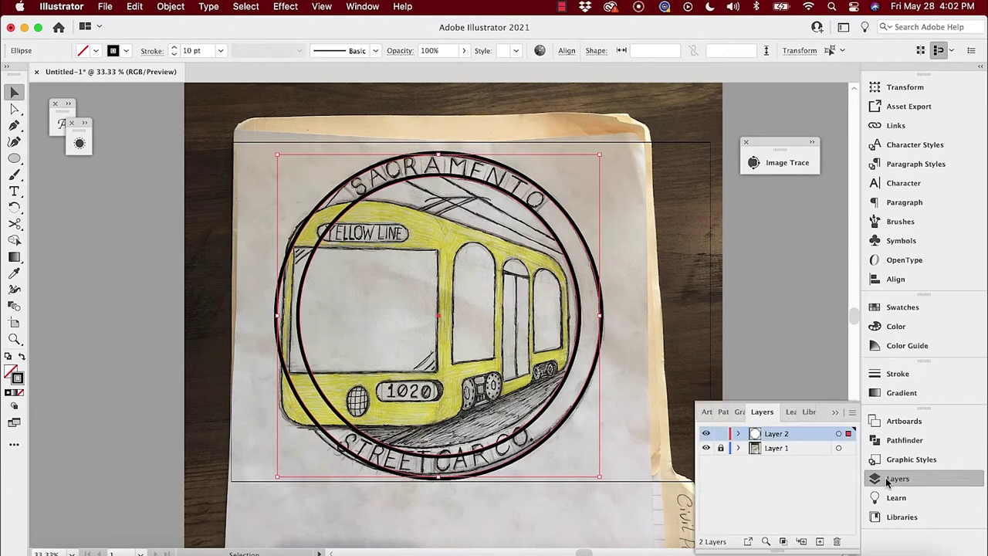
{"action": "left_click", "coordinate": [721, 434]}
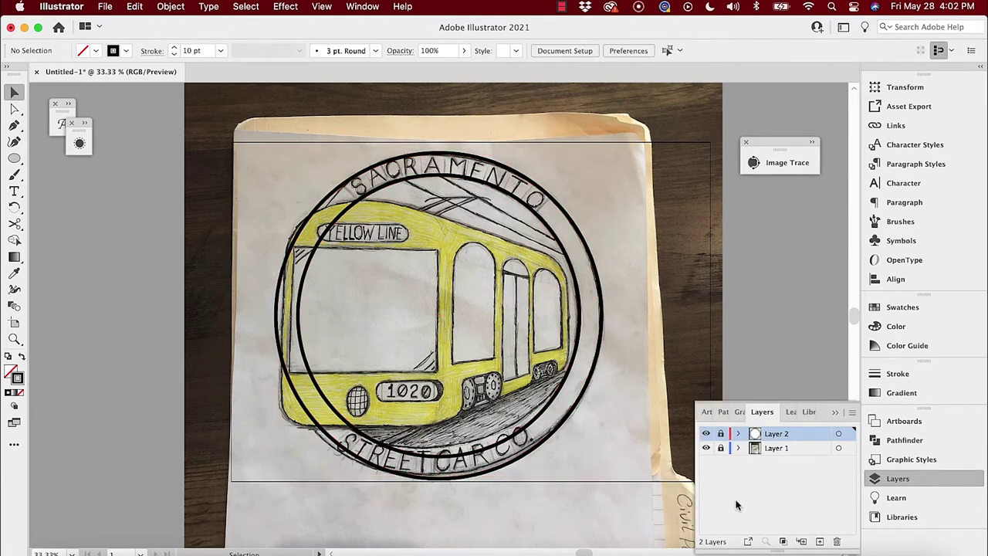
{"action": "left_click", "coordinate": [820, 542]}
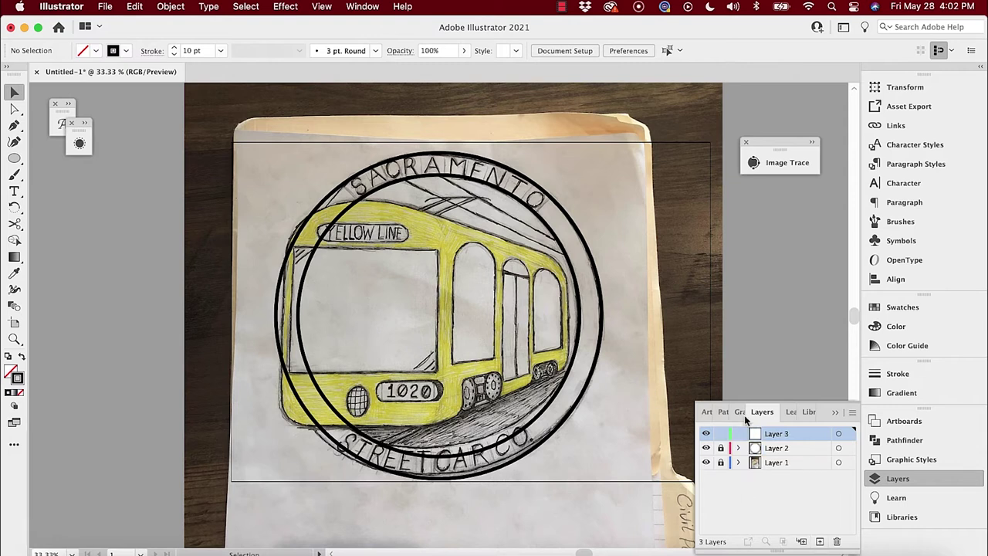
{"action": "left_click", "coordinate": [833, 414]}
{"action": "left_click", "coordinate": [363, 7]}
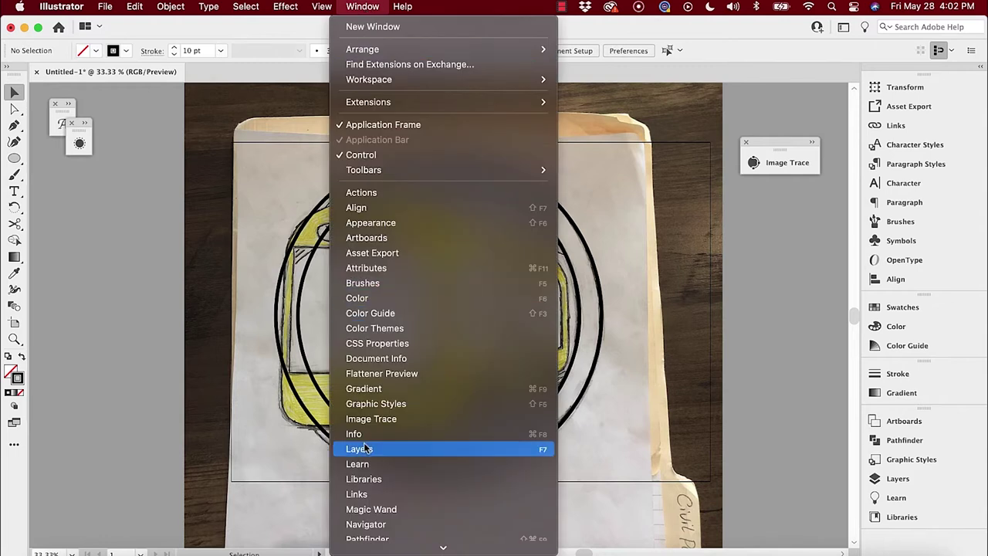
{"action": "left_click", "coordinate": [789, 421]}
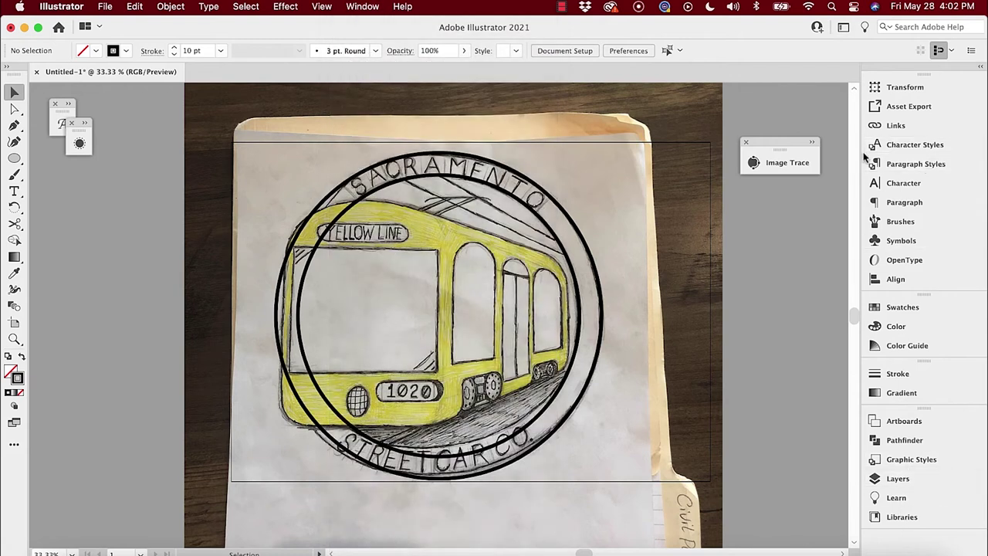
{"action": "left_click_drag", "start_coordinate": [940, 152], "coordinate": [976, 155]}
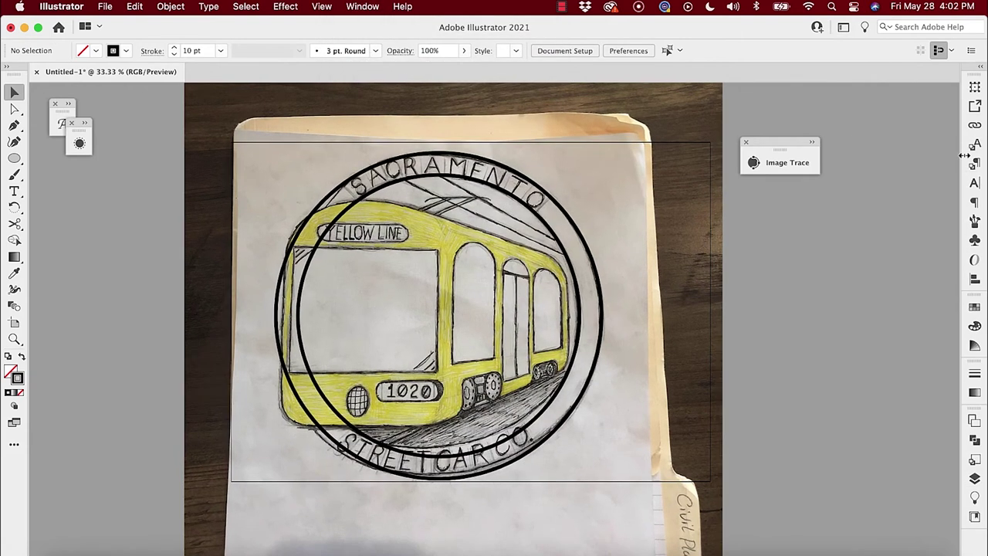
{"action": "left_click_drag", "start_coordinate": [961, 284], "coordinate": [885, 281]}
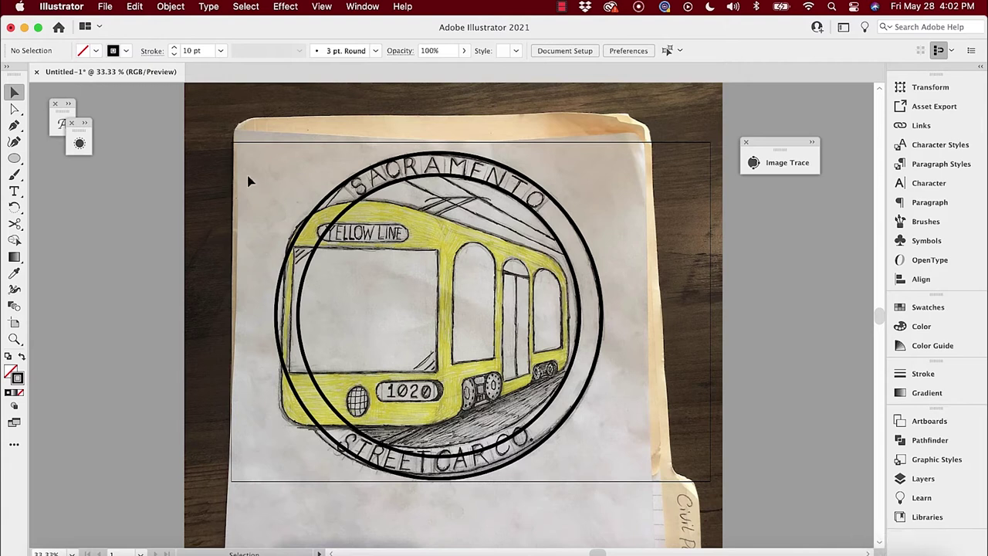
Trace the streetcar body with the Pen tool from the rear edge over the roofline to the upper corner of the front.
{"action": "scroll", "coordinate": [249, 181], "scroll_direction": "up", "scroll_amount": 2}
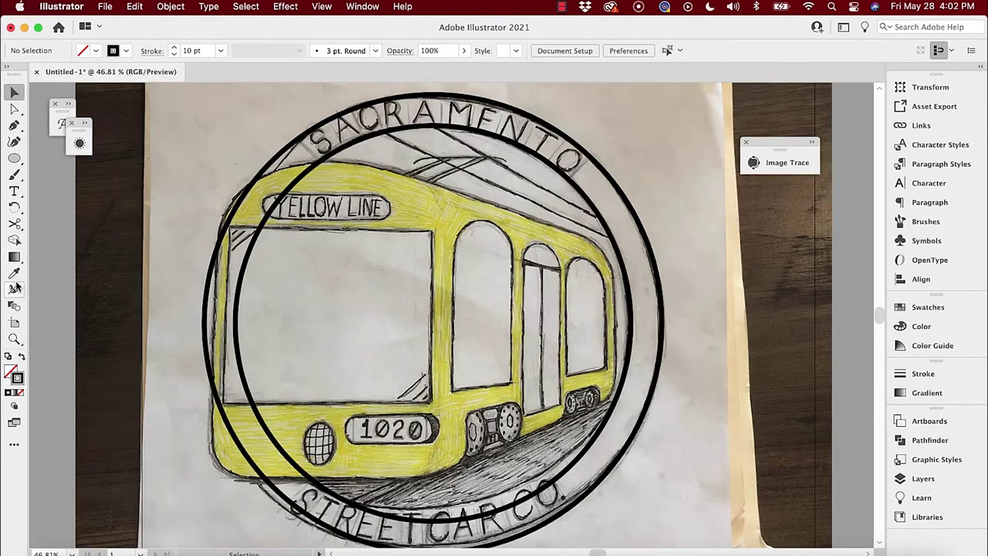
{"action": "left_click", "coordinate": [14, 126]}
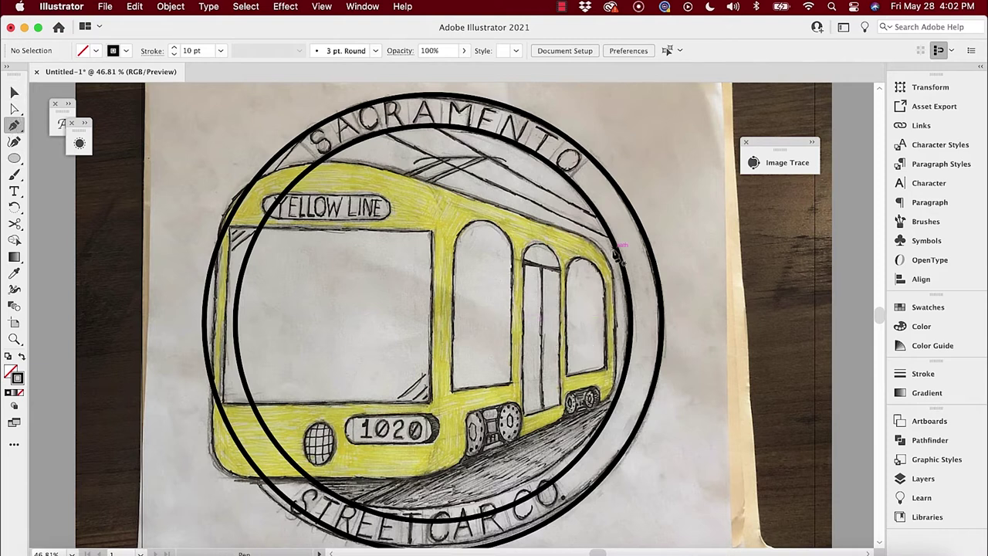
{"action": "left_click", "coordinate": [614, 325]}
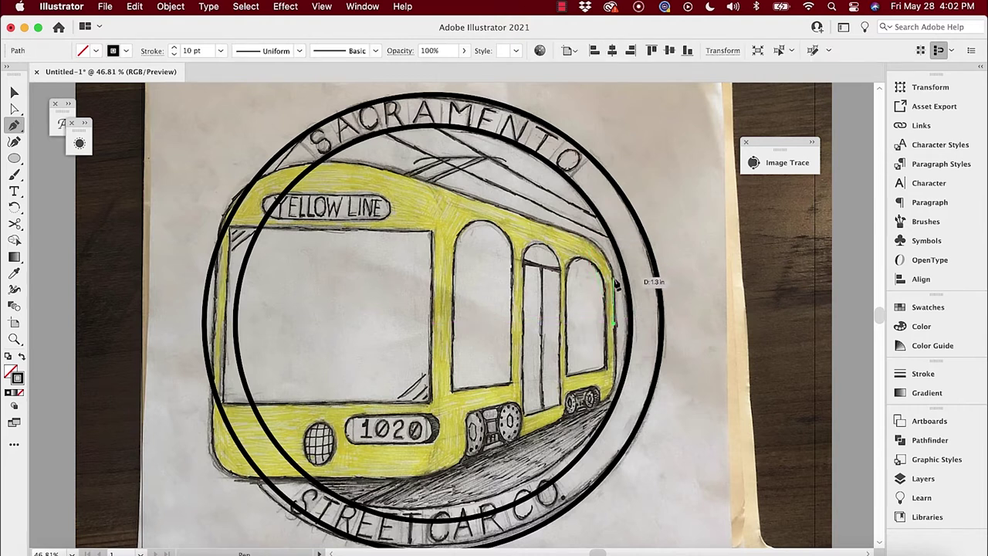
{"action": "left_click_drag", "start_coordinate": [608, 263], "coordinate": [593, 238]}
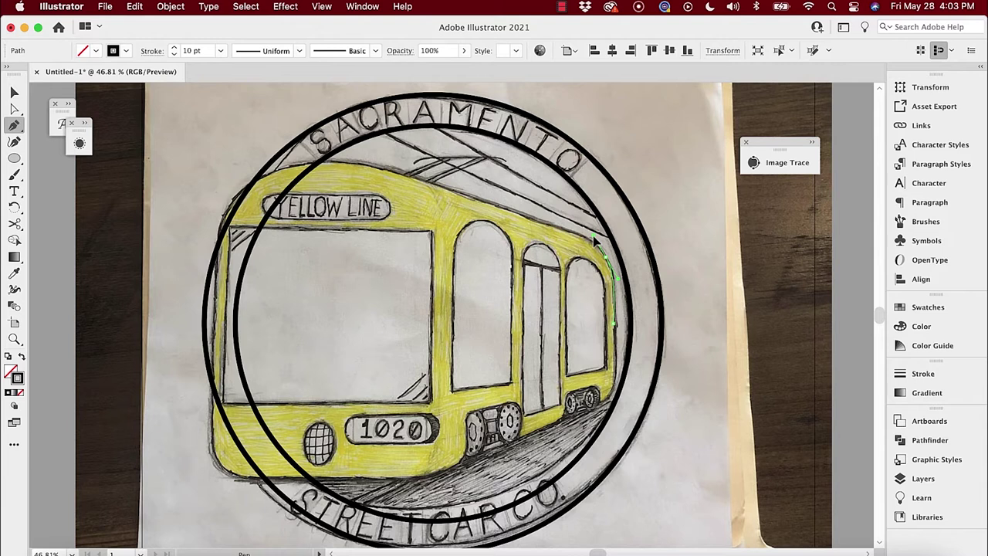
{"action": "left_click_drag", "start_coordinate": [596, 242], "coordinate": [596, 243]}
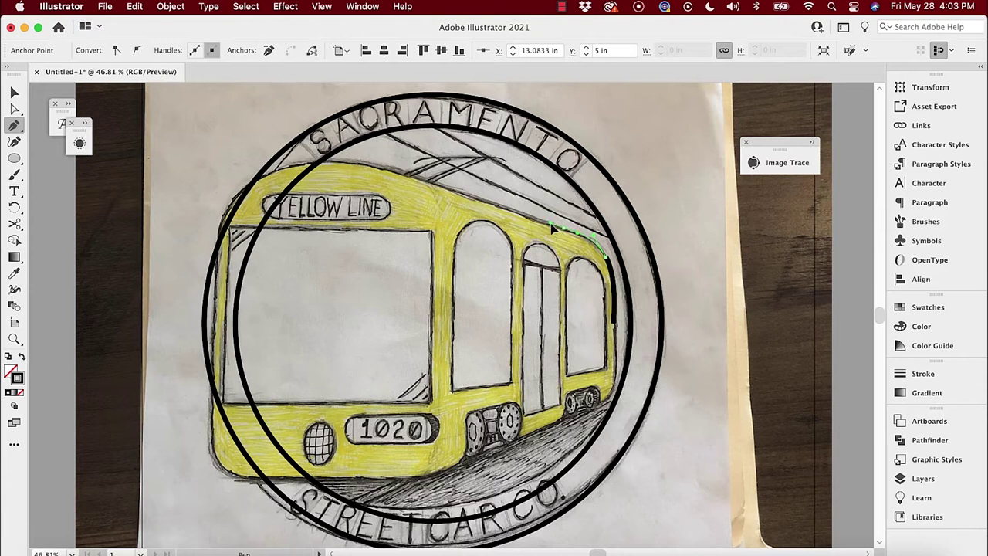
{"action": "left_click", "coordinate": [564, 228]}
{"action": "left_click", "coordinate": [413, 174]}
{"action": "left_click", "coordinate": [324, 162]}
{"action": "left_click", "coordinate": [248, 183]}
{"action": "left_click", "coordinate": [218, 229]}
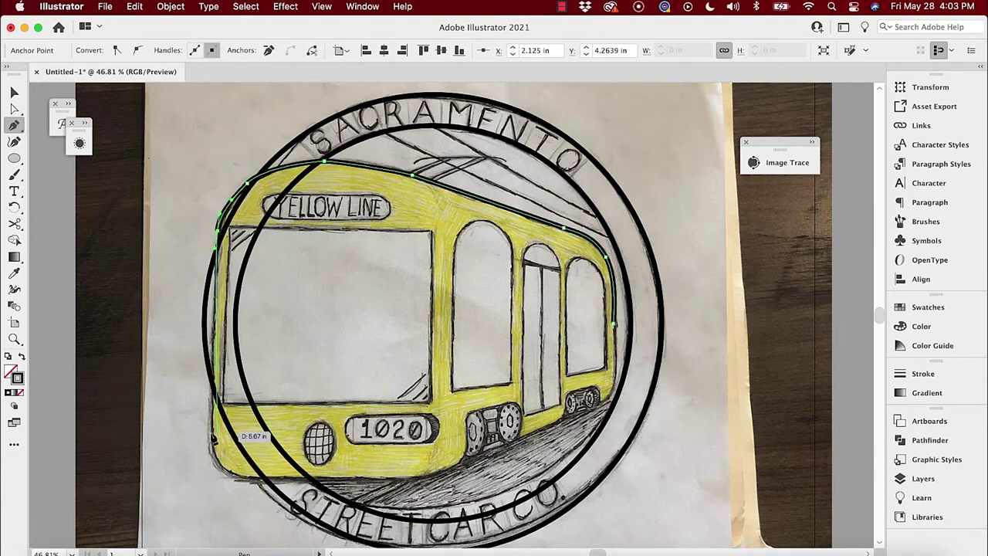
Trace the streetcar's front edge, underside and rear edge to close the body outline, then check it by swapping fill and stroke and back.
{"action": "left_click", "coordinate": [217, 446]}
{"action": "left_click", "coordinate": [251, 480]}
{"action": "left_click", "coordinate": [286, 480]}
{"action": "left_click", "coordinate": [416, 479]}
{"action": "left_click", "coordinate": [453, 467]}
{"action": "left_click", "coordinate": [476, 456]}
{"action": "left_click", "coordinate": [609, 392]}
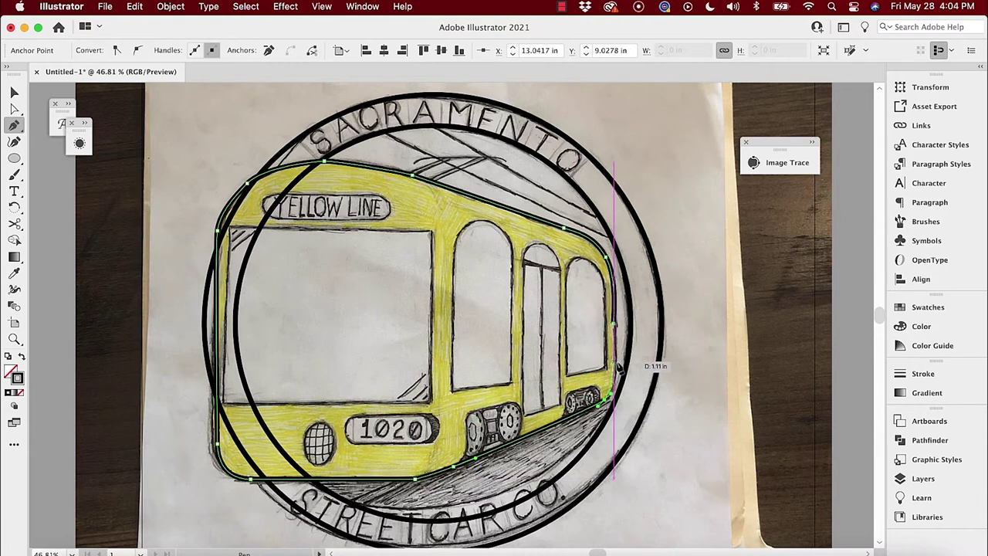
{"action": "left_click", "coordinate": [615, 357]}
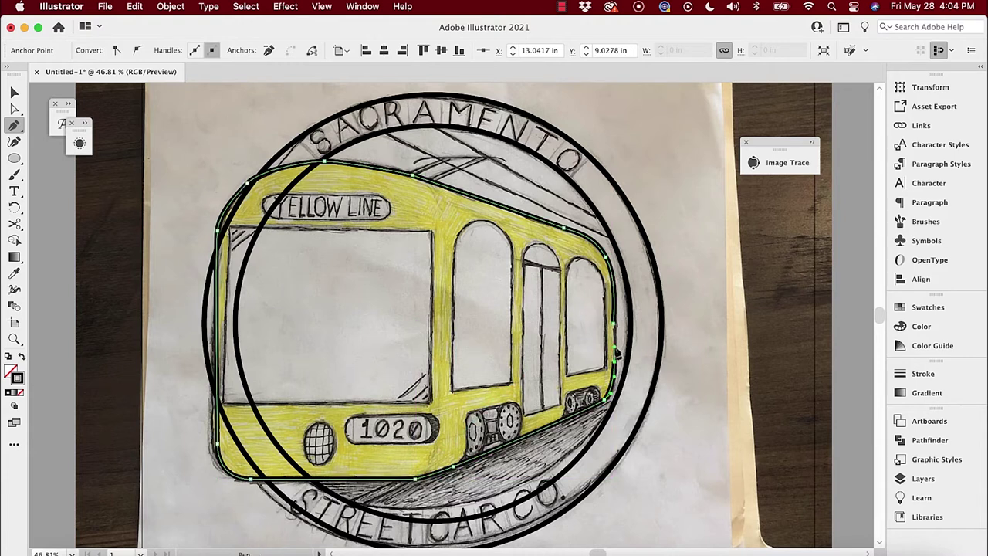
{"action": "left_click", "coordinate": [614, 328]}
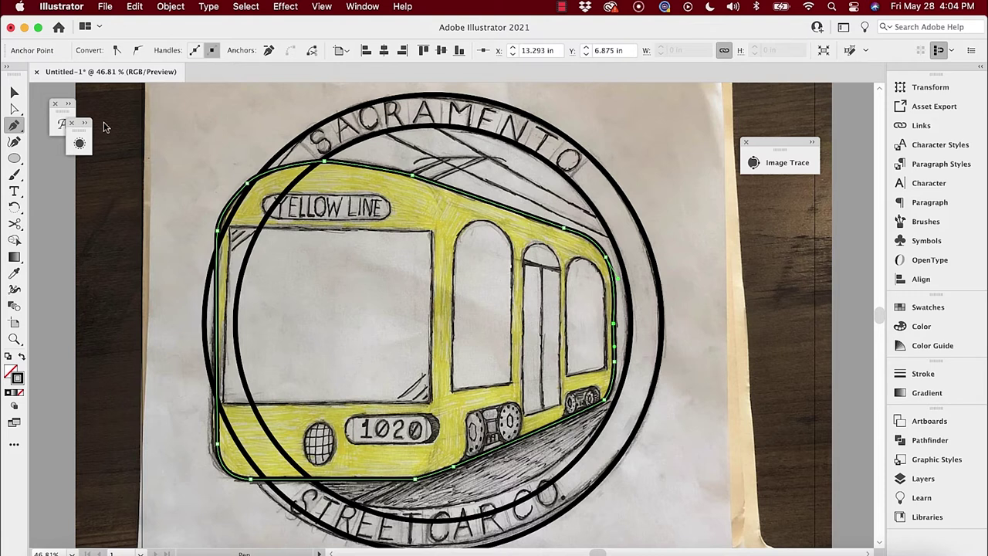
{"action": "left_click", "coordinate": [21, 358]}
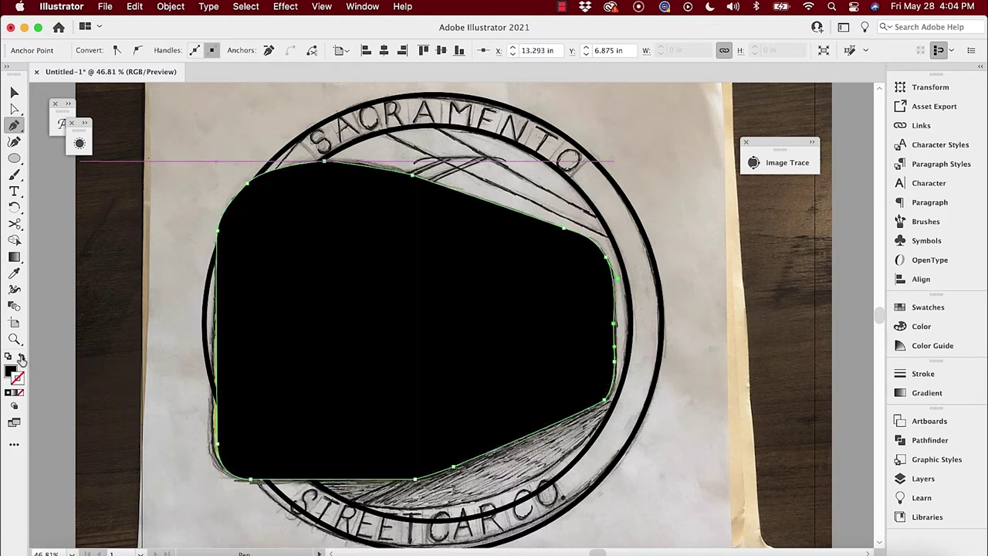
{"action": "left_click", "coordinate": [21, 358]}
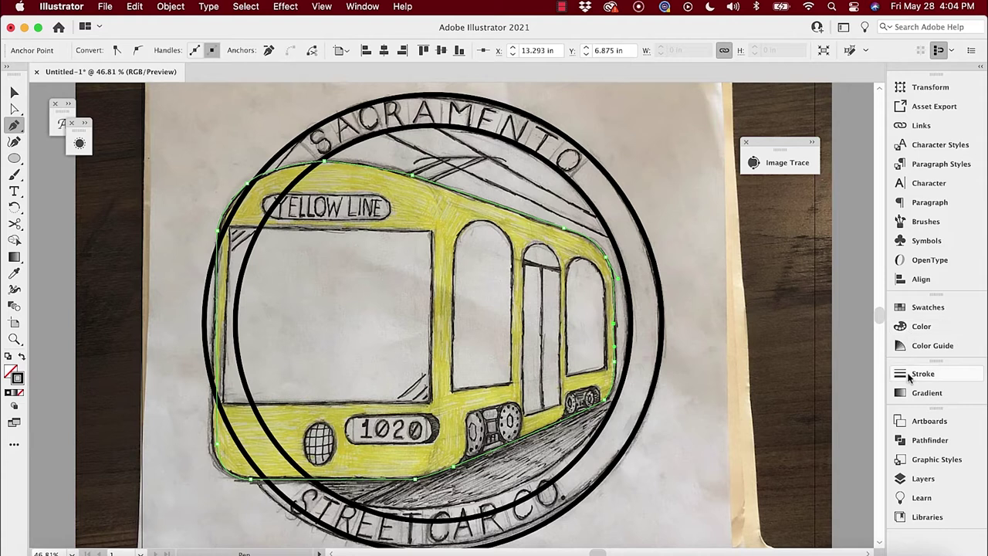
Lock and hide the layer with the streetcar body outline, choose the Rectangle tool and add a new layer on top.
{"action": "left_click", "coordinate": [914, 478]}
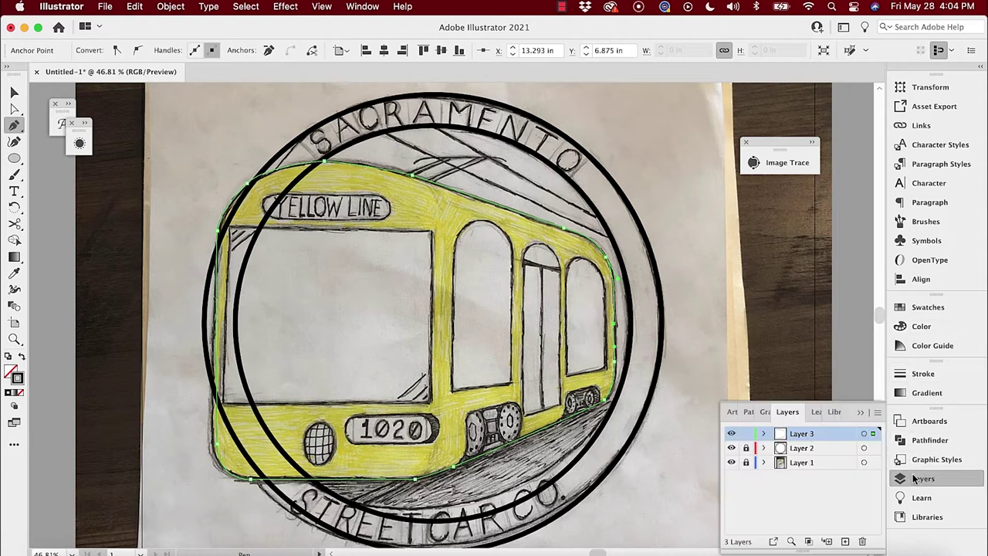
{"action": "left_click", "coordinate": [747, 433]}
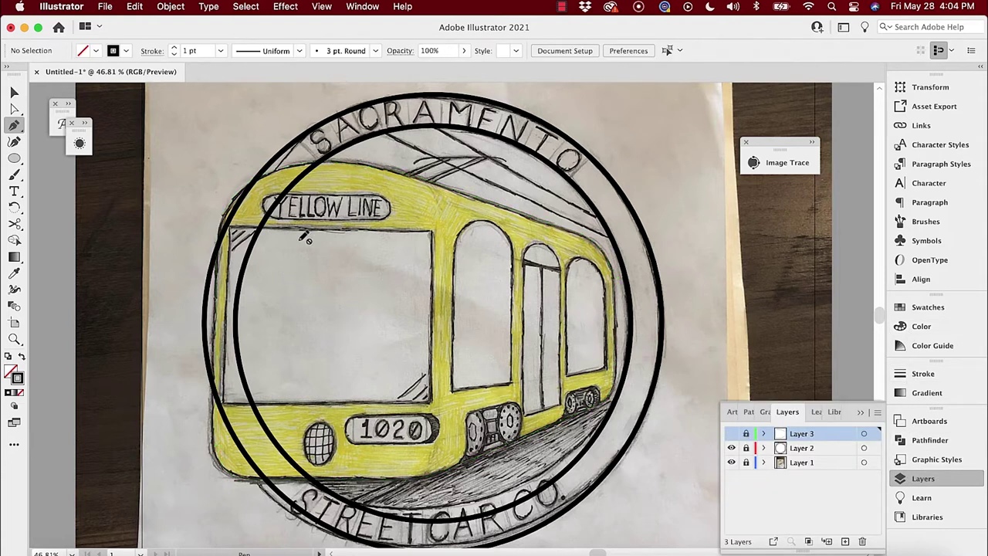
{"action": "left_click", "coordinate": [12, 160]}
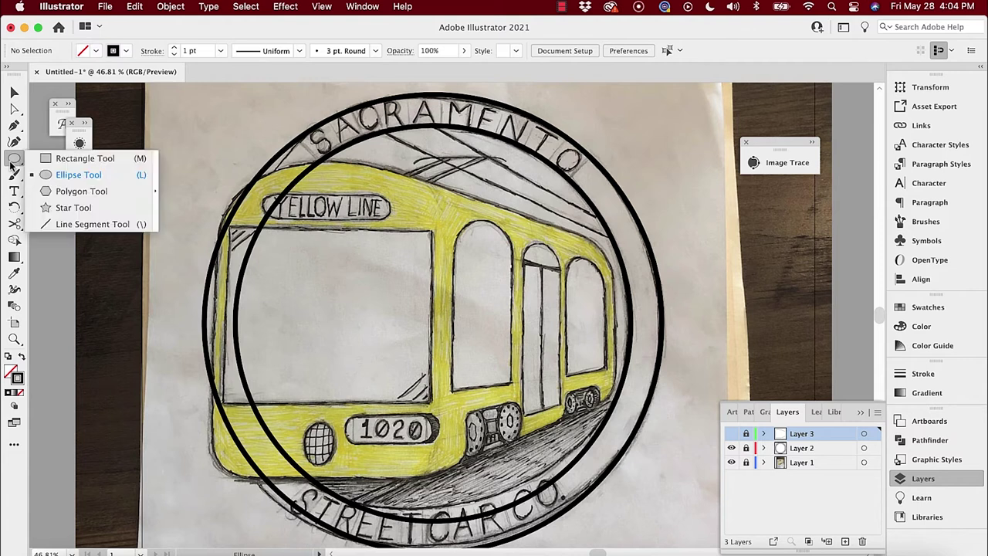
{"action": "left_click", "coordinate": [69, 158]}
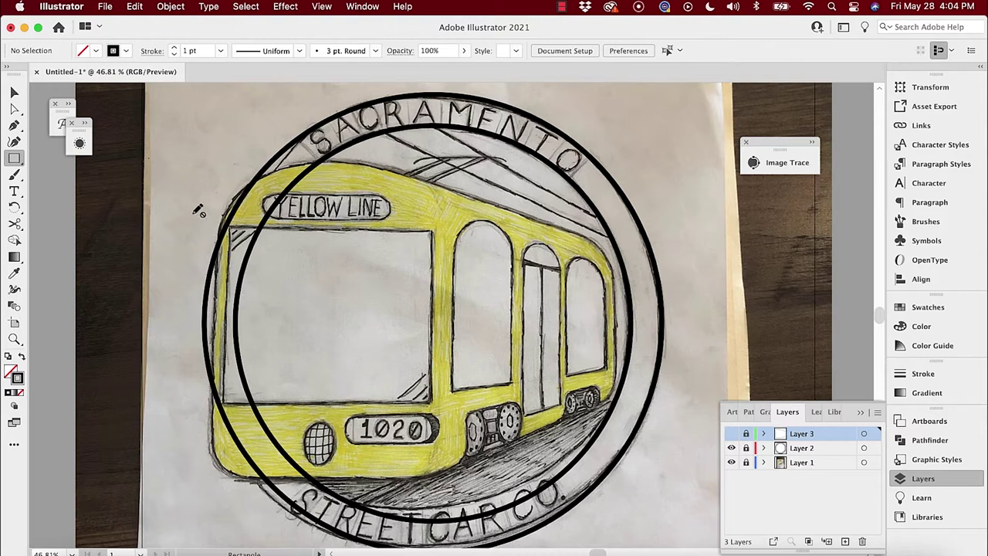
{"action": "left_click", "coordinate": [14, 157]}
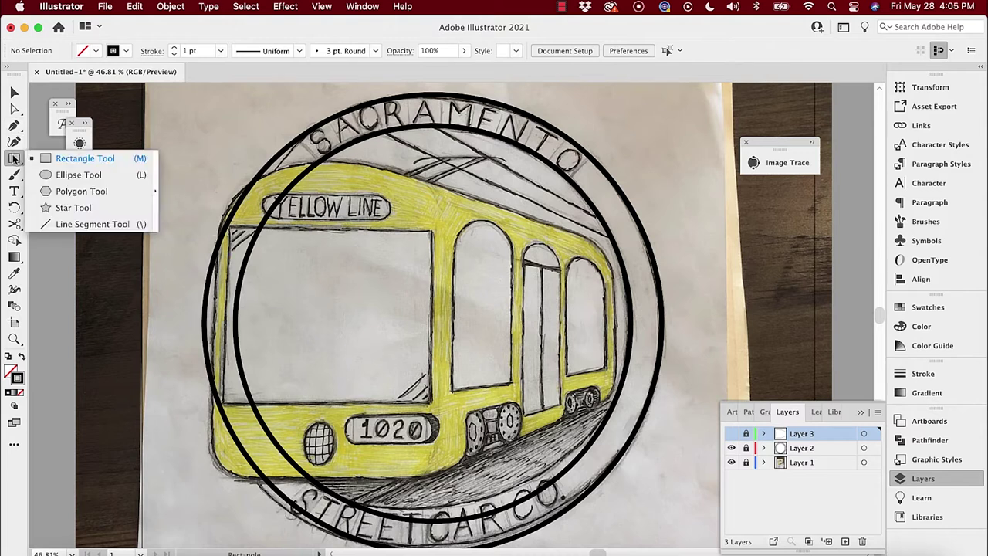
{"action": "left_click", "coordinate": [51, 158]}
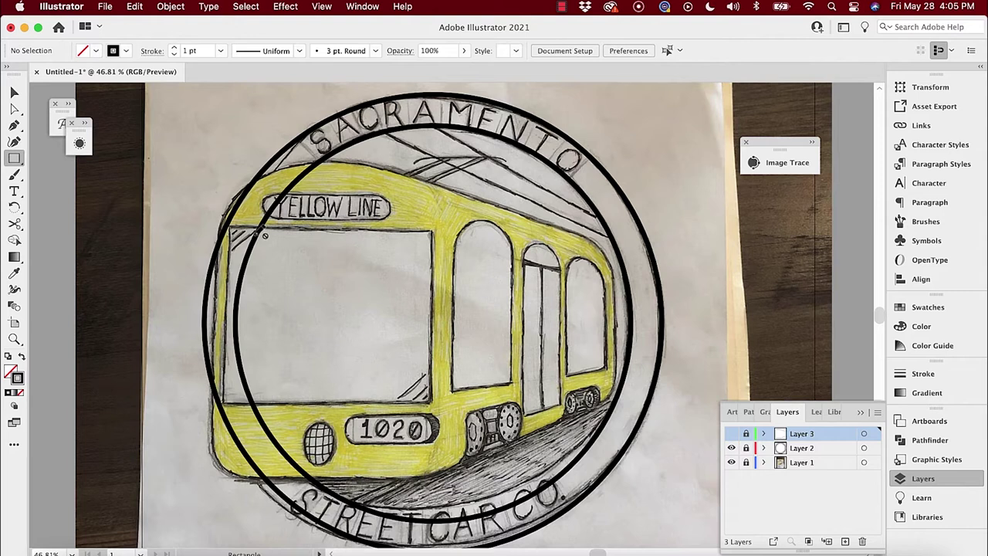
{"action": "left_click", "coordinate": [846, 542]}
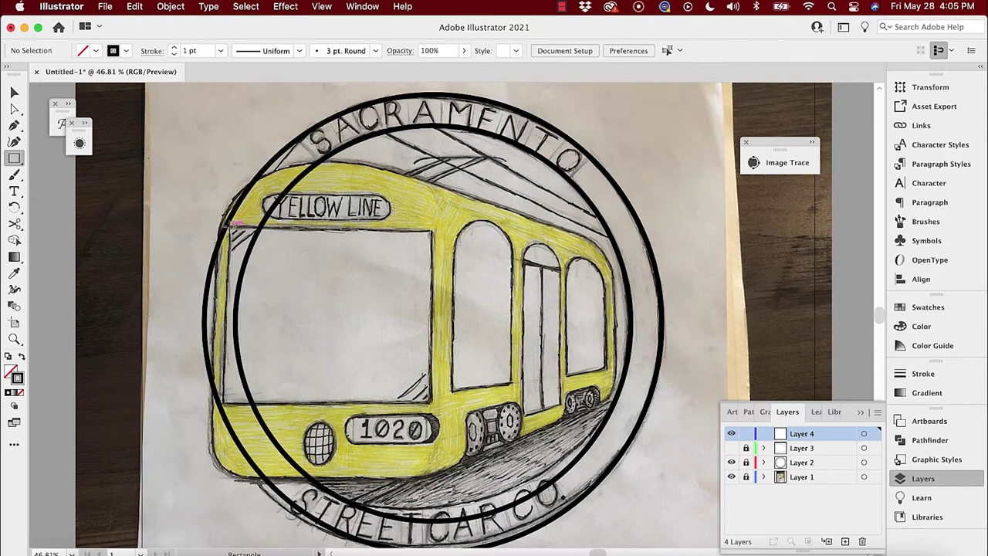
Draw rectangles with solid black fill and no stroke over the front windshield and the first side window, the latter about 1.64 by 4.47 in.
{"action": "left_click_drag", "start_coordinate": [230, 228], "coordinate": [434, 403]}
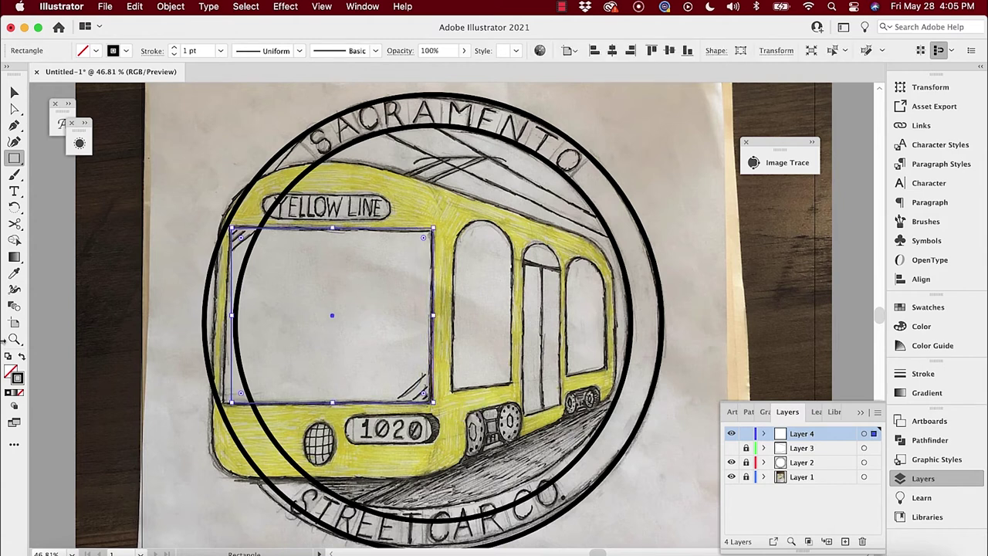
{"action": "left_click", "coordinate": [21, 360]}
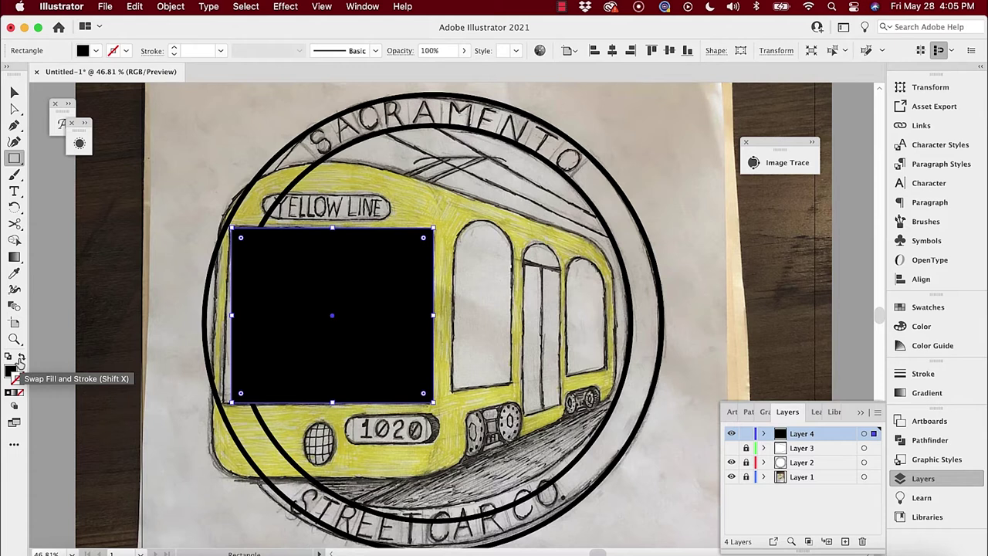
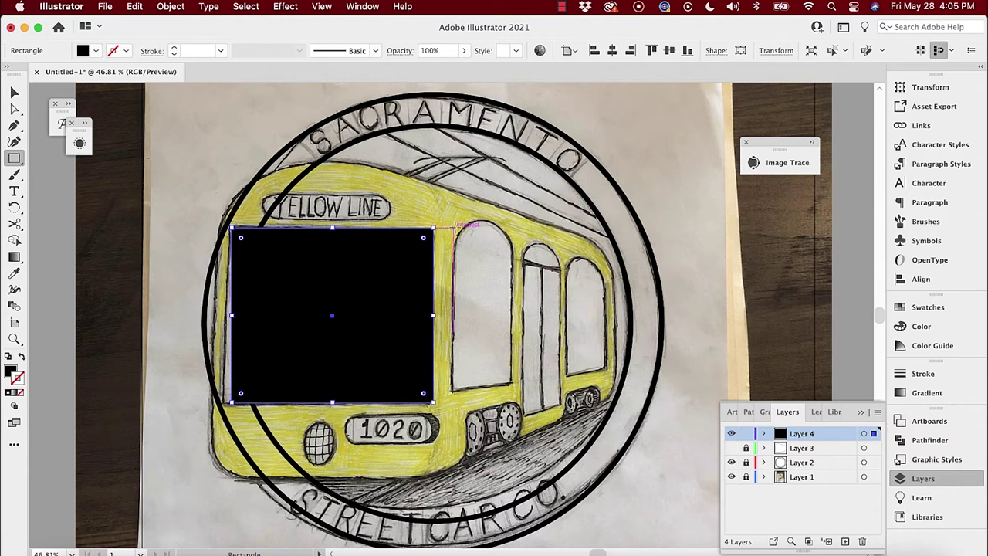
{"action": "left_click_drag", "start_coordinate": [454, 228], "coordinate": [511, 386]}
Try to move the side window rectangle's lower front corner down along the sketch's slanted sill.
{"action": "left_click", "coordinate": [15, 108]}
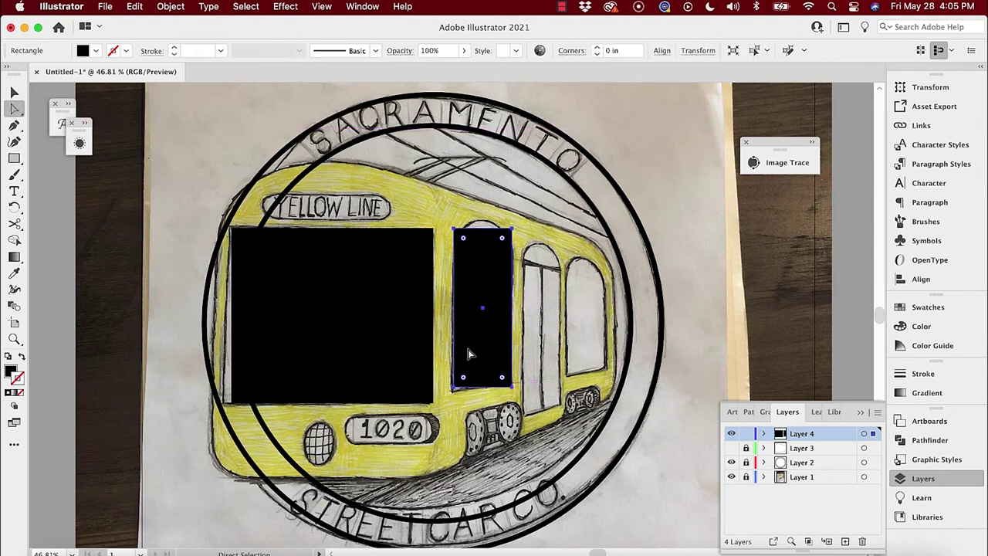
{"action": "left_click", "coordinate": [456, 390]}
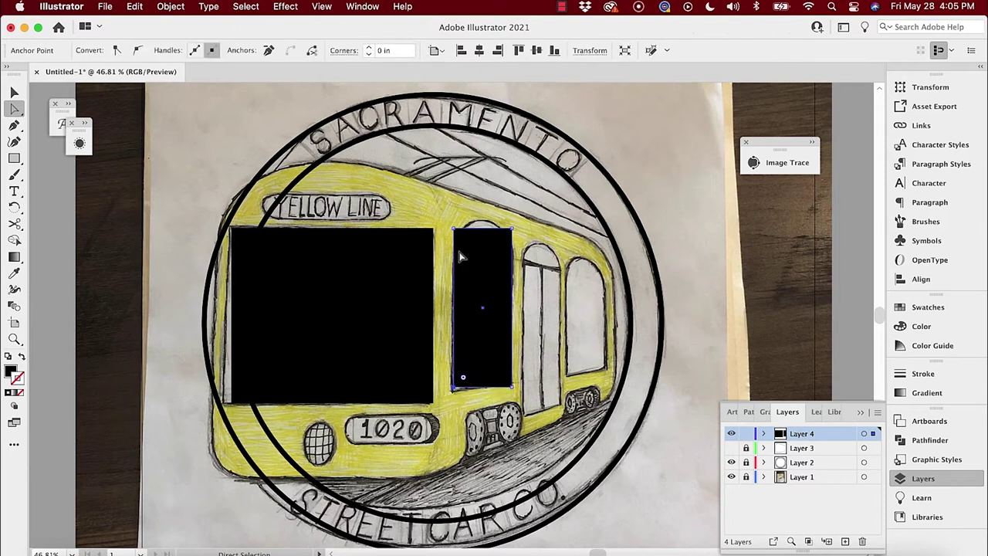
{"action": "key", "text": "Down"}
{"action": "key", "text": "Down"}
{"action": "key", "text": "Down"}
{"action": "key", "text": "Down"}
{"action": "key", "text": "Down"}
{"action": "key", "text": "Down"}
{"action": "key", "text": "Down"}
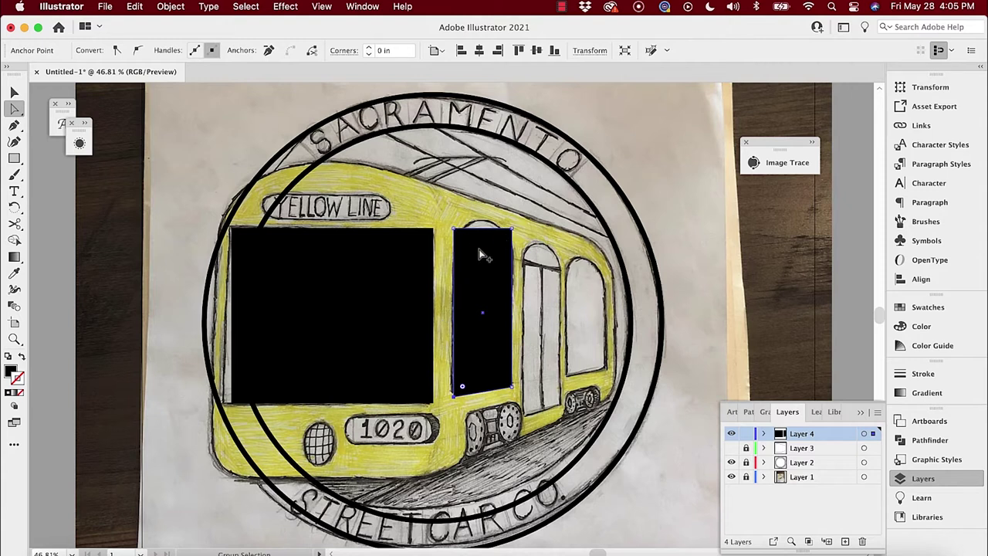
{"action": "key", "text": "v"}
{"action": "key", "text": "a"}
{"action": "left_click", "coordinate": [457, 393]}
{"action": "mouse_move", "coordinate": [461, 388]}
{"action": "left_mouse_down"}
{"action": "mouse_move", "coordinate": [531, 337]}
{"action": "mouse_move", "coordinate": [449, 397]}
{"action": "left_mouse_up"}
{"action": "key", "text": "v"}
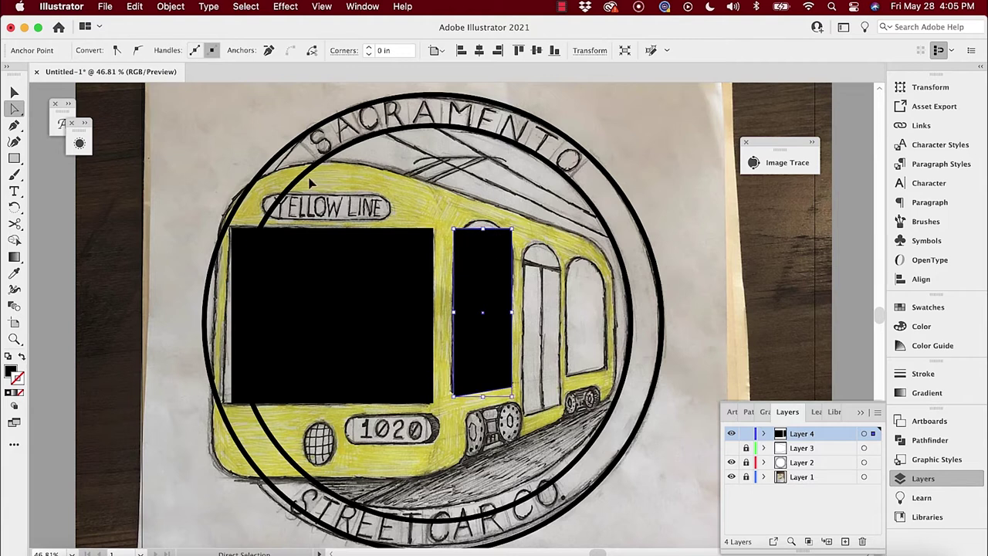
{"action": "key", "text": "a"}
{"action": "key", "text": "v"}
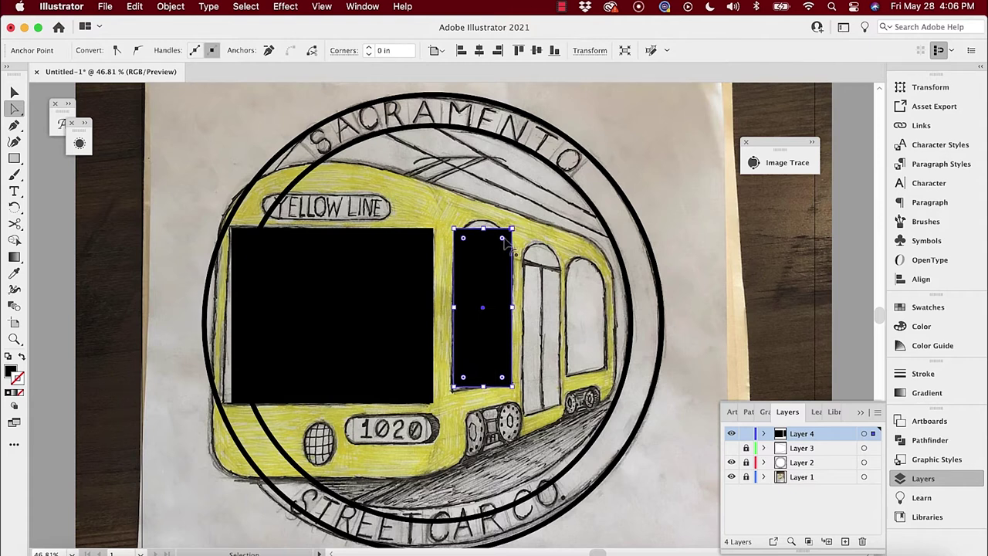
Show the side window rectangle's transform properties, try rounding all four linked corners together, and undo the rounding.
{"action": "key", "text": "shift+F8"}
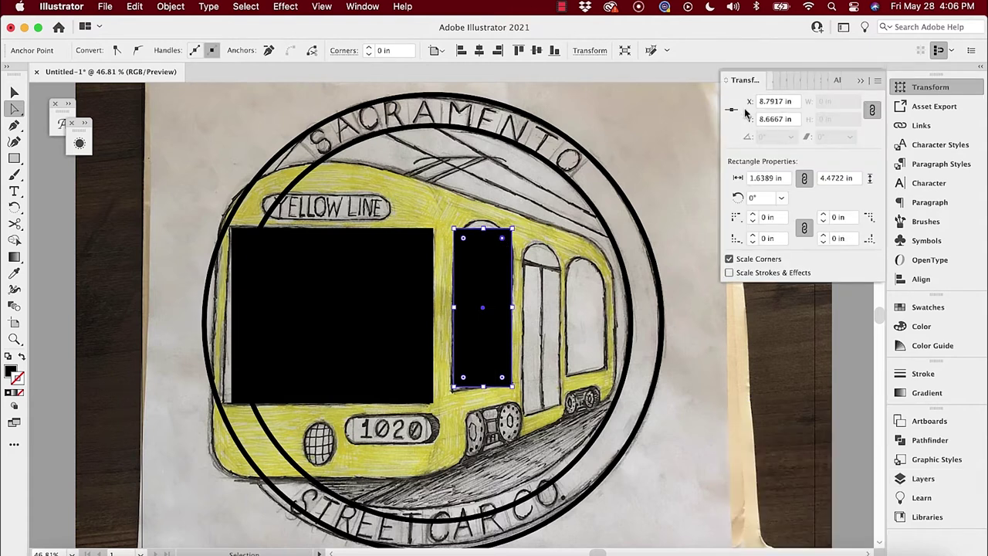
{"action": "key", "text": "a"}
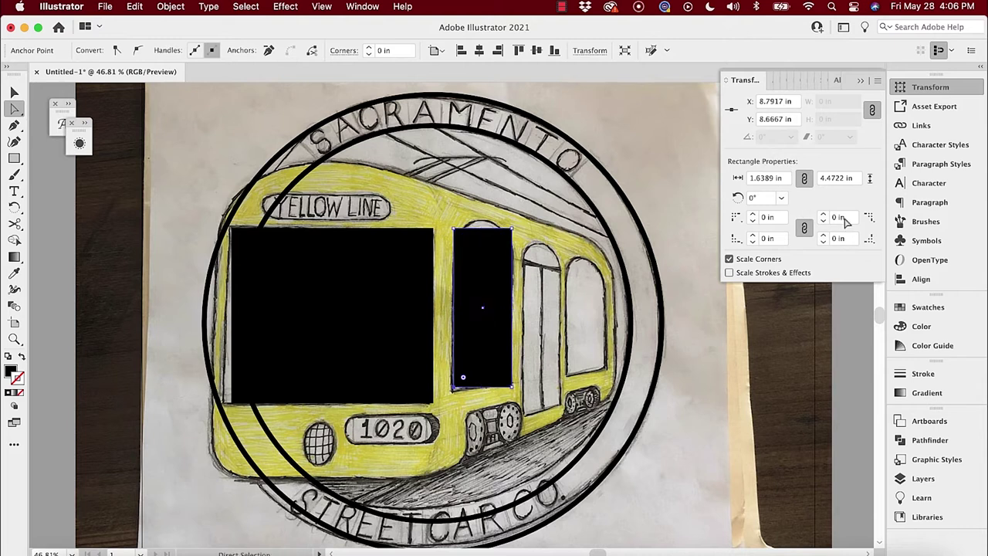
{"action": "left_click", "coordinate": [804, 227]}
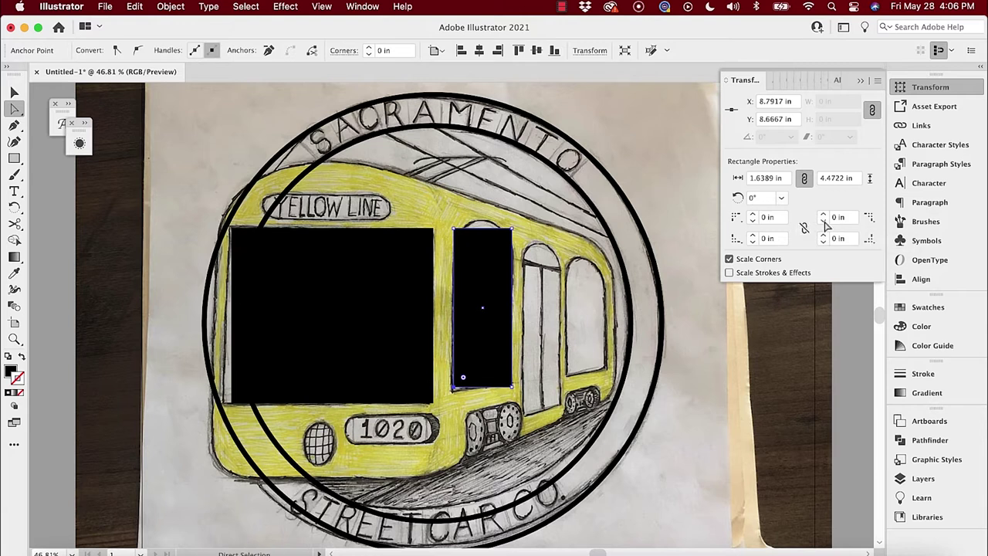
{"action": "left_click", "coordinate": [804, 228]}
{"action": "left_click", "coordinate": [823, 214]}
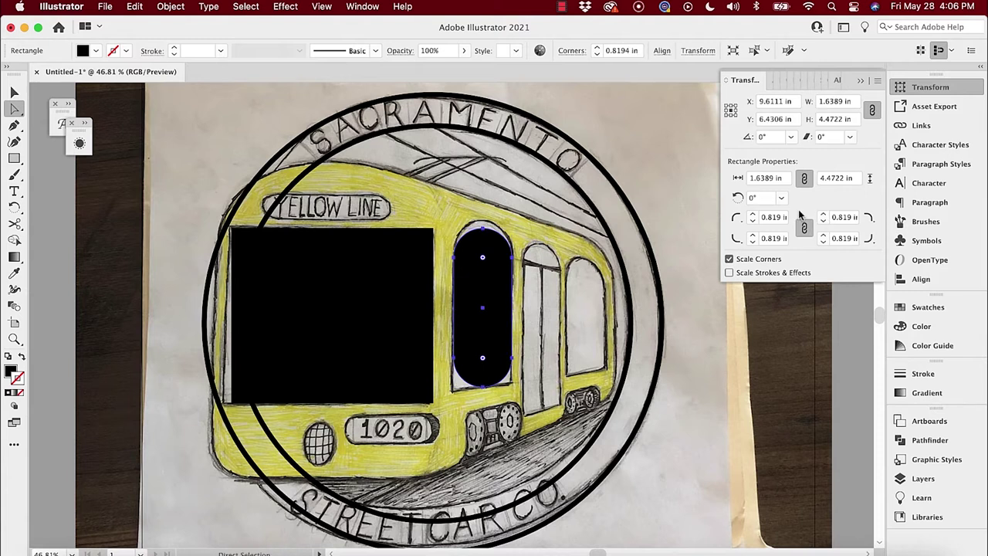
{"action": "key", "text": "super+z"}
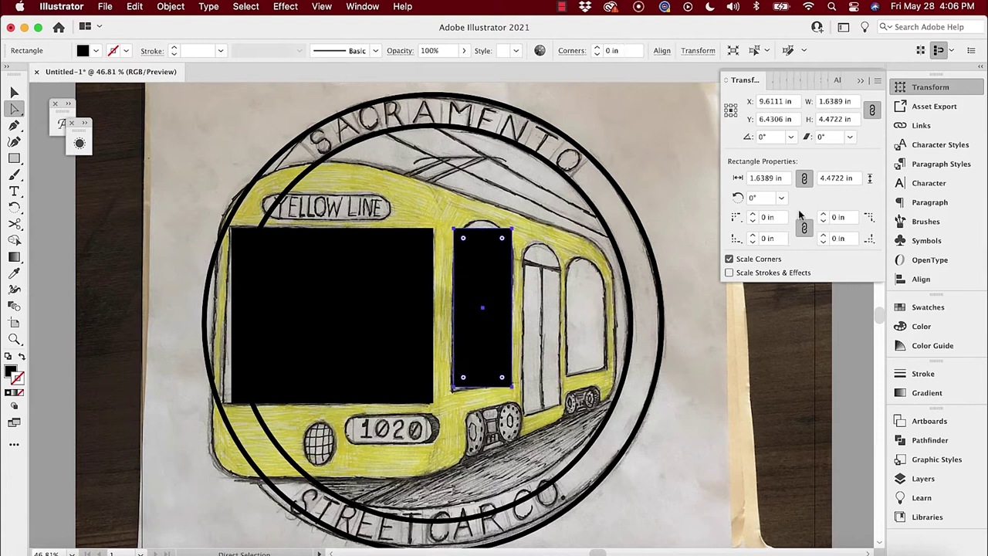
Unlink the corner radii and round only the side window's two upper corners to 0.75 in.
{"action": "left_click", "coordinate": [804, 230]}
{"action": "left_click", "coordinate": [823, 215]}
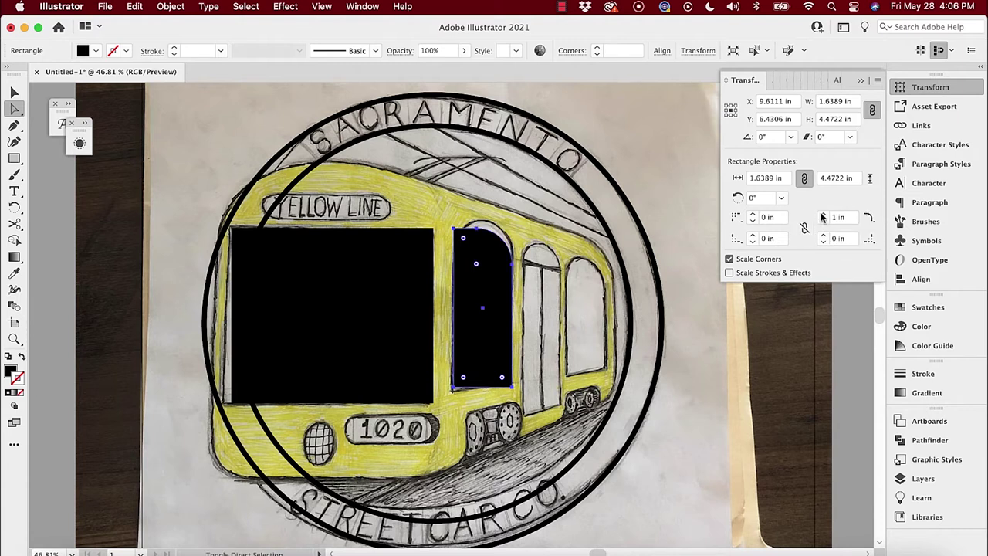
{"action": "left_click", "coordinate": [822, 222]}
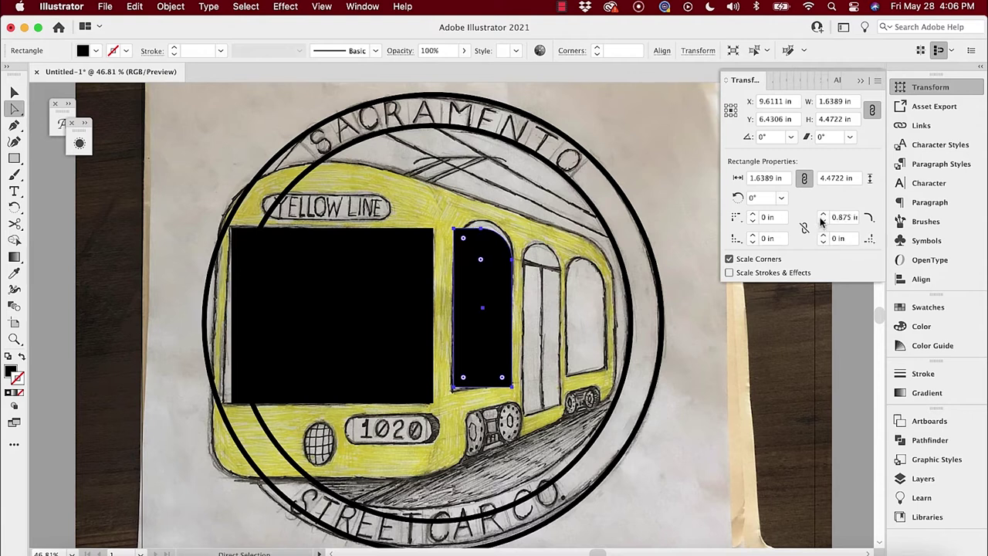
{"action": "left_click", "coordinate": [822, 222]}
{"action": "left_click", "coordinate": [823, 222]}
{"action": "left_click", "coordinate": [753, 216]}
{"action": "left_click", "coordinate": [753, 216]}
{"action": "left_click", "coordinate": [752, 216]}
{"action": "left_click", "coordinate": [753, 216]}
{"action": "left_click", "coordinate": [752, 216]}
{"action": "left_click", "coordinate": [752, 216]}
{"action": "left_click", "coordinate": [556, 224]}
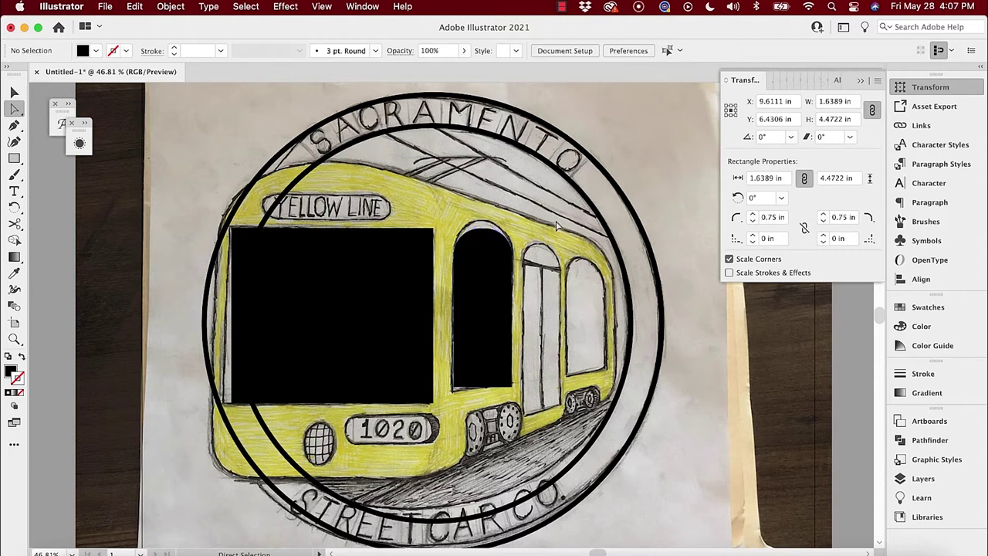
Move the side window's lower corner nearest the windshield straight down to Y 8.9722 in, slanting the sill.
{"action": "left_click", "coordinate": [491, 252]}
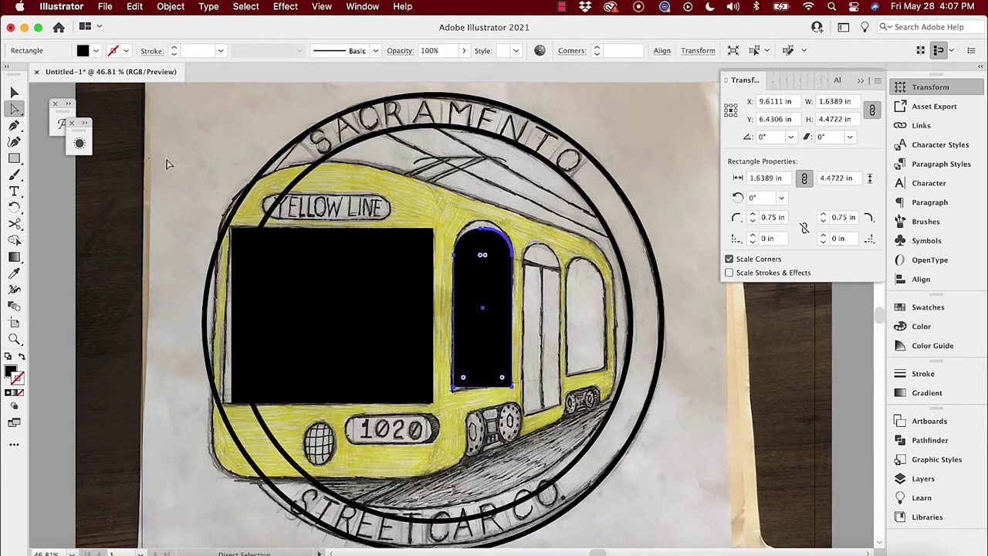
{"action": "left_click", "coordinate": [459, 389]}
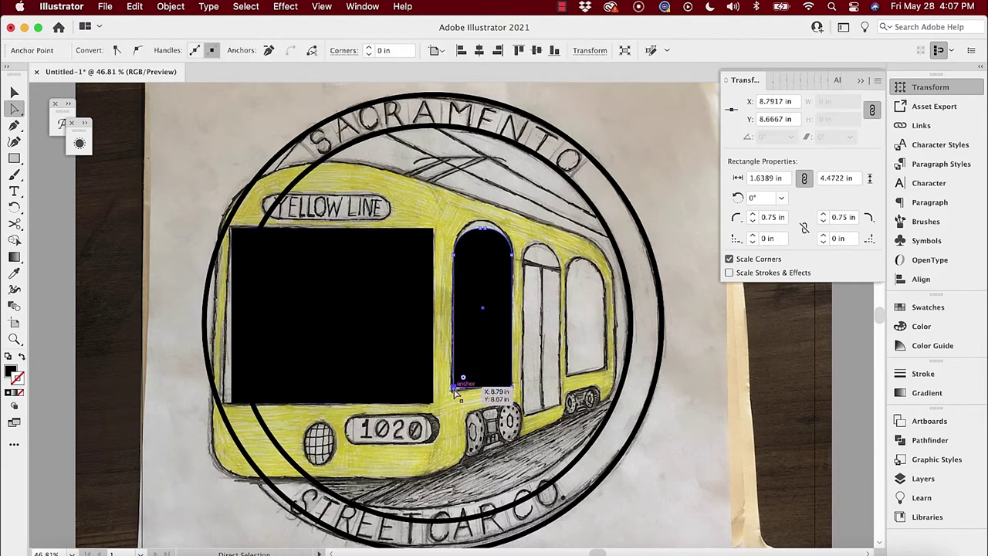
{"action": "key", "text": "shift+Down"}
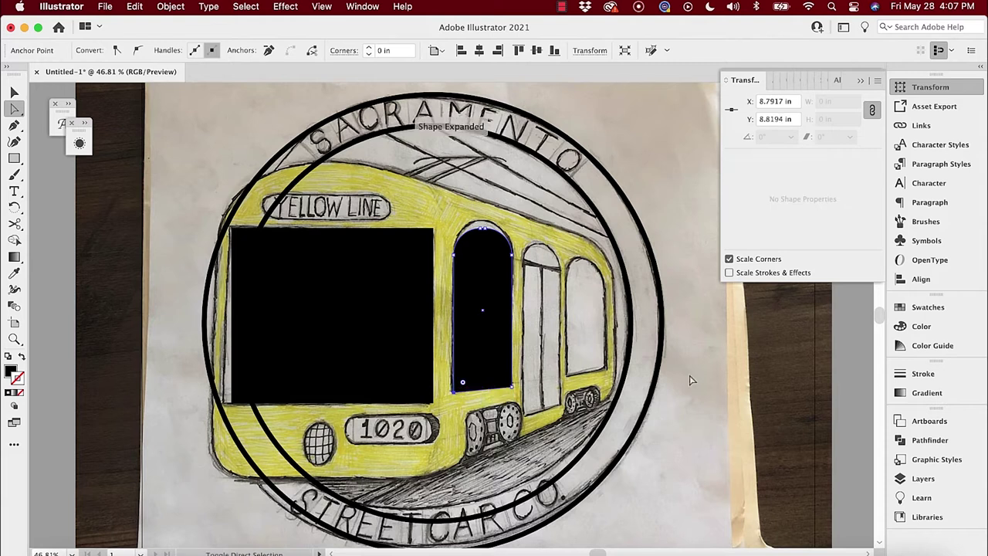
{"action": "key", "text": "shift+Down"}
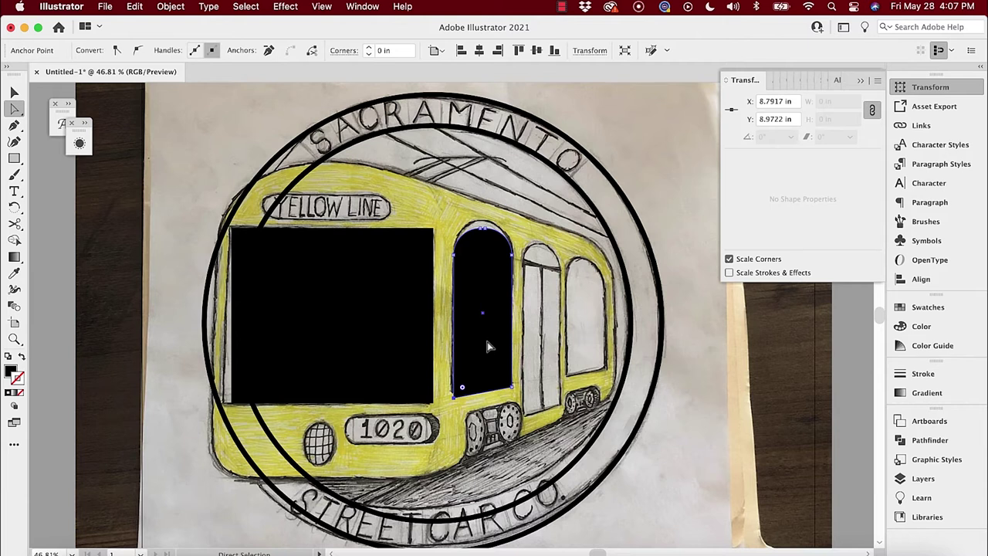
{"action": "key", "text": "v"}
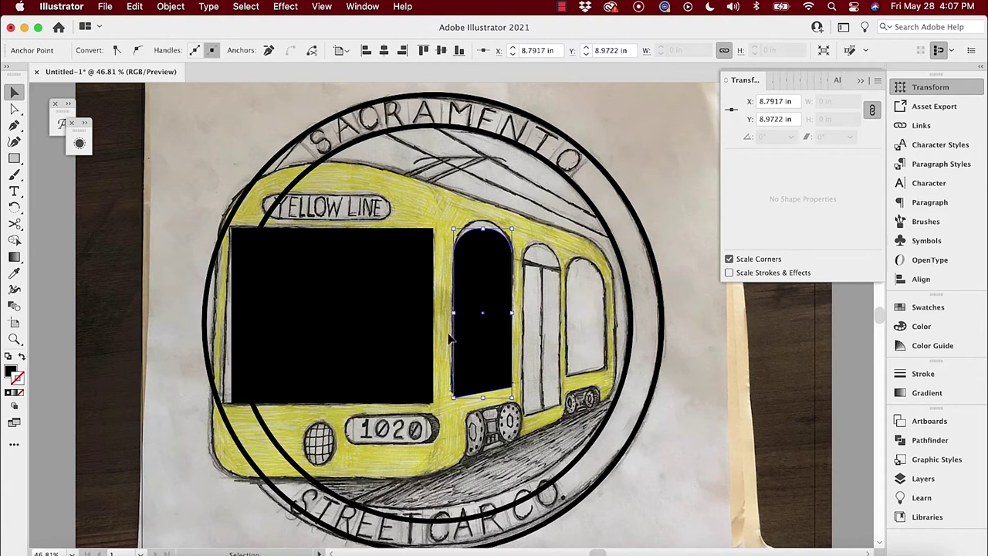
Copy the arched window onto the rearmost window and scale it to about 1.08 by 3.16 in, viewing it as an outline while fitting.
{"action": "left_click", "coordinate": [474, 342]}
{"action": "left_click_drag", "start_coordinate": [480, 340], "coordinate": [591, 319]}
{"action": "mouse_move", "coordinate": [623, 208]}
{"action": "left_mouse_down"}
{"action": "mouse_move", "coordinate": [627, 227]}
{"action": "mouse_move", "coordinate": [609, 230]}
{"action": "left_mouse_up"}
{"action": "left_click", "coordinate": [22, 358]}
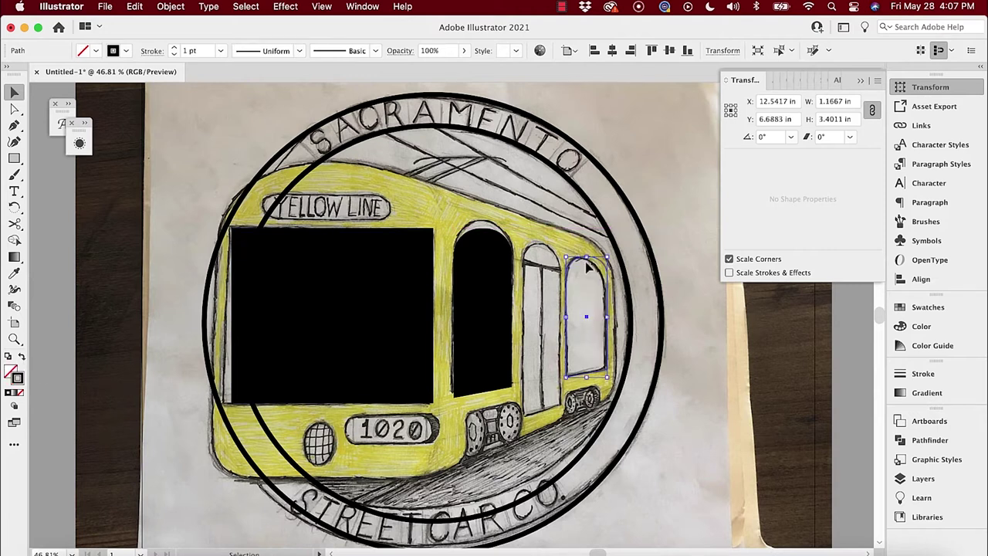
{"action": "left_click_drag", "start_coordinate": [607, 256], "coordinate": [606, 261]}
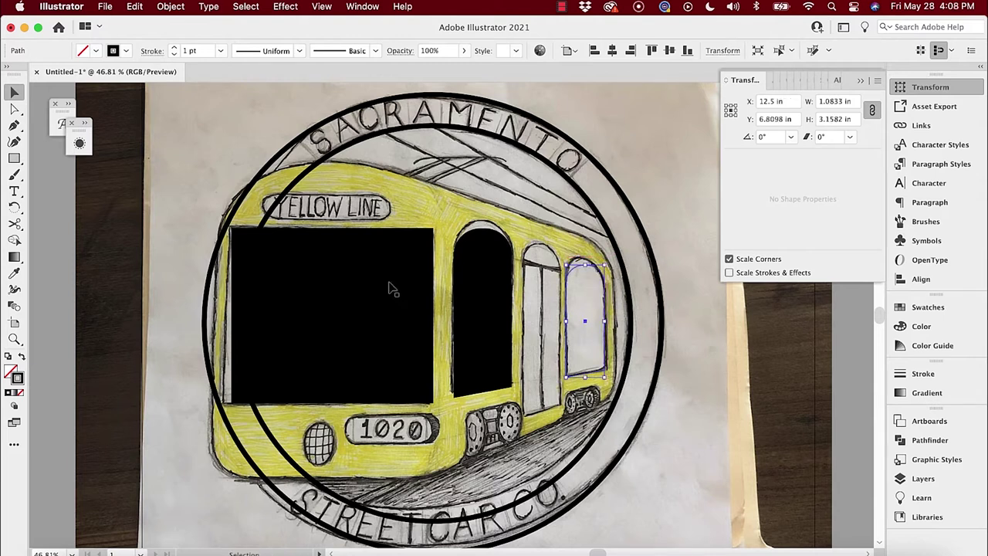
{"action": "left_click", "coordinate": [22, 358]}
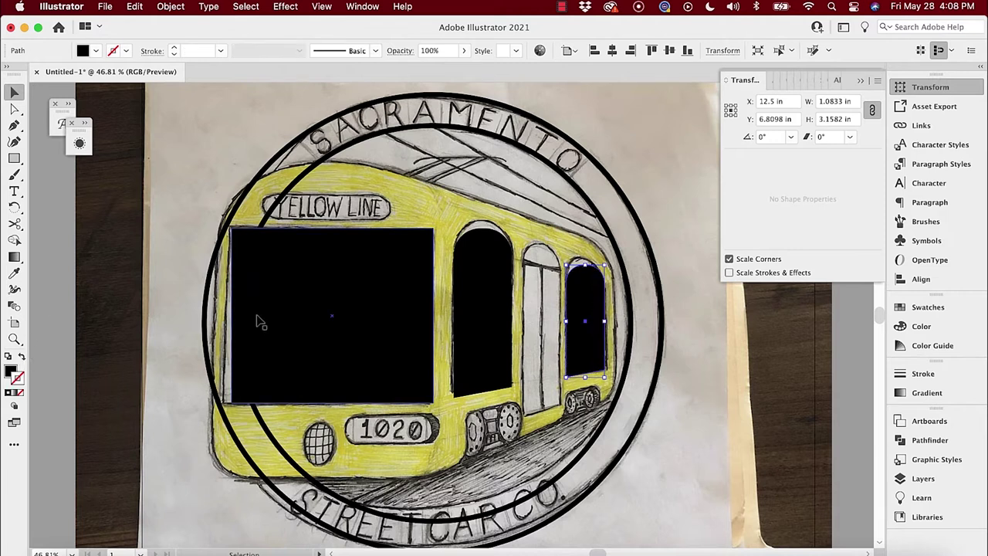
Copy the first arched side window onto the door and resize the copy to about 1.10 by 4.94 in.
{"action": "left_click", "coordinate": [479, 301]}
{"action": "left_click_drag", "start_coordinate": [479, 301], "coordinate": [563, 338]}
{"action": "left_click_drag", "start_coordinate": [541, 248], "coordinate": [542, 241]}
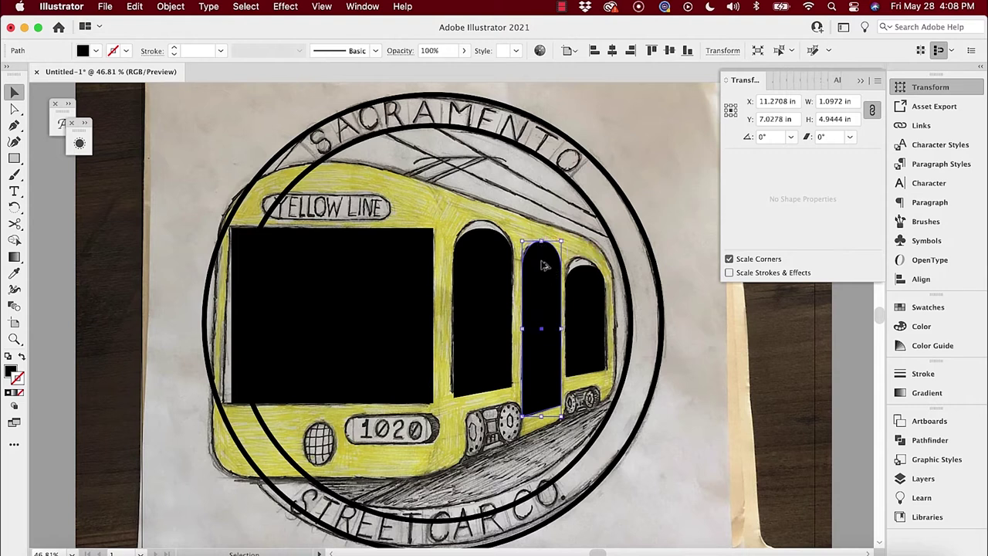
Draw a rectangle about 1.22 by 5.53 in from the door's centre line rearward, extending past the door's upper and lower ends.
{"action": "left_click", "coordinate": [14, 157]}
{"action": "key", "text": "super"}
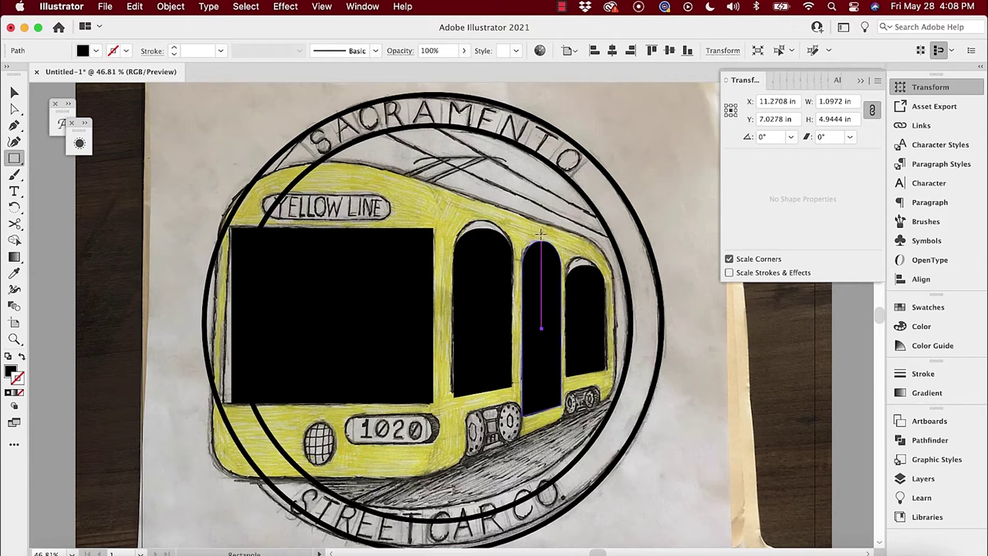
{"action": "left_click_drag", "start_coordinate": [540, 233], "coordinate": [584, 429]}
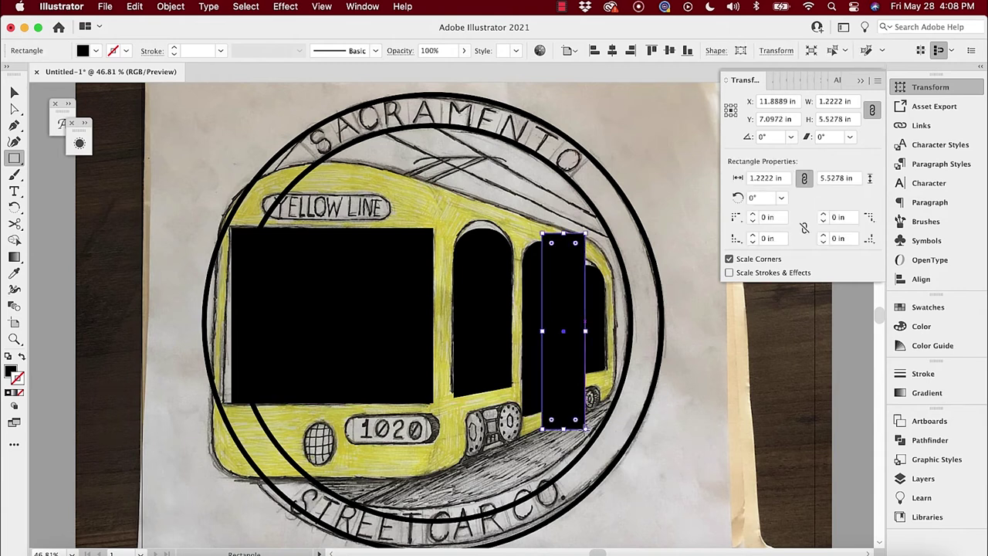
{"action": "key", "text": "super"}
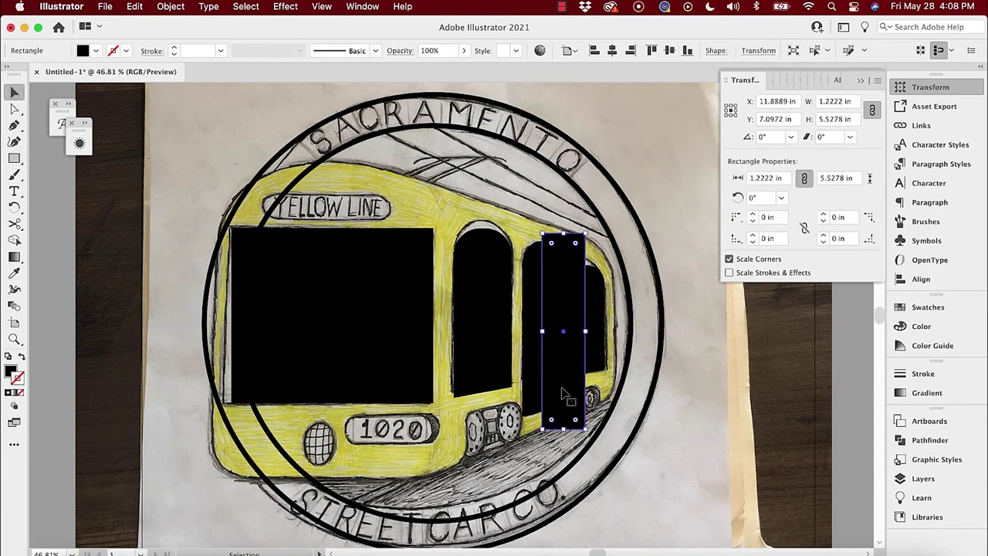
Split the door along its centre line: subtract the rectangle from the original door and intersect an offset copy of both shapes.
{"action": "left_click", "coordinate": [531, 359], "text": "shift"}
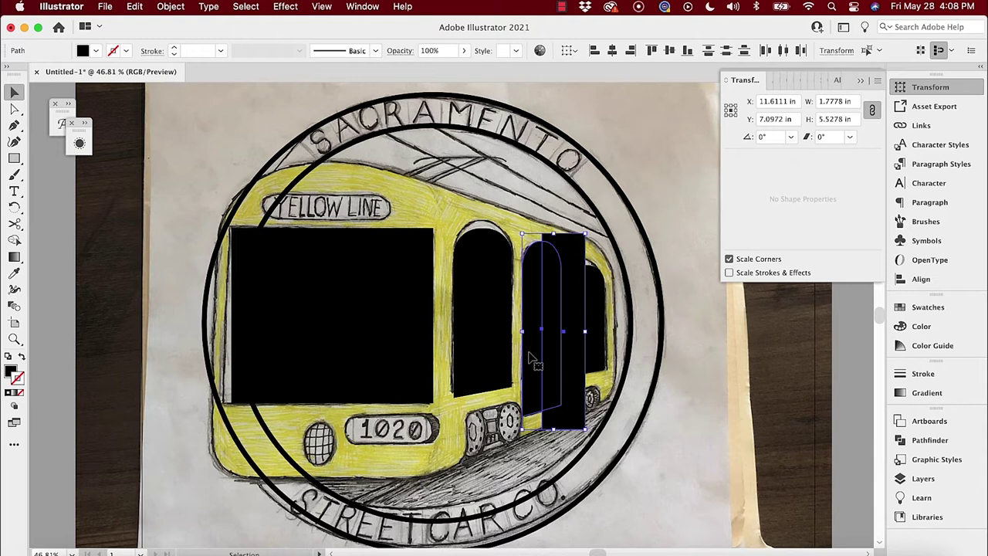
{"action": "left_click_drag", "start_coordinate": [531, 359], "coordinate": [682, 389]}
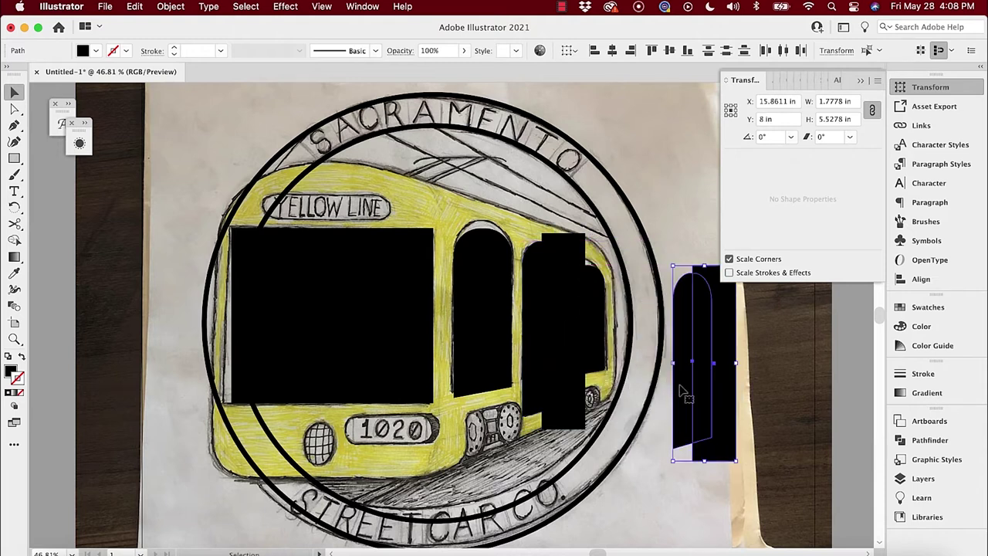
{"action": "left_click", "coordinate": [546, 332]}
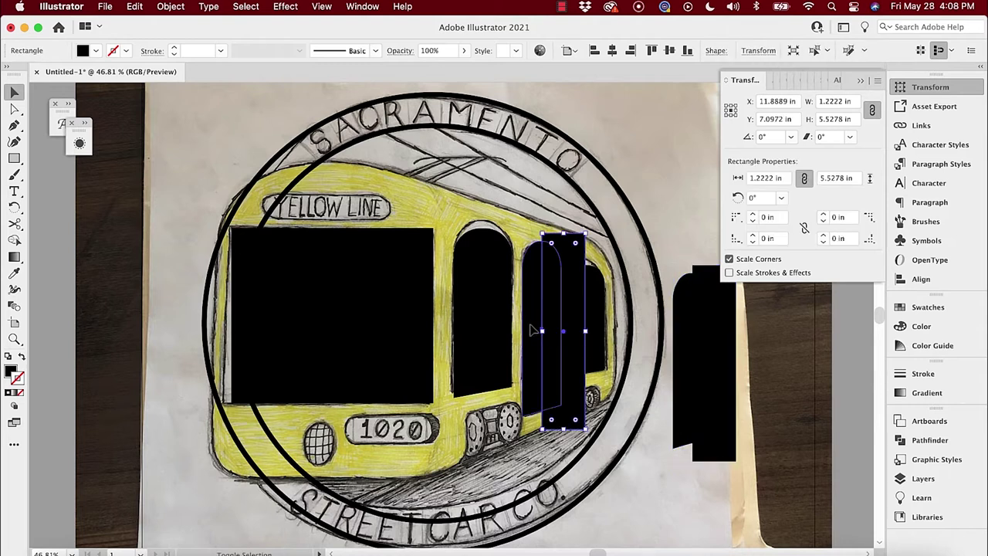
{"action": "left_click", "coordinate": [532, 330], "text": "shift"}
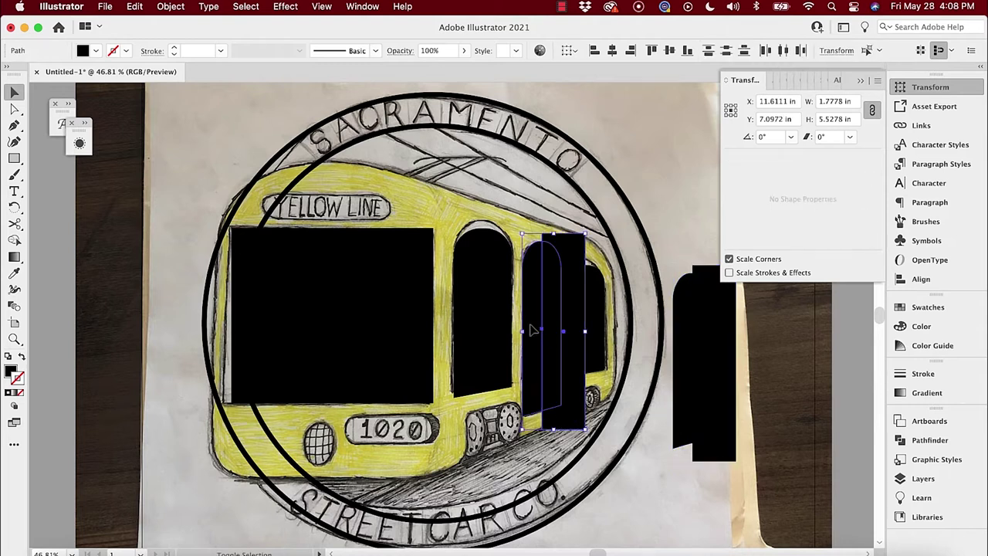
{"action": "left_click", "coordinate": [920, 440]}
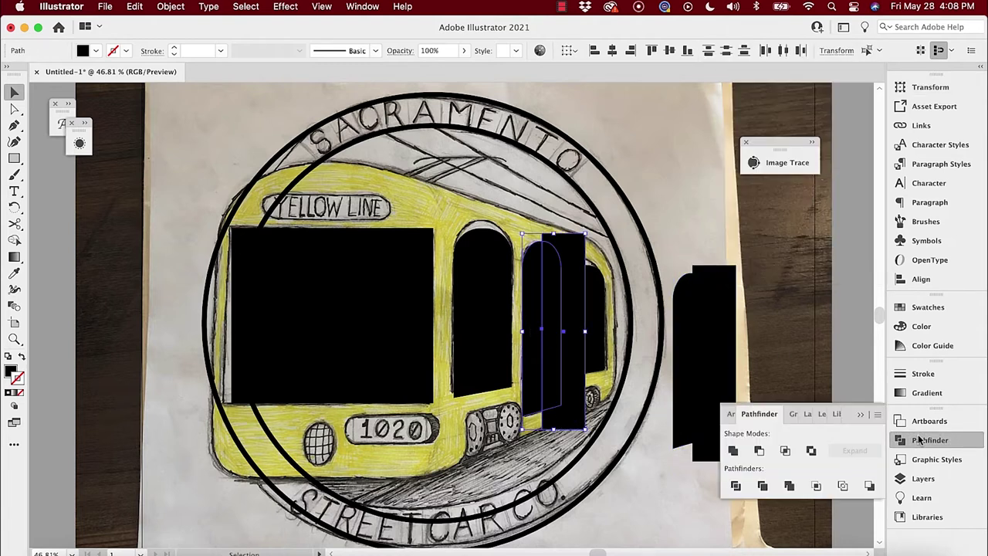
{"action": "left_click", "coordinate": [758, 452]}
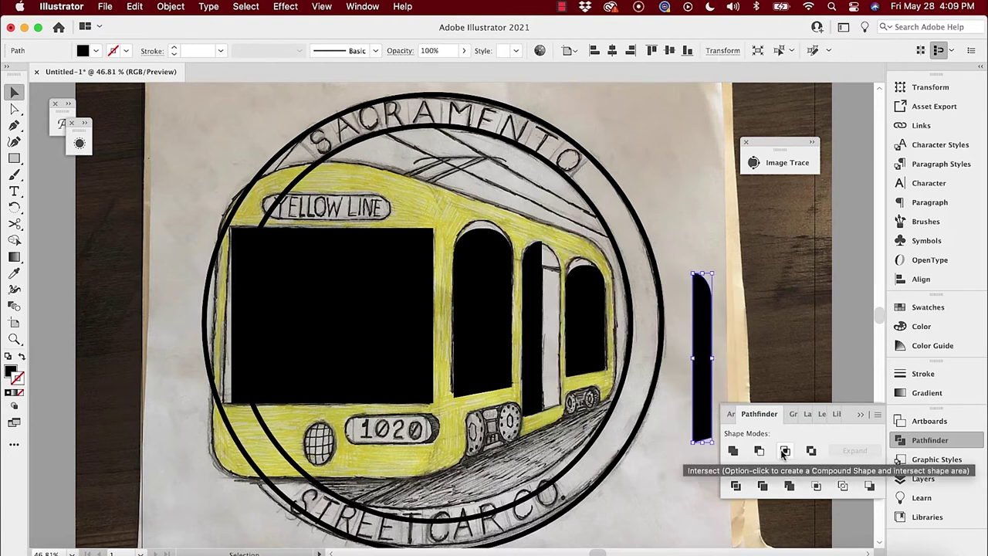
Move the intersected half back onto the door and, in Outline view, lower its slanted bottom edge to meet the front half.
{"action": "left_click_drag", "start_coordinate": [704, 394], "coordinate": [550, 358]}
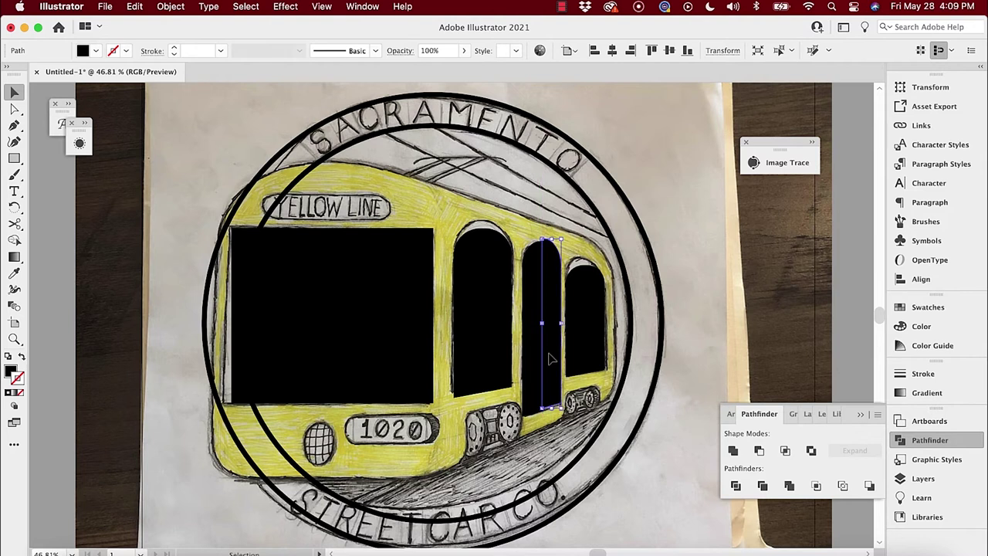
{"action": "scroll", "coordinate": [549, 358], "scroll_direction": "up", "scroll_amount": 2}
{"action": "scroll", "coordinate": [550, 359], "scroll_direction": "up", "scroll_amount": 3}
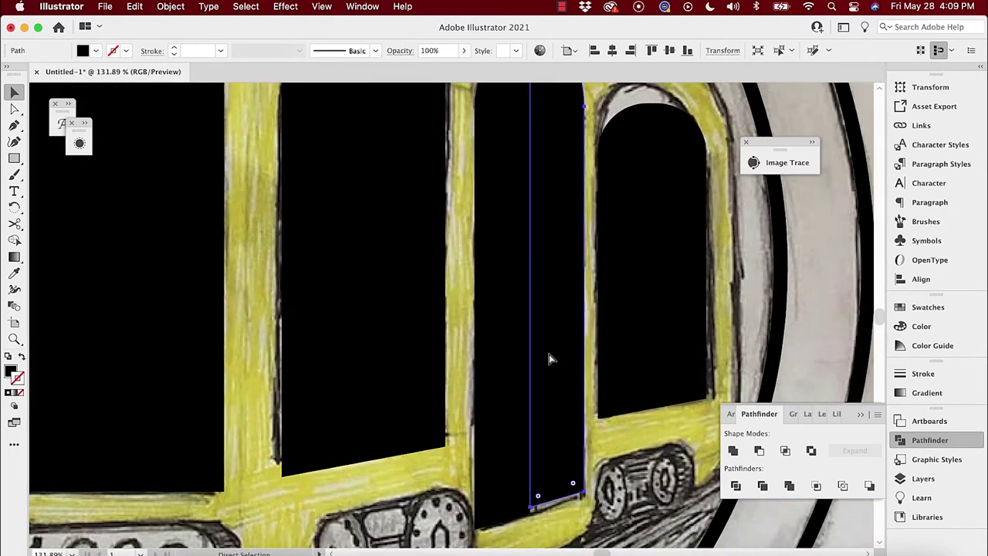
{"action": "key", "text": "super+y"}
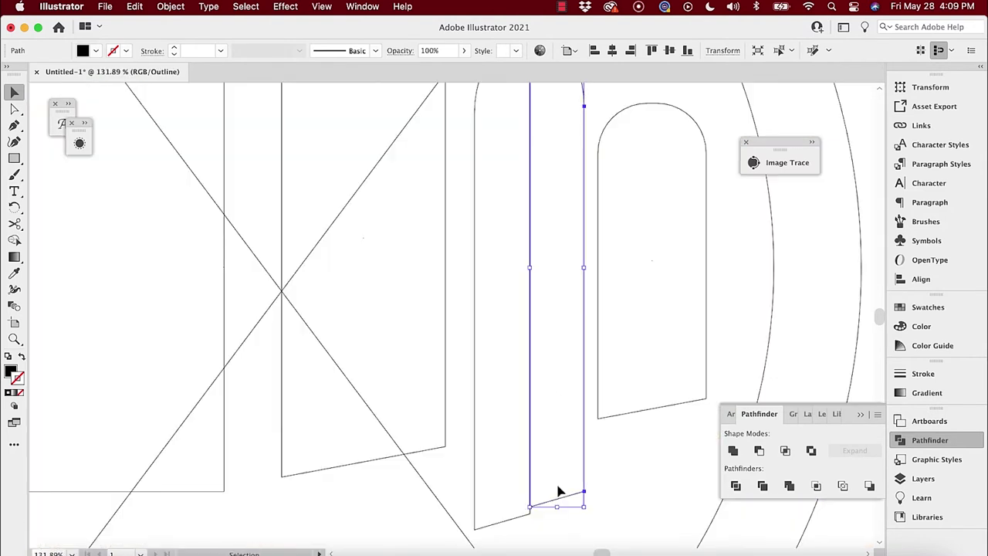
{"action": "left_click_drag", "start_coordinate": [569, 502], "coordinate": [569, 507]}
{"action": "left_click", "coordinate": [633, 513]}
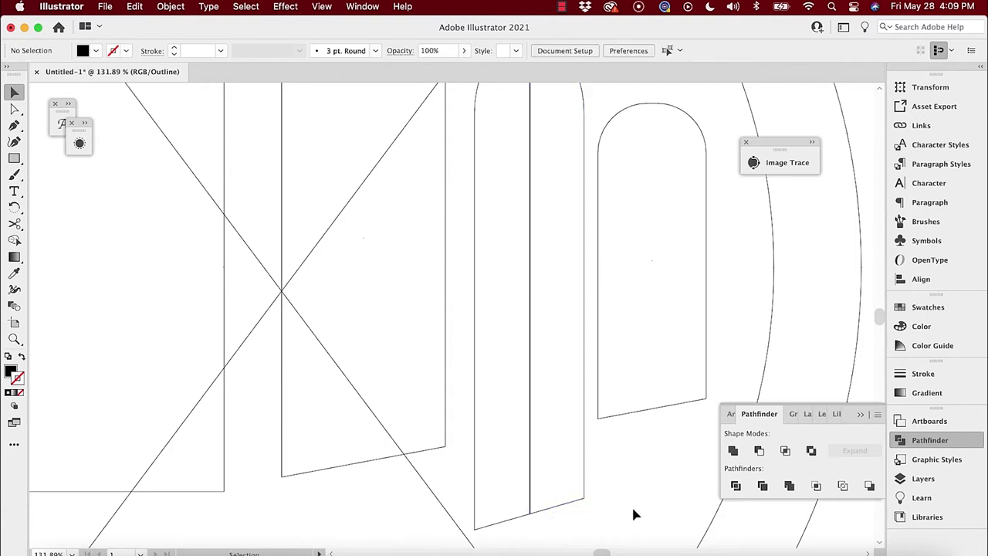
Check the body outline by showing and hiding Layer 3, then return to Preview with Layer 4 locked.
{"action": "scroll", "coordinate": [555, 458], "scroll_direction": "down", "scroll_amount": 5}
{"action": "scroll", "coordinate": [556, 468], "scroll_direction": "down", "scroll_amount": 4}
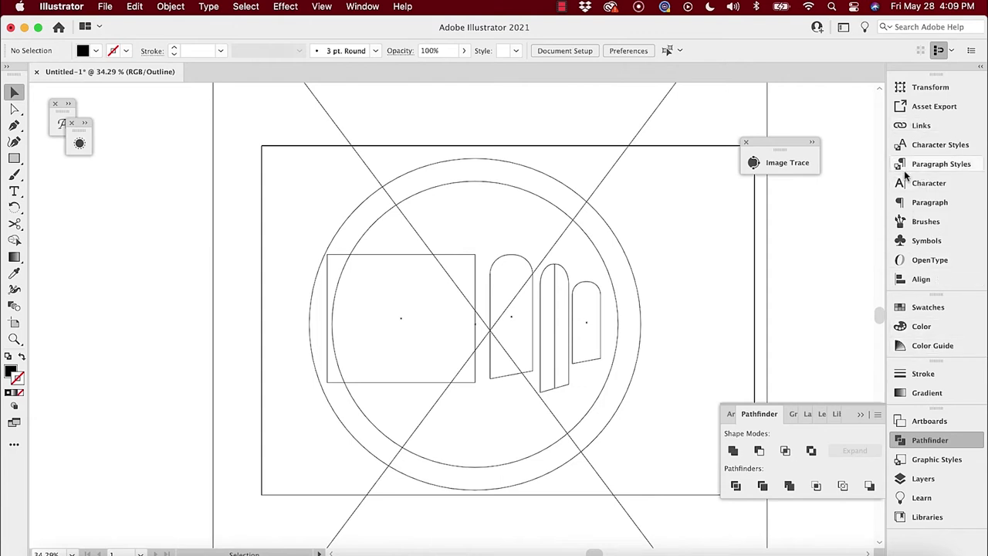
{"action": "left_click", "coordinate": [923, 478]}
{"action": "left_click", "coordinate": [731, 448]}
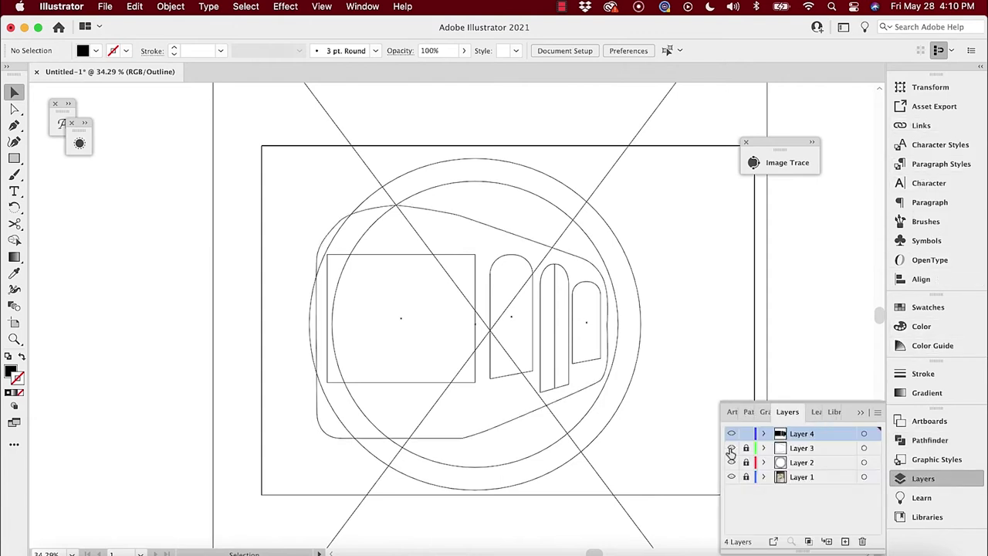
{"action": "left_click", "coordinate": [731, 449]}
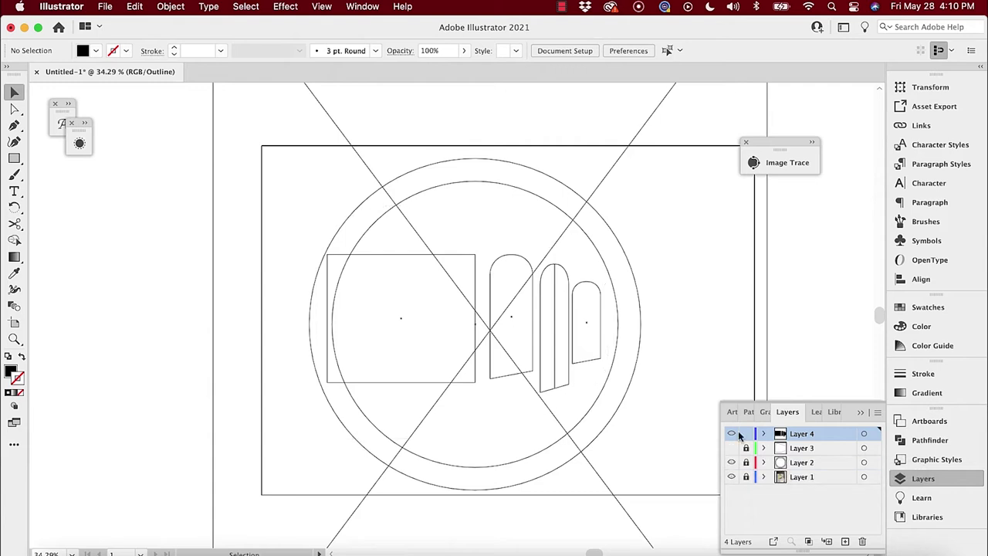
{"action": "key", "text": "super+y"}
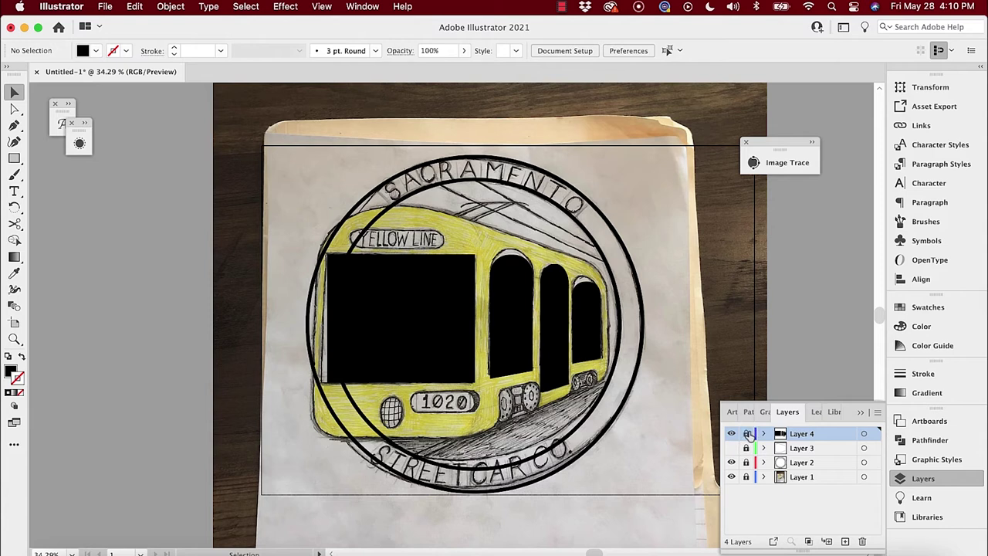
Rename Layer 4 as Windows-Doors and Layer 3 as Streetcar.
{"action": "double_click", "coordinate": [803, 434]}
{"action": "type", "text": "Windows"}
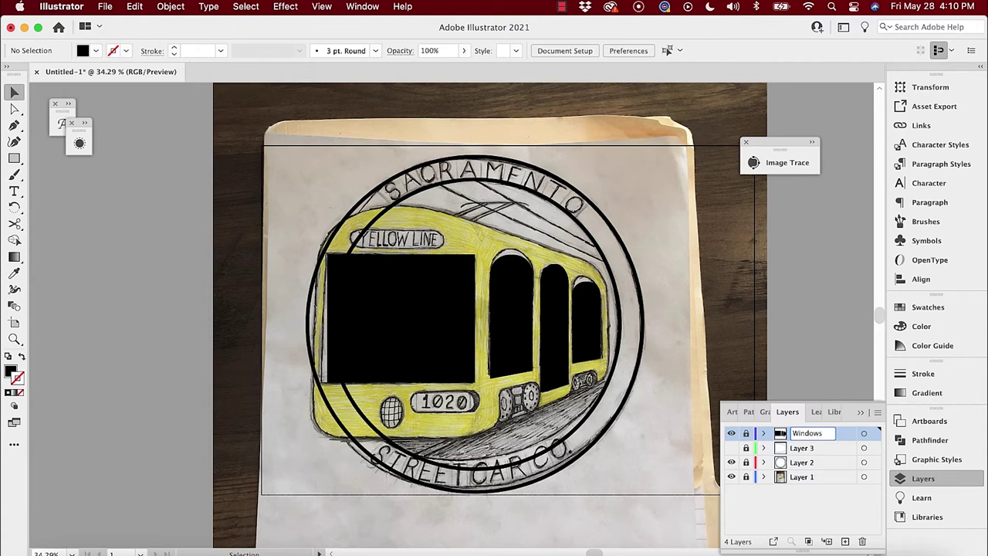
{"action": "type", "text": "oors"}
{"action": "key", "text": "Return"}
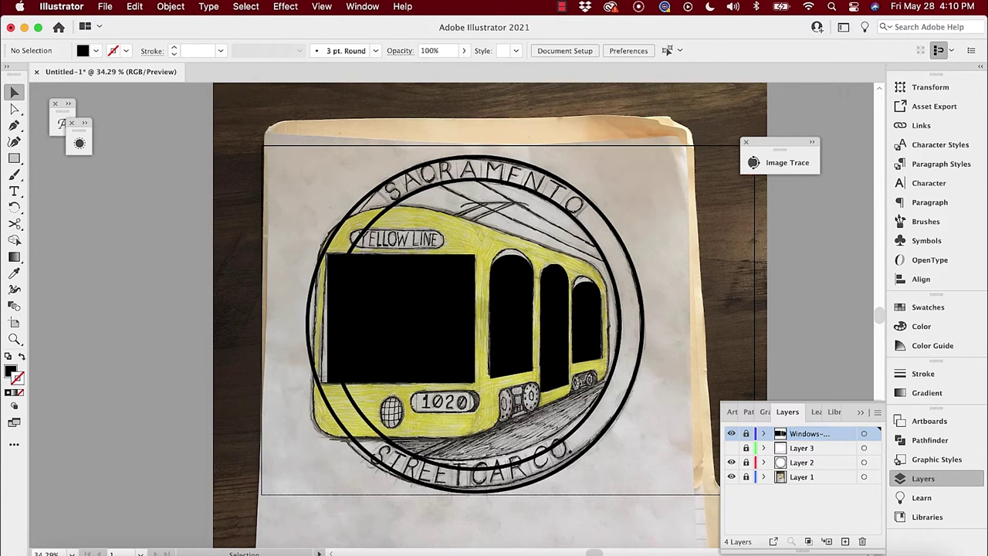
{"action": "double_click", "coordinate": [800, 448]}
{"action": "type", "text": "Streetcar"}
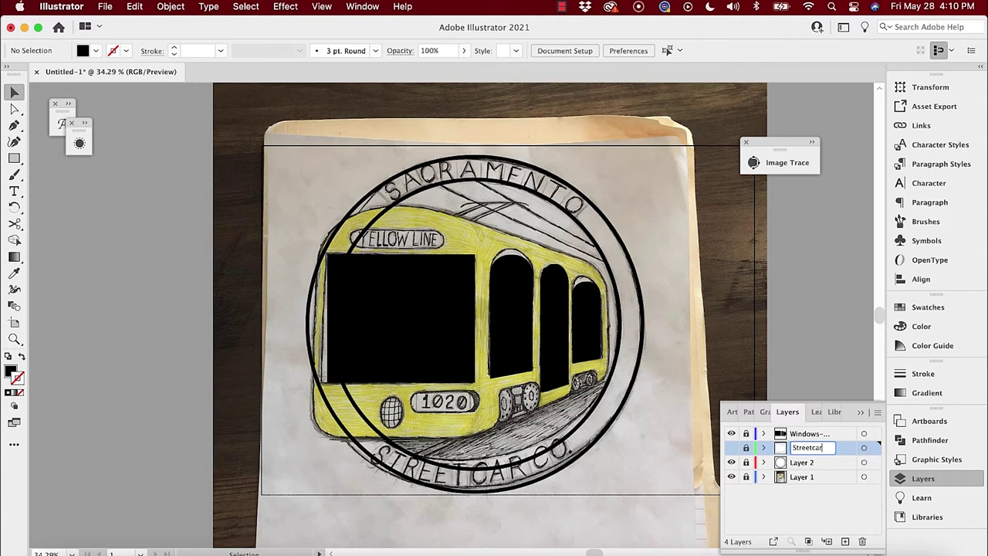
{"action": "key", "text": "Return"}
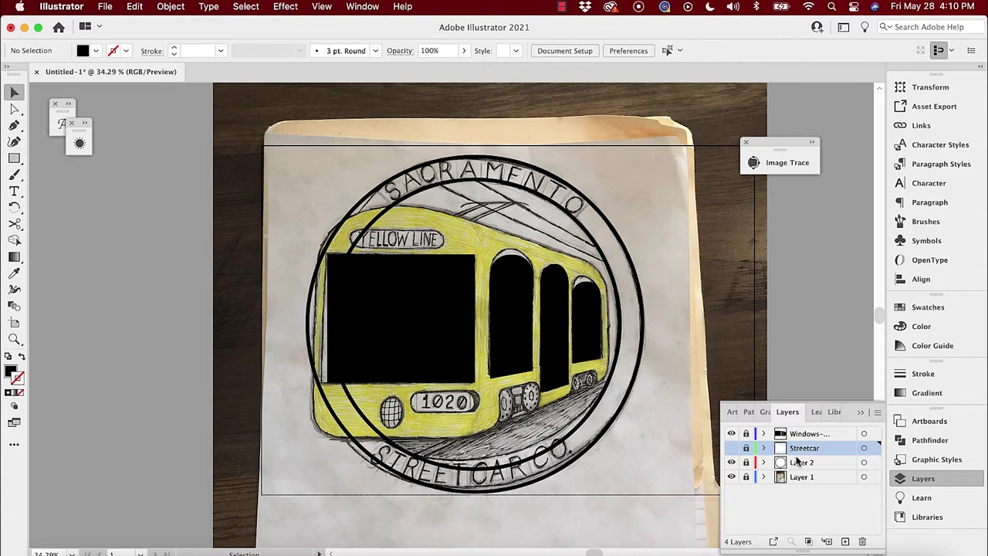
Rename Layer 2, which holds the rings, as Circles and Layer 1, which holds the sketch, as Background.
{"action": "left_click", "coordinate": [732, 462]}
{"action": "left_click", "coordinate": [732, 462]}
{"action": "double_click", "coordinate": [786, 464]}
{"action": "type", "text": "C"}
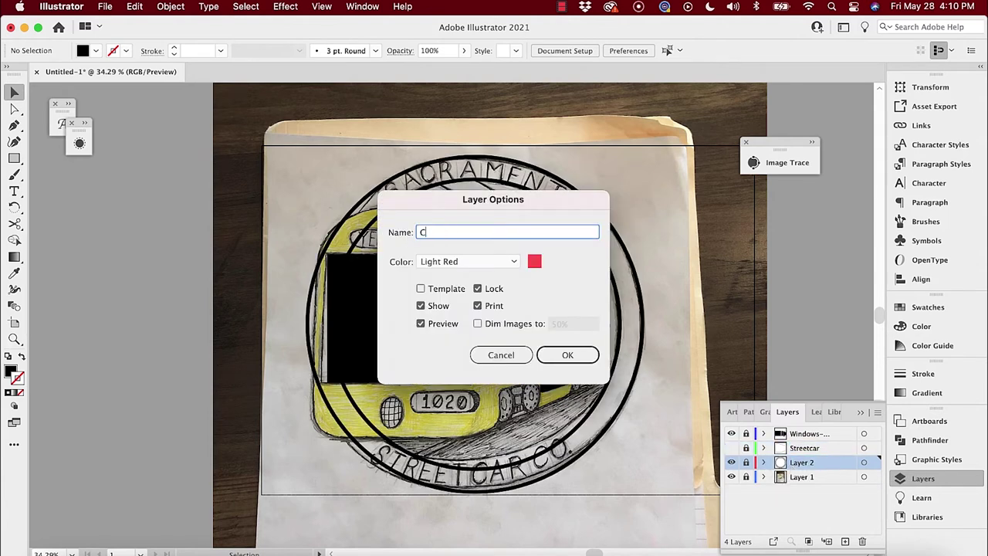
{"action": "type", "text": "ircles"}
{"action": "key", "text": "Return"}
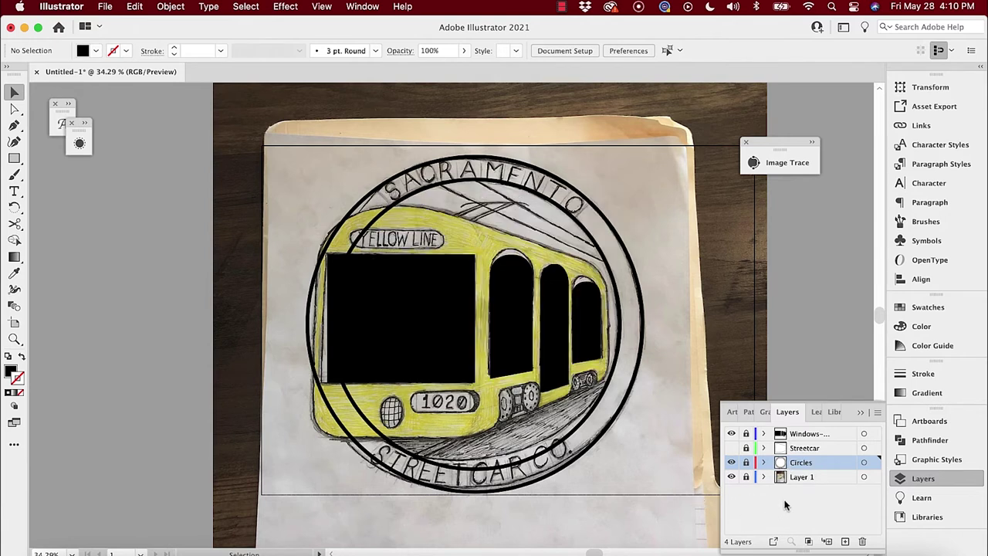
{"action": "double_click", "coordinate": [803, 477]}
{"action": "type", "text": "Background"}
{"action": "key", "text": "Return"}
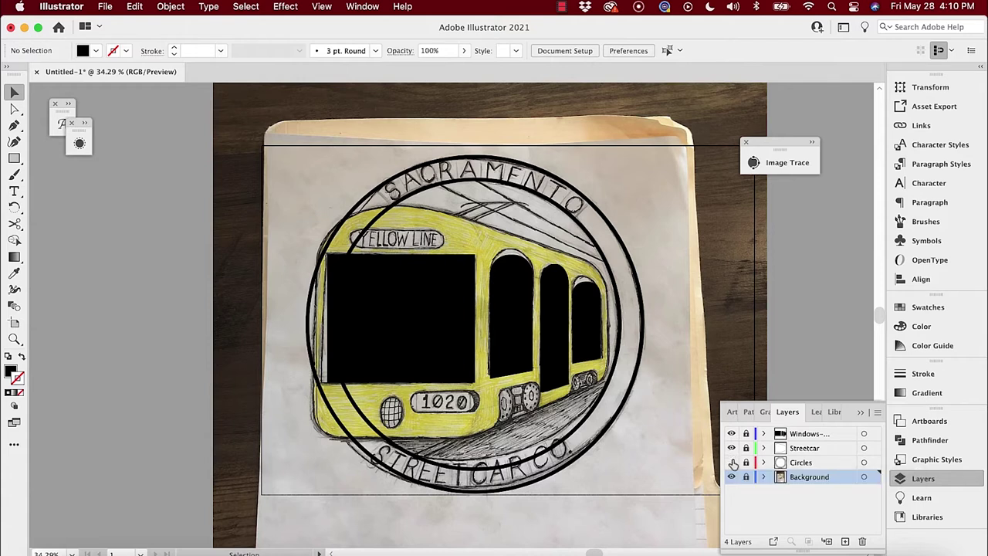
Hide the Windows-Doors, Streetcar and Circles layers, leaving only the sketch, and add a new layer above Windows-Doors.
{"action": "left_click", "coordinate": [732, 462]}
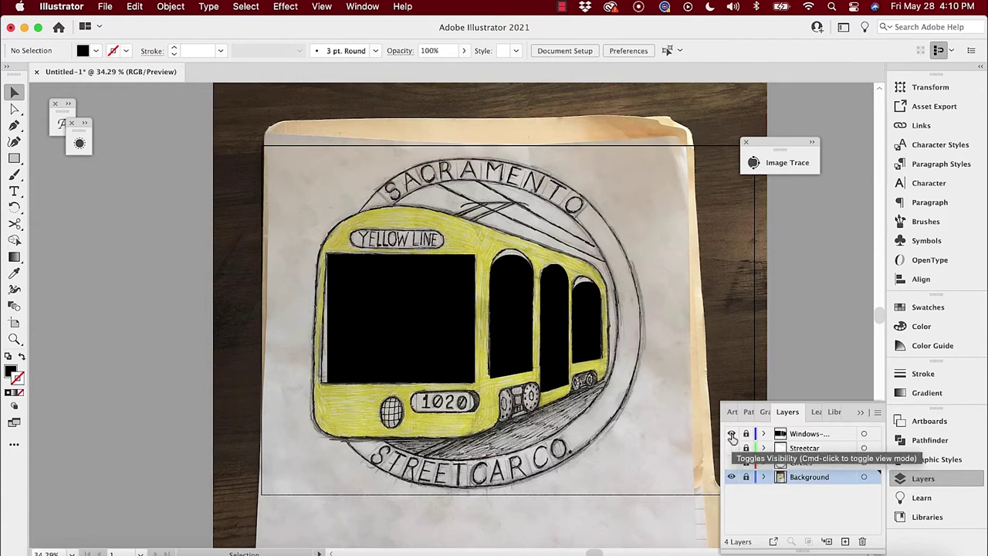
{"action": "left_click", "coordinate": [732, 435]}
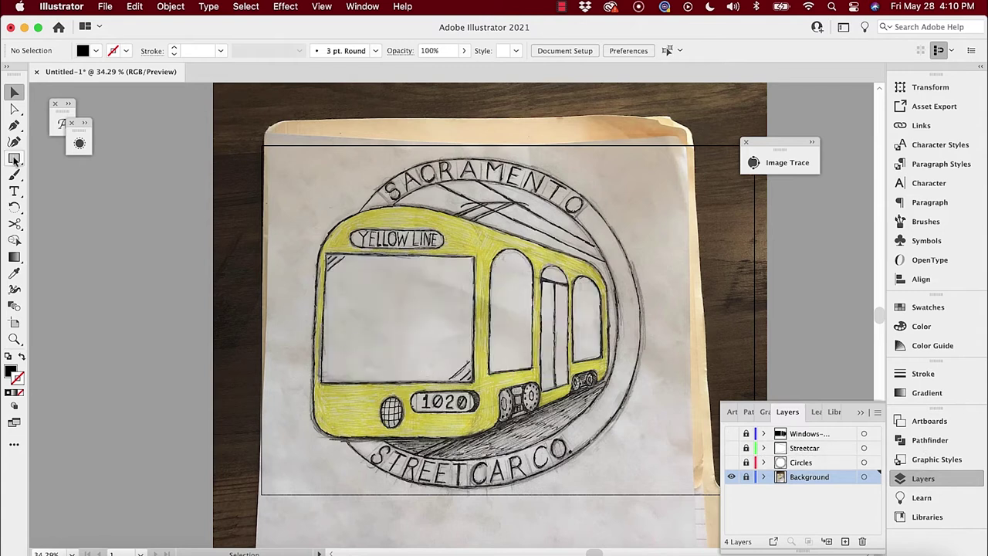
{"action": "left_click_drag", "start_coordinate": [15, 160], "coordinate": [51, 159]}
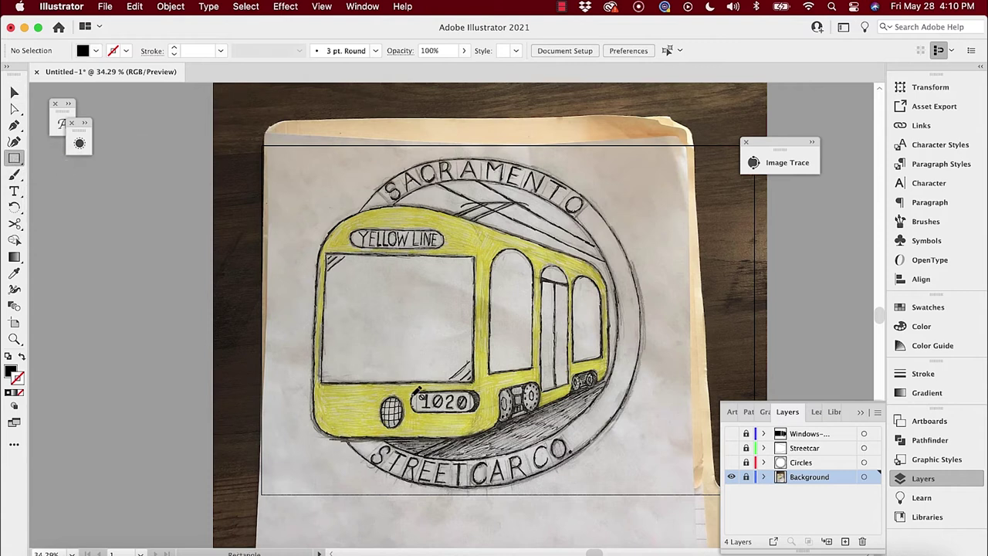
{"action": "left_click", "coordinate": [820, 433]}
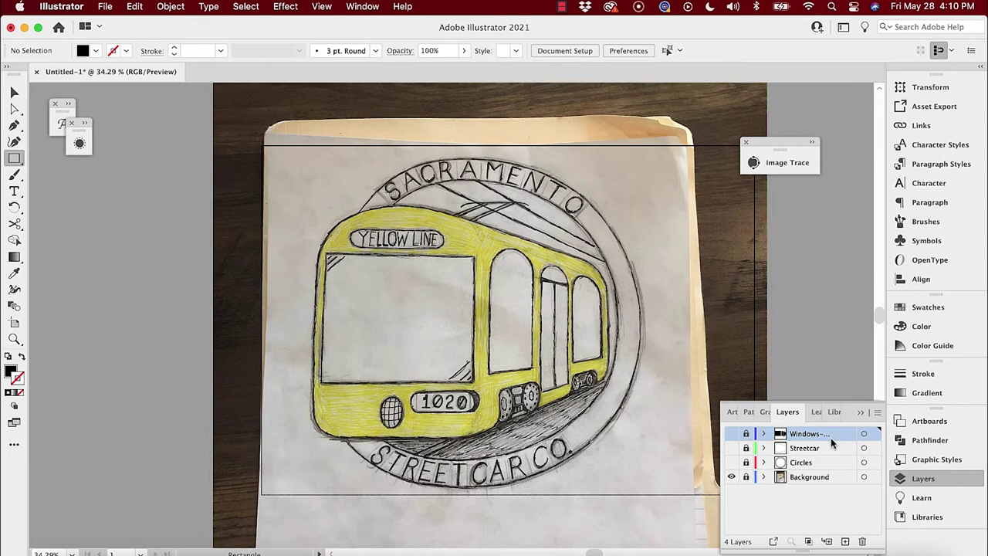
{"action": "left_click", "coordinate": [846, 541]}
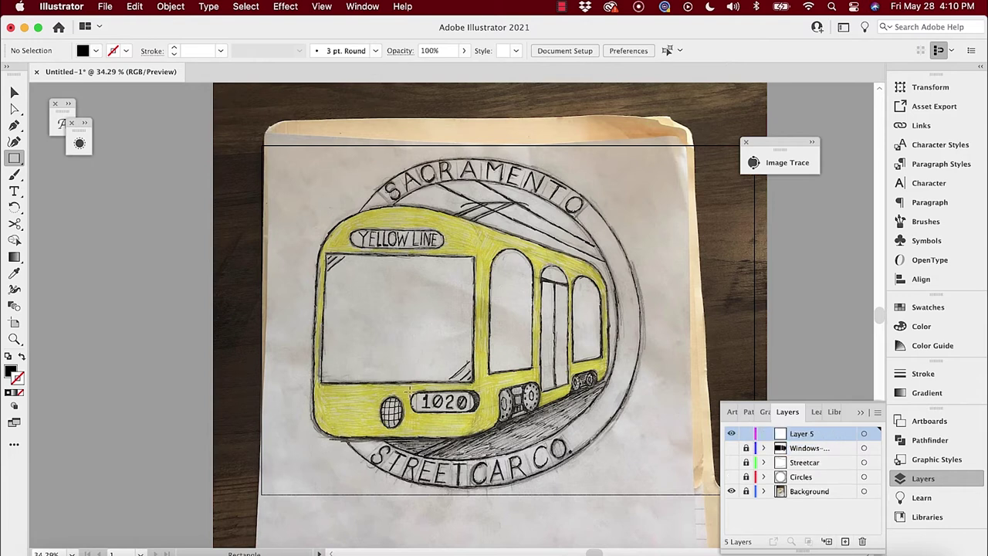
Draw a rectangle about 2.72 by 0.93 in over the 1020 number plate and fully round its corners to 0.465 in.
{"action": "left_click_drag", "start_coordinate": [410, 389], "coordinate": [481, 414]}
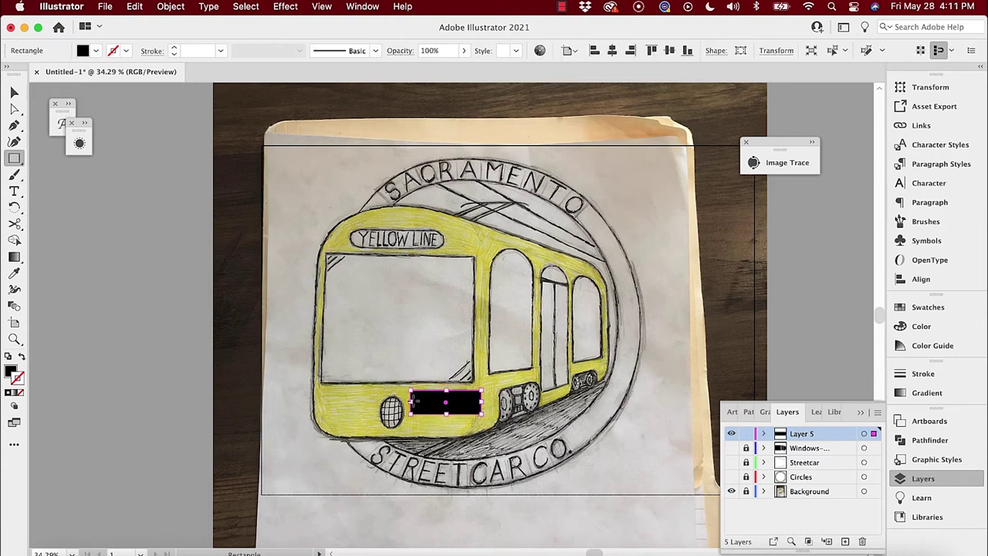
{"action": "scroll", "coordinate": [414, 397], "scroll_direction": "up", "scroll_amount": 5}
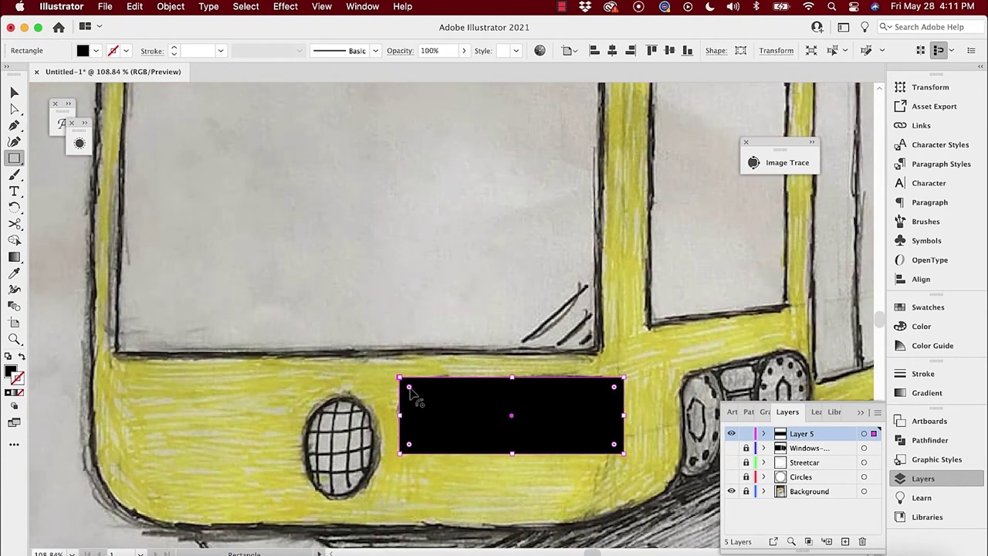
{"action": "key", "text": "shift+F8"}
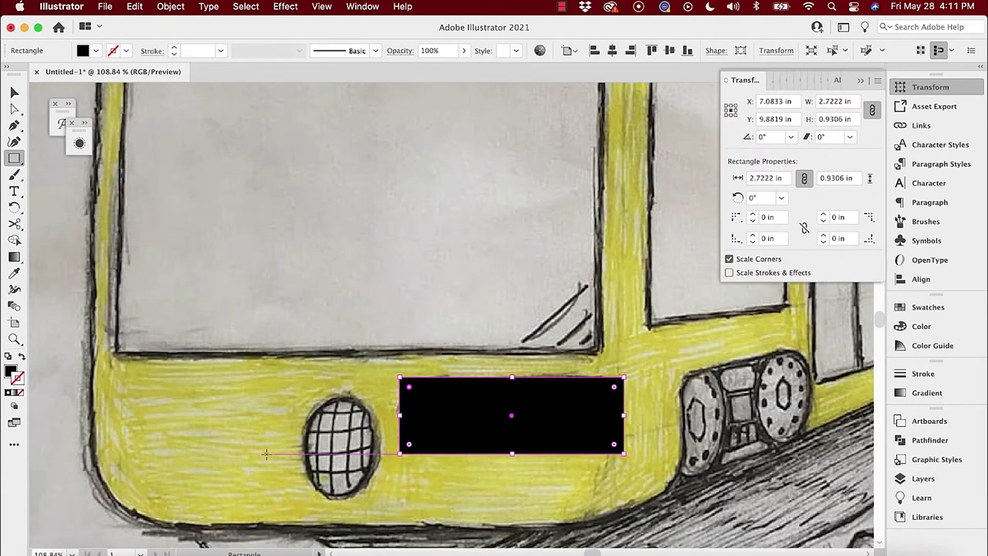
{"action": "left_click_drag", "start_coordinate": [409, 386], "coordinate": [455, 411]}
{"action": "key", "text": "v"}
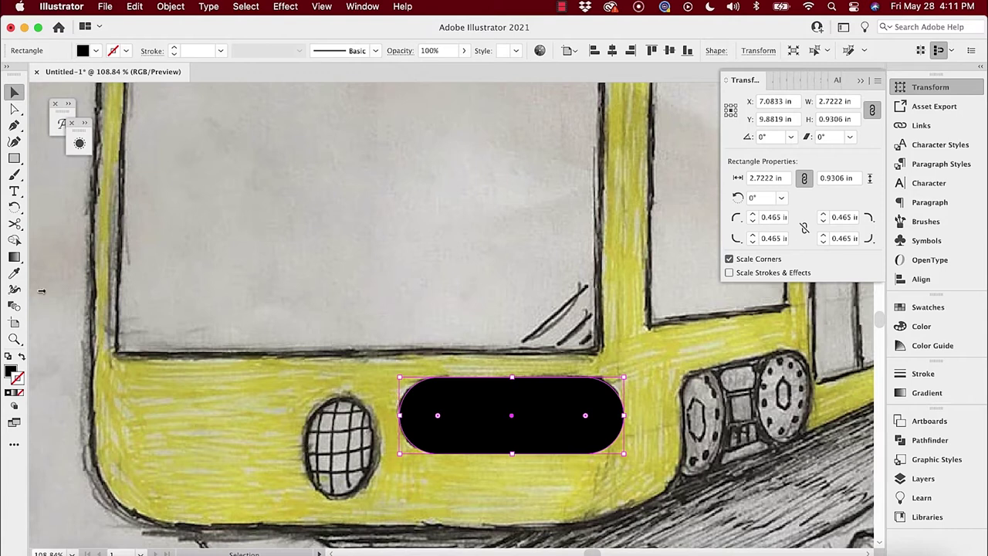
Draw an ellipse about 0.89 by 1.25 in over the headlight beside the number plate.
{"action": "left_click_drag", "start_coordinate": [14, 158], "coordinate": [45, 175]}
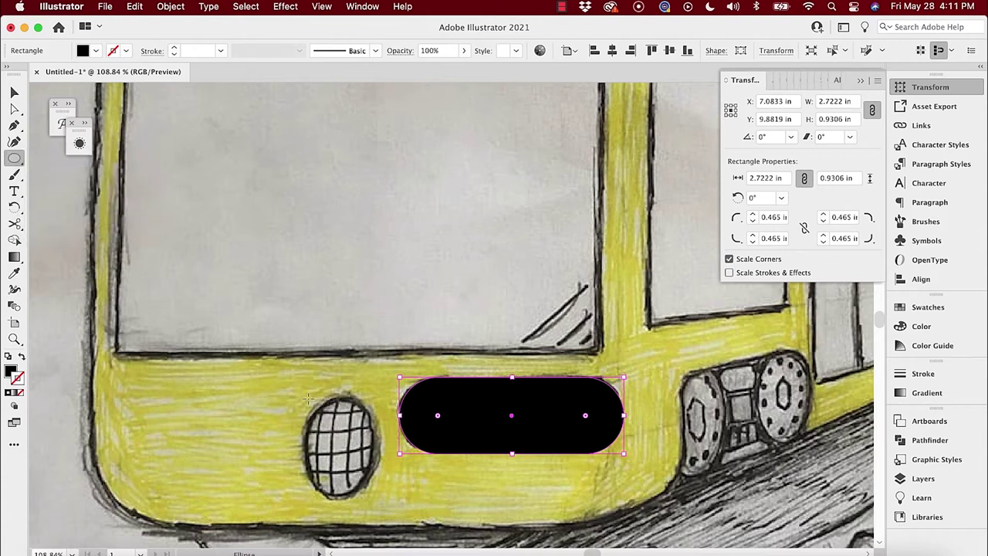
{"action": "left_click_drag", "start_coordinate": [308, 397], "coordinate": [347, 471]}
{"action": "key", "text": "v"}
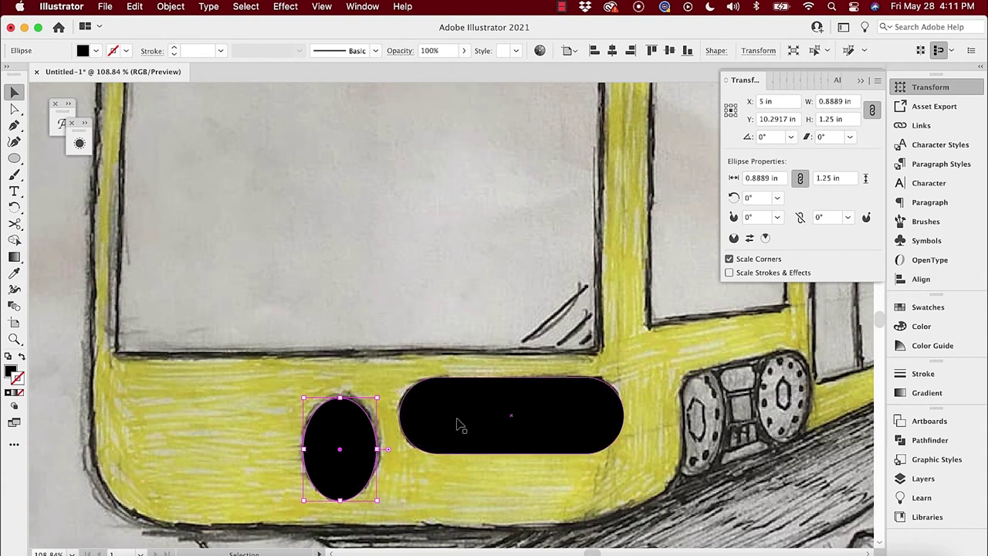
Draw an ellipse about 0.22 by 0.56 in over the near truck's left wheel hub and place a copy about 0.19 by 0.47 in over the right hub.
{"action": "scroll", "coordinate": [476, 434], "scroll_direction": "right", "scroll_amount": 2}
{"action": "scroll", "coordinate": [476, 434], "scroll_direction": "right", "scroll_amount": 4}
{"action": "scroll", "coordinate": [477, 434], "scroll_direction": "up", "scroll_amount": 1}
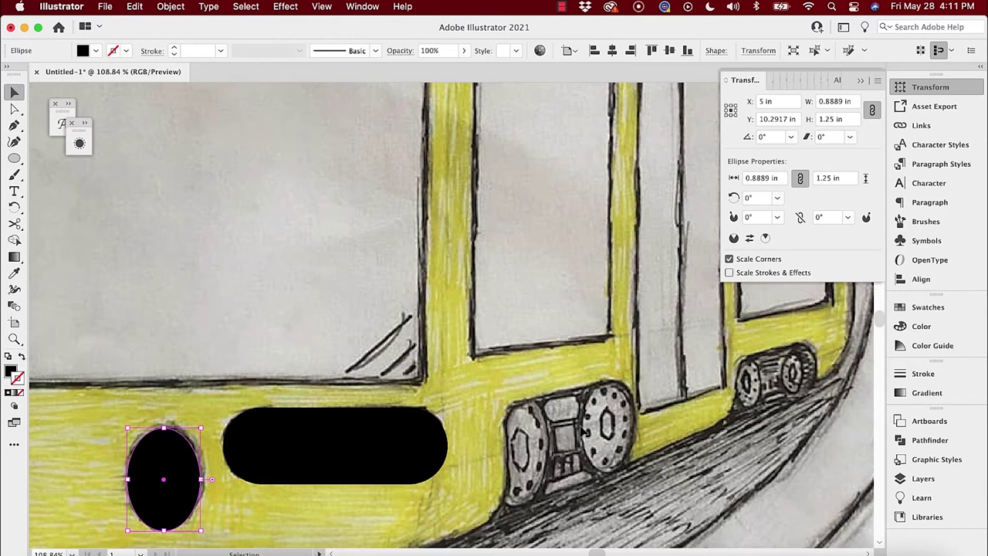
{"action": "scroll", "coordinate": [610, 428], "scroll_direction": "up", "scroll_amount": 5}
{"action": "scroll", "coordinate": [610, 428], "scroll_direction": "down", "scroll_amount": 5}
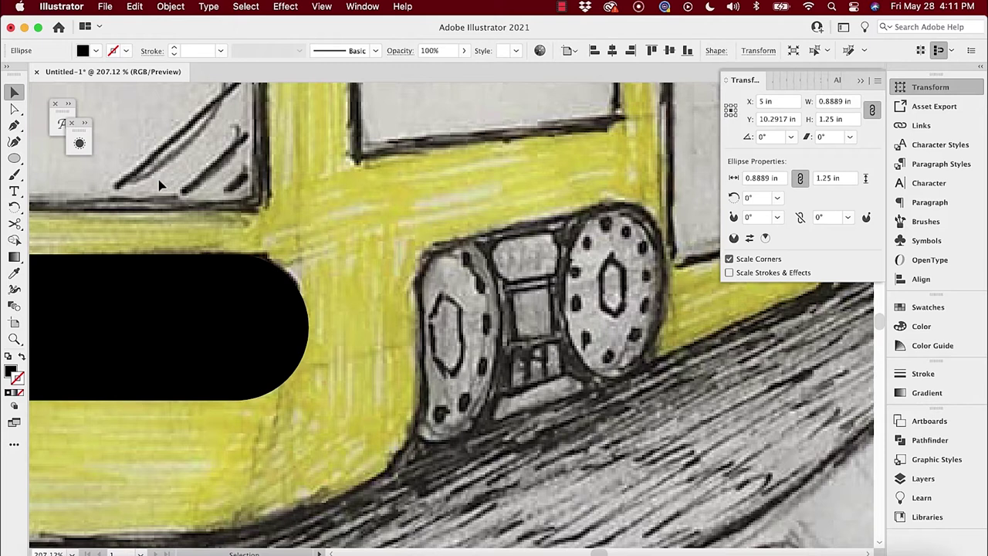
{"action": "left_click", "coordinate": [14, 159]}
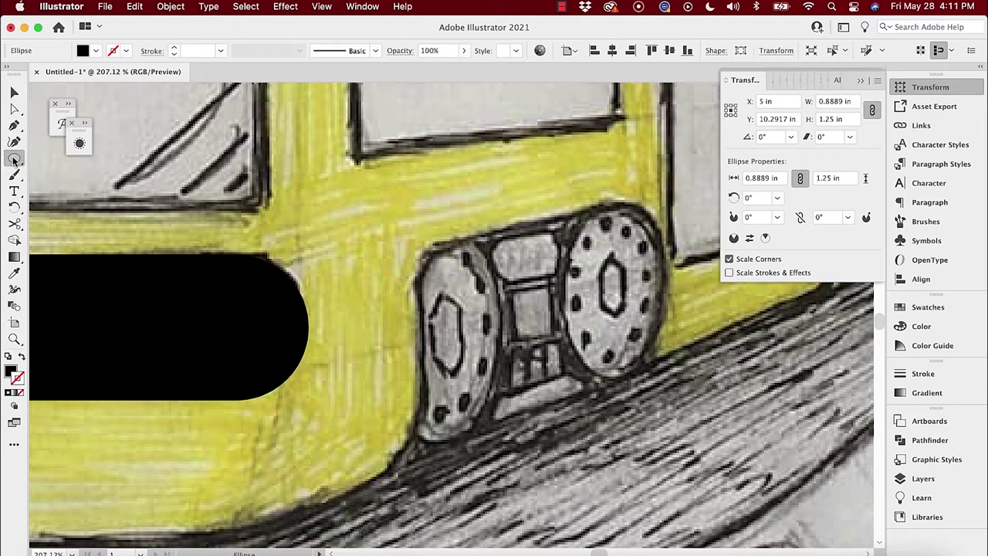
{"action": "mouse_move", "coordinate": [431, 295]}
{"action": "left_mouse_down"}
{"action": "mouse_move", "coordinate": [493, 357]}
{"action": "mouse_move", "coordinate": [449, 377]}
{"action": "mouse_move", "coordinate": [468, 381]}
{"action": "left_mouse_up"}
{"action": "key", "text": "v"}
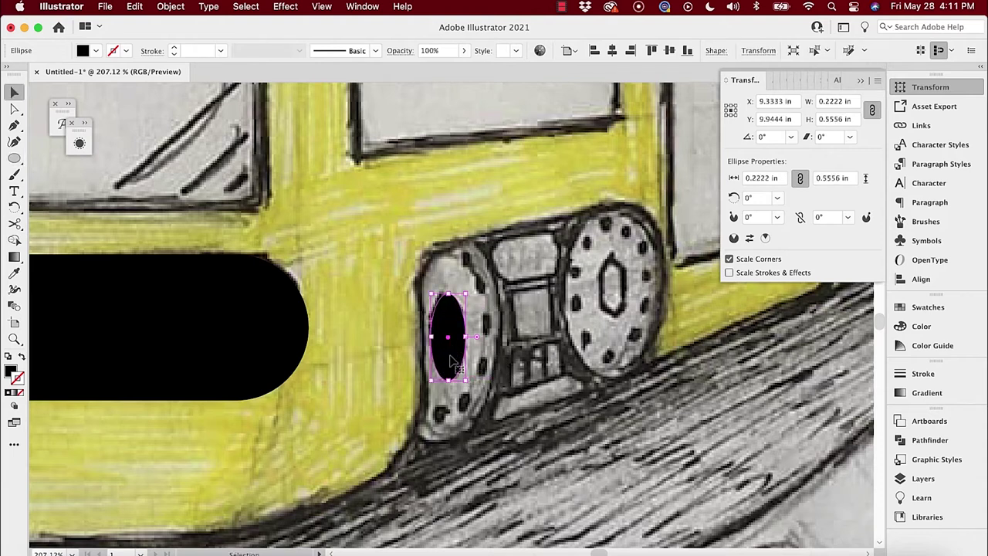
{"action": "left_click_drag", "start_coordinate": [451, 359], "coordinate": [617, 317]}
{"action": "left_click_drag", "start_coordinate": [612, 251], "coordinate": [612, 268]}
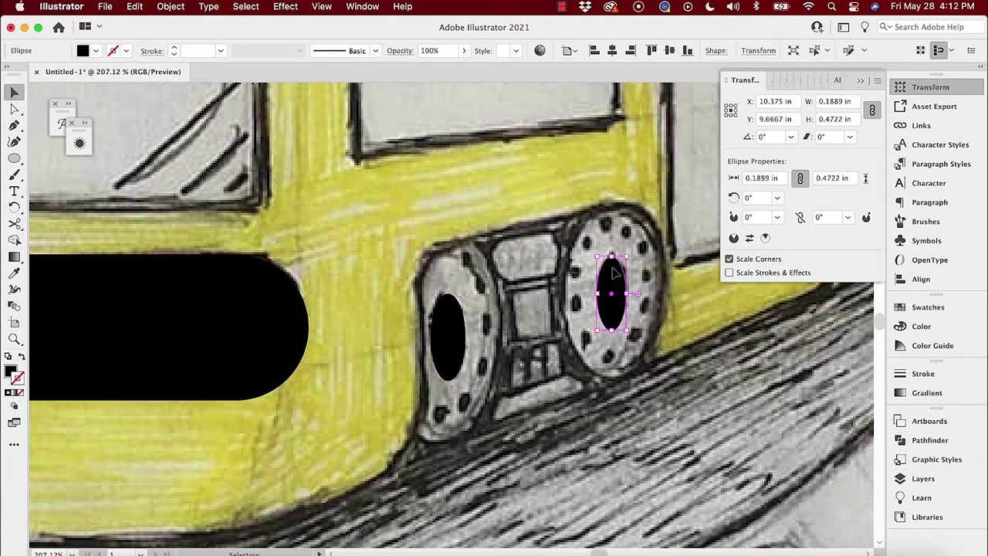
Draw an ellipse about 0.88 by 1.33 in around the left wheel and duplicate it over the right wheel.
{"action": "left_click", "coordinate": [11, 159]}
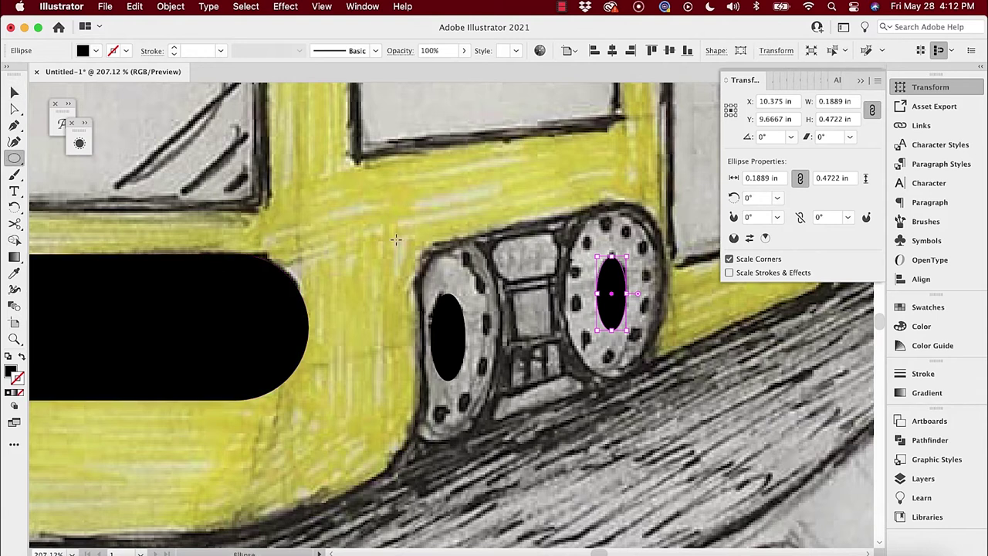
{"action": "left_click_drag", "start_coordinate": [370, 232], "coordinate": [508, 442]}
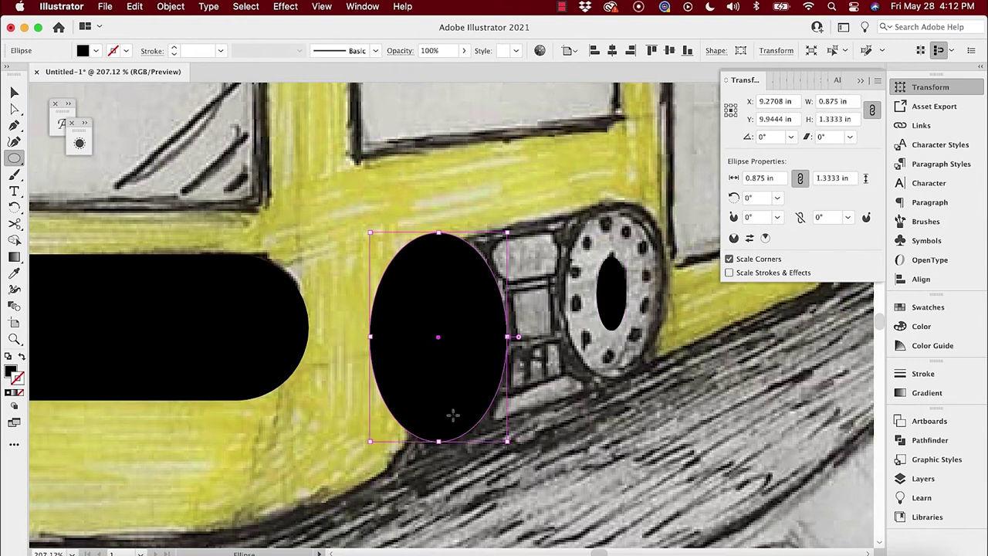
{"action": "key", "text": "v"}
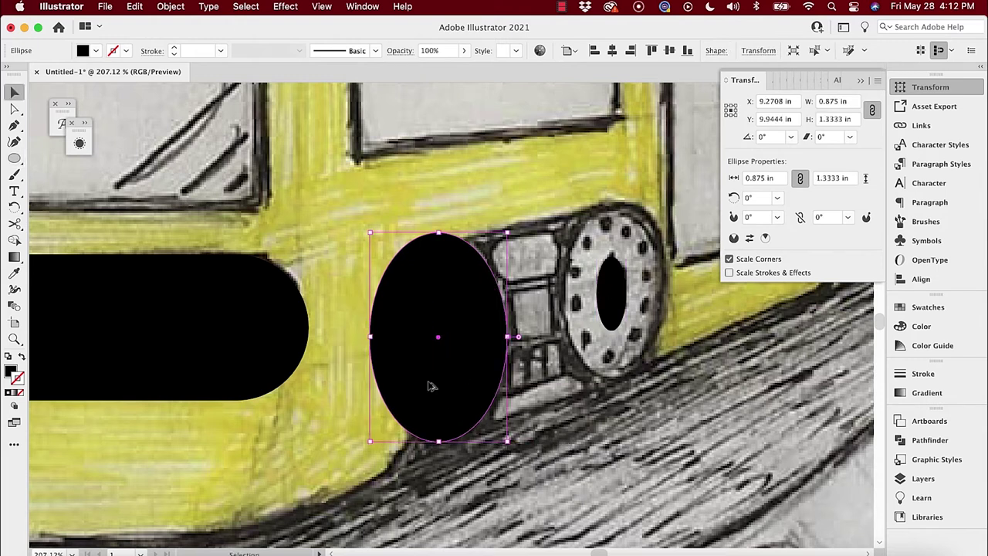
{"action": "left_click_drag", "start_coordinate": [431, 388], "coordinate": [592, 331]}
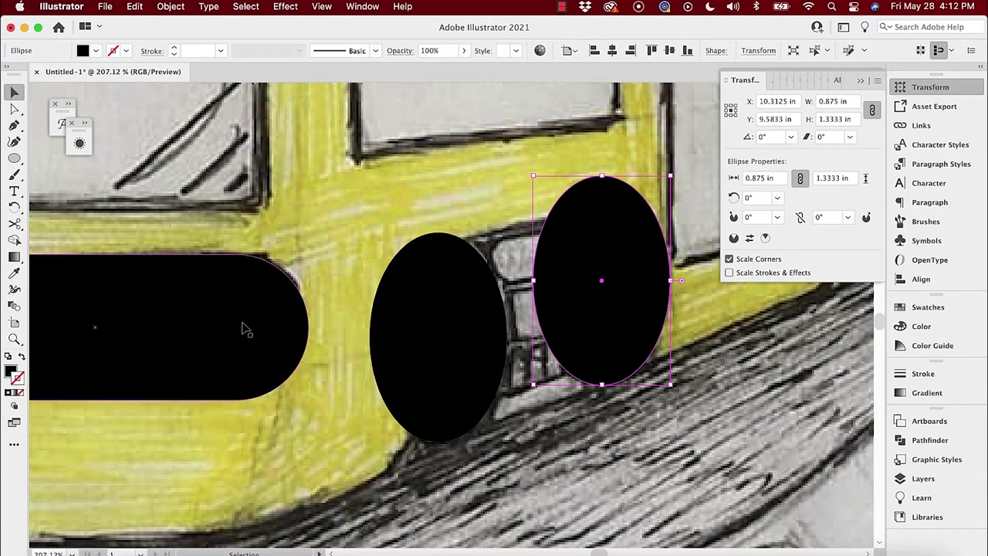
Turn both wheel ellipses into unfilled black outlines and fit the right one to its wheel at about 0.72 by 1.09 in.
{"action": "left_click", "coordinate": [415, 283], "text": "shift"}
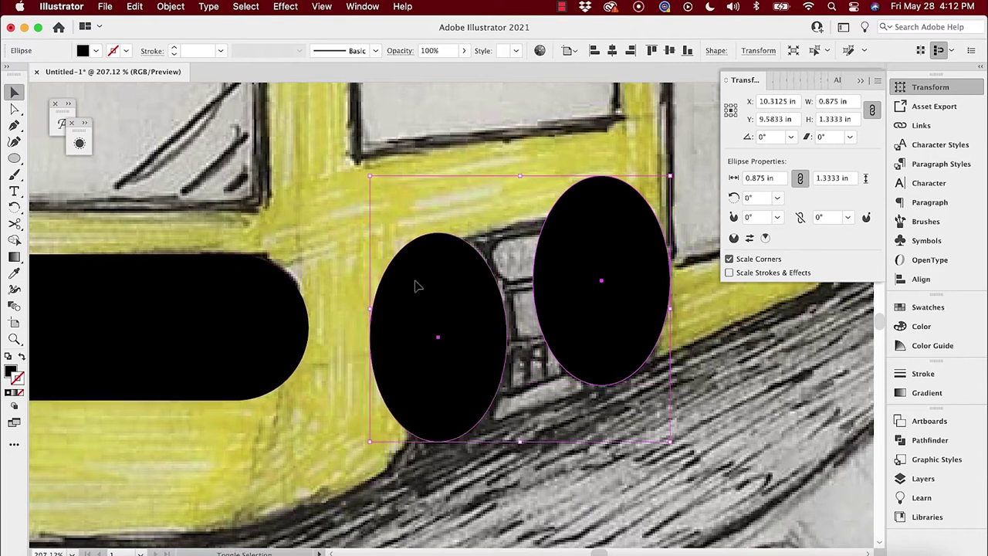
{"action": "left_click", "coordinate": [21, 358]}
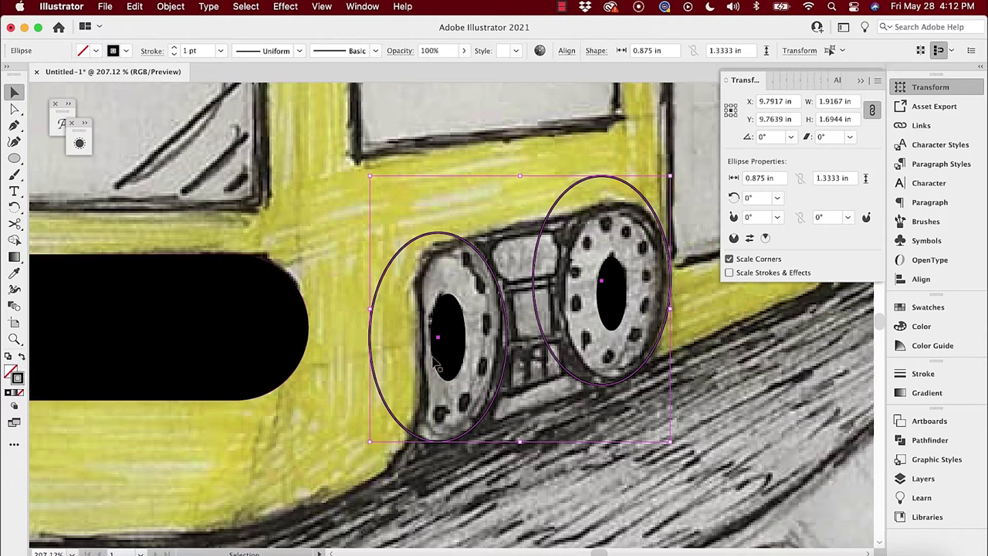
{"action": "left_click", "coordinate": [475, 183]}
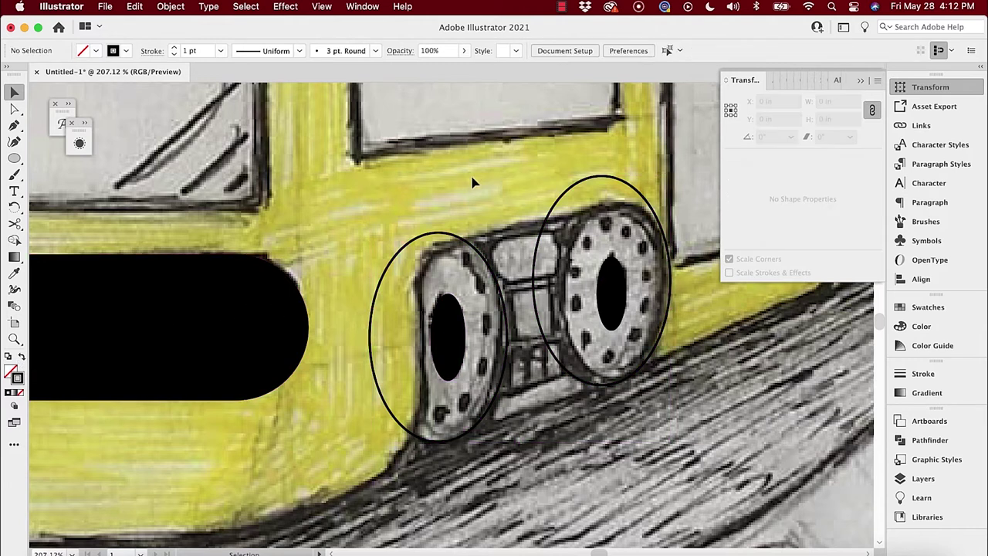
{"action": "left_click", "coordinate": [544, 245]}
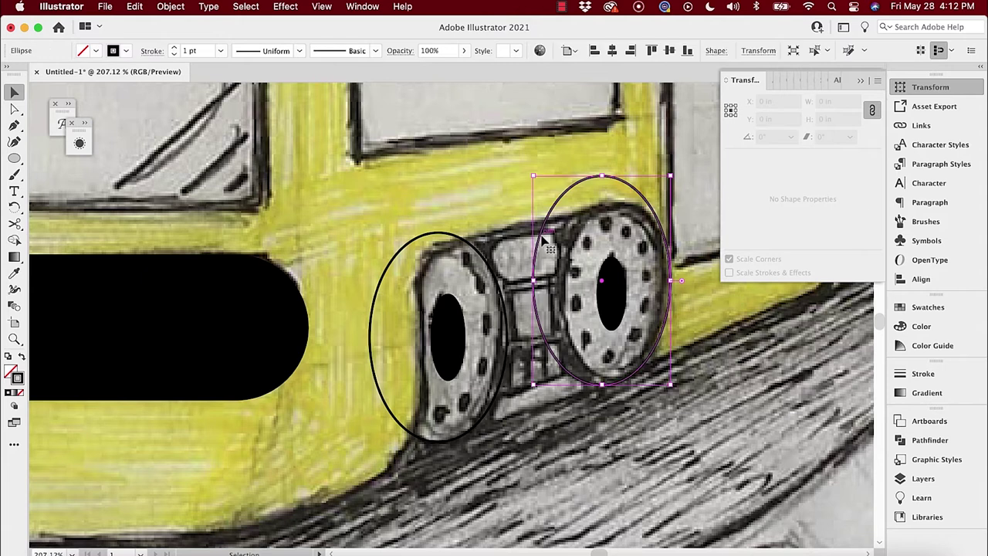
{"action": "left_click_drag", "start_coordinate": [535, 175], "coordinate": [582, 222]}
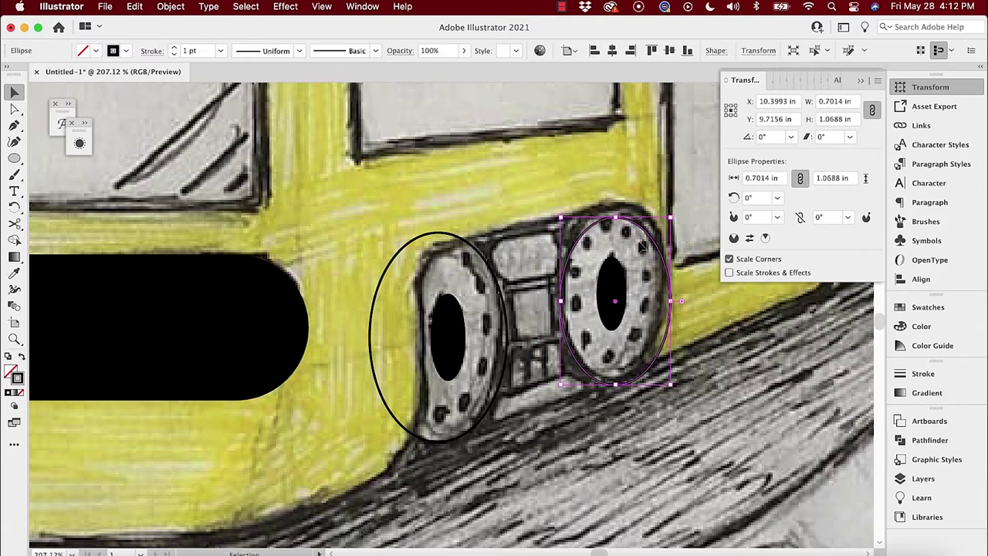
{"action": "left_click_drag", "start_coordinate": [642, 229], "coordinate": [639, 218]}
{"action": "left_click_drag", "start_coordinate": [561, 374], "coordinate": [558, 376]}
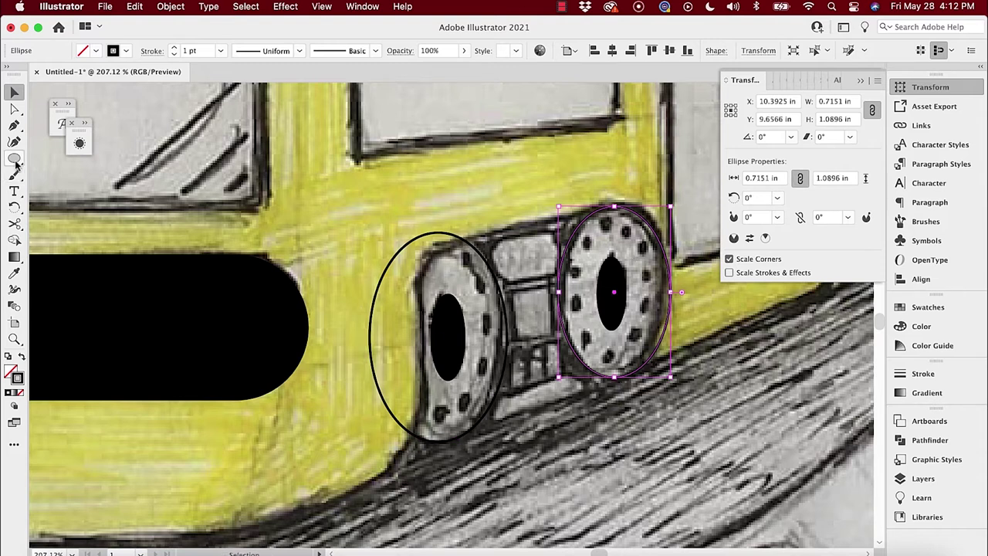
Draw a closed Pen path over the body beside the left wheel, following the wheel's cut-off edge, and fill it black without a stroke.
{"action": "left_click", "coordinate": [14, 125]}
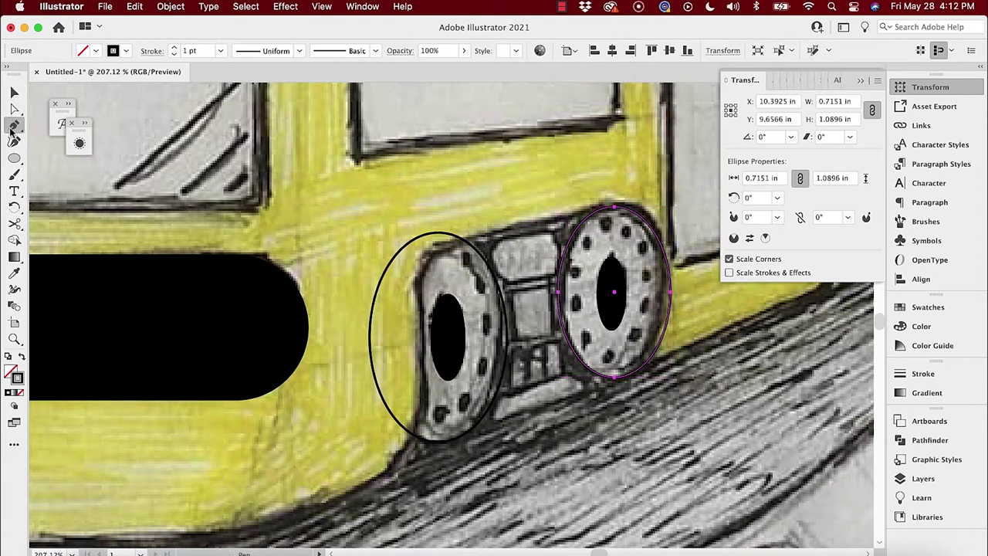
{"action": "left_click", "coordinate": [396, 460]}
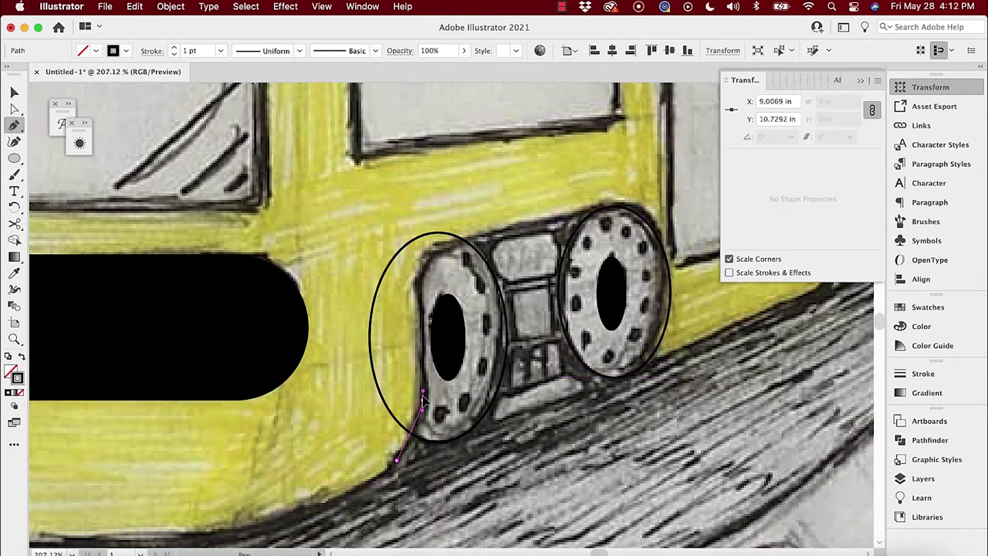
{"action": "left_click_drag", "start_coordinate": [422, 402], "coordinate": [419, 297]}
{"action": "left_click", "coordinate": [422, 283]}
{"action": "left_click_drag", "start_coordinate": [479, 237], "coordinate": [544, 222]}
{"action": "left_click", "coordinate": [472, 185]}
{"action": "left_click", "coordinate": [311, 224]}
{"action": "left_click", "coordinate": [291, 392]}
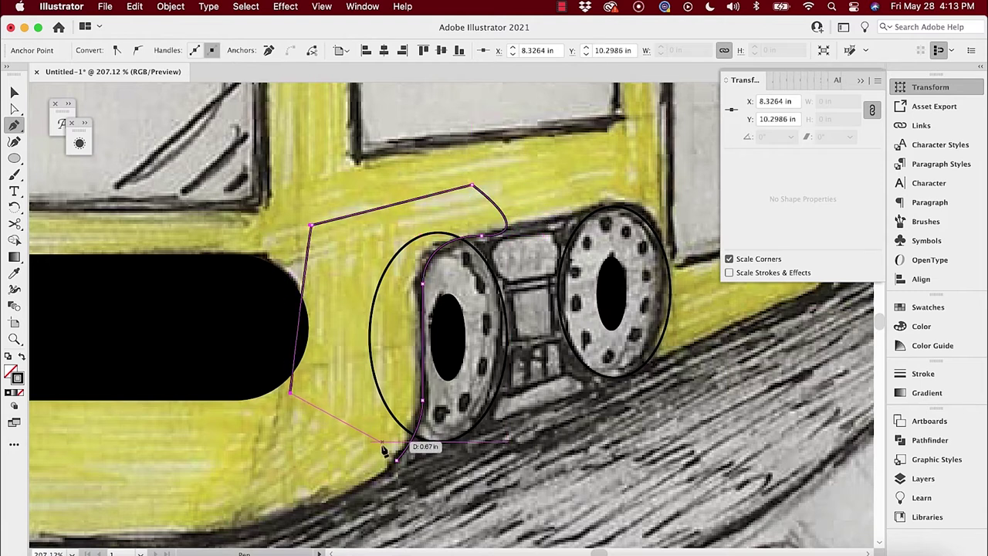
{"action": "left_click", "coordinate": [396, 462]}
{"action": "key", "text": "v"}
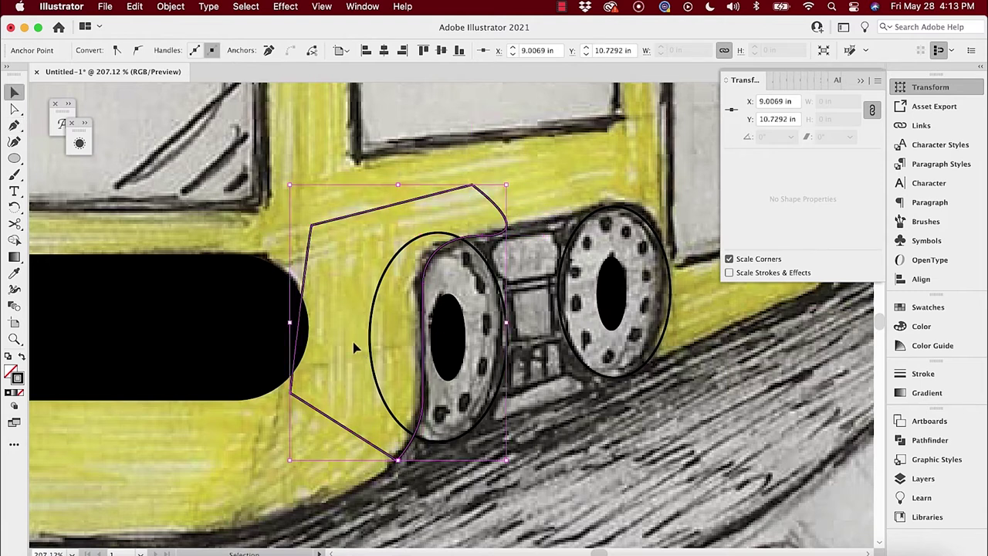
{"action": "left_click", "coordinate": [22, 357]}
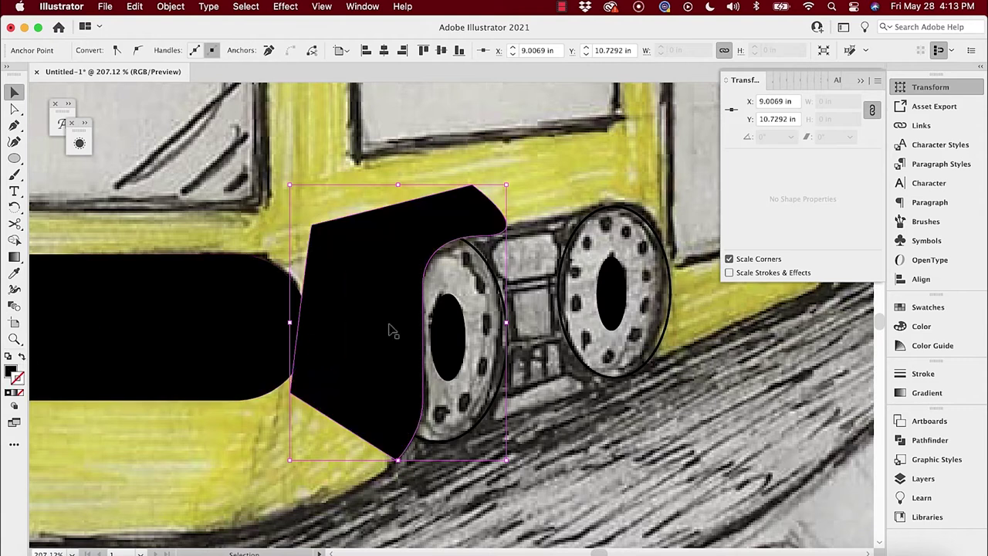
Fill the left wheel ellipse black and cut the traced body shape out of it with Minus Front.
{"action": "left_click", "coordinate": [469, 318]}
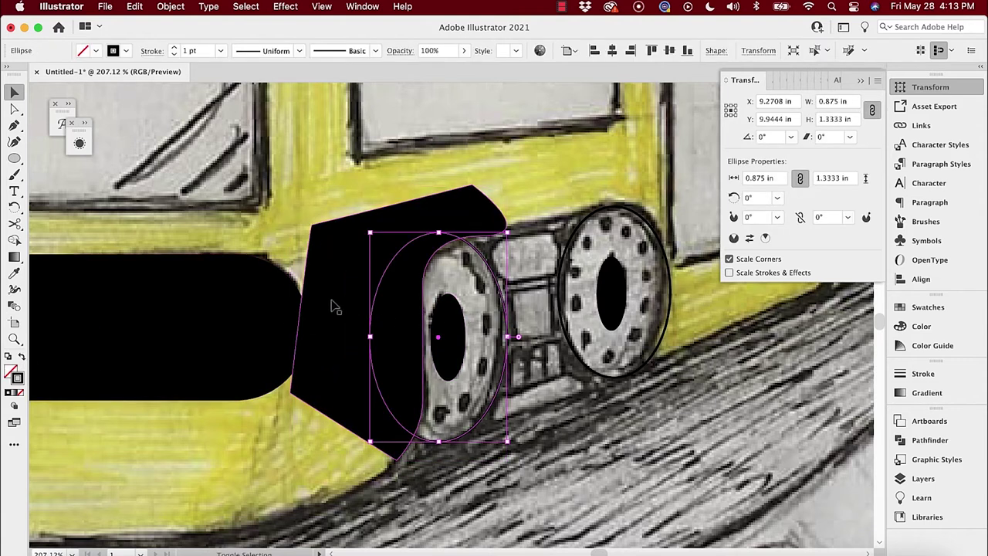
{"action": "left_click", "coordinate": [22, 357]}
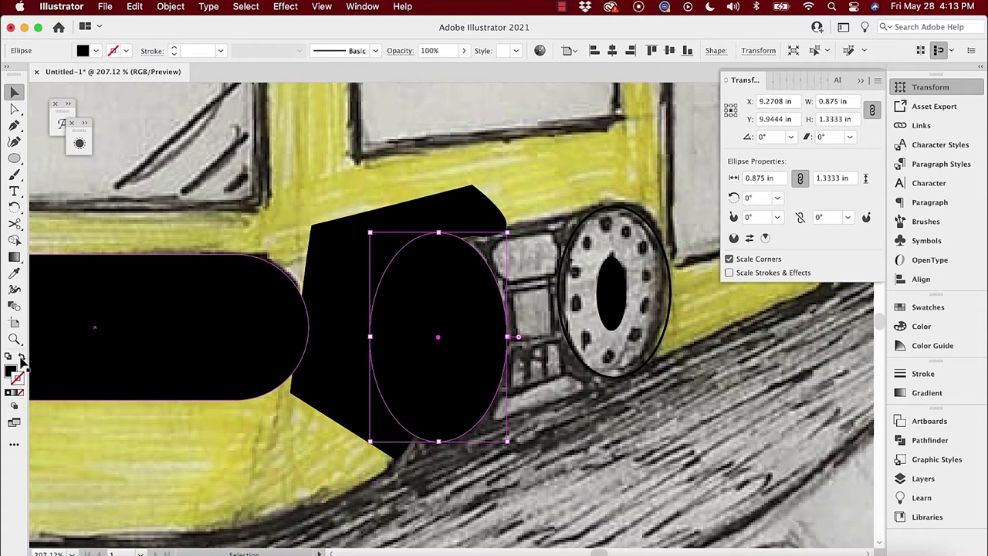
{"action": "left_click", "coordinate": [347, 328], "text": "shift"}
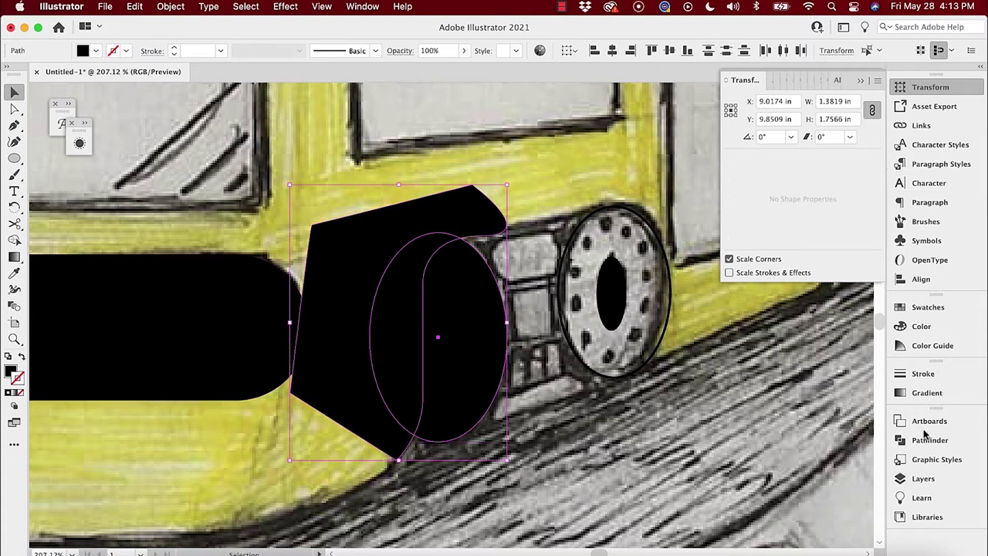
{"action": "left_click", "coordinate": [900, 437]}
{"action": "left_click", "coordinate": [759, 450]}
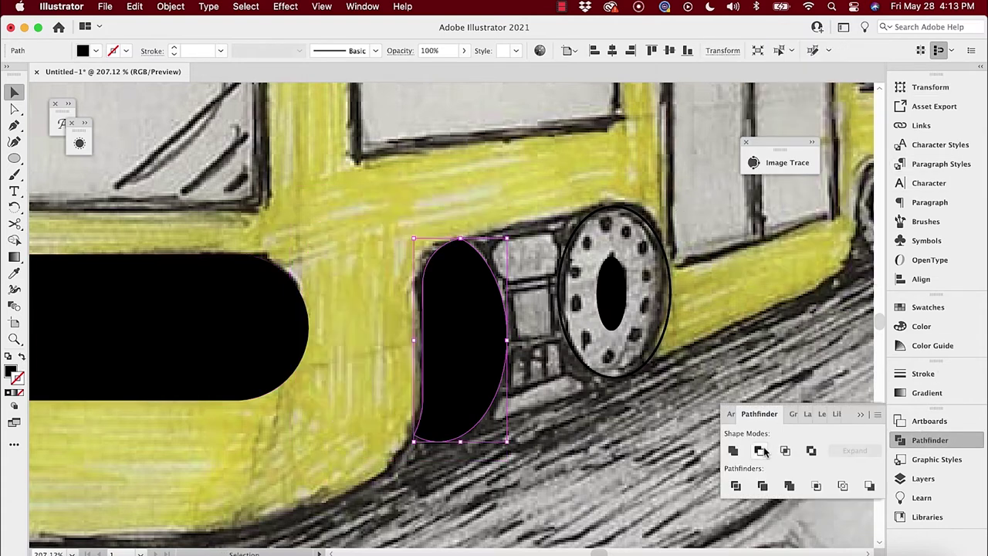
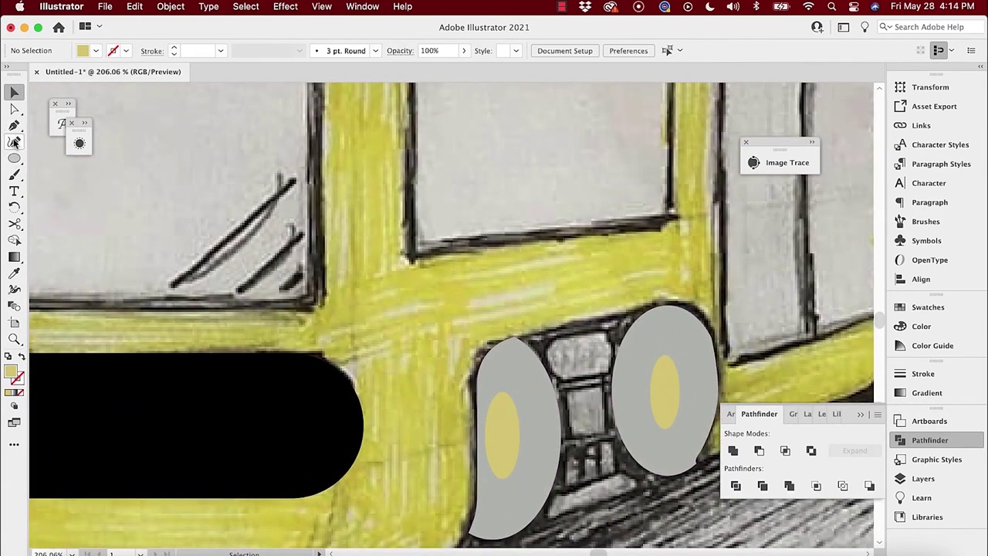
Draw a gold rectangle over the upper block between the wheels and pull its right edge in to the right wheel.
{"action": "left_click", "coordinate": [14, 158]}
{"action": "left_click_drag", "start_coordinate": [14, 158], "coordinate": [77, 157]}
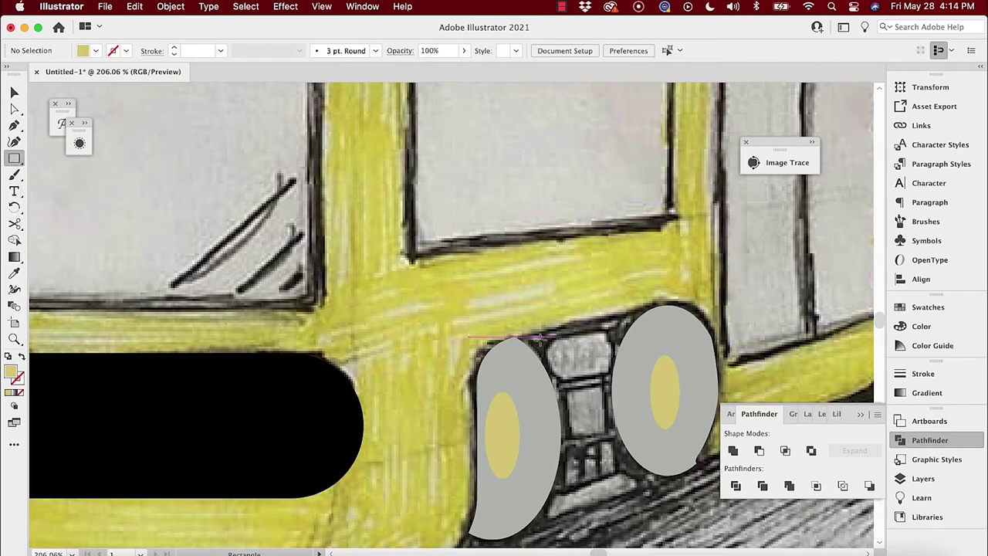
{"action": "left_click_drag", "start_coordinate": [544, 338], "coordinate": [630, 379]}
{"action": "left_click", "coordinate": [13, 92]}
{"action": "left_click", "coordinate": [14, 108]}
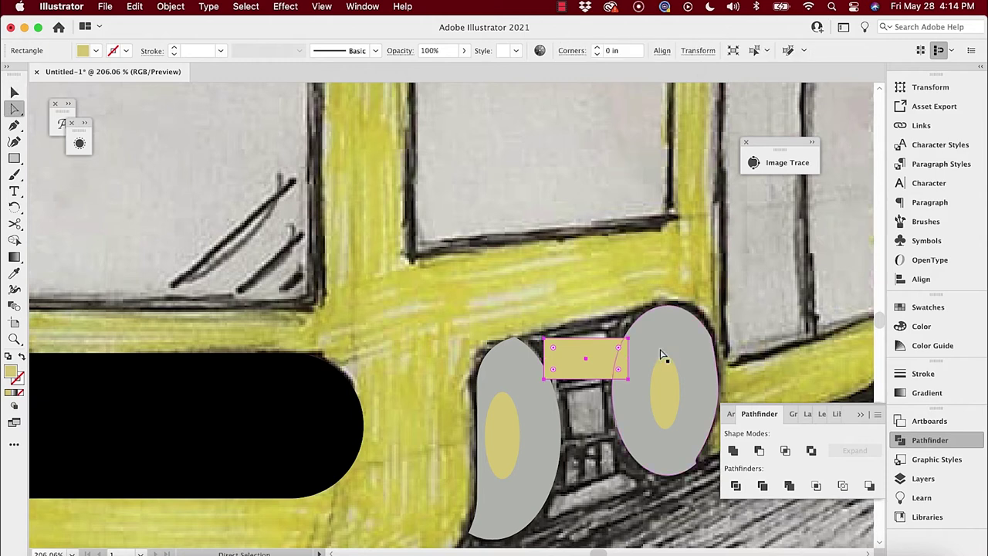
{"action": "left_click", "coordinate": [628, 340]}
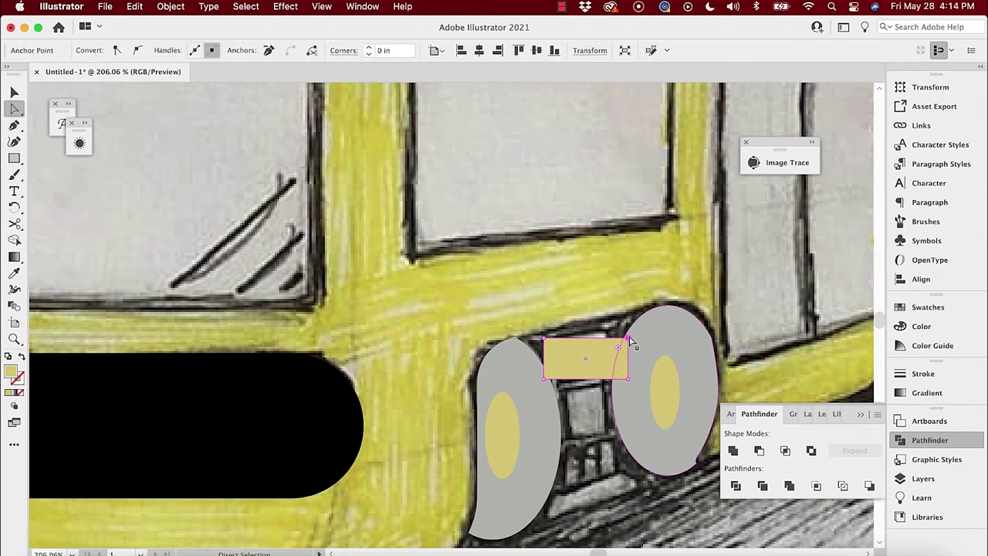
{"action": "left_click", "coordinate": [627, 380], "text": "shift"}
{"action": "key", "text": "Left"}
{"action": "key", "text": "Left"}
{"action": "key", "text": "Left"}
{"action": "key", "text": "Left"}
{"action": "key", "text": "Left"}
{"action": "key", "text": "Left"}
{"action": "key", "text": "Left"}
{"action": "key", "text": "Left"}
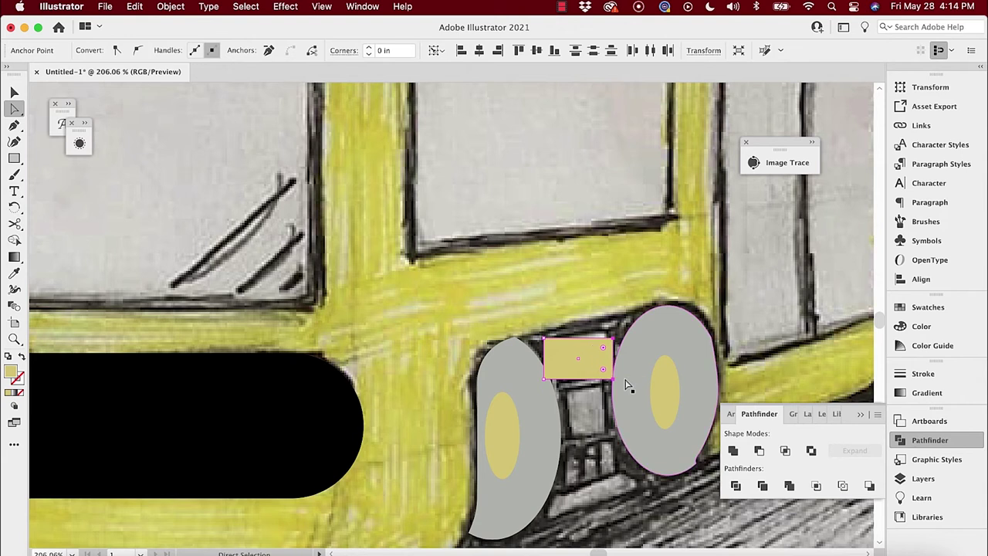
Slant the upper block and round its corners, and add a slanted gold rectangle over the middle block below it.
{"action": "left_click", "coordinate": [930, 86]}
{"action": "left_click_drag", "start_coordinate": [593, 356], "coordinate": [605, 345]}
{"action": "key", "text": "m"}
{"action": "left_click_drag", "start_coordinate": [570, 386], "coordinate": [606, 432]}
{"action": "key", "text": "a"}
{"action": "left_click", "coordinate": [607, 385]}
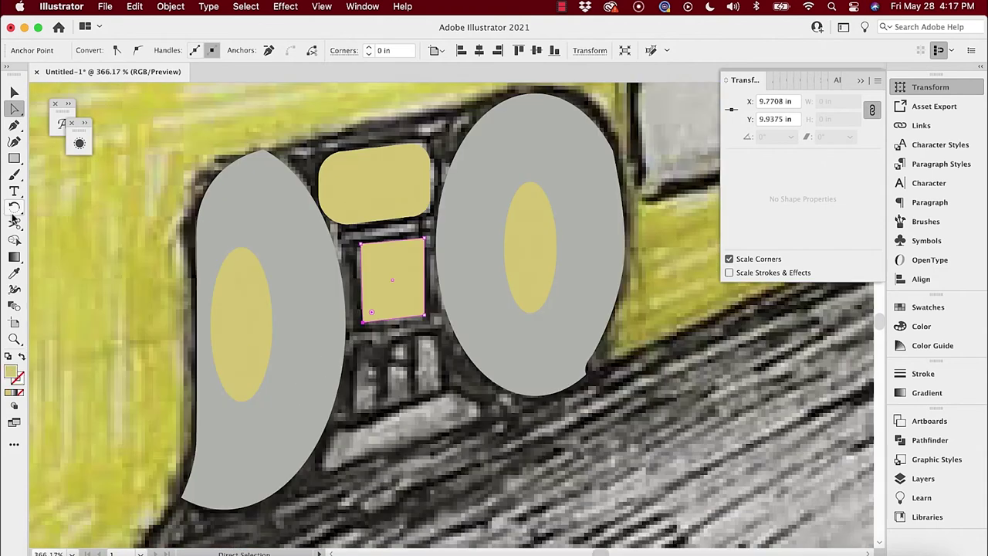
Draw three narrow gold bars side by side below the middle block and slant their ends to follow the sketch.
{"action": "key", "text": "m"}
{"action": "left_click_drag", "start_coordinate": [360, 335], "coordinate": [379, 414]}
{"action": "left_click_drag", "start_coordinate": [388, 330], "coordinate": [408, 407]}
{"action": "left_click_drag", "start_coordinate": [415, 325], "coordinate": [437, 403]}
{"action": "key", "text": "a"}
{"action": "scroll", "coordinate": [386, 382], "scroll_direction": "up", "scroll_amount": 3}
{"action": "left_click", "coordinate": [452, 335], "text": "shift"}
{"action": "key", "text": "v"}
{"action": "scroll", "coordinate": [452, 335], "scroll_direction": "up", "scroll_amount": 2}
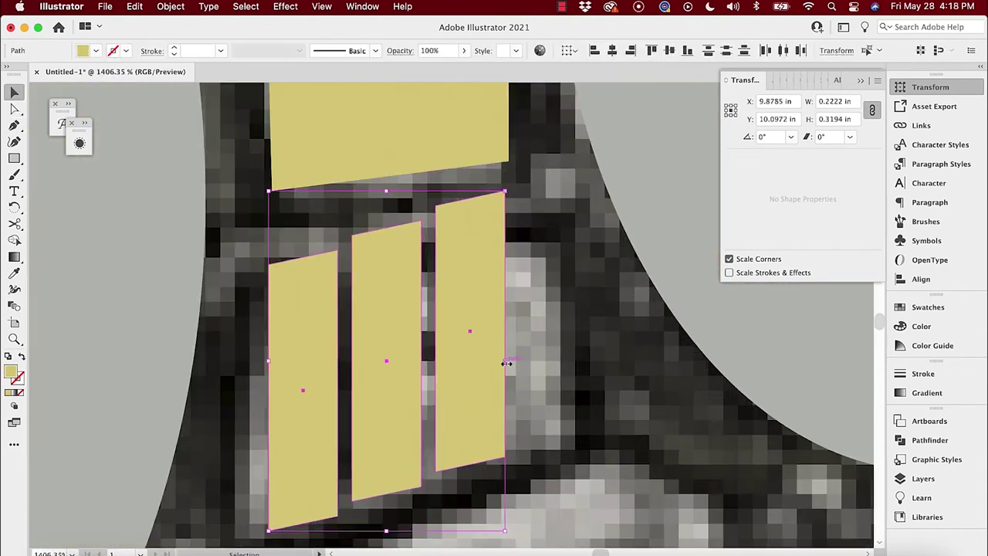
{"action": "scroll", "coordinate": [453, 335], "scroll_direction": "down", "scroll_amount": 3}
Trace the slanted bar at the base between the wheels as a gold four-sided shape with the Pen tool.
{"action": "left_click", "coordinate": [14, 141]}
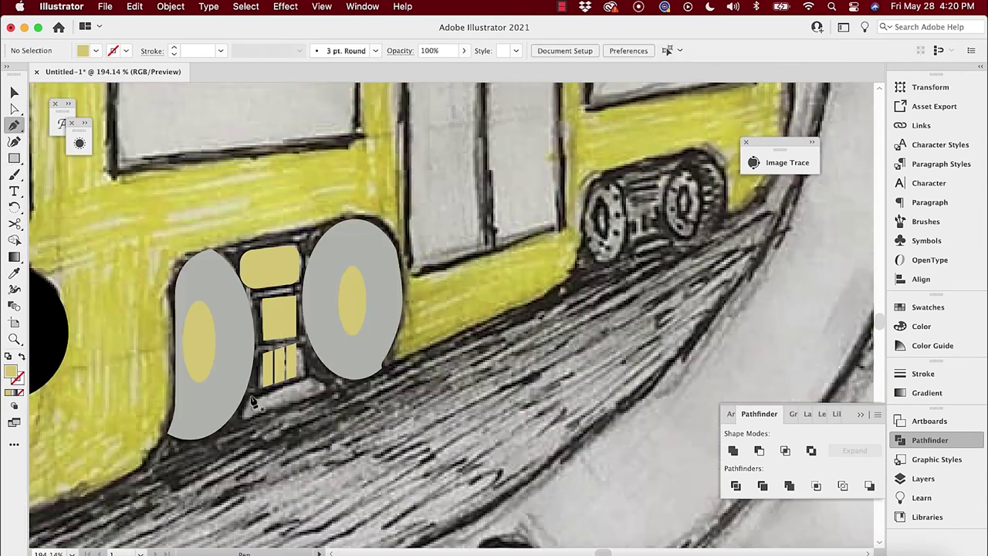
{"action": "scroll", "coordinate": [308, 408], "scroll_direction": "up", "scroll_amount": 5}
{"action": "scroll", "coordinate": [309, 408], "scroll_direction": "down", "scroll_amount": 6}
{"action": "key", "text": "shift+super+a"}
{"action": "key", "text": "a"}
{"action": "scroll", "coordinate": [516, 455], "scroll_direction": "up", "scroll_amount": 4}
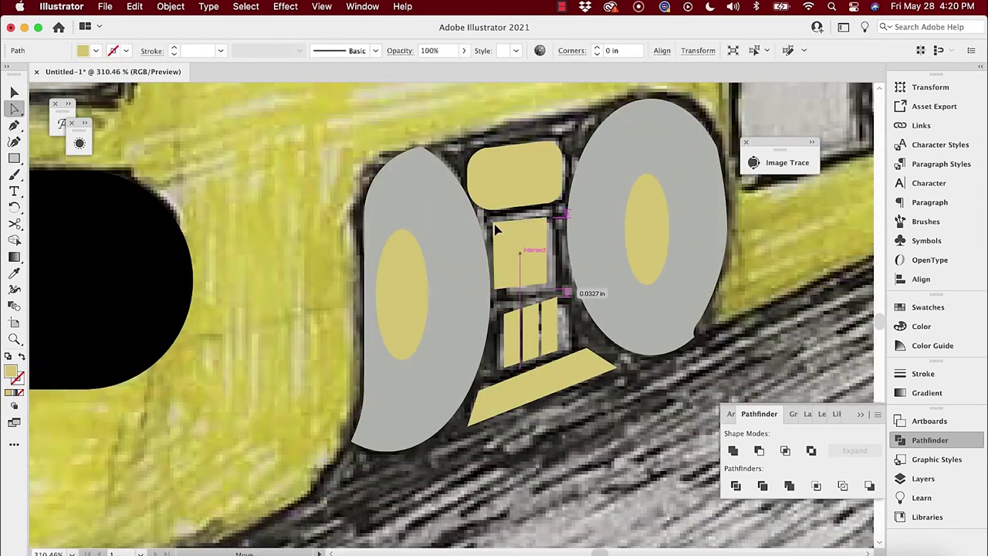
Group both wheels with their hubs and all the gold blocks and bars between them into one object.
{"action": "key", "text": "super+1"}
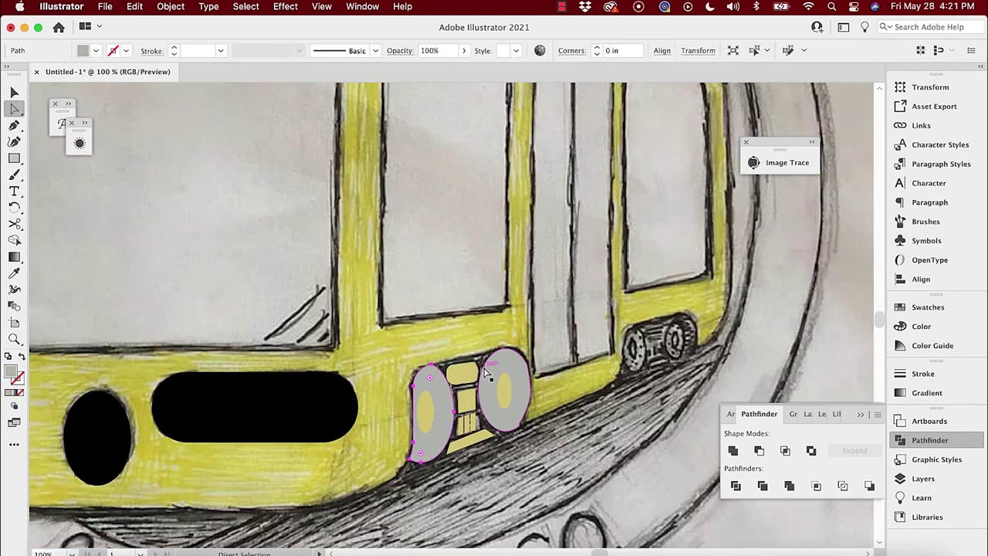
{"action": "key", "text": "v"}
{"action": "left_click", "coordinate": [453, 428]}
{"action": "left_click", "coordinate": [427, 412]}
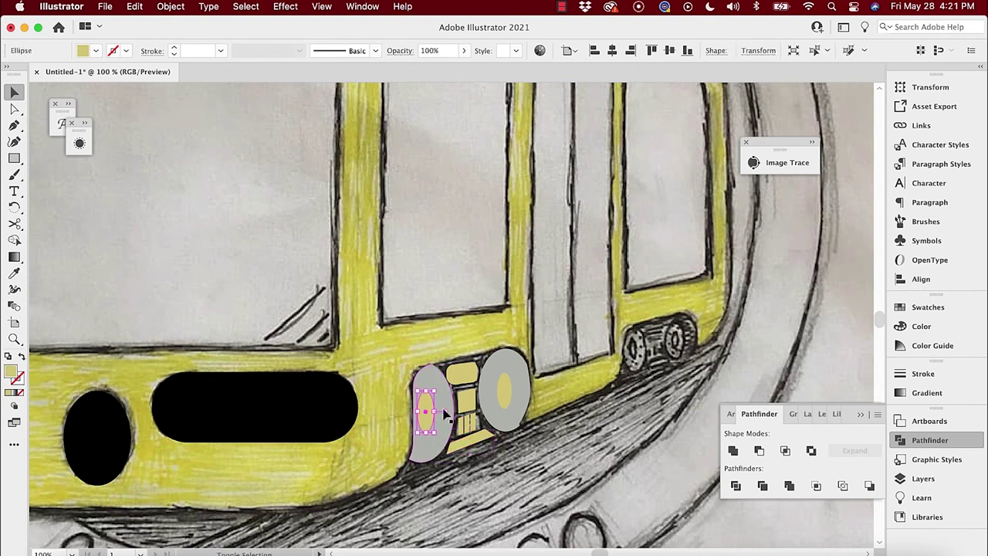
{"action": "left_click", "coordinate": [446, 405], "text": "shift"}
{"action": "left_click", "coordinate": [503, 392], "text": "shift"}
{"action": "left_click", "coordinate": [489, 370], "text": "shift"}
{"action": "left_click", "coordinate": [463, 377], "text": "shift"}
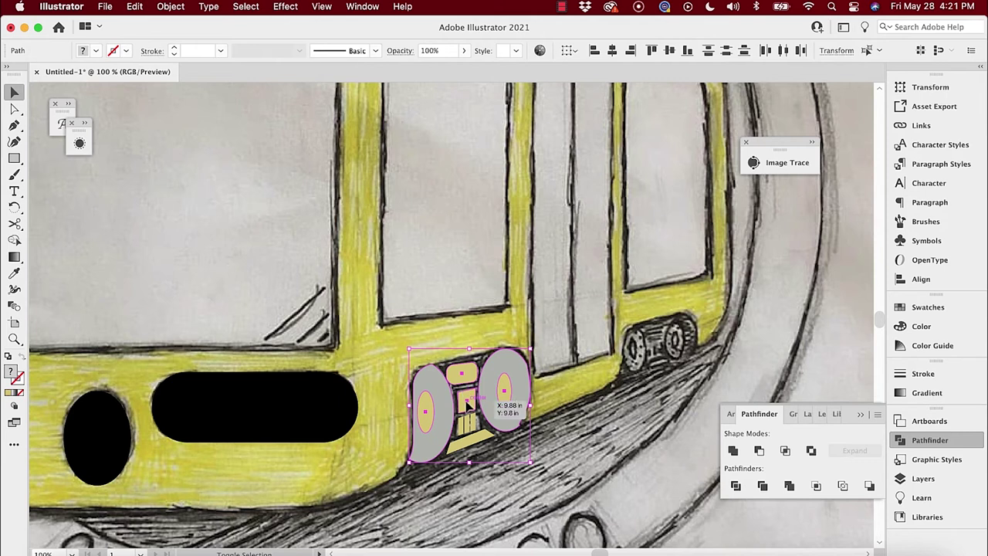
{"action": "left_click", "coordinate": [467, 423], "text": "shift"}
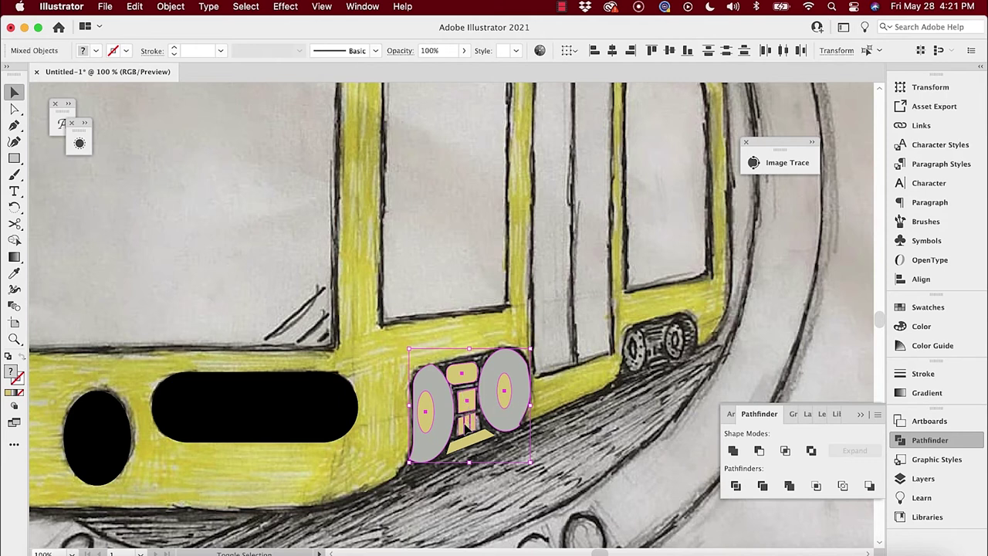
{"action": "left_click", "coordinate": [485, 448], "text": "shift"}
{"action": "key", "text": "super+g"}
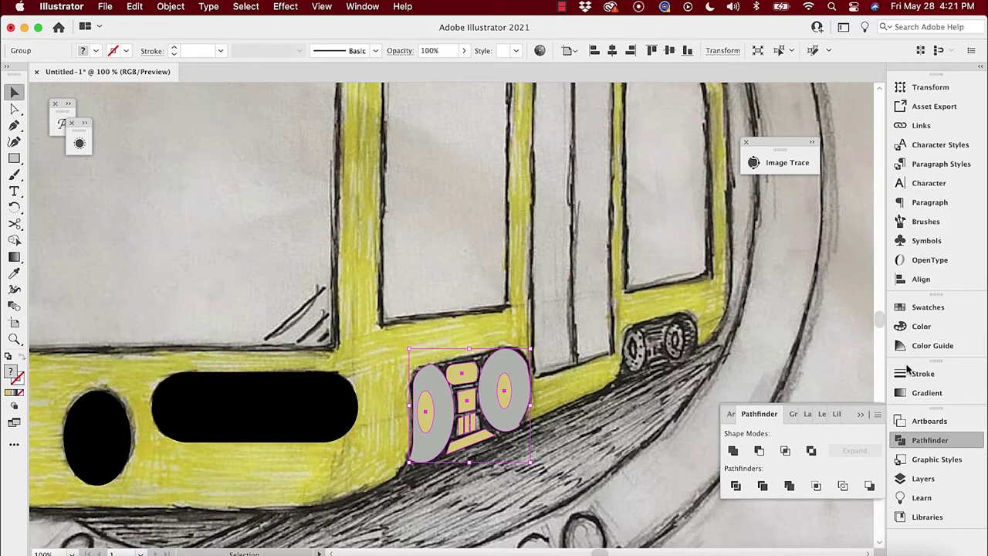
Lock and hide Layer 5 holding the wheel shapes, and add a new layer above it for the bolts.
{"action": "left_click", "coordinate": [918, 479]}
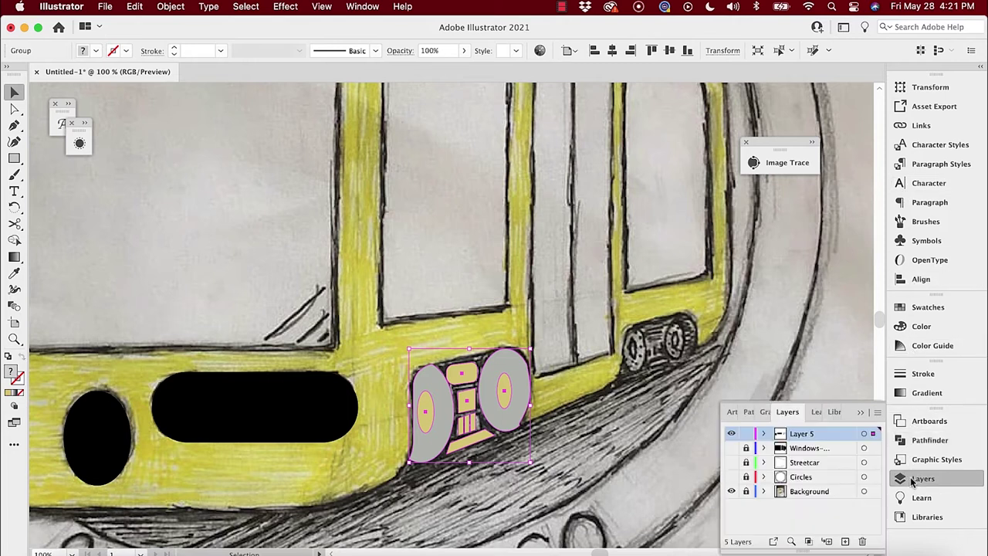
{"action": "left_click", "coordinate": [746, 434]}
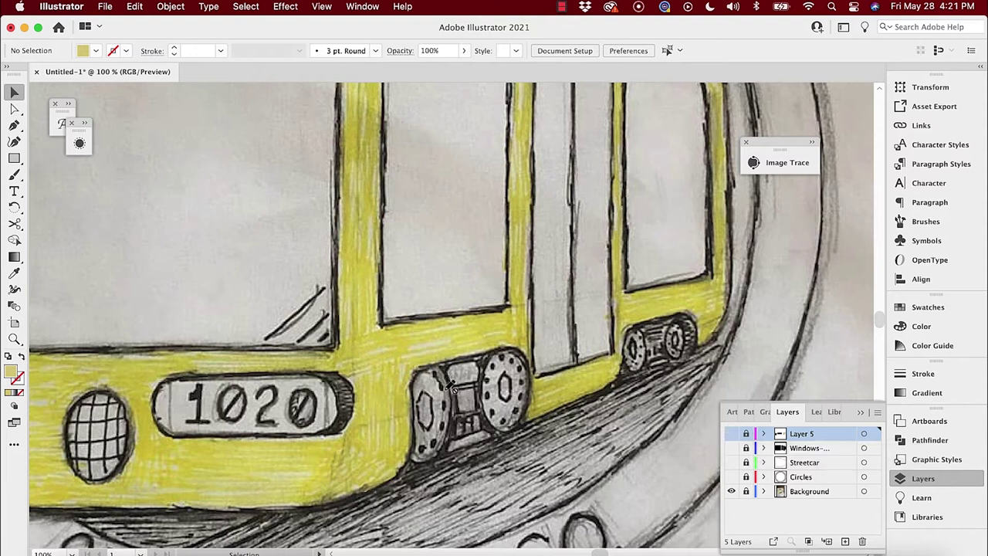
{"action": "left_click_drag", "start_coordinate": [14, 158], "coordinate": [85, 173]}
{"action": "scroll", "coordinate": [481, 223], "scroll_direction": "up", "scroll_amount": 6}
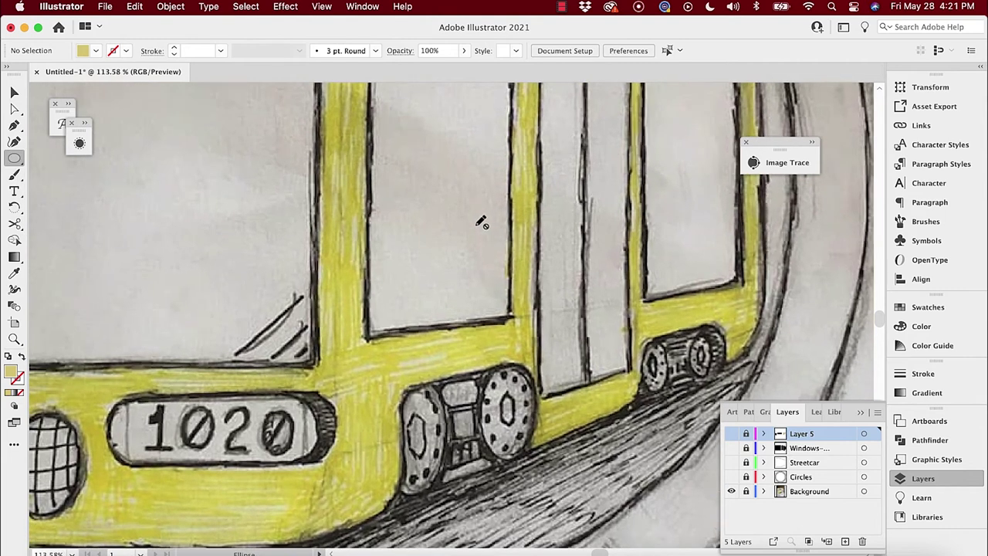
{"action": "scroll", "coordinate": [481, 223], "scroll_direction": "down", "scroll_amount": 3}
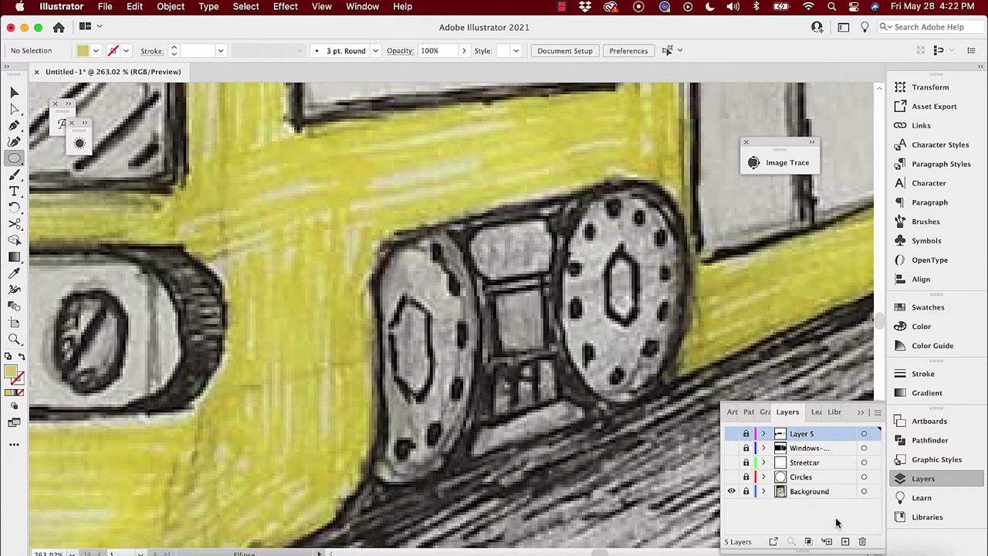
{"action": "left_click", "coordinate": [844, 541]}
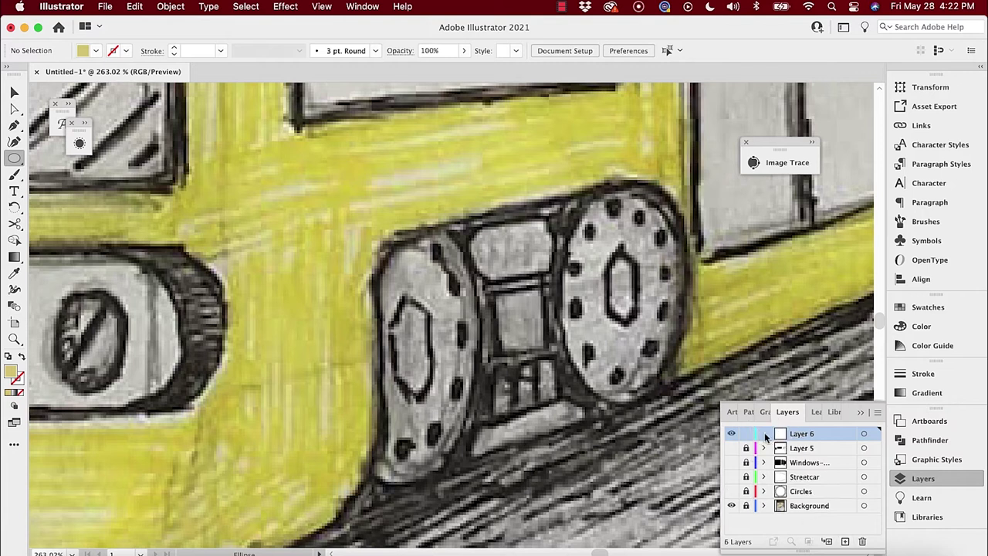
Draw four gold ellipses over the upper and middle bolts along the left wheel's outer rim.
{"action": "left_click_drag", "start_coordinate": [425, 249], "coordinate": [448, 262]}
{"action": "mouse_move", "coordinate": [449, 274]}
{"action": "left_mouse_down"}
{"action": "mouse_move", "coordinate": [471, 297]}
{"action": "mouse_move", "coordinate": [475, 348]}
{"action": "left_mouse_up"}
{"action": "left_click_drag", "start_coordinate": [454, 375], "coordinate": [471, 402]}
{"action": "key", "text": "v"}
{"action": "scroll", "coordinate": [445, 424], "scroll_direction": "up", "scroll_amount": 2}
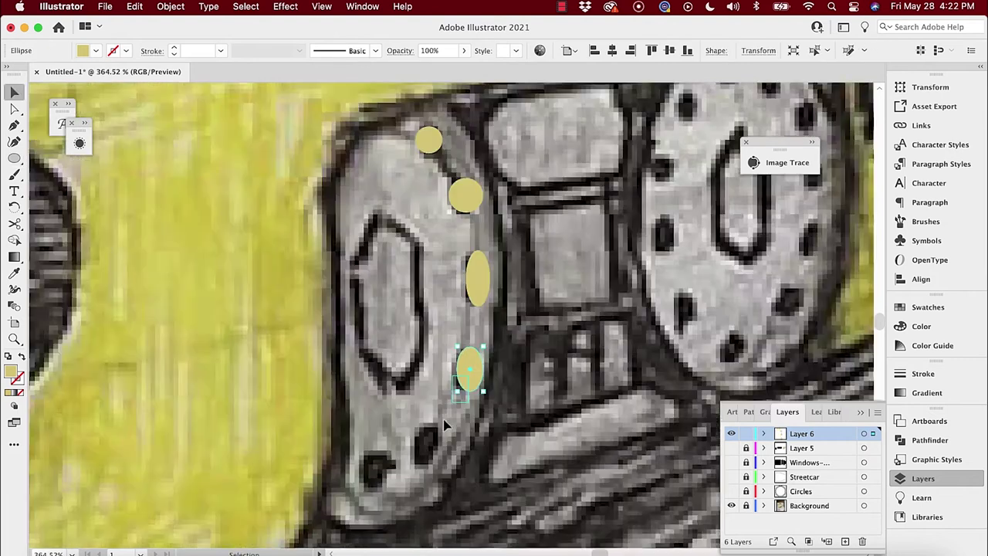
Tilt and nudge the ellipses on the left wheel's upper and middle bolts to follow the rim in the sketch.
{"action": "scroll", "coordinate": [444, 424], "scroll_direction": "up", "scroll_amount": 3}
{"action": "left_click", "coordinate": [548, 227]}
{"action": "mouse_move", "coordinate": [540, 216]}
{"action": "left_mouse_down"}
{"action": "mouse_move", "coordinate": [536, 203]}
{"action": "mouse_move", "coordinate": [546, 226]}
{"action": "left_mouse_up"}
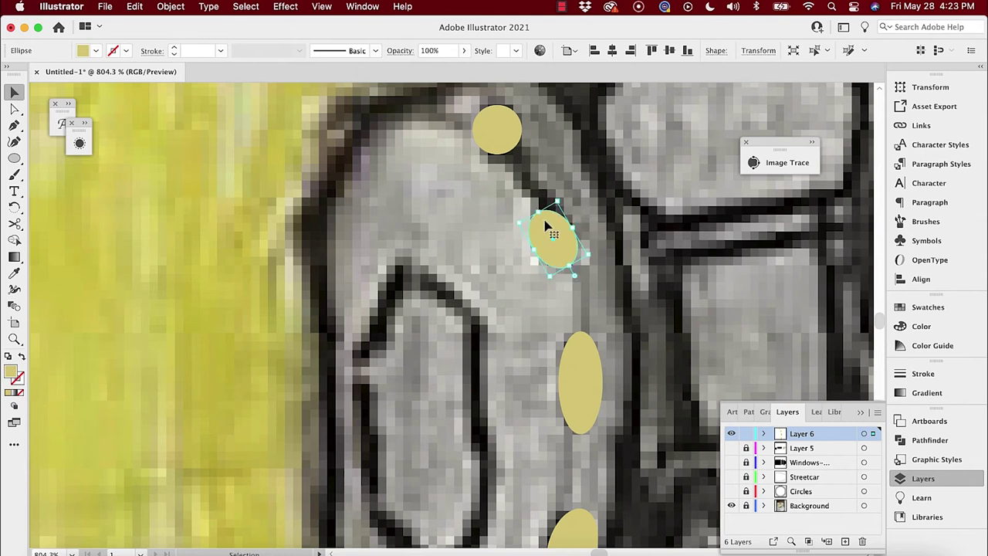
{"action": "scroll", "coordinate": [546, 225], "scroll_direction": "down", "scroll_amount": 5}
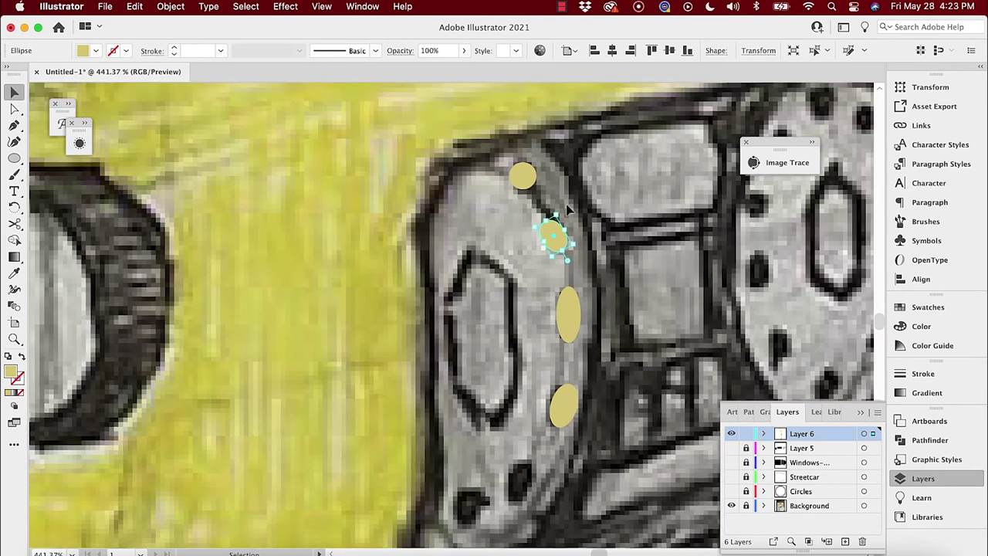
{"action": "scroll", "coordinate": [567, 207], "scroll_direction": "right", "scroll_amount": 5}
{"action": "scroll", "coordinate": [567, 207], "scroll_direction": "up", "scroll_amount": 2}
{"action": "scroll", "coordinate": [567, 210], "scroll_direction": "down", "scroll_amount": 1}
{"action": "left_click", "coordinate": [435, 223]}
{"action": "left_click_drag", "start_coordinate": [444, 235], "coordinate": [446, 237]}
{"action": "left_click", "coordinate": [585, 236]}
{"action": "scroll", "coordinate": [584, 236], "scroll_direction": "right", "scroll_amount": 1}
{"action": "scroll", "coordinate": [584, 238], "scroll_direction": "right", "scroll_amount": 4}
{"action": "scroll", "coordinate": [585, 237], "scroll_direction": "down", "scroll_amount": 5}
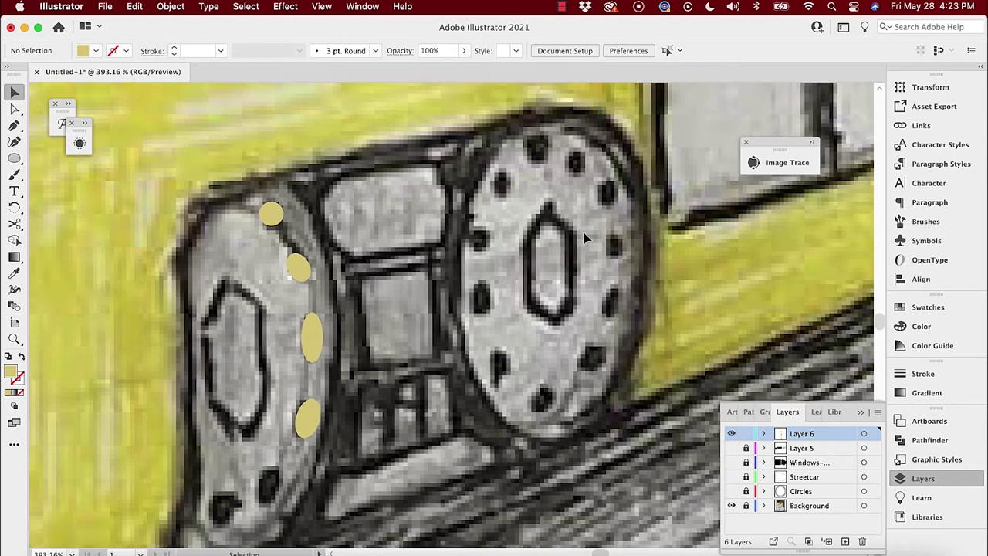
Add gold ellipses over the two lowest bolts of the left wheel, and tilt and position them to match the sketch.
{"action": "left_click", "coordinate": [13, 158]}
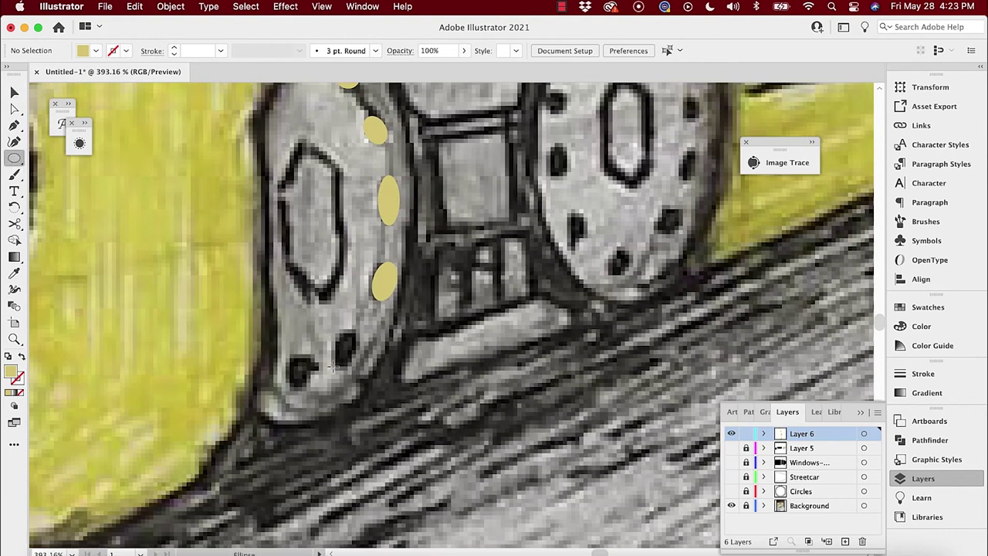
{"action": "left_click_drag", "start_coordinate": [340, 375], "coordinate": [377, 334]}
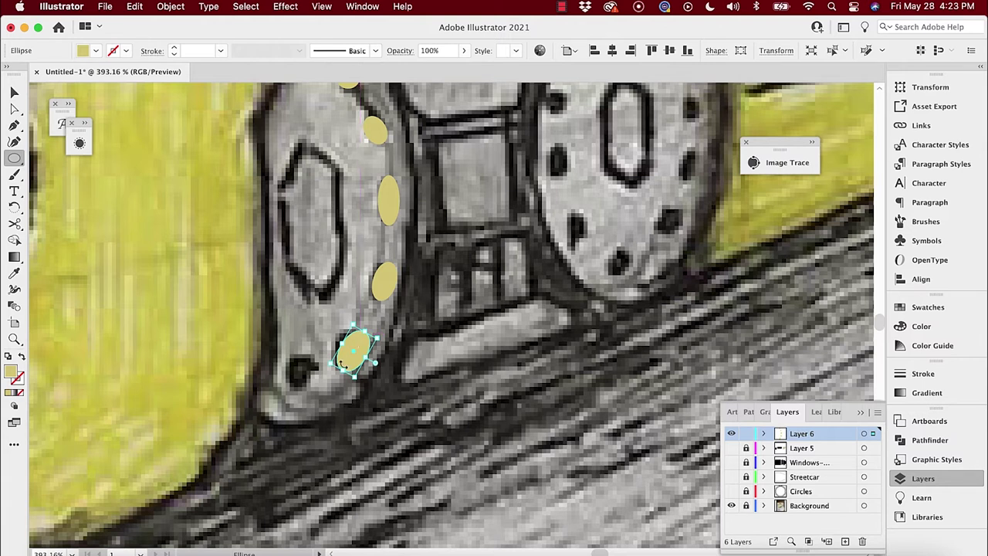
{"action": "scroll", "coordinate": [371, 275], "scroll_direction": "up", "scroll_amount": 5}
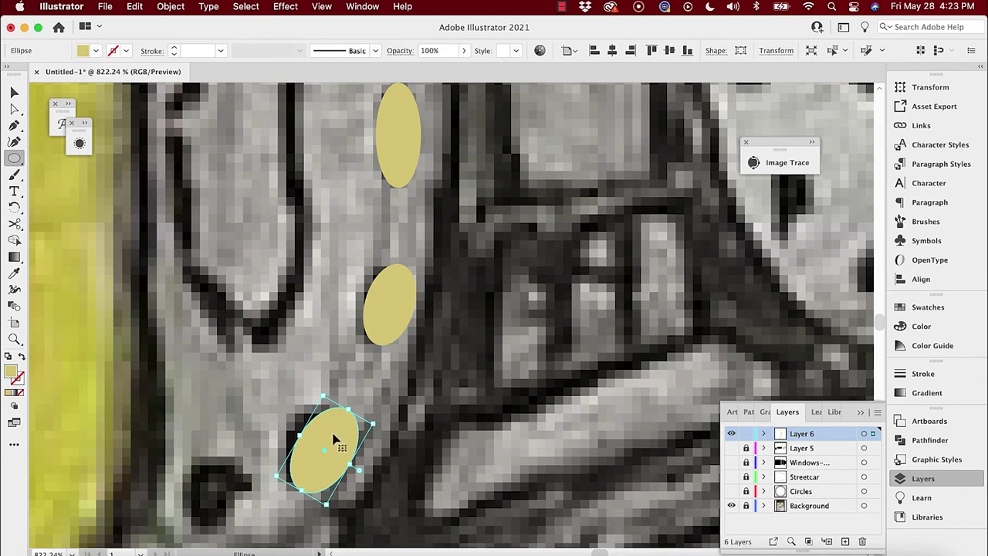
{"action": "key", "text": "v"}
{"action": "left_click_drag", "start_coordinate": [332, 437], "coordinate": [322, 433]}
{"action": "scroll", "coordinate": [301, 461], "scroll_direction": "down", "scroll_amount": 5}
{"action": "scroll", "coordinate": [301, 461], "scroll_direction": "left", "scroll_amount": 4}
{"action": "left_click_drag", "start_coordinate": [382, 380], "coordinate": [284, 422]}
{"action": "left_click_drag", "start_coordinate": [309, 357], "coordinate": [302, 378]}
{"action": "scroll", "coordinate": [302, 377], "scroll_direction": "down", "scroll_amount": 10}
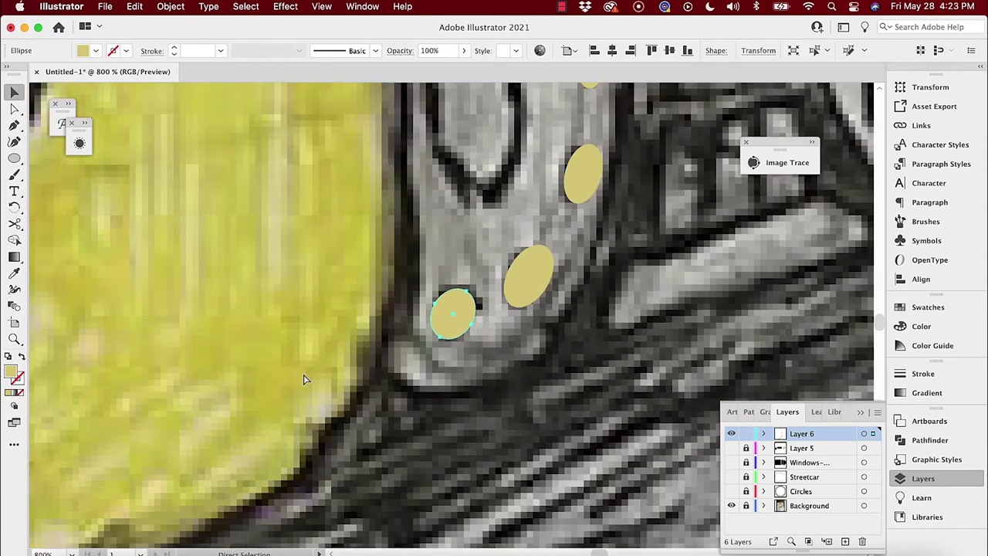
{"action": "scroll", "coordinate": [303, 378], "scroll_direction": "right", "scroll_amount": 2}
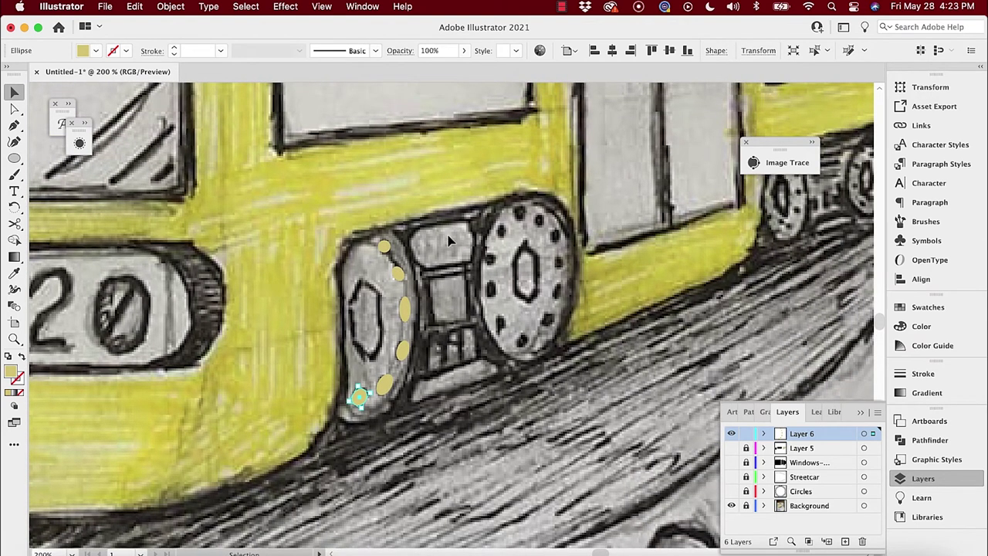
Cover every bolt around the right wheel's rim with gold ellipses, and fill the bolts of both wheels with black.
{"action": "left_click", "coordinate": [14, 158]}
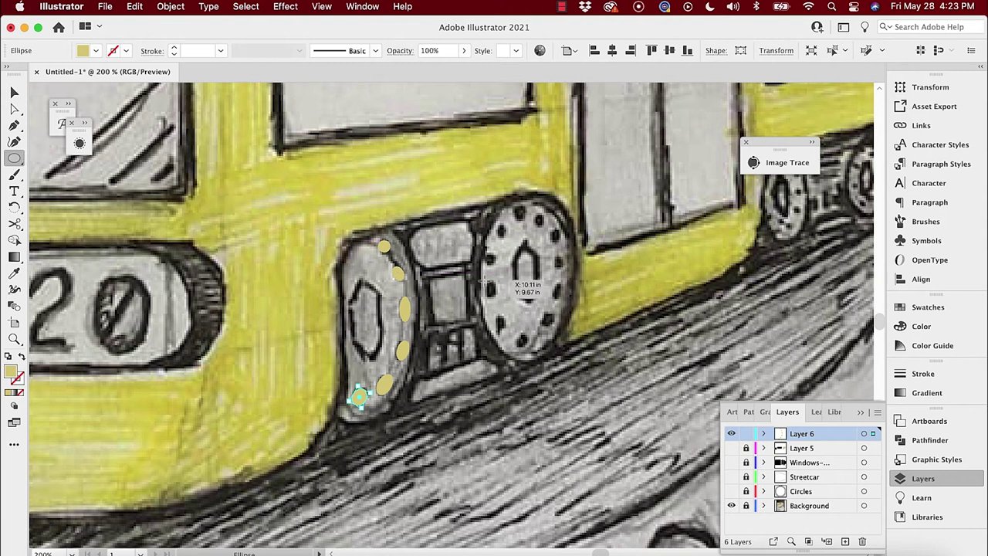
{"action": "left_click_drag", "start_coordinate": [485, 281], "coordinate": [495, 297]}
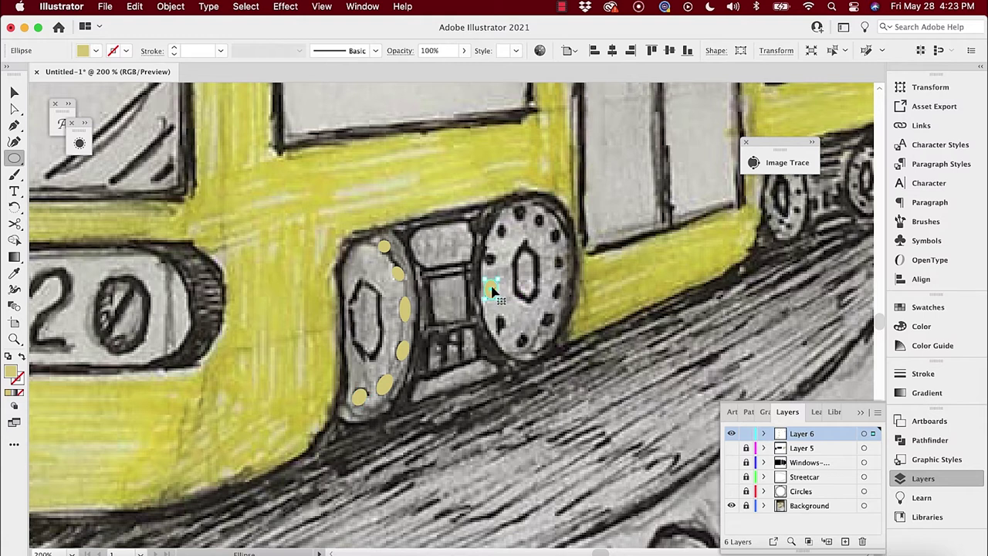
{"action": "left_click_drag", "start_coordinate": [492, 288], "coordinate": [495, 255]}
{"action": "scroll", "coordinate": [495, 255], "scroll_direction": "up", "scroll_amount": 5}
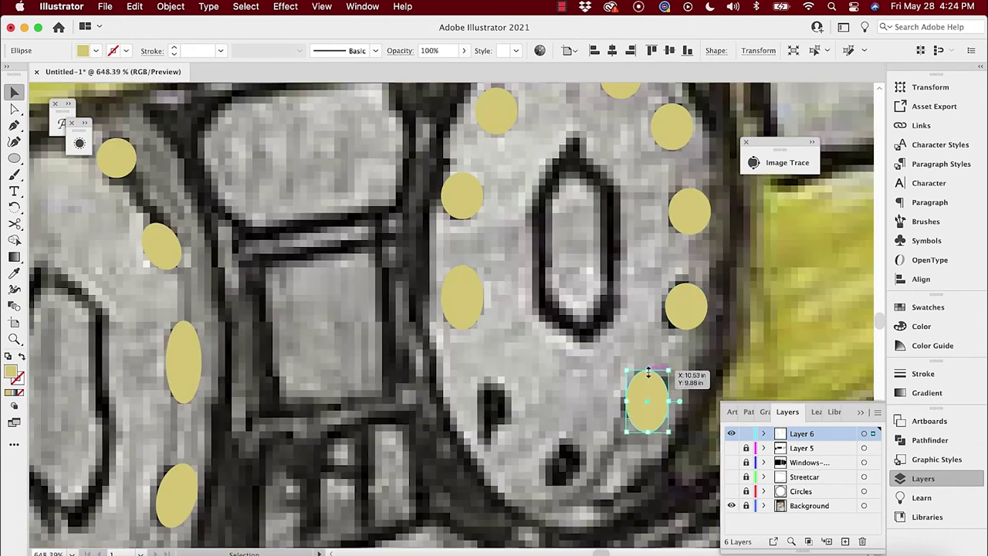
{"action": "scroll", "coordinate": [649, 373], "scroll_direction": "down", "scroll_amount": 4}
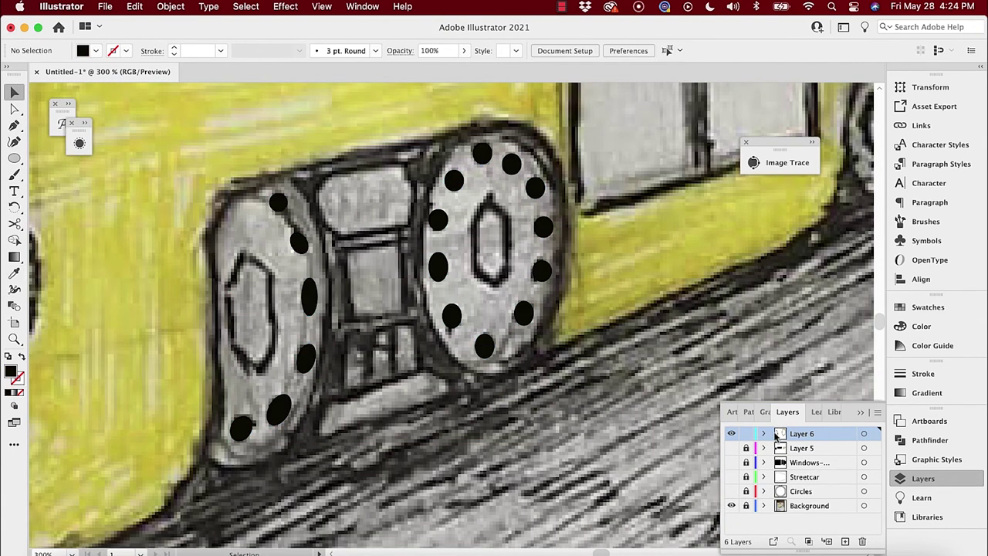
Move all the bolt ellipses from Layer 6 into the unhidden Layer 5 and delete the empty Layer 6.
{"action": "left_click", "coordinate": [763, 434]}
{"action": "left_click", "coordinate": [763, 436]}
{"action": "left_click", "coordinate": [731, 449]}
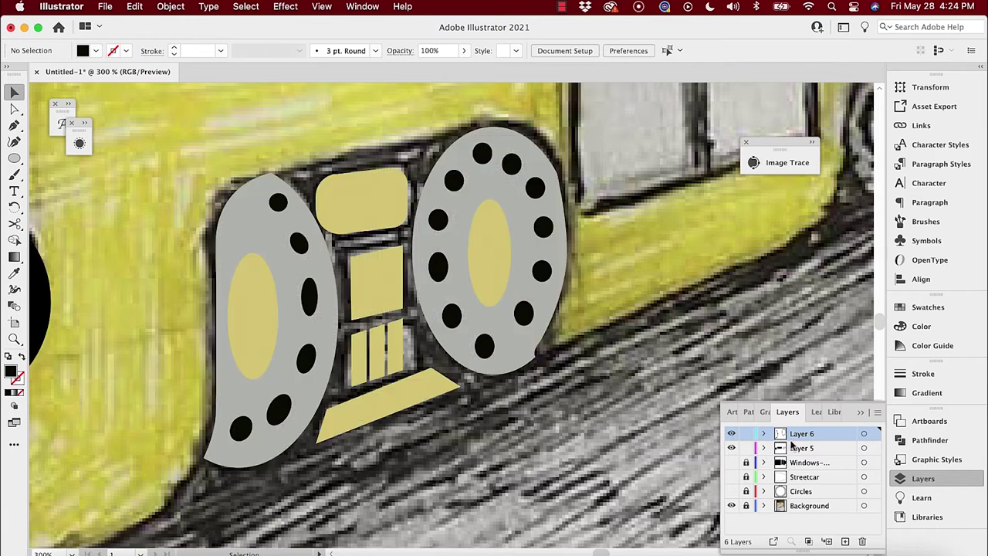
{"action": "left_click", "coordinate": [864, 433]}
{"action": "left_click", "coordinate": [764, 434]}
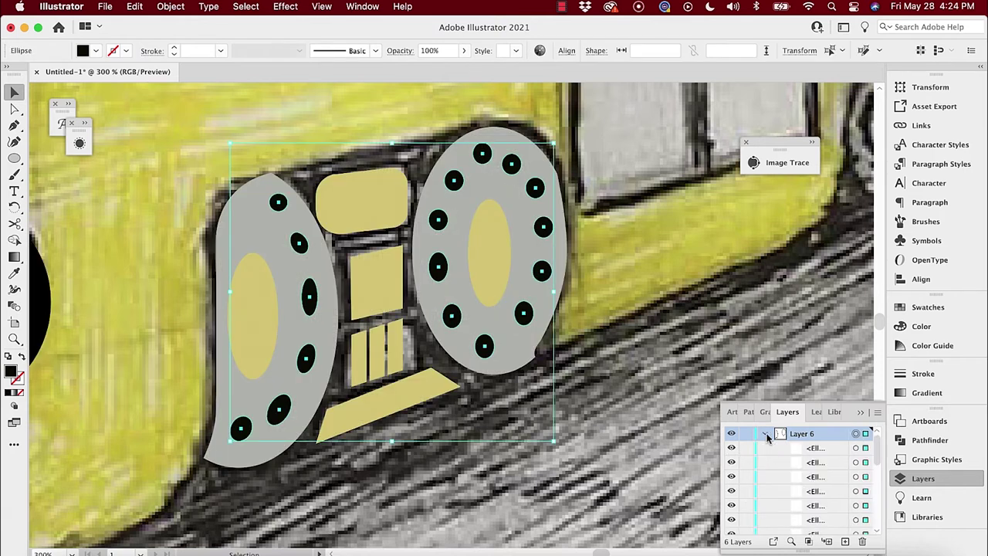
{"action": "scroll", "coordinate": [826, 450], "scroll_direction": "down", "scroll_amount": 5}
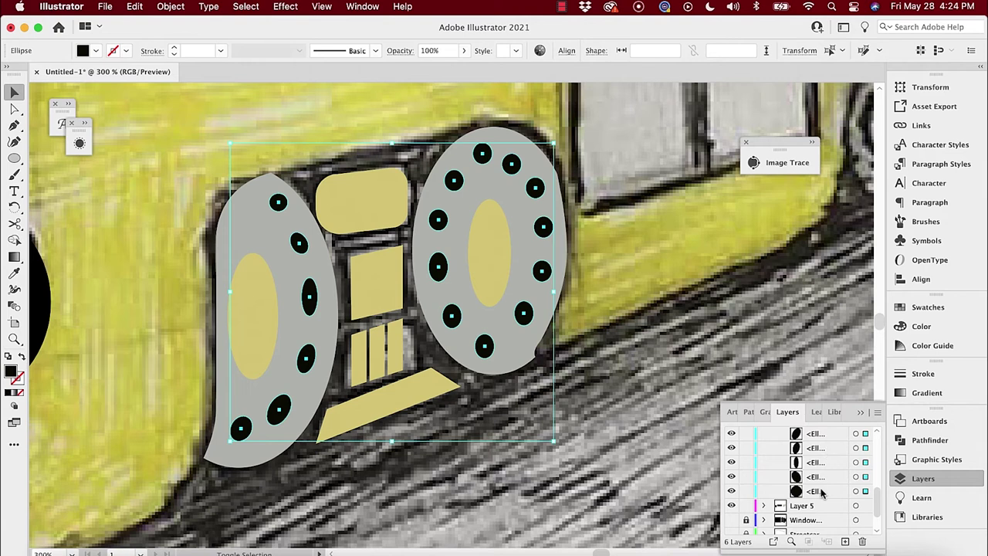
{"action": "left_click", "coordinate": [824, 491], "text": "shift"}
{"action": "left_click_drag", "start_coordinate": [823, 491], "coordinate": [823, 506]}
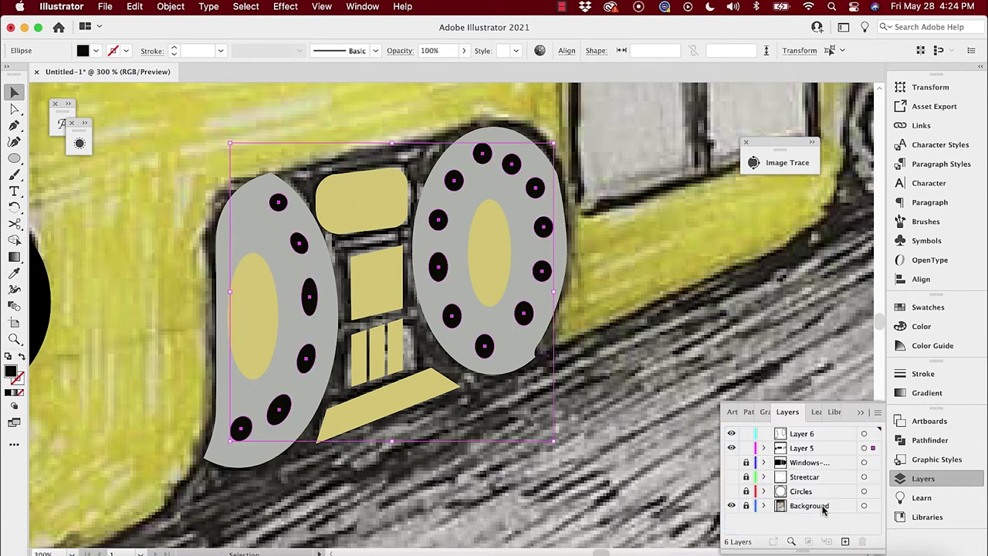
{"action": "left_click", "coordinate": [823, 435]}
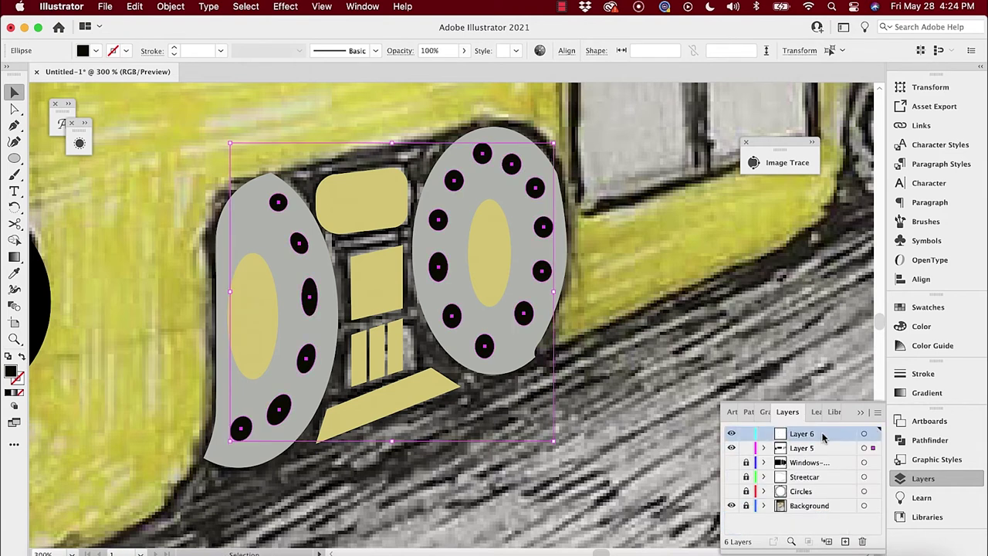
{"action": "left_click", "coordinate": [862, 542]}
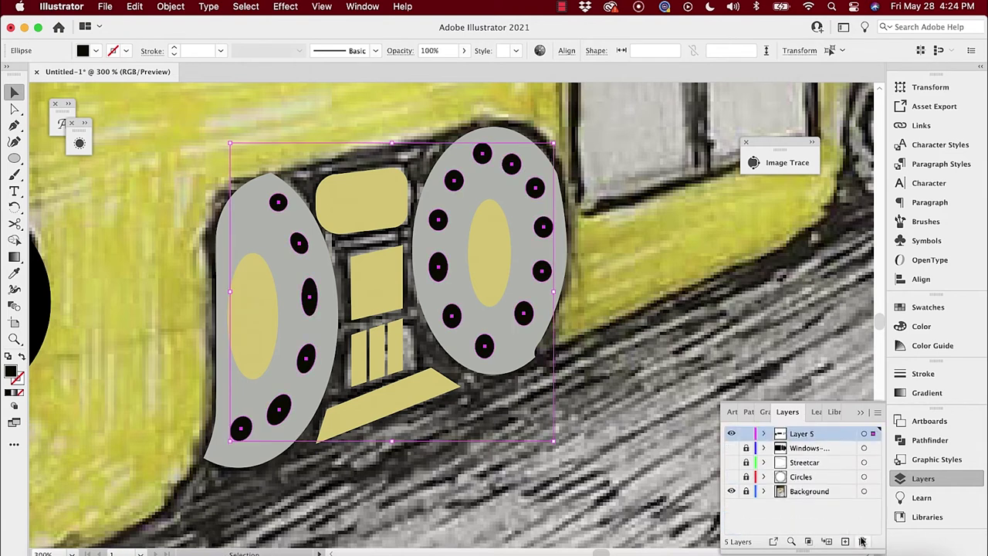
Group the bolt ellipses within Layer 5 and name the group "bolts".
{"action": "left_click", "coordinate": [765, 434]}
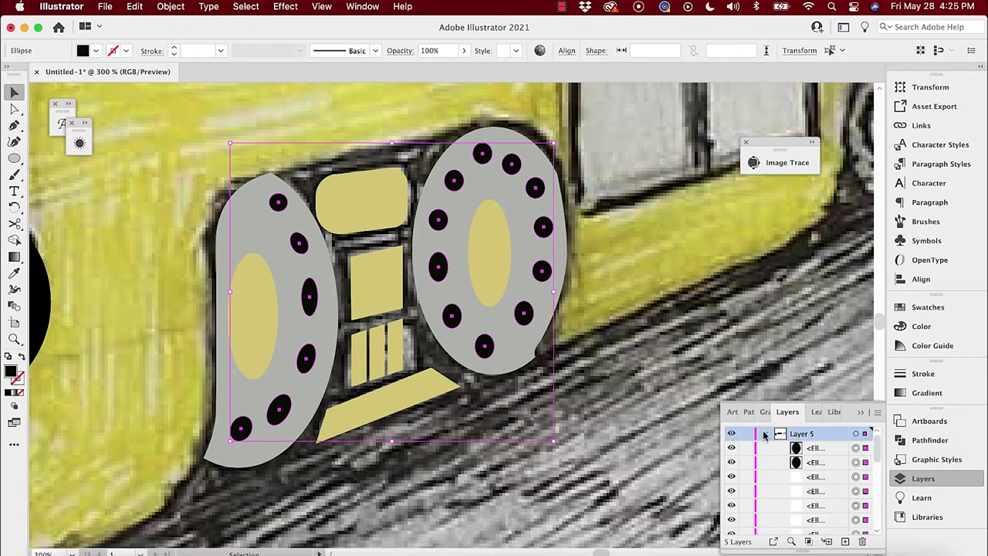
{"action": "scroll", "coordinate": [765, 436], "scroll_direction": "down", "scroll_amount": 1}
{"action": "key", "text": "a"}
{"action": "key", "text": "super+g"}
{"action": "key", "text": "v"}
{"action": "left_click", "coordinate": [817, 435]}
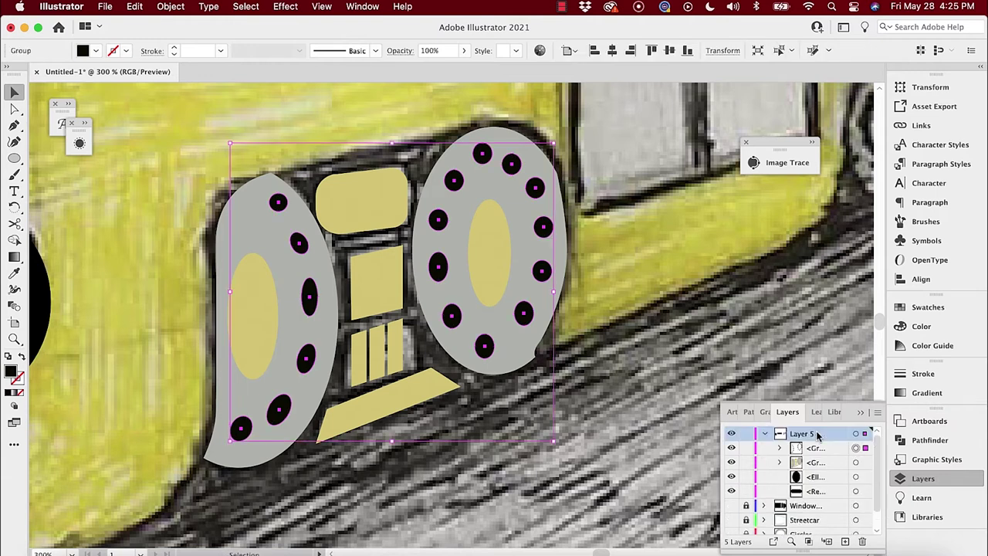
{"action": "double_click", "coordinate": [815, 448]}
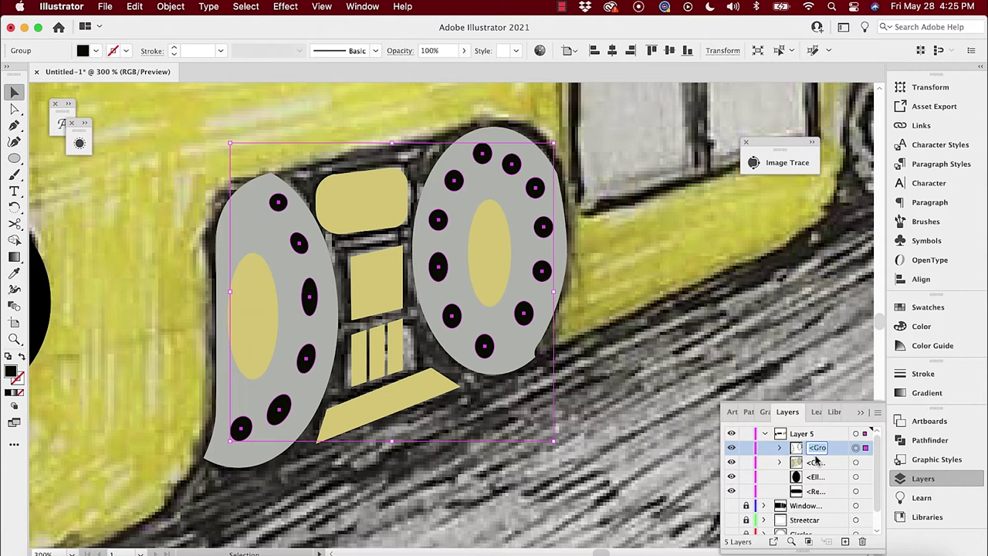
{"action": "type", "text": "bolts"}
{"action": "key", "text": "Return"}
Toggle the visibility of the group below the bolts to check which wheel shapes it holds.
{"action": "left_click", "coordinate": [732, 462]}
{"action": "left_click", "coordinate": [732, 463]}
{"action": "left_click", "coordinate": [732, 463]}
{"action": "left_click", "coordinate": [732, 463]}
{"action": "left_click", "coordinate": [732, 463]}
{"action": "left_click", "coordinate": [732, 463]}
{"action": "left_click", "coordinate": [731, 462]}
{"action": "left_click", "coordinate": [731, 463]}
{"action": "left_click", "coordinate": [732, 464]}
{"action": "left_click", "coordinate": [732, 463]}
{"action": "left_click", "coordinate": [732, 463]}
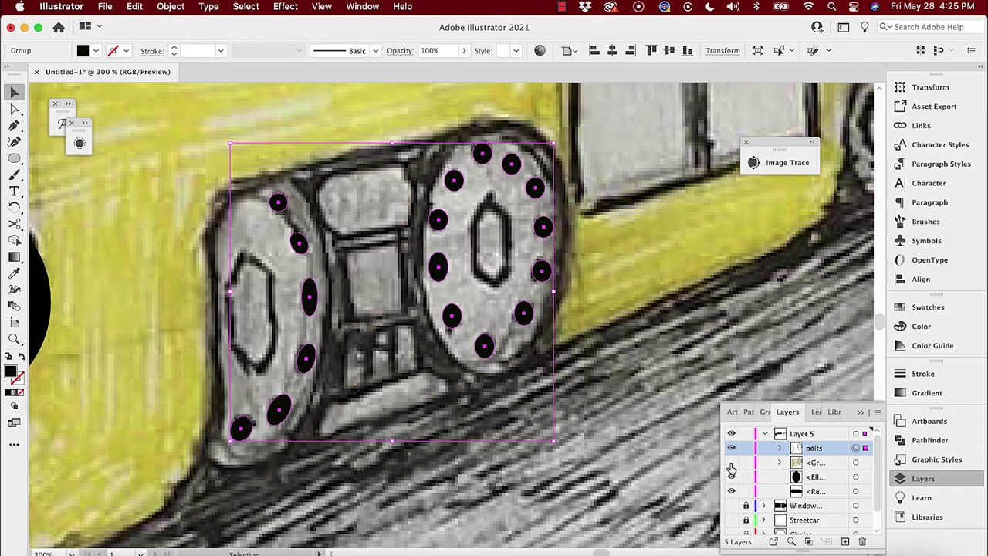
{"action": "left_click", "coordinate": [732, 464]}
{"action": "left_click", "coordinate": [732, 463]}
{"action": "left_click", "coordinate": [732, 463]}
Expand the unnamed group below the bolts and toggle its first item's visibility to identify the shape.
{"action": "left_click", "coordinate": [779, 462]}
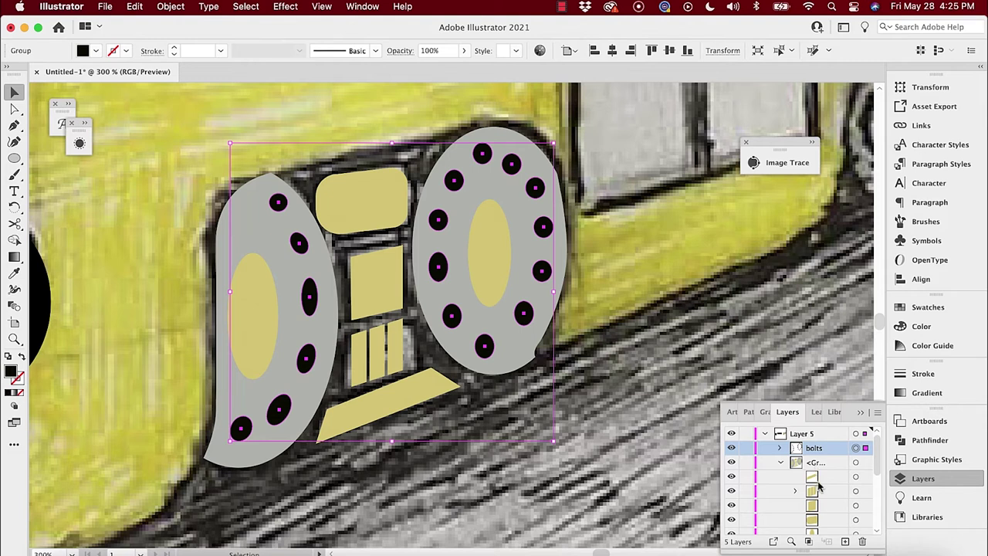
{"action": "left_click", "coordinate": [732, 476]}
{"action": "left_click", "coordinate": [732, 477]}
{"action": "left_click", "coordinate": [731, 477]}
{"action": "left_click", "coordinate": [731, 477]}
Recolor all the gold shapes in the wheel group, including both hub ellipses, with a darker grey sampled from the sketch between them.
{"action": "left_click", "coordinate": [866, 476]}
{"action": "scroll", "coordinate": [866, 471], "scroll_direction": "down", "scroll_amount": 2}
{"action": "left_click", "coordinate": [856, 448], "text": "shift"}
{"action": "left_click", "coordinate": [856, 462], "text": "shift"}
{"action": "left_click", "coordinate": [856, 476], "text": "shift"}
{"action": "left_click", "coordinate": [856, 491], "text": "shift"}
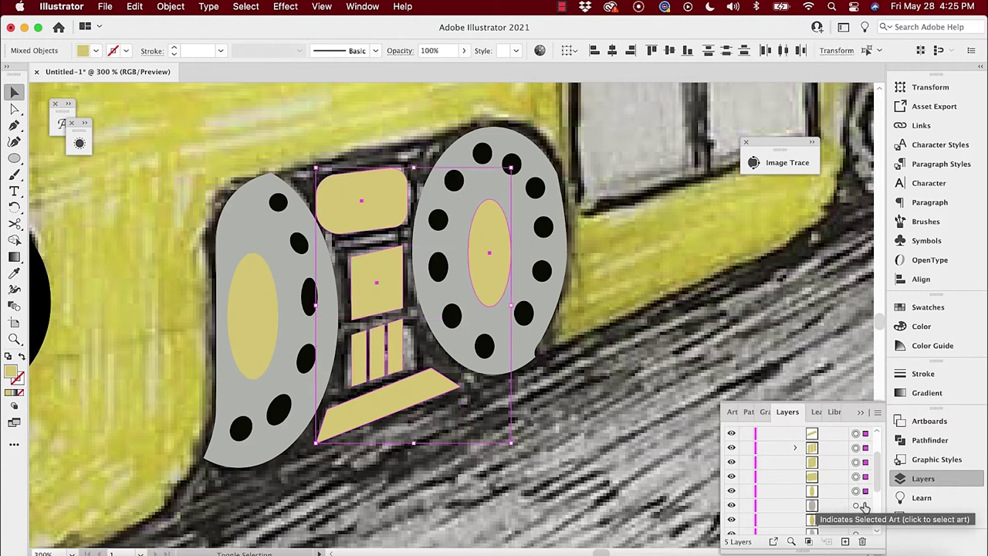
{"action": "left_click", "coordinate": [856, 505], "text": "shift"}
{"action": "scroll", "coordinate": [862, 519], "scroll_direction": "down", "scroll_amount": 2}
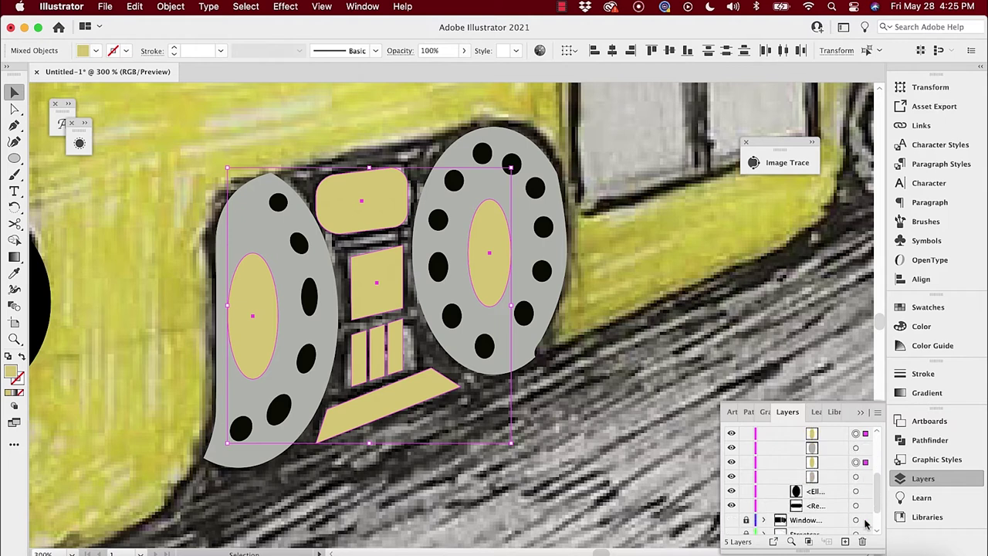
{"action": "left_click", "coordinate": [14, 272]}
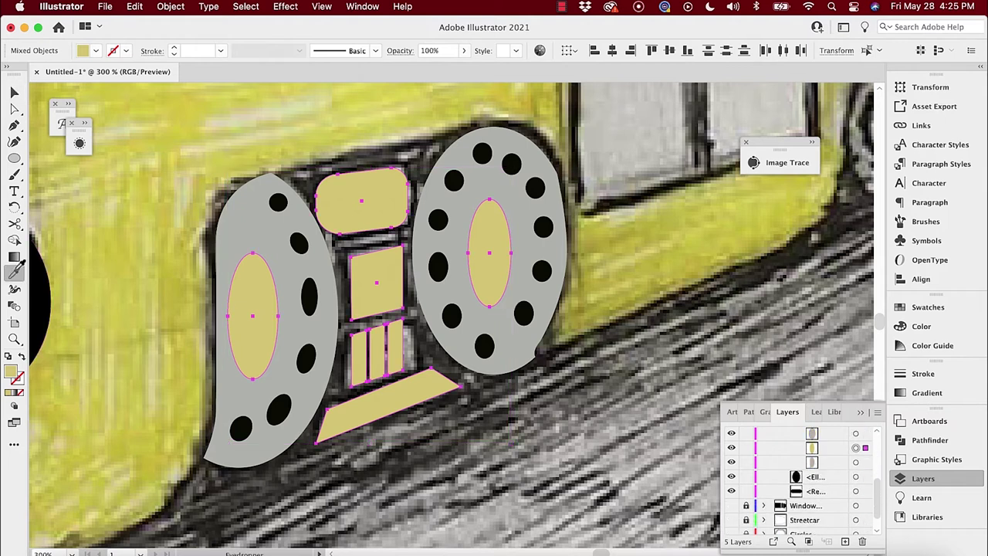
{"action": "left_click", "coordinate": [371, 237]}
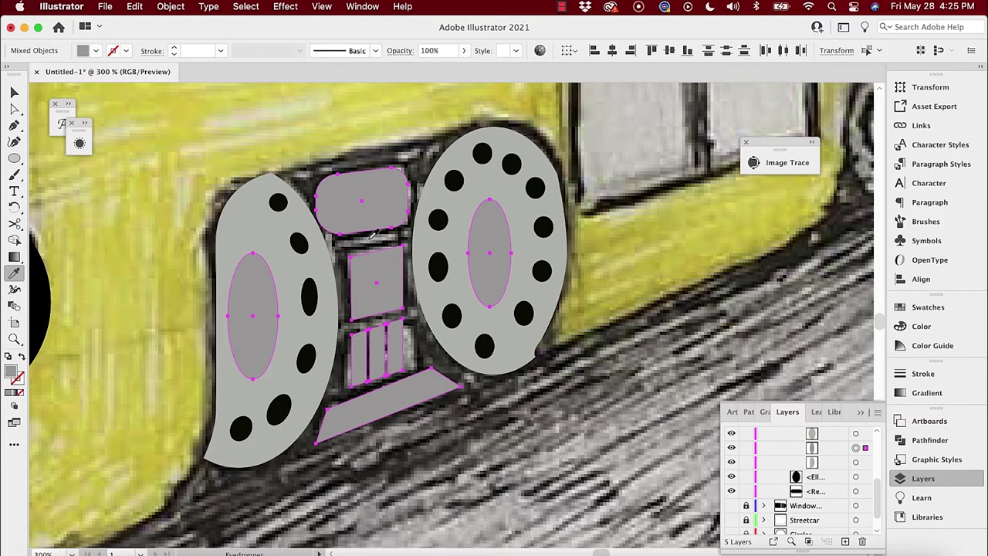
{"action": "key", "text": "v"}
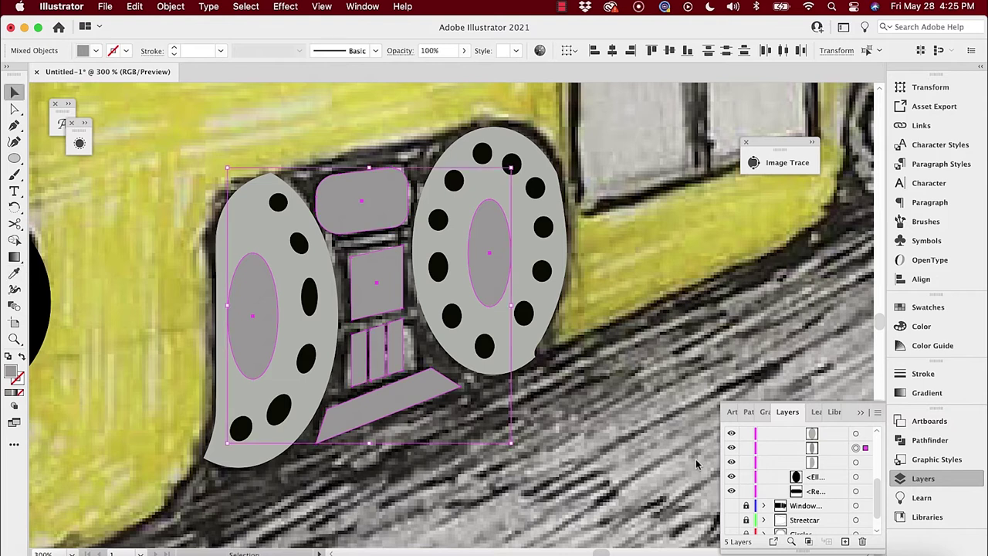
Show the hidden Windows and Streetcar layers and make Streetcar the active layer.
{"action": "left_click", "coordinate": [731, 507]}
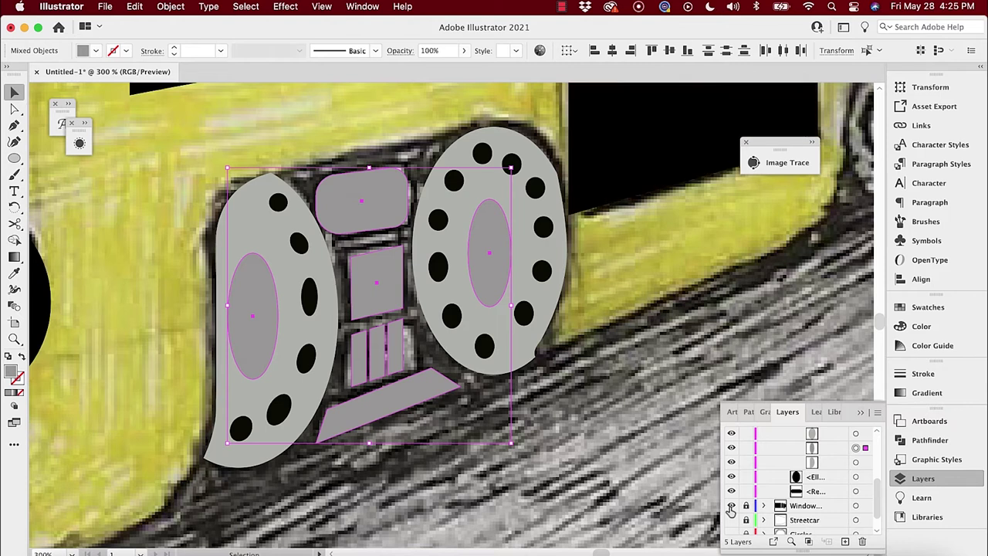
{"action": "scroll", "coordinate": [771, 512], "scroll_direction": "down", "scroll_amount": 2}
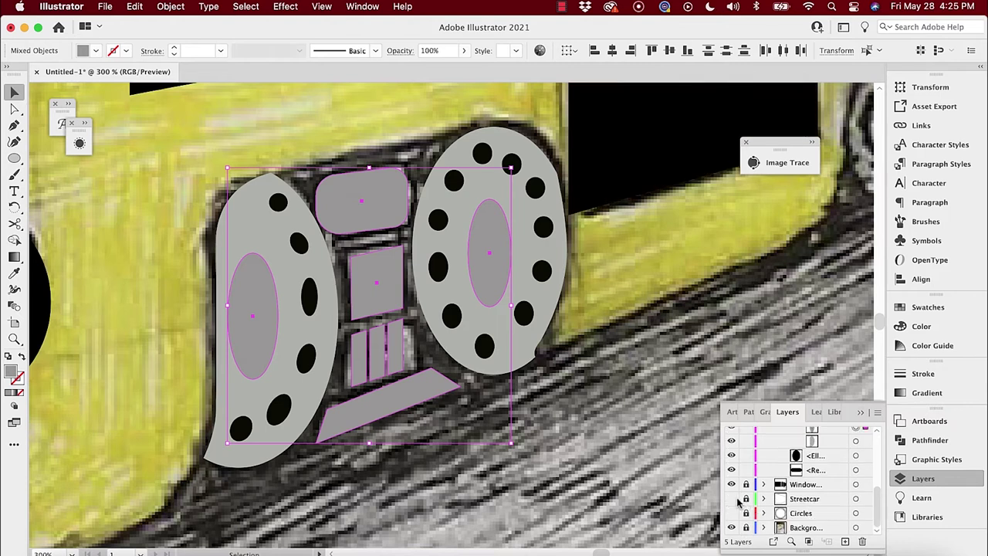
{"action": "left_click", "coordinate": [733, 498]}
{"action": "left_click", "coordinate": [838, 502]}
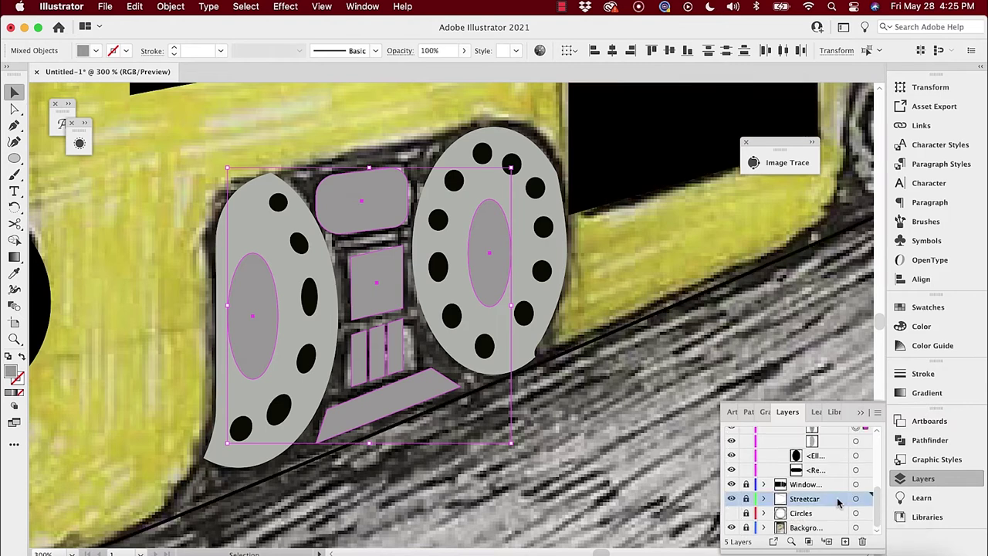
Unlock the Streetcar layer and swap the body outline's fill and stroke to make it solid black without a stroke.
{"action": "left_click", "coordinate": [745, 500]}
{"action": "left_click", "coordinate": [866, 500]}
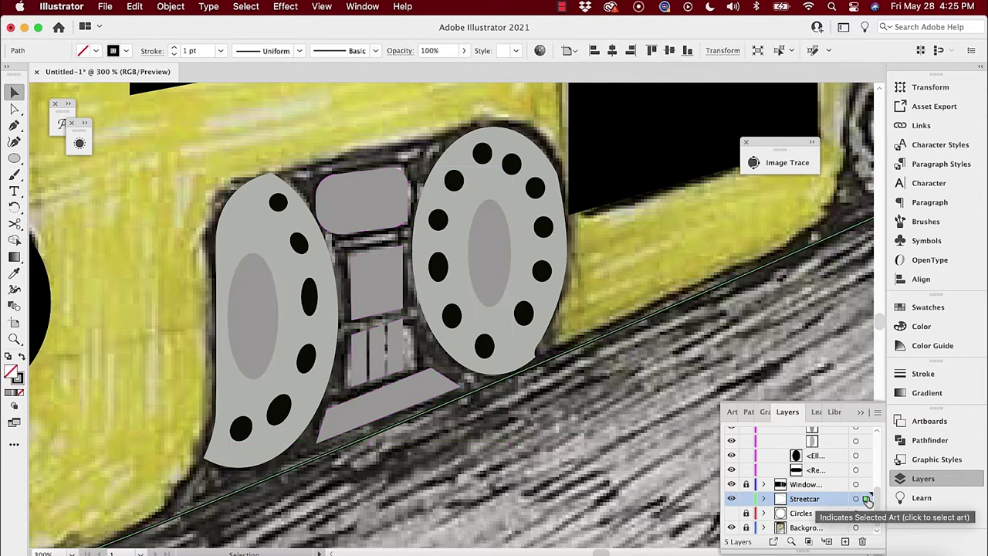
{"action": "left_click", "coordinate": [22, 357]}
{"action": "scroll", "coordinate": [315, 328], "scroll_direction": "down", "scroll_amount": 10}
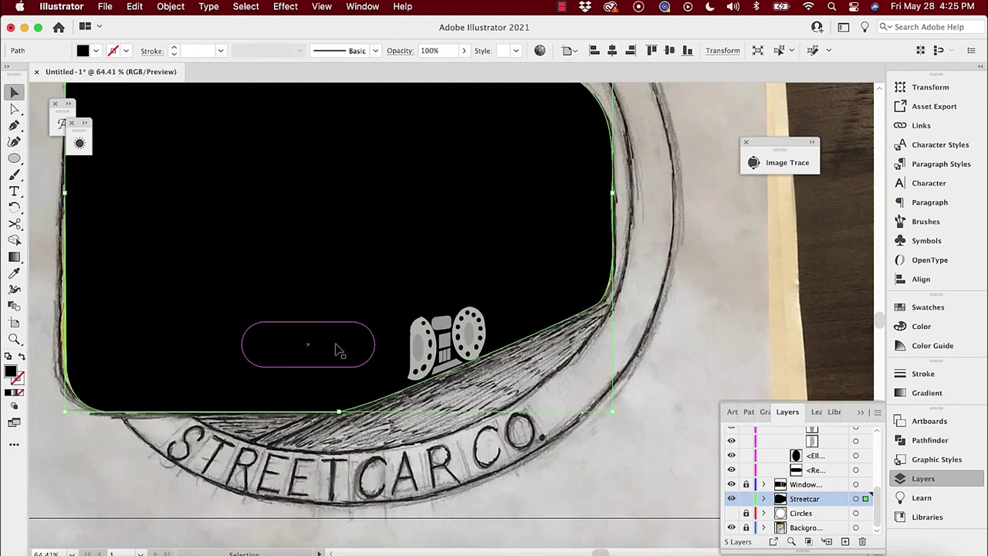
{"action": "scroll", "coordinate": [338, 347], "scroll_direction": "down", "scroll_amount": 3}
{"action": "scroll", "coordinate": [339, 351], "scroll_direction": "down", "scroll_amount": 1}
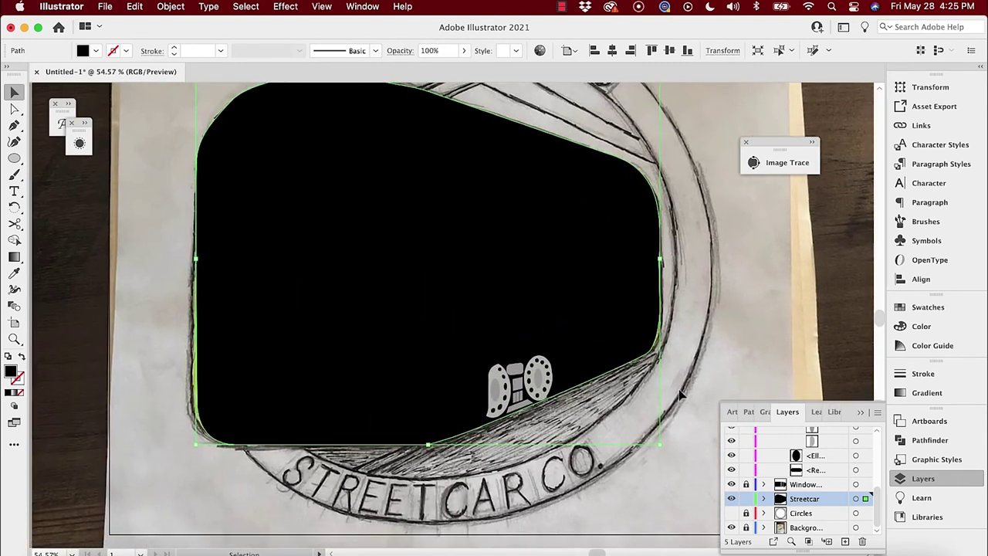
{"action": "key", "text": "super+shift+a"}
Unlock the Windows layer, fill its shapes with cream sampled from the photo, and nudge the split window's right half slightly outward.
{"action": "left_click", "coordinate": [812, 486]}
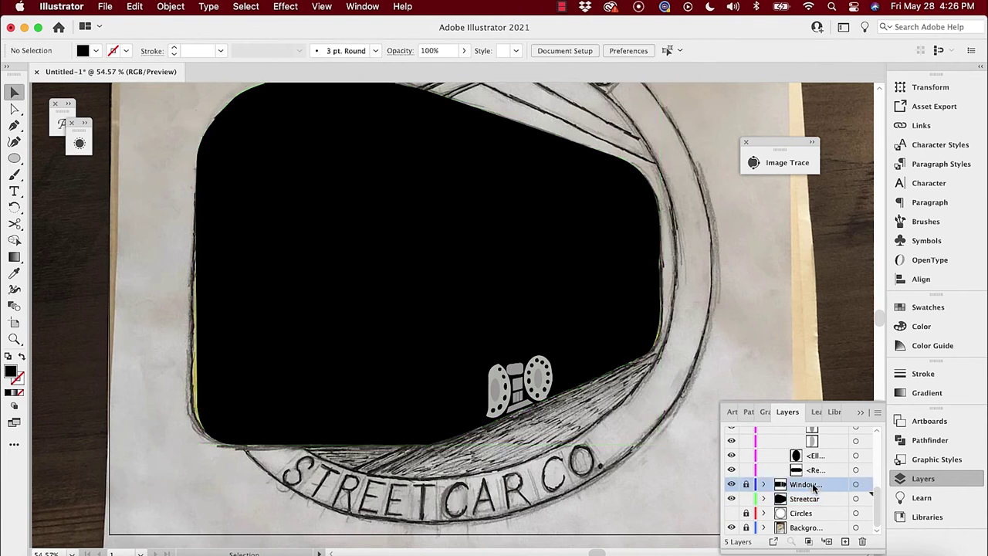
{"action": "left_click", "coordinate": [866, 485]}
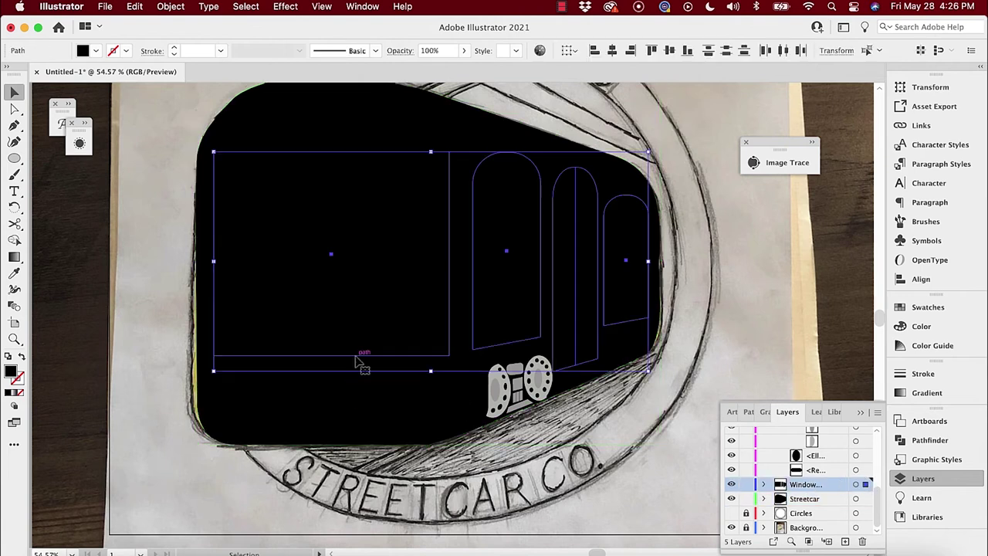
{"action": "key", "text": "i"}
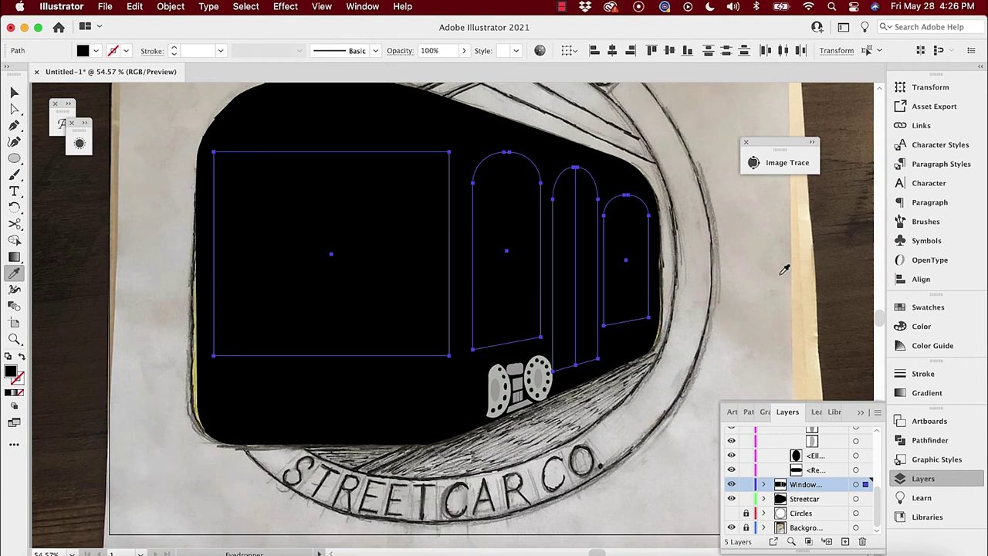
{"action": "left_click", "coordinate": [807, 252]}
{"action": "left_click", "coordinate": [809, 225]}
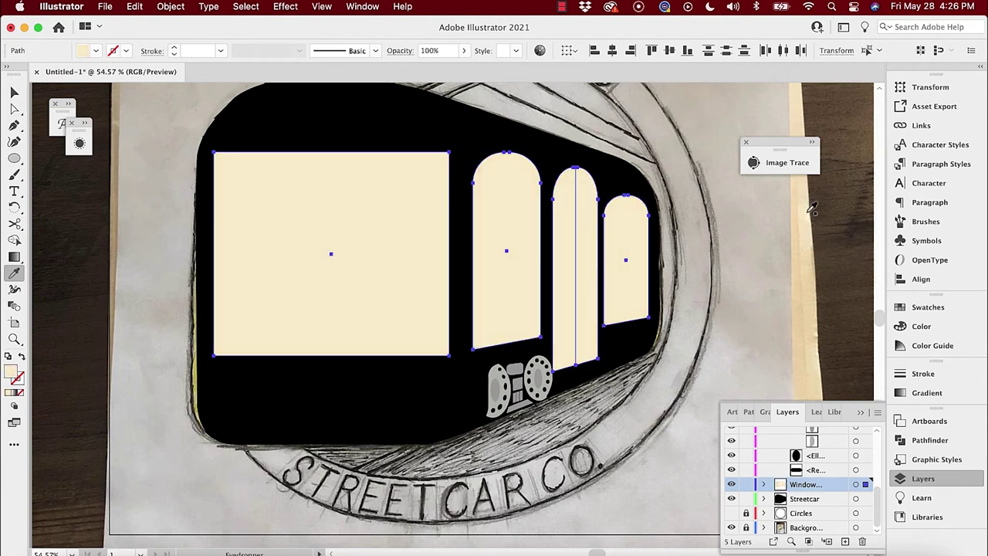
{"action": "key", "text": "v"}
{"action": "left_click", "coordinate": [769, 264]}
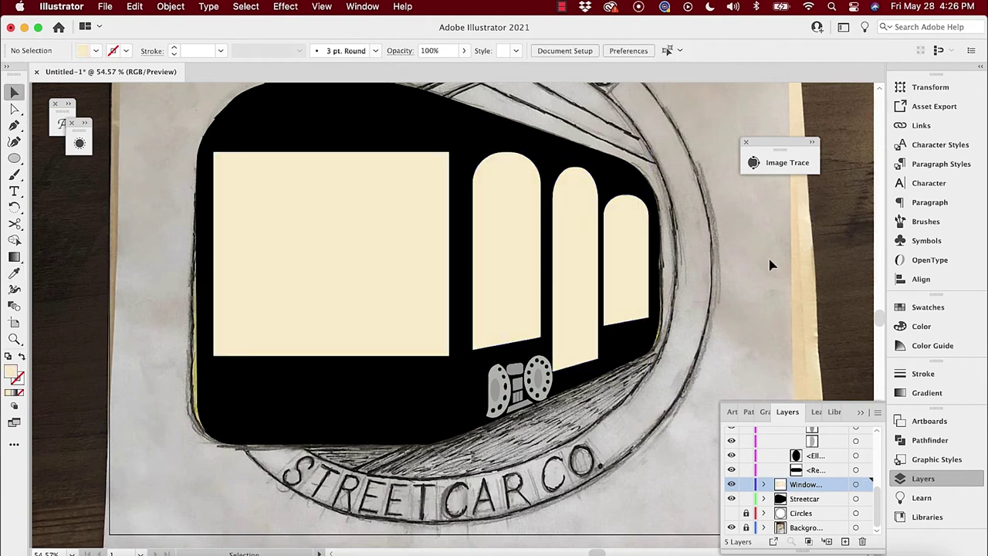
{"action": "left_click", "coordinate": [591, 279]}
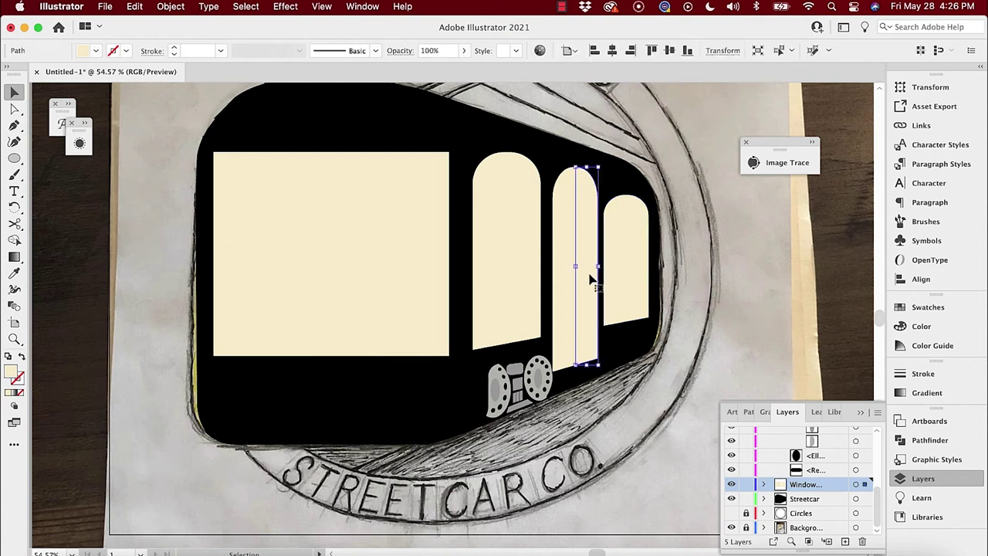
{"action": "left_click", "coordinate": [755, 274]}
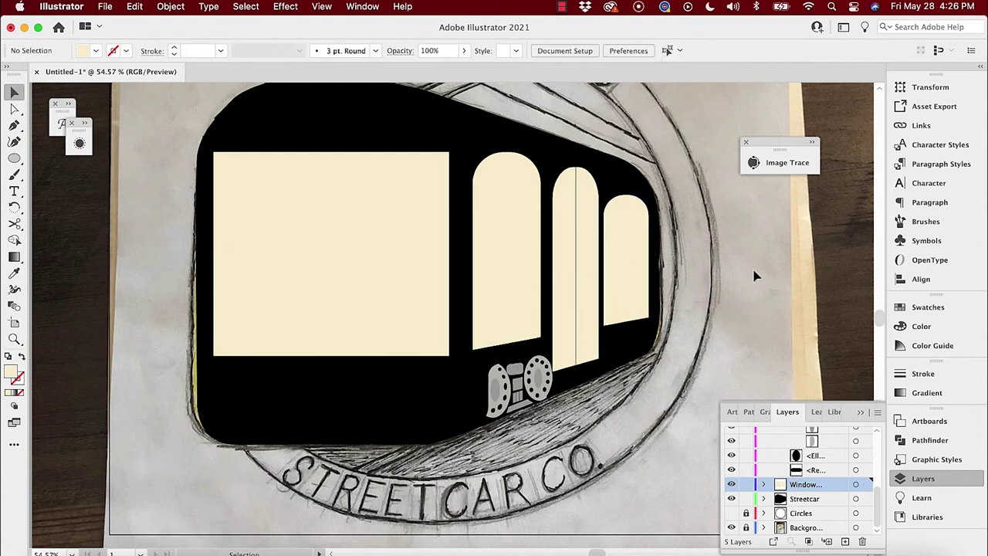
Fill the headlight ellipse and the rounded front panel beside it with the light grey sampled from the left wheel.
{"action": "left_click", "coordinate": [315, 402]}
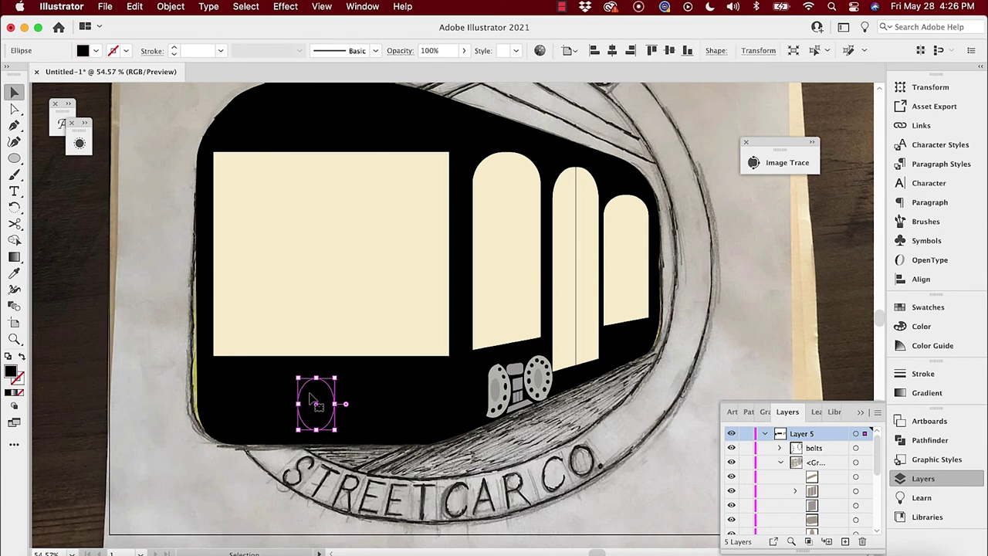
{"action": "left_click", "coordinate": [14, 272]}
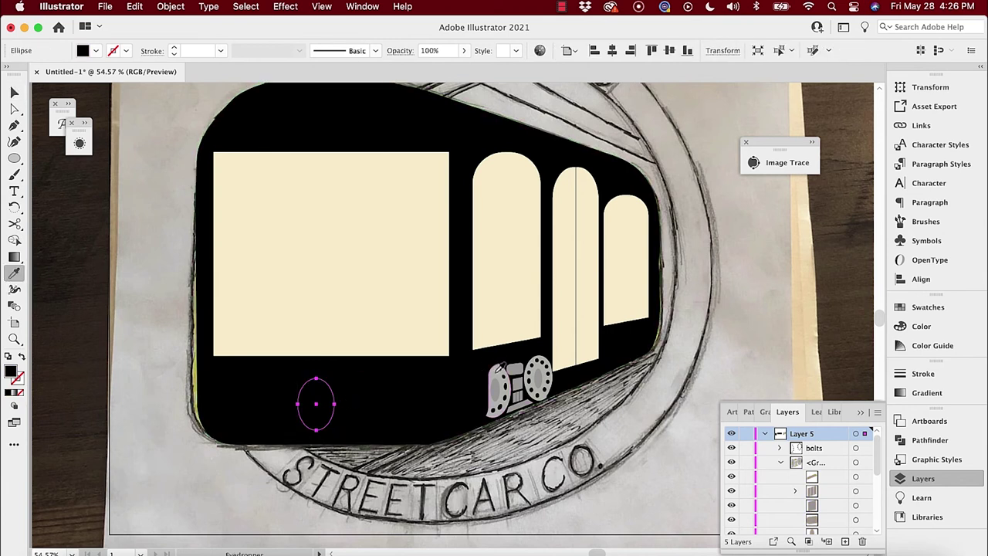
{"action": "left_click", "coordinate": [494, 373]}
{"action": "key", "text": "v"}
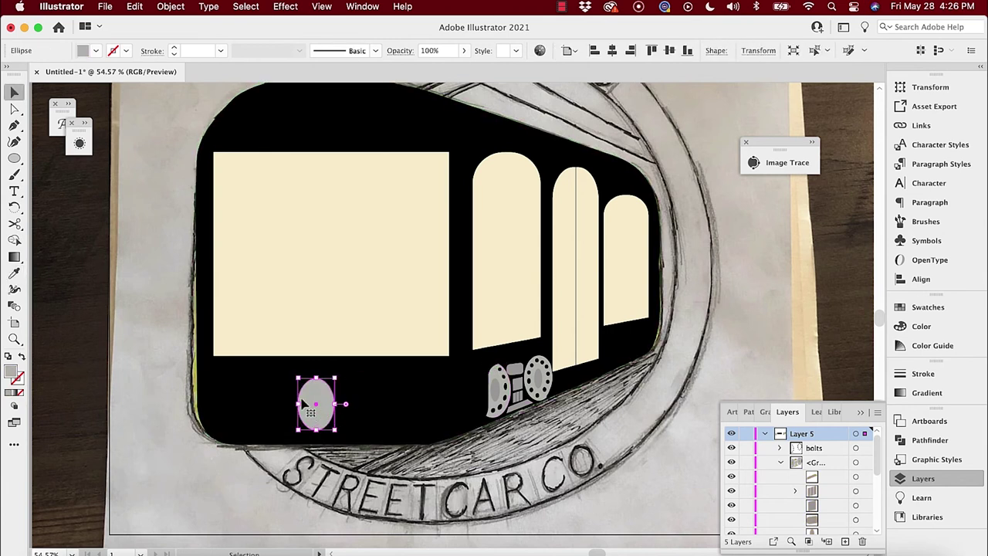
{"action": "left_click", "coordinate": [376, 396]}
{"action": "left_click", "coordinate": [14, 272]}
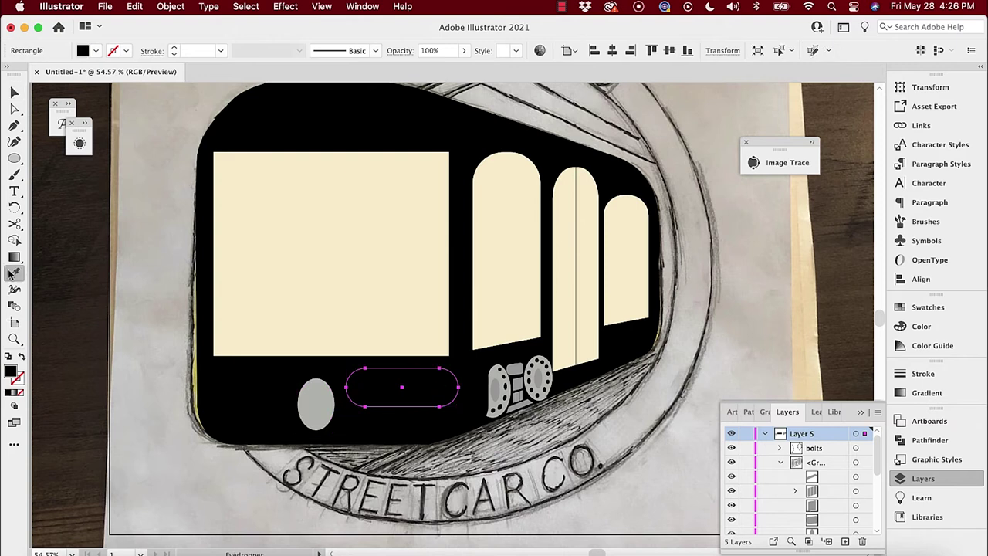
{"action": "left_click", "coordinate": [313, 397]}
{"action": "key", "text": "v"}
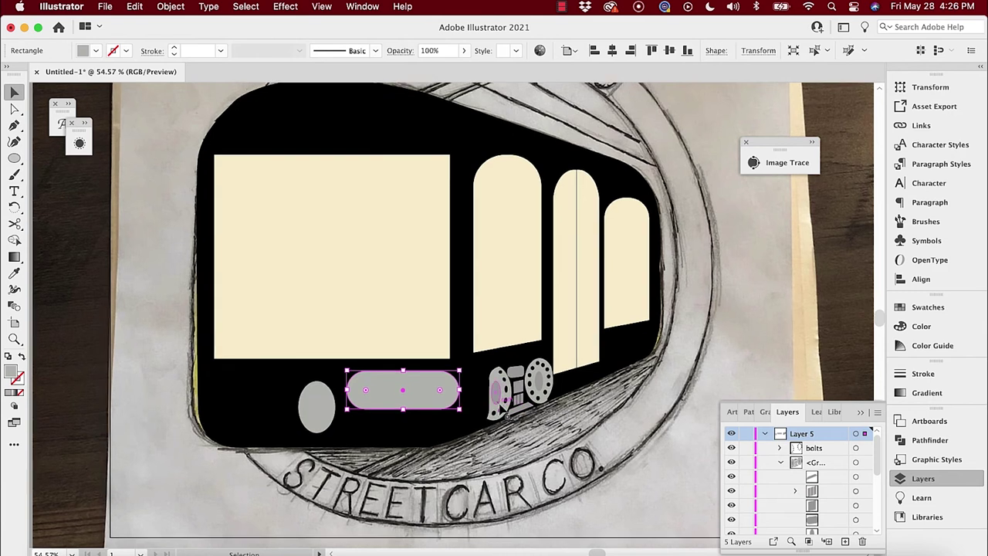
{"action": "scroll", "coordinate": [506, 413], "scroll_direction": "up", "scroll_amount": 3}
{"action": "scroll", "coordinate": [506, 413], "scroll_direction": "left", "scroll_amount": 1}
{"action": "left_click", "coordinate": [740, 200]}
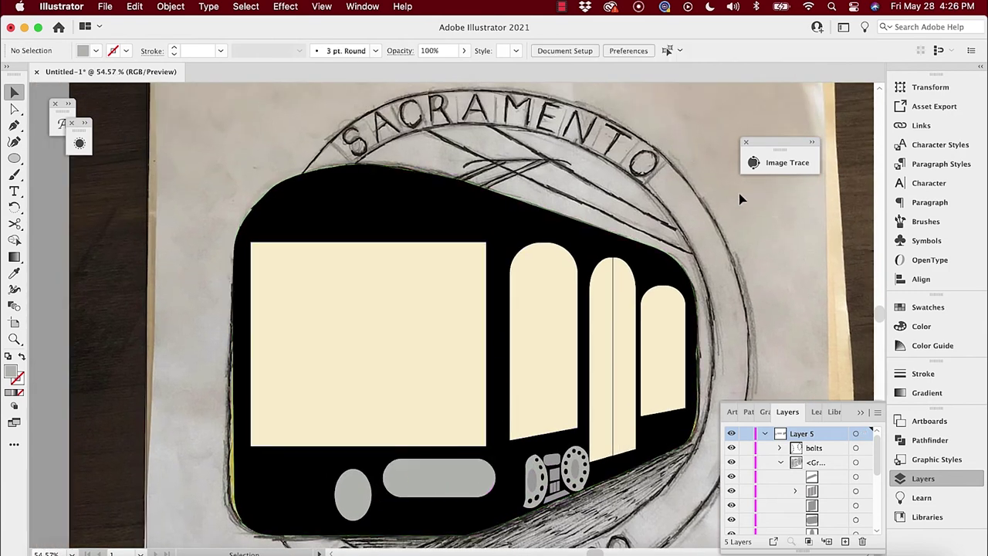
Toggle the Streetcar layer's visibility to compare the black body with the sketch beneath.
{"action": "scroll", "coordinate": [717, 264], "scroll_direction": "down", "scroll_amount": 5}
{"action": "scroll", "coordinate": [717, 265], "scroll_direction": "right", "scroll_amount": 2}
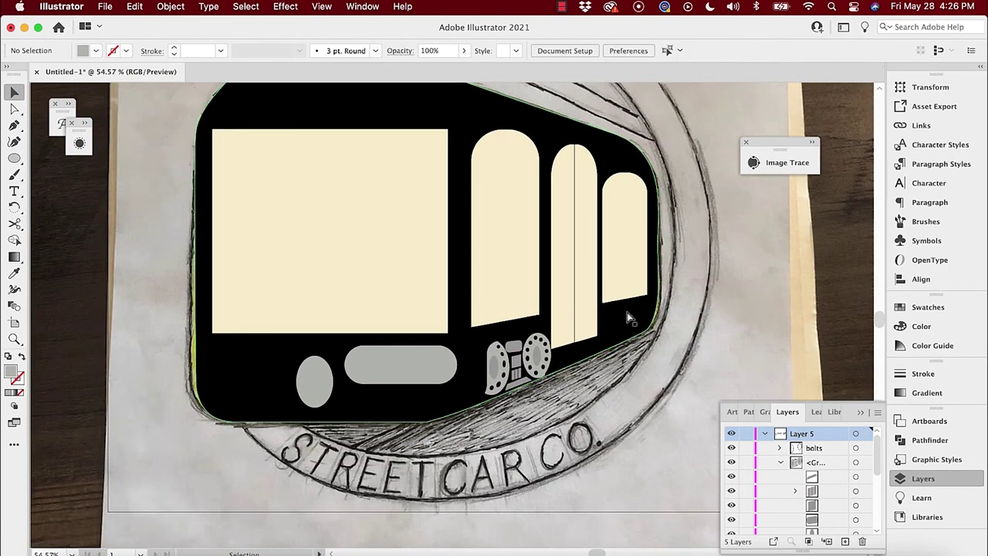
{"action": "scroll", "coordinate": [807, 494], "scroll_direction": "down", "scroll_amount": 5}
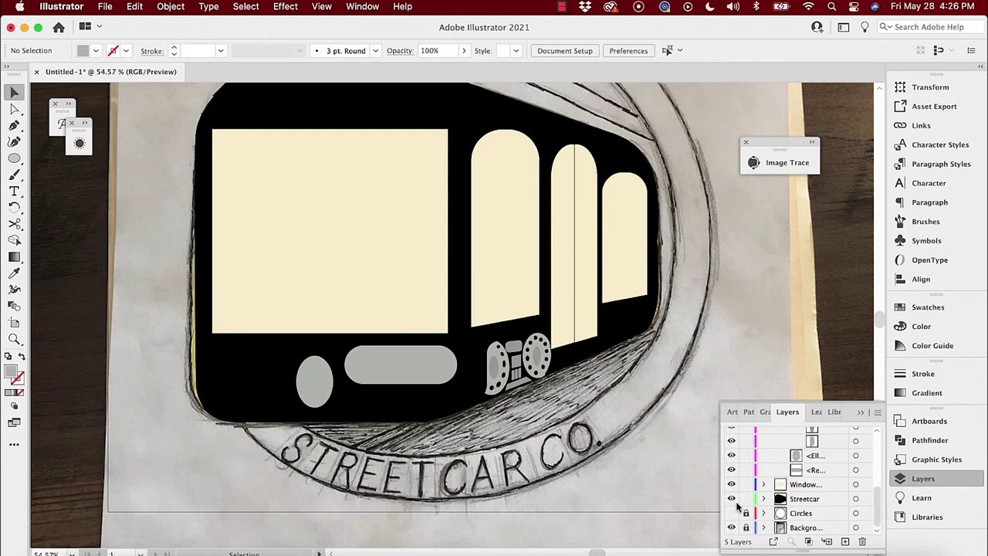
{"action": "left_click", "coordinate": [732, 499]}
{"action": "left_click", "coordinate": [732, 499]}
{"action": "left_click", "coordinate": [731, 499]}
{"action": "left_click", "coordinate": [732, 499]}
{"action": "left_click", "coordinate": [732, 499]}
{"action": "left_click", "coordinate": [732, 499]}
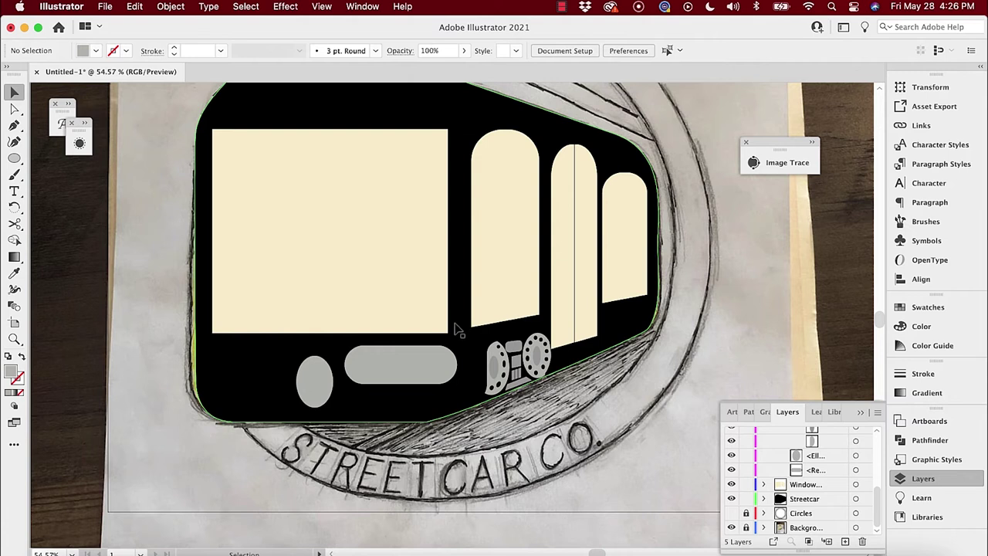
Round the large front window's two right corners, giving the upper right one a 0.5 in radius.
{"action": "left_click", "coordinate": [417, 323]}
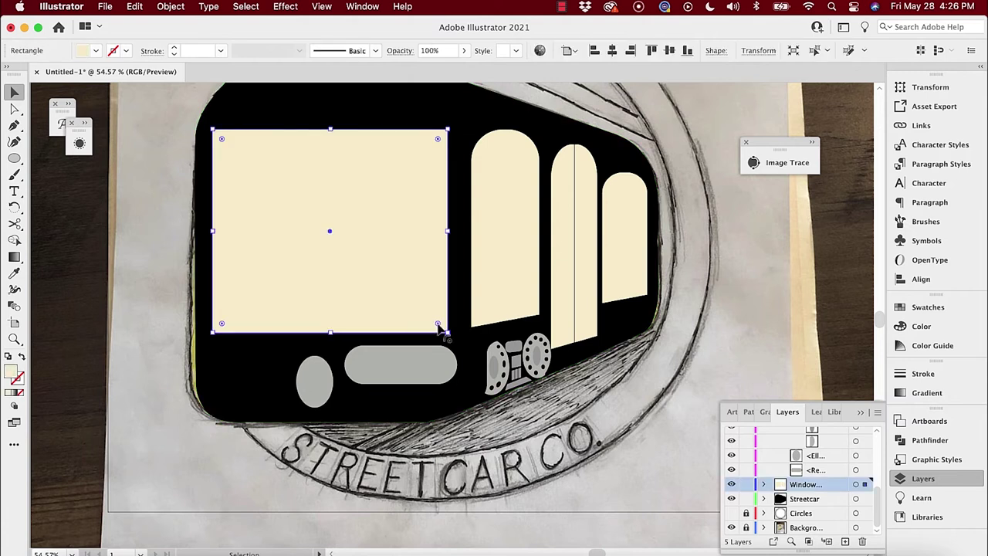
{"action": "key", "text": "shift+F8"}
{"action": "left_click", "coordinate": [825, 215]}
{"action": "left_click", "coordinate": [825, 216]}
{"action": "left_click", "coordinate": [825, 215]}
{"action": "left_click", "coordinate": [825, 215]}
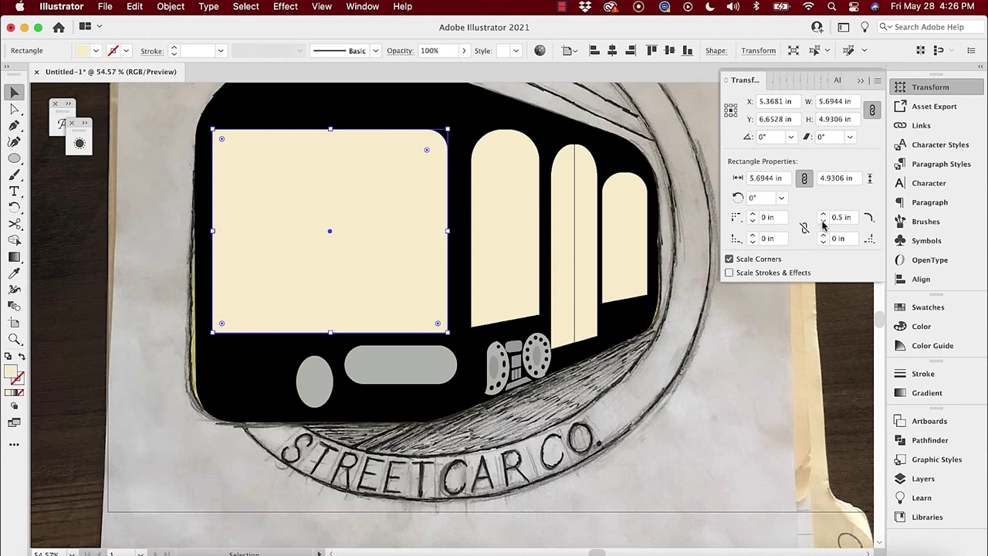
{"action": "left_click", "coordinate": [824, 236]}
{"action": "left_click", "coordinate": [823, 236]}
{"action": "left_click", "coordinate": [824, 236]}
Extend the grey front panel's right end upward into a squarer corner with a Blob Brush stroke.
{"action": "key", "text": "shift+b"}
{"action": "left_click_drag", "start_coordinate": [452, 342], "coordinate": [441, 371]}
{"action": "key", "text": "v"}
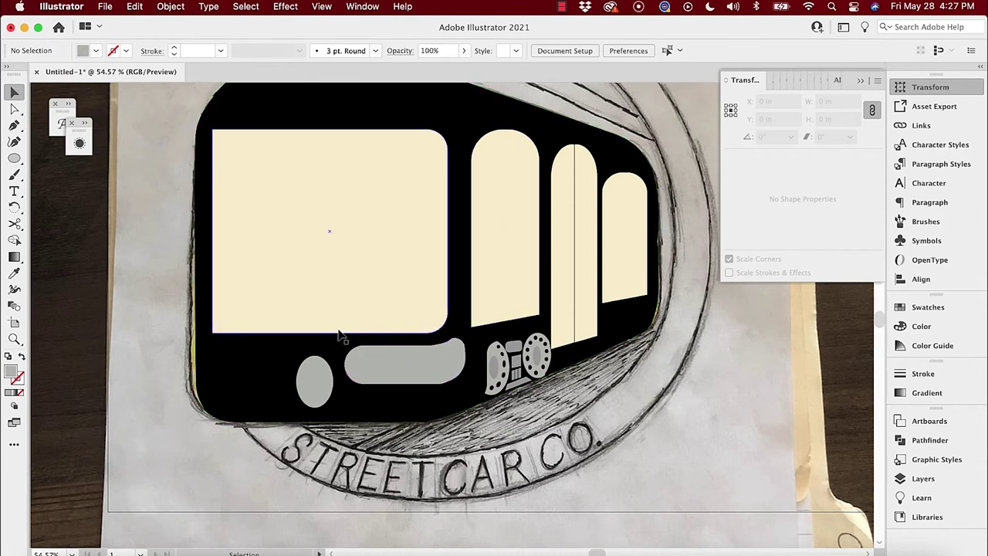
Unlock the Circles layer and show its badge rings.
{"action": "scroll", "coordinate": [354, 336], "scroll_direction": "down", "scroll_amount": 5}
{"action": "scroll", "coordinate": [307, 391], "scroll_direction": "up", "scroll_amount": 4}
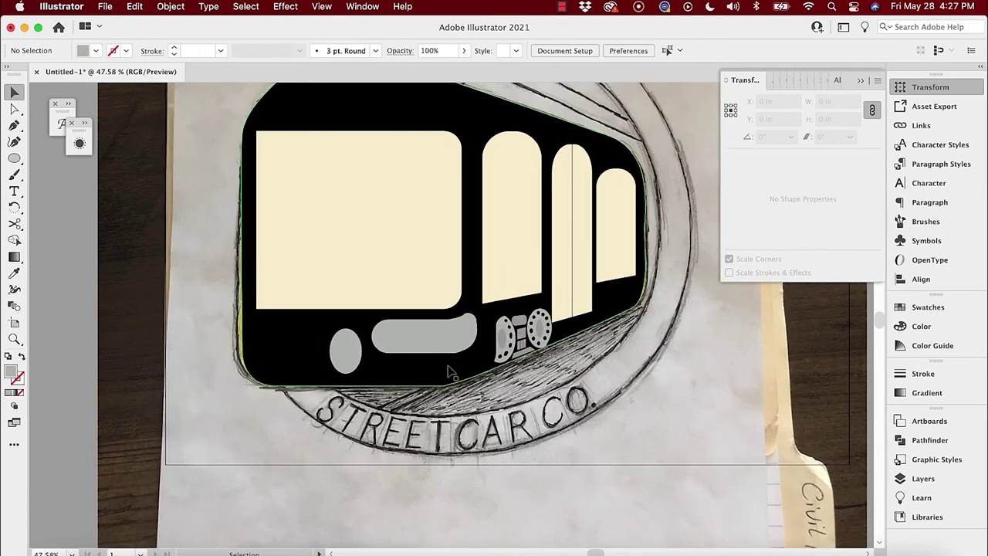
{"action": "scroll", "coordinate": [525, 213], "scroll_direction": "up", "scroll_amount": 3}
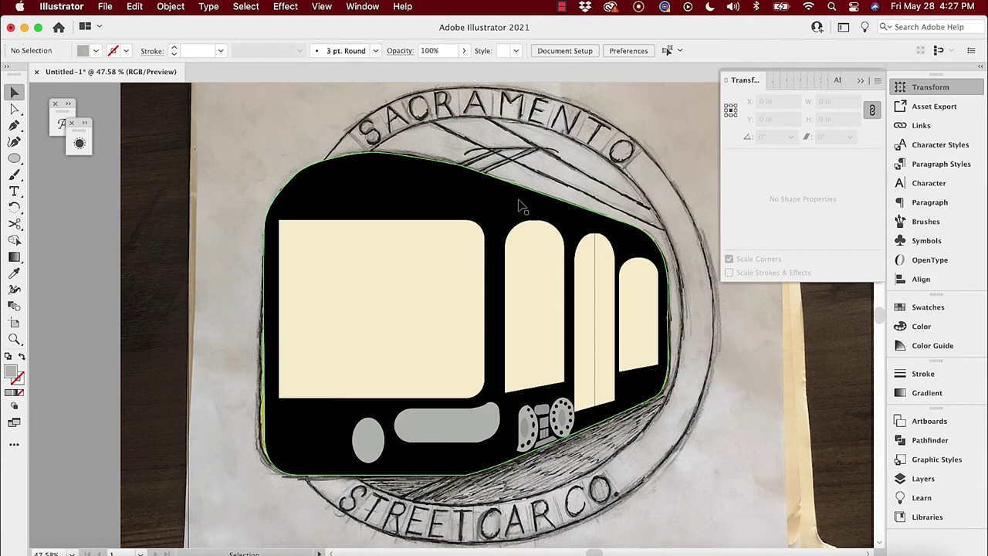
{"action": "left_click", "coordinate": [915, 478]}
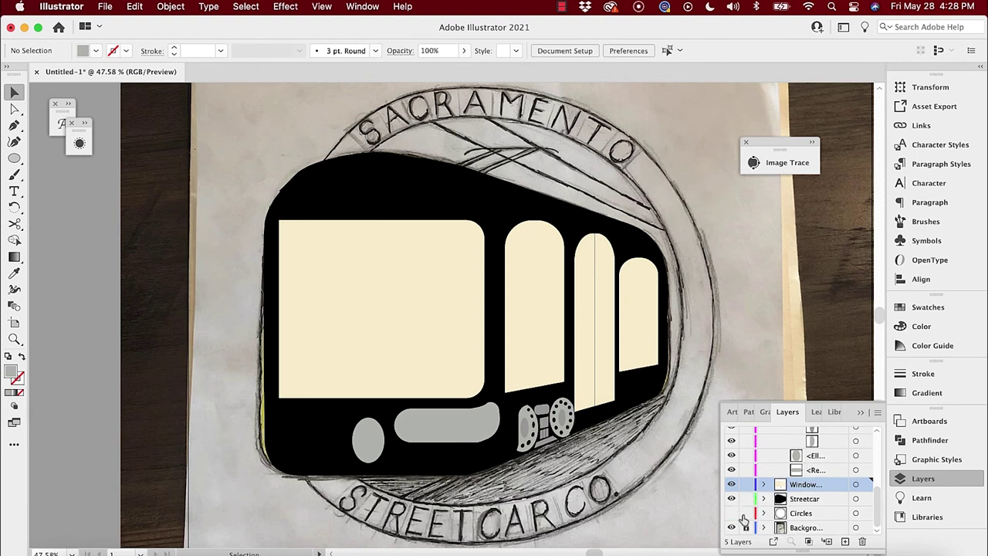
{"action": "left_click", "coordinate": [732, 514]}
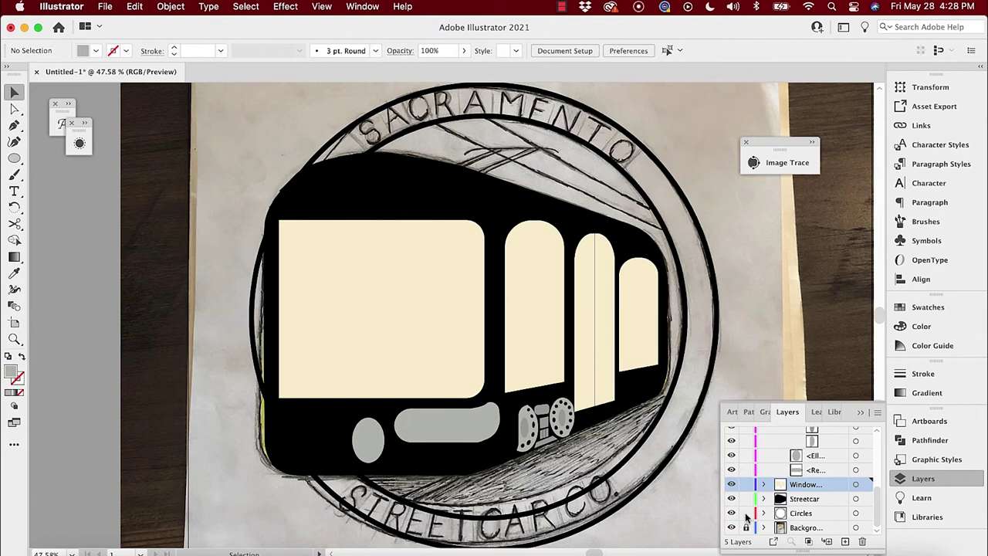
Select both badge rings in the Circles layer and place a copy of them on the empty canvas beside the artboard.
{"action": "left_click", "coordinate": [836, 516]}
{"action": "left_click", "coordinate": [868, 514]}
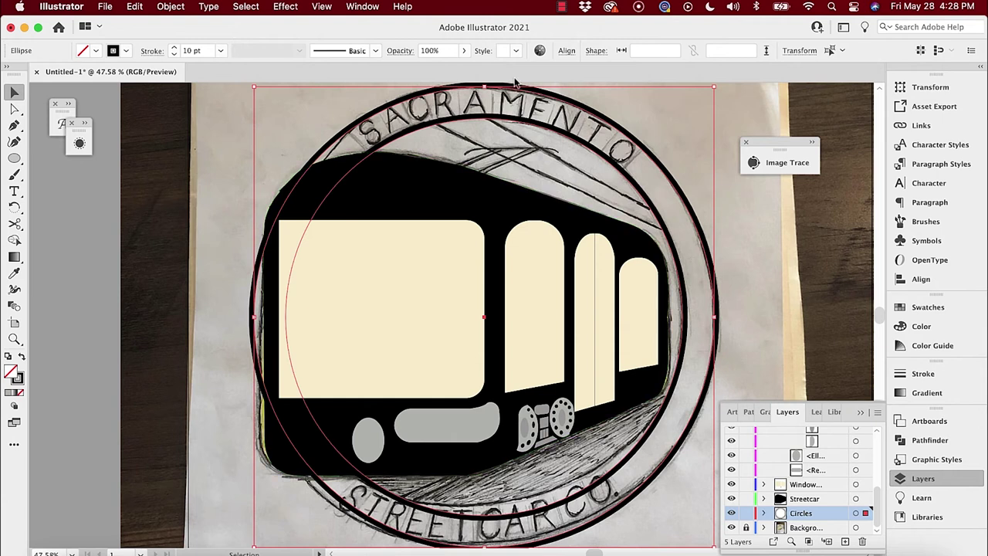
{"action": "scroll", "coordinate": [602, 108], "scroll_direction": "down", "scroll_amount": 1}
{"action": "scroll", "coordinate": [602, 108], "scroll_direction": "down", "scroll_amount": 5}
{"action": "scroll", "coordinate": [617, 139], "scroll_direction": "up", "scroll_amount": 3}
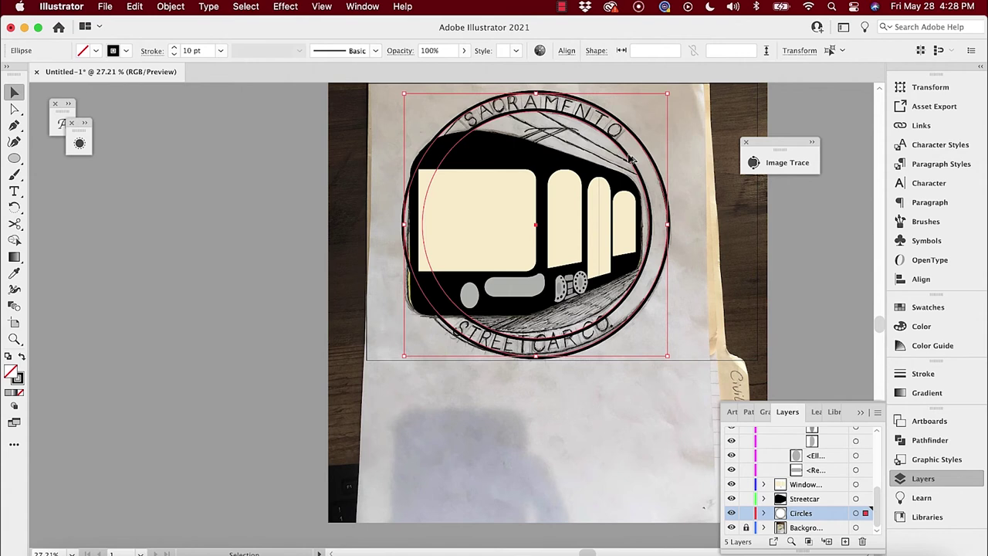
{"action": "left_click_drag", "start_coordinate": [629, 159], "coordinate": [273, 267]}
Outline the strokes of the two copied rings.
{"action": "left_click", "coordinate": [172, 7]}
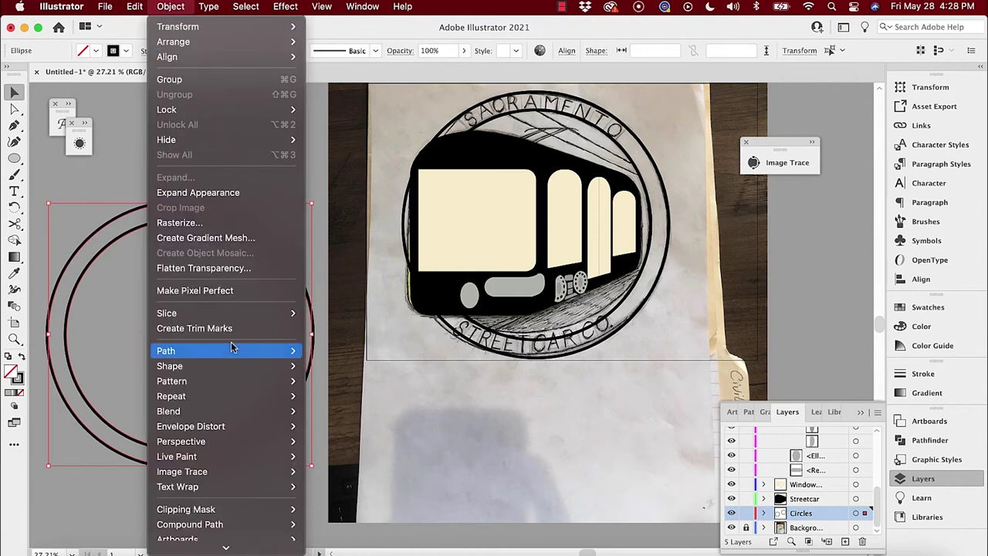
{"action": "mouse_move", "coordinate": [281, 363]}
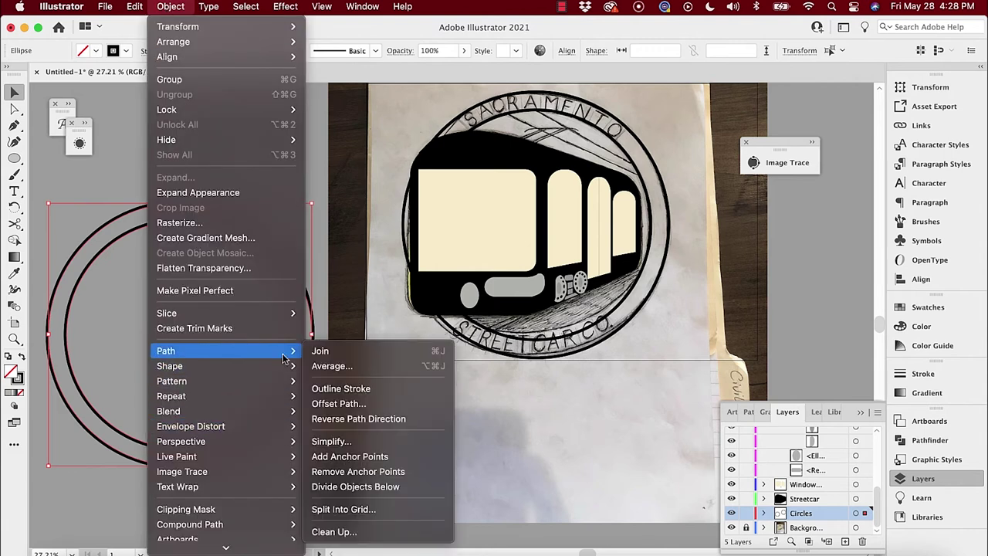
{"action": "left_click", "coordinate": [332, 390]}
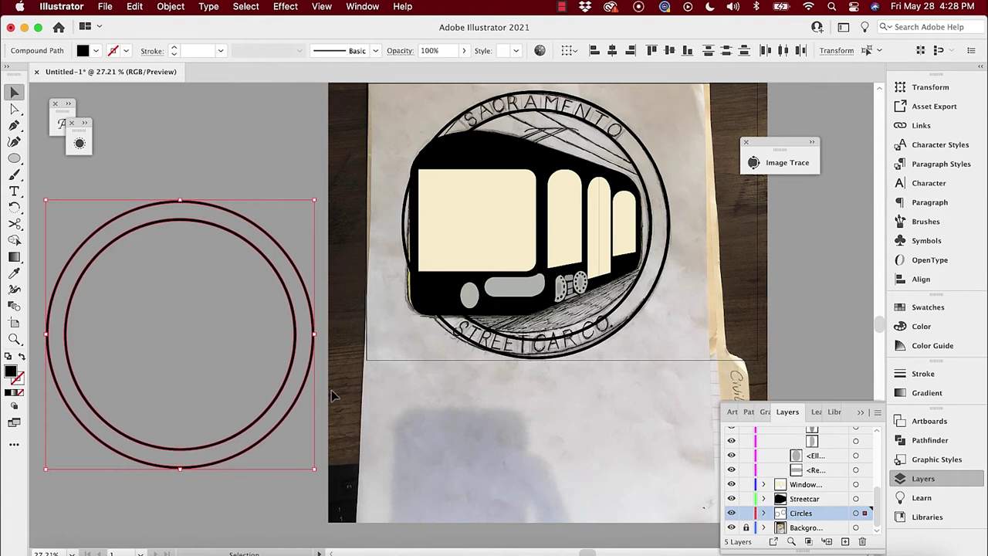
Release the compound paths of the outlined ring copies so they become separate solid discs.
{"action": "key", "text": "a"}
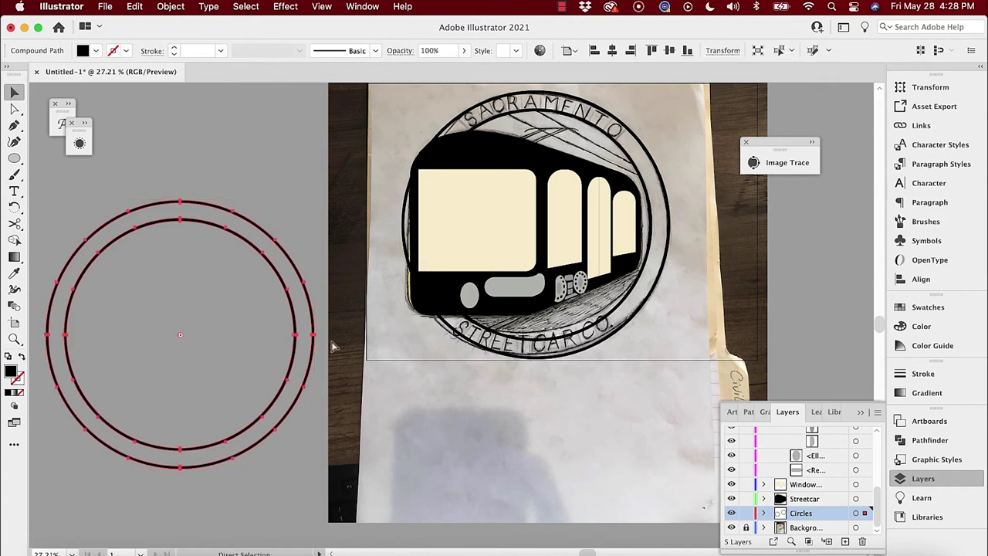
{"action": "left_click", "coordinate": [171, 7]}
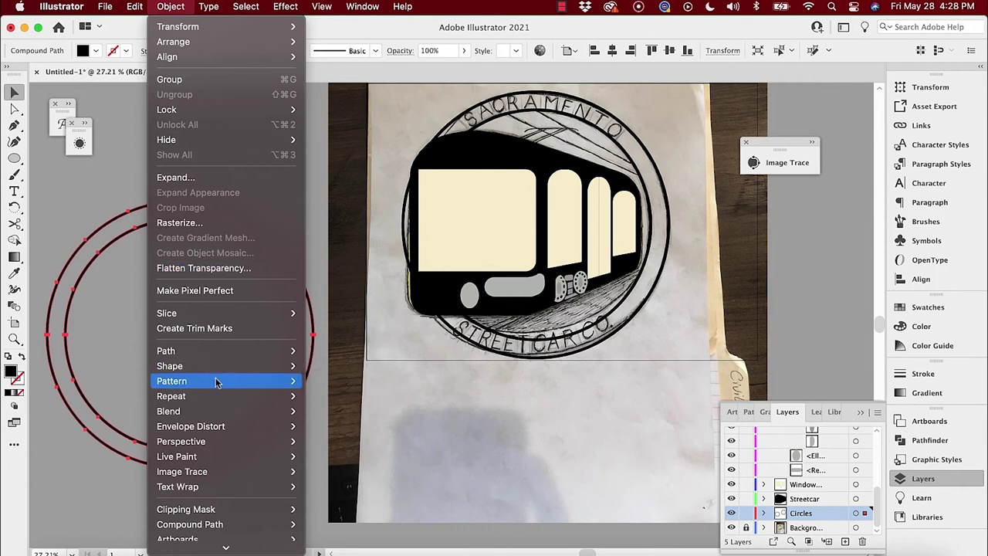
{"action": "mouse_move", "coordinate": [272, 356]}
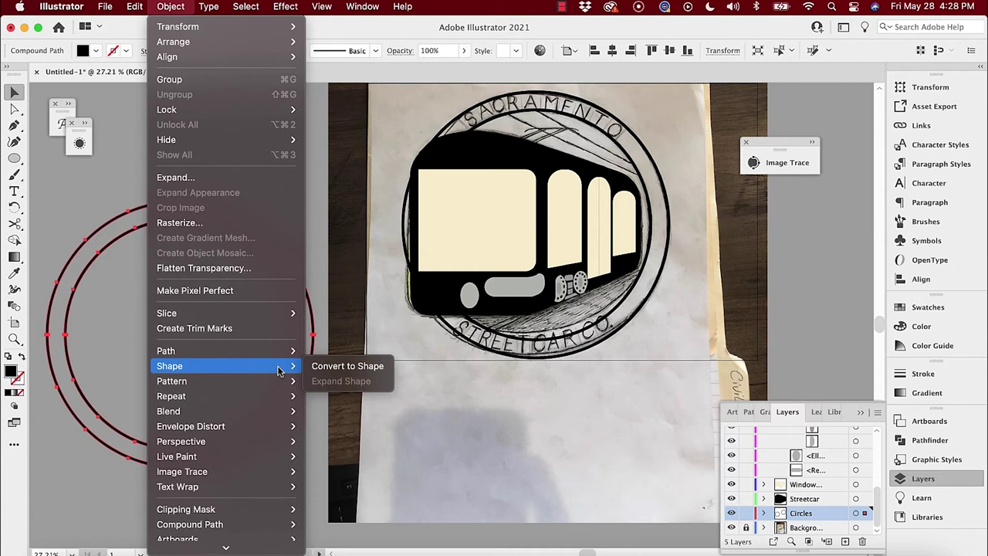
{"action": "mouse_move", "coordinate": [271, 525]}
{"action": "left_click", "coordinate": [324, 539]}
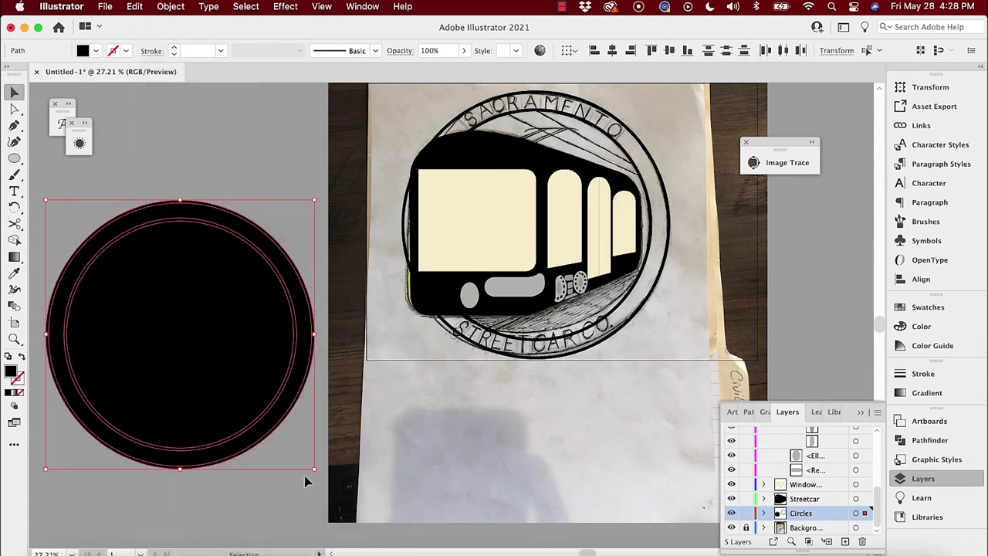
Fill the copied outer disc with the windows' cream and the inner disc with the streetcar body's black.
{"action": "left_click", "coordinate": [220, 169]}
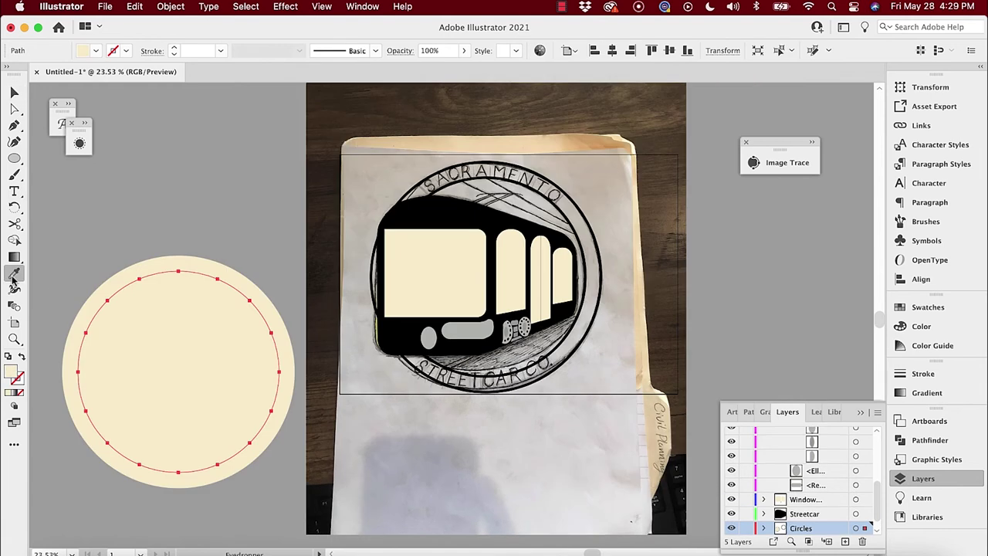
{"action": "left_click", "coordinate": [458, 210]}
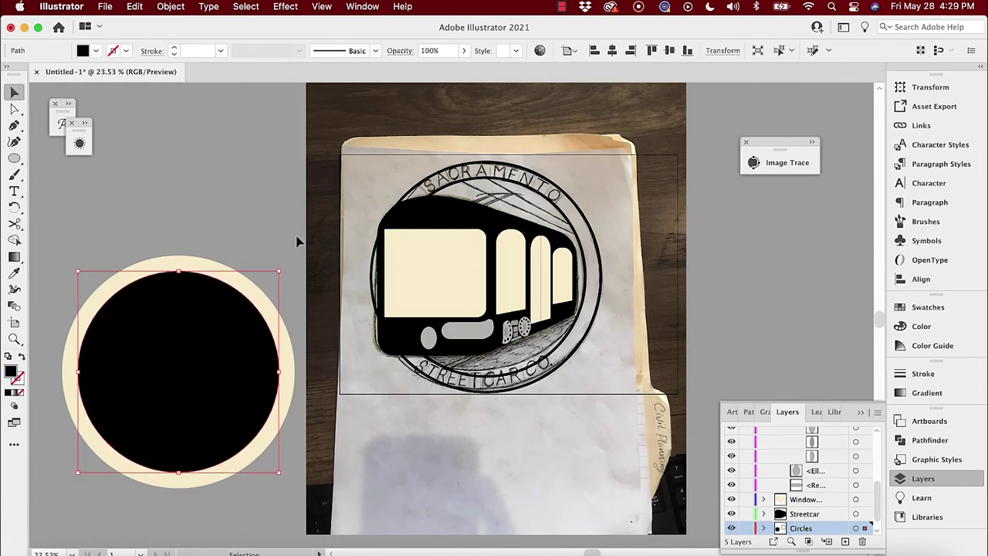
{"action": "key", "text": "v"}
{"action": "left_click", "coordinate": [215, 207]}
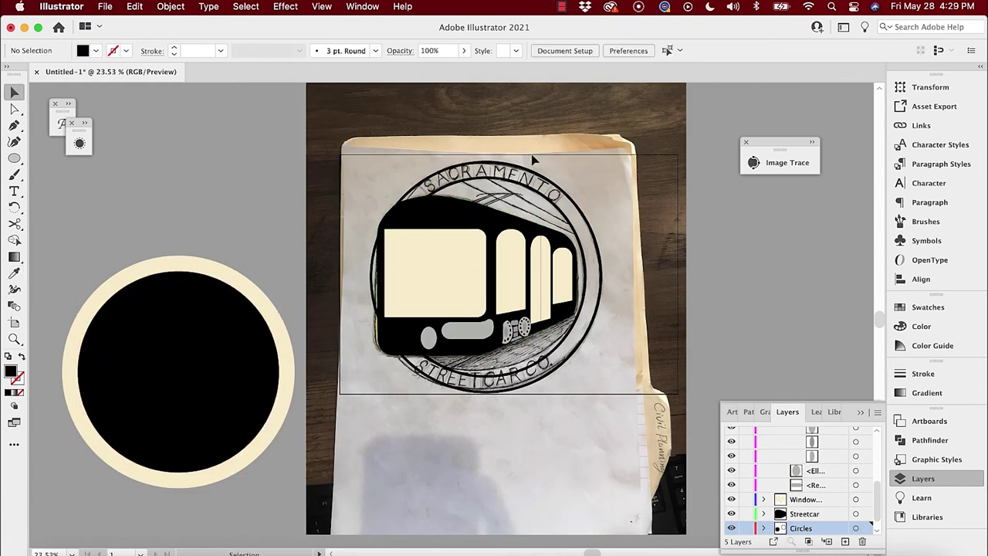
Expand the Circles layer and hide the two original ring ellipses over the sketch.
{"action": "left_click", "coordinate": [577, 205]}
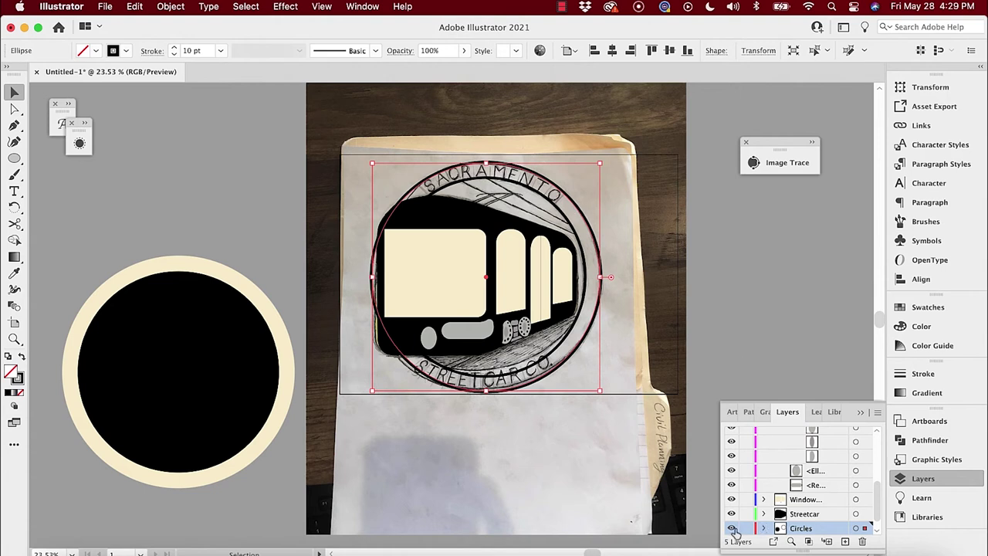
{"action": "left_click", "coordinate": [764, 529]}
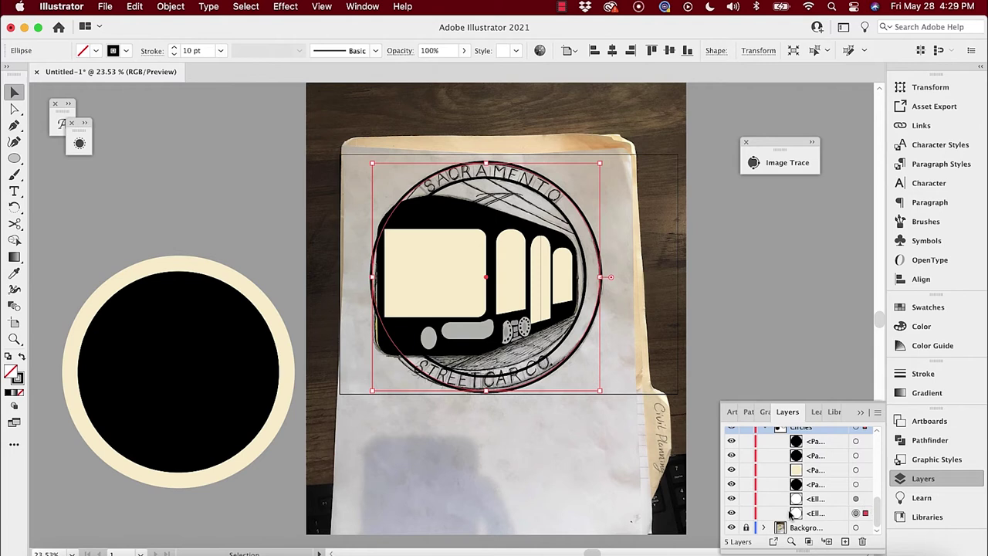
{"action": "left_click", "coordinate": [731, 513]}
{"action": "left_click", "coordinate": [731, 499]}
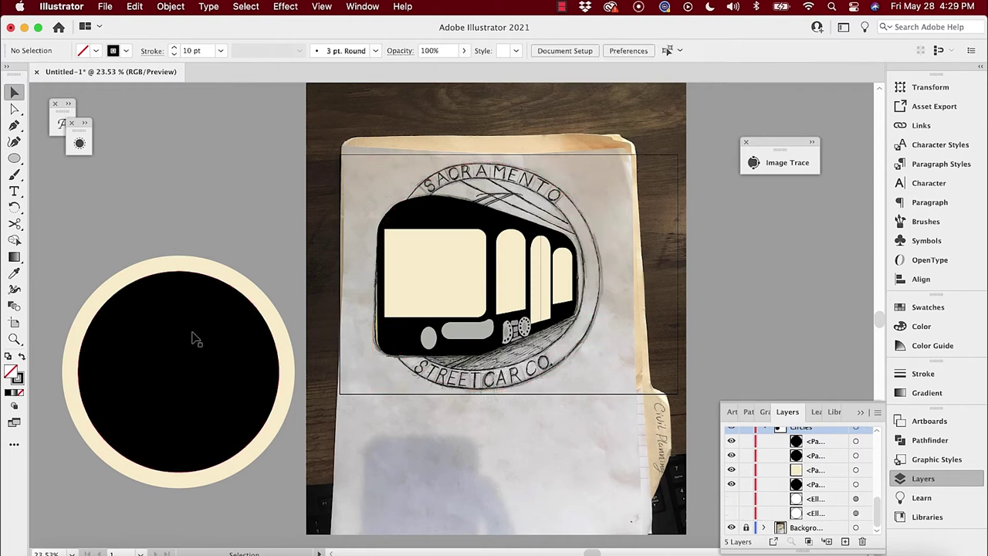
Move the filled disc copies behind the streetcar over the sketched badge, and hide the Background layer.
{"action": "left_click_drag", "start_coordinate": [85, 223], "coordinate": [258, 456]}
{"action": "left_click_drag", "start_coordinate": [219, 407], "coordinate": [517, 296]}
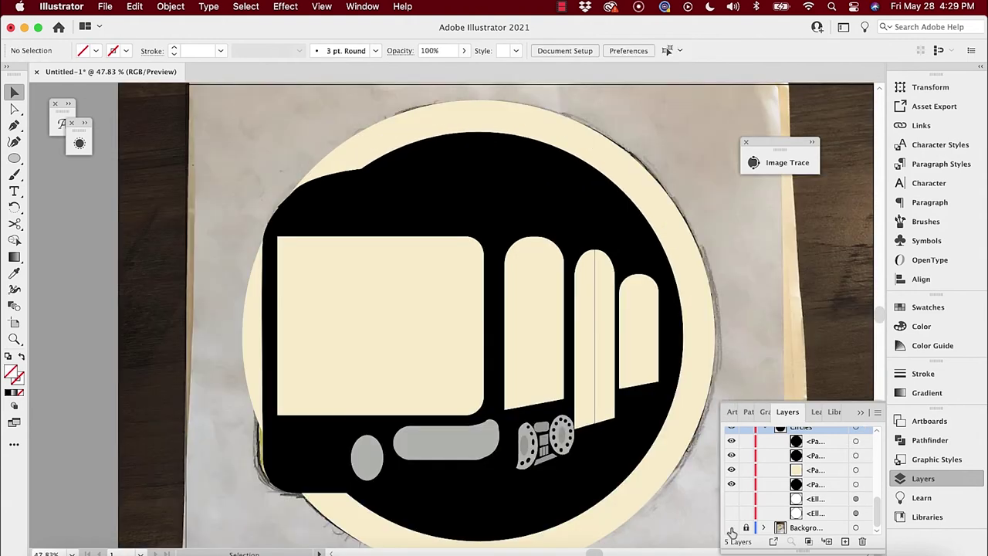
{"action": "left_click", "coordinate": [731, 528]}
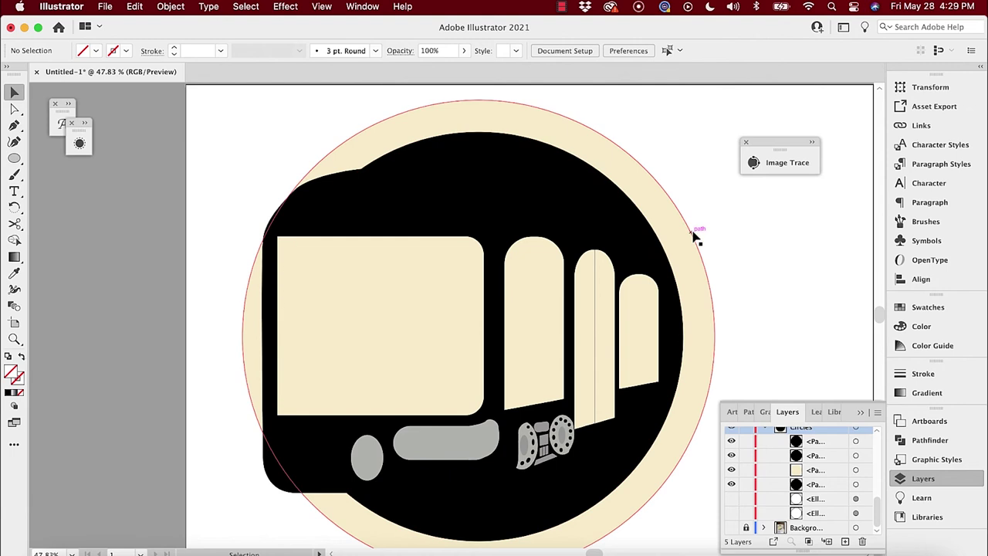
Try deleting the outermost cream disc, and undo the deletion.
{"action": "left_click", "coordinate": [688, 230]}
{"action": "key", "text": "Delete"}
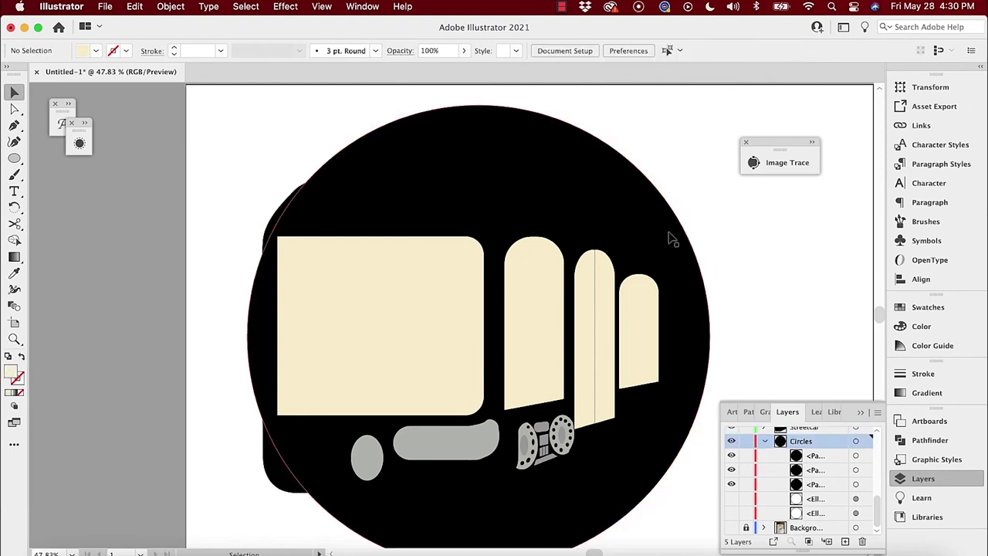
{"action": "key", "text": "super+z"}
Fill the front inner disc with the grey sampled from the streetcar's front panel using the Eyedropper.
{"action": "left_click", "coordinate": [660, 230]}
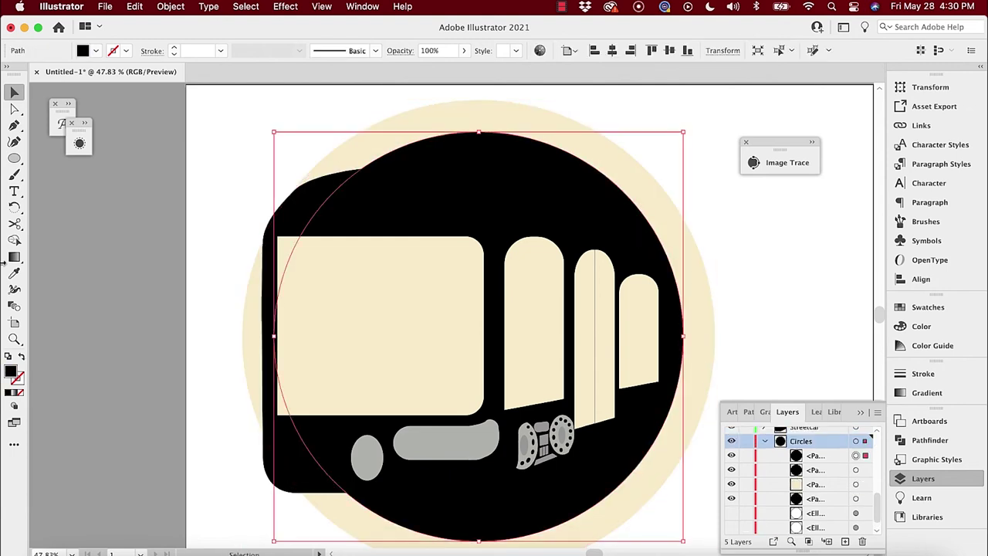
{"action": "left_click", "coordinate": [14, 273]}
{"action": "left_click", "coordinate": [434, 440]}
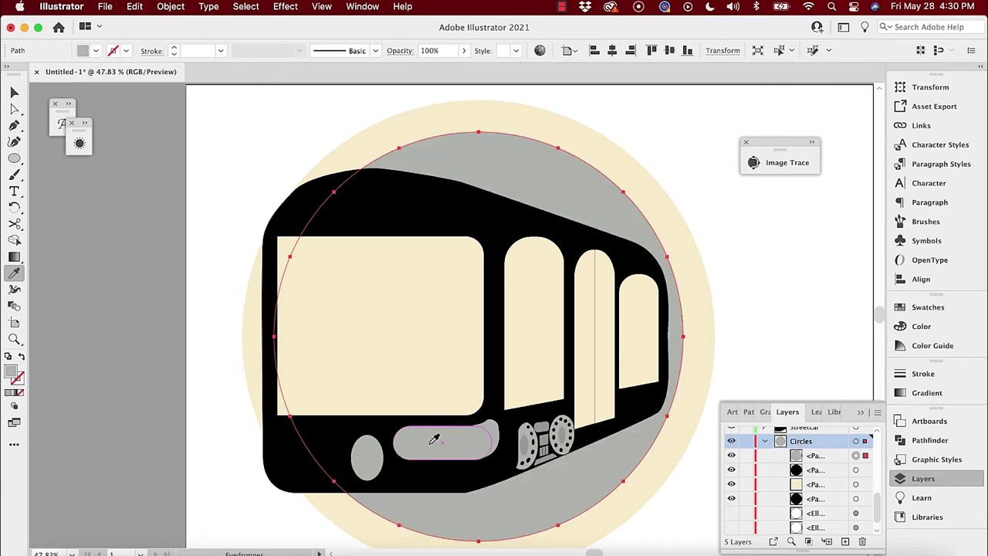
{"action": "key", "text": "v"}
{"action": "left_click", "coordinate": [808, 255]}
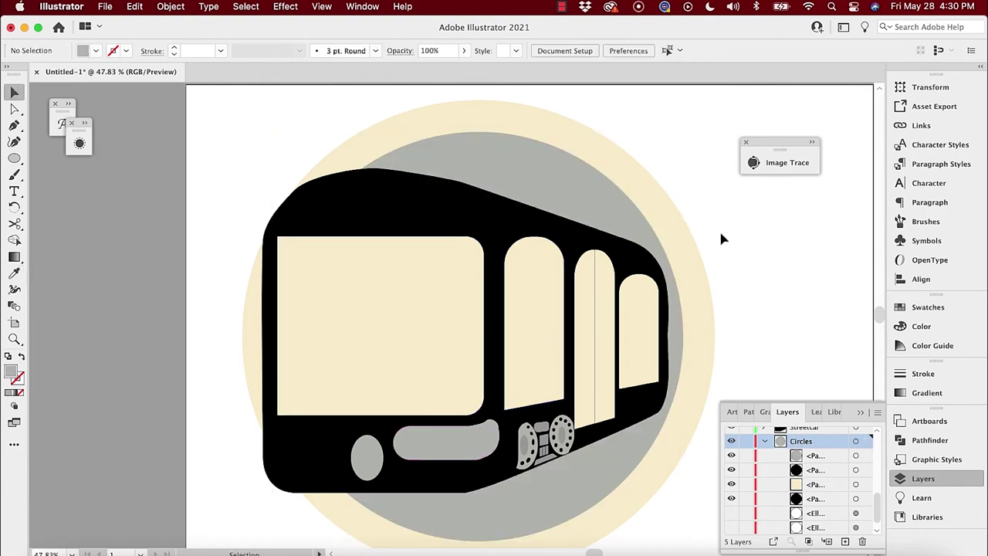
Recolor the outermost disc, trying the body's black and a yellow-orange before settling on coral FF9A74.
{"action": "left_click", "coordinate": [686, 249]}
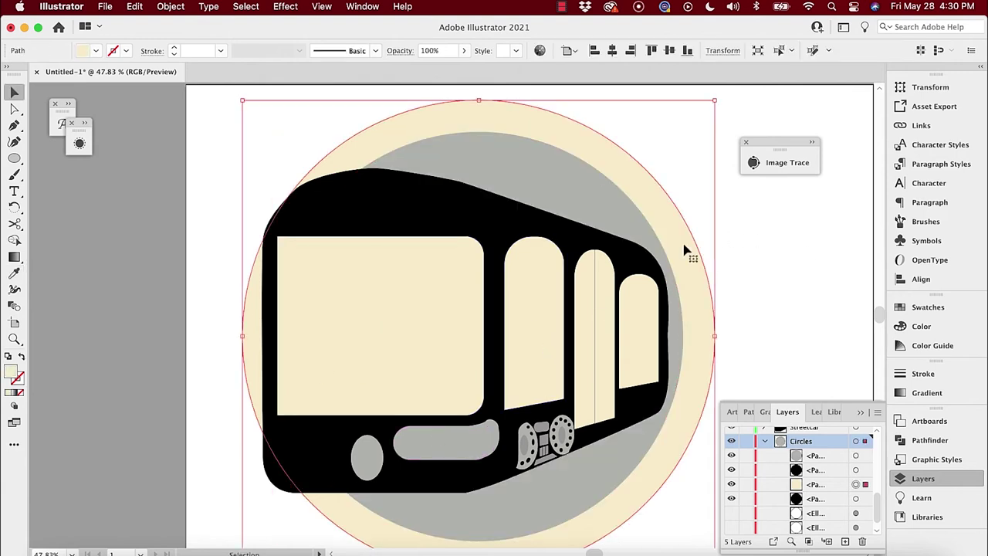
{"action": "left_click", "coordinate": [12, 274]}
{"action": "left_click", "coordinate": [400, 198]}
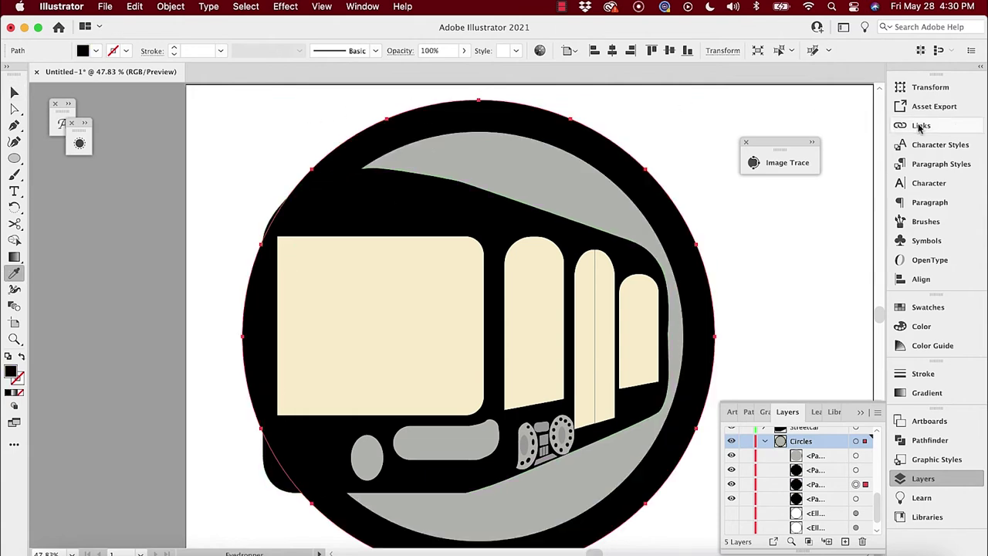
{"action": "left_click", "coordinate": [906, 331]}
{"action": "left_click", "coordinate": [741, 348]}
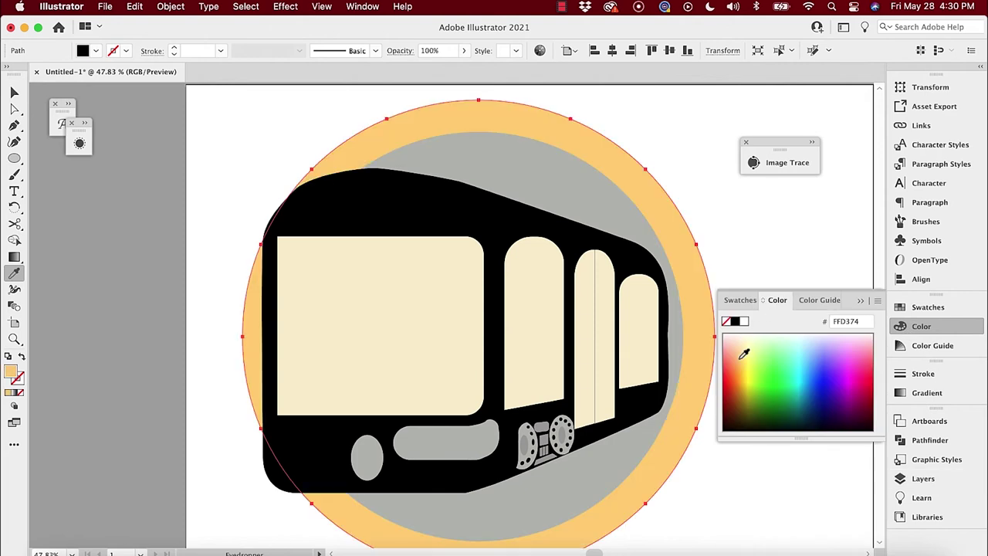
{"action": "left_click", "coordinate": [734, 353]}
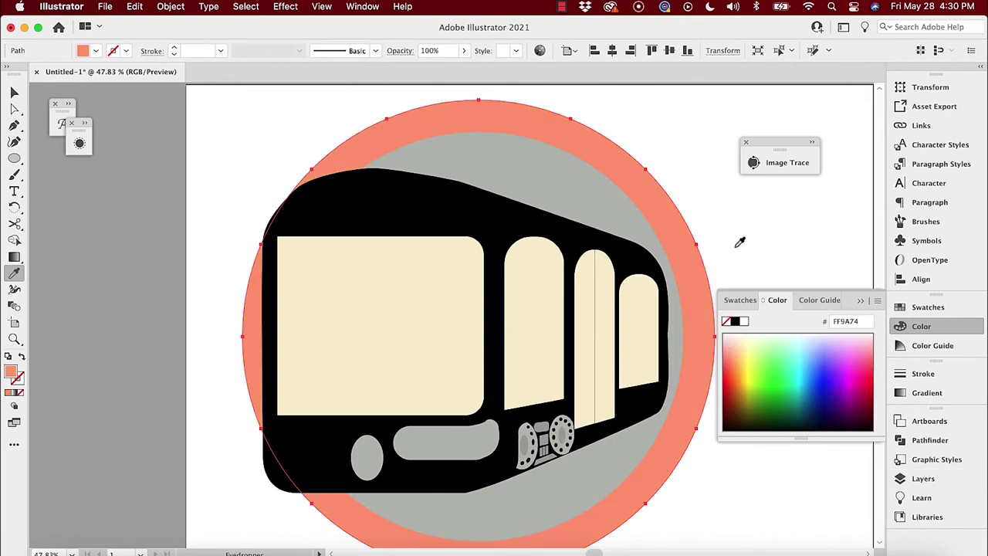
{"action": "key", "text": "v"}
{"action": "left_click", "coordinate": [728, 218]}
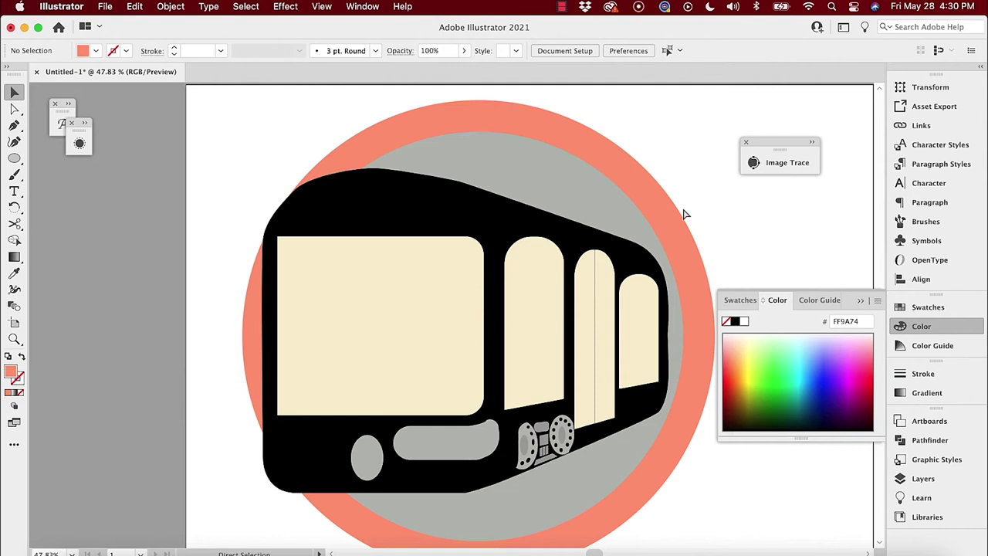
Check the ring paths in Outline view, isolate the outermost disc and fill it with the streetcar body's black.
{"action": "key", "text": "super+y"}
{"action": "left_click", "coordinate": [681, 216]}
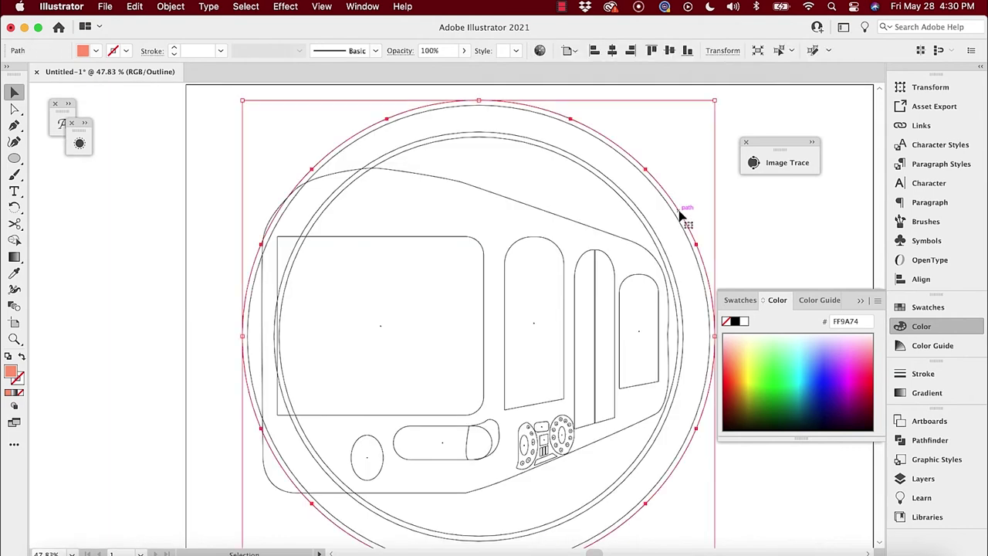
{"action": "key", "text": "super+y"}
{"action": "double_click", "coordinate": [681, 217]}
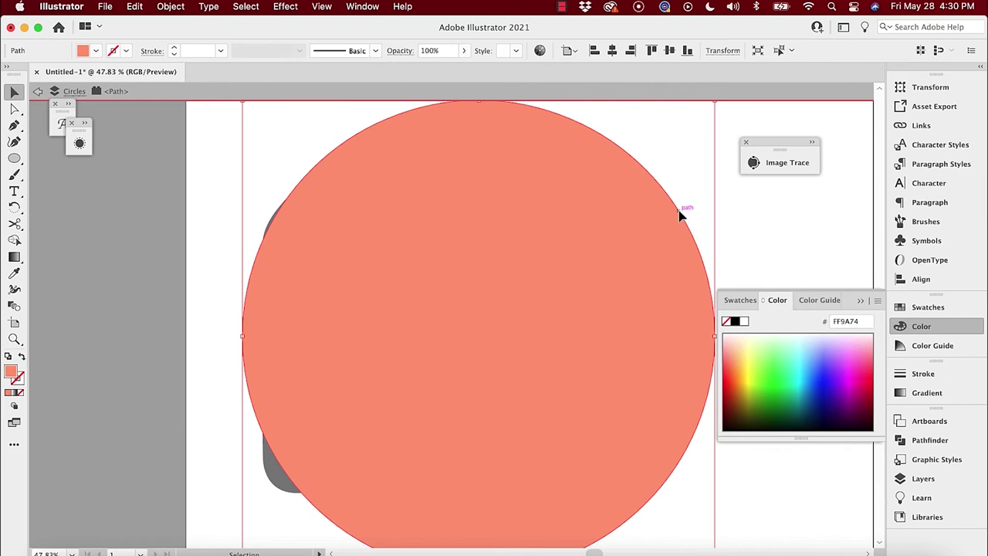
{"action": "left_click", "coordinate": [12, 274]}
{"action": "left_click", "coordinate": [281, 469]}
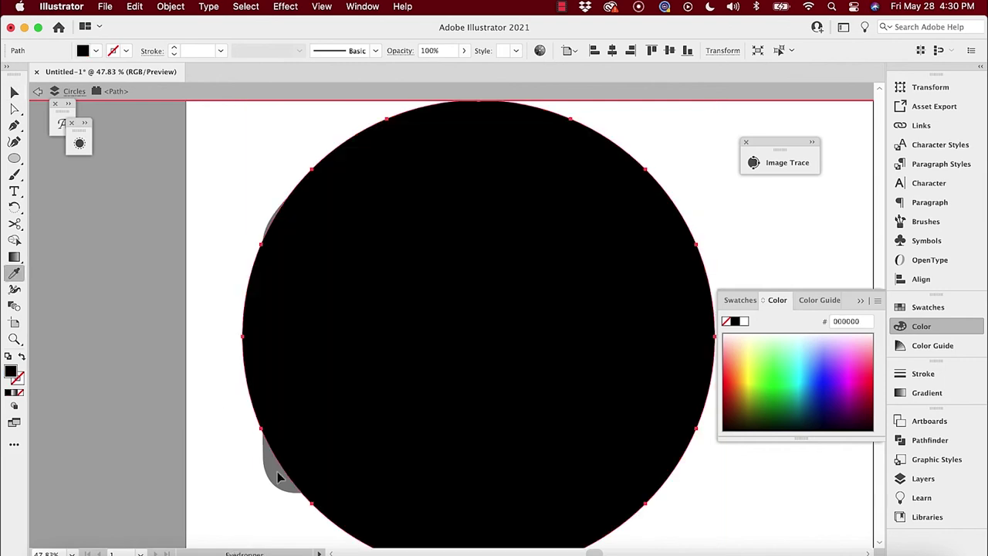
{"action": "key", "text": "v"}
{"action": "double_click", "coordinate": [152, 429]}
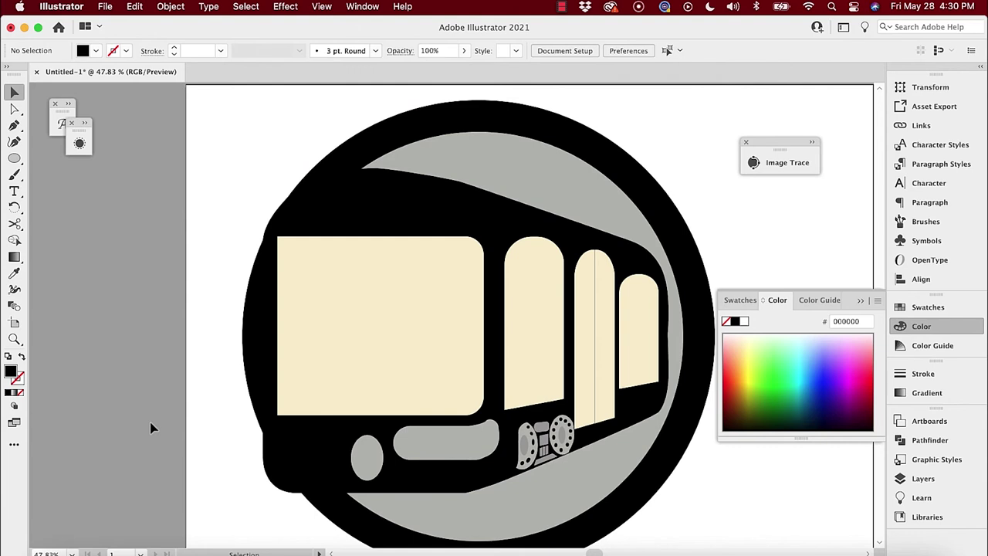
Inspect the overlapping circle paths in isolation and Outline view, and delete the outermost black disc.
{"action": "left_click", "coordinate": [549, 166]}
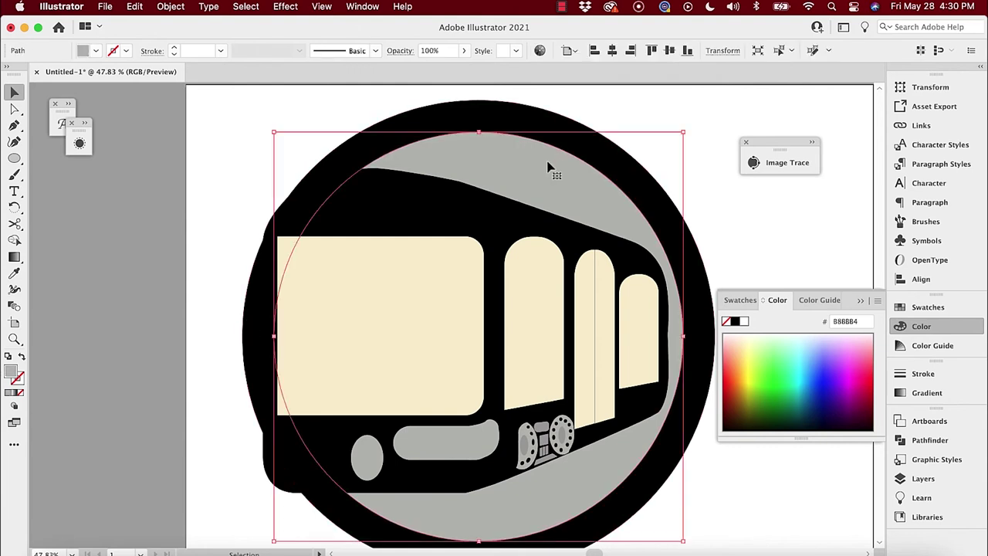
{"action": "double_click", "coordinate": [546, 126]}
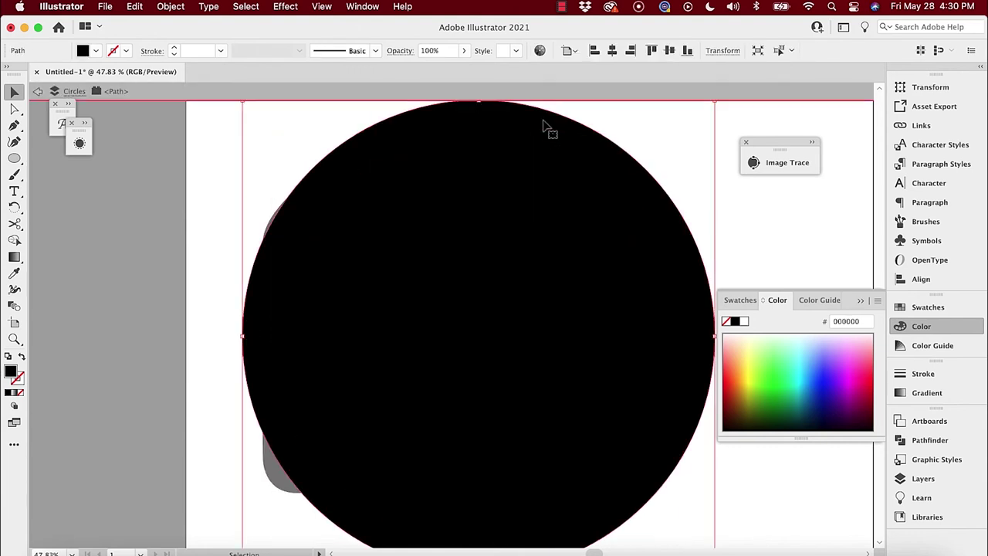
{"action": "key", "text": "super+y"}
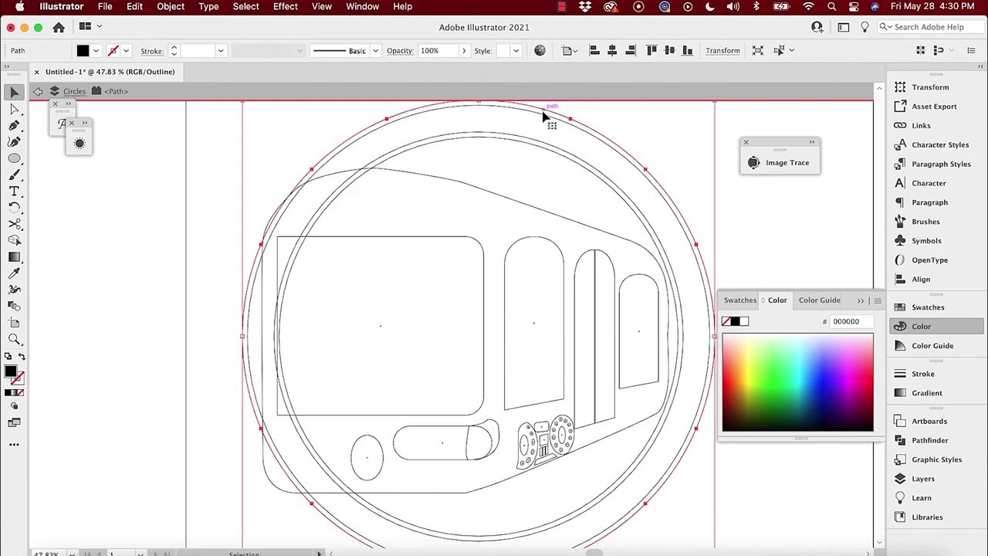
{"action": "left_click", "coordinate": [543, 121]}
{"action": "key", "text": "super+y"}
{"action": "key", "text": "Escape"}
{"action": "left_click", "coordinate": [545, 122]}
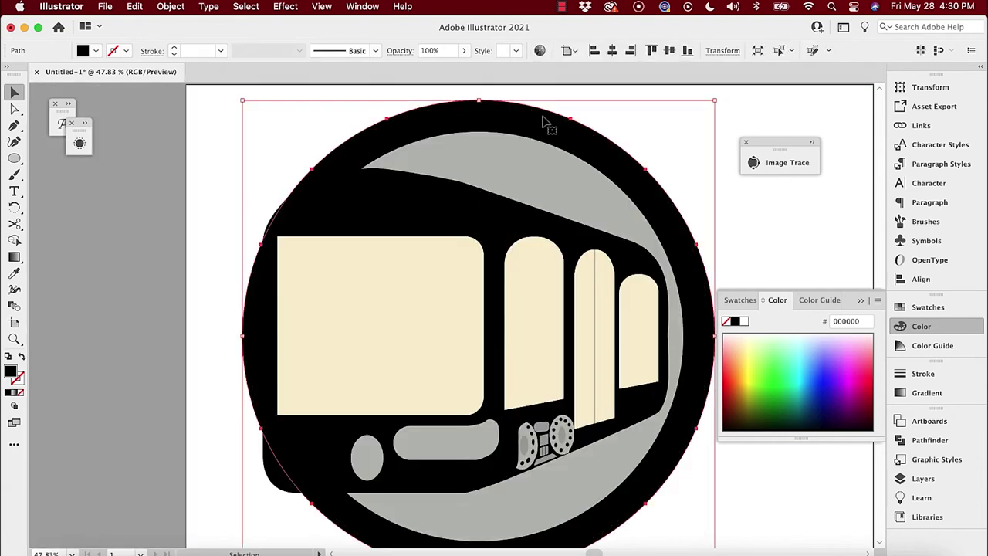
{"action": "key", "text": "super+z"}
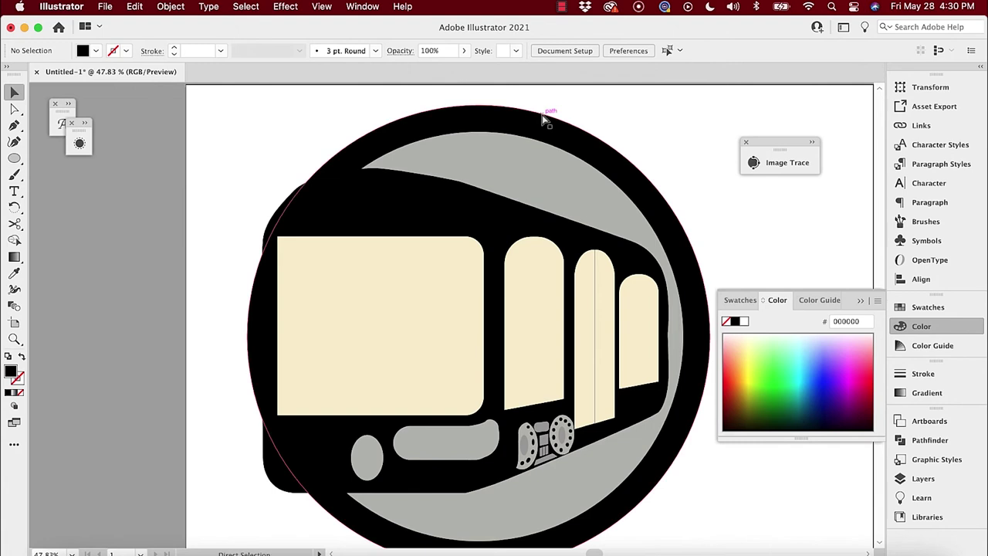
Restore the deleted outermost black disc and fill the circle just inside it with the windows' cream using the Eyedropper.
{"action": "key", "text": "super+shift+z"}
{"action": "key", "text": "super+y"}
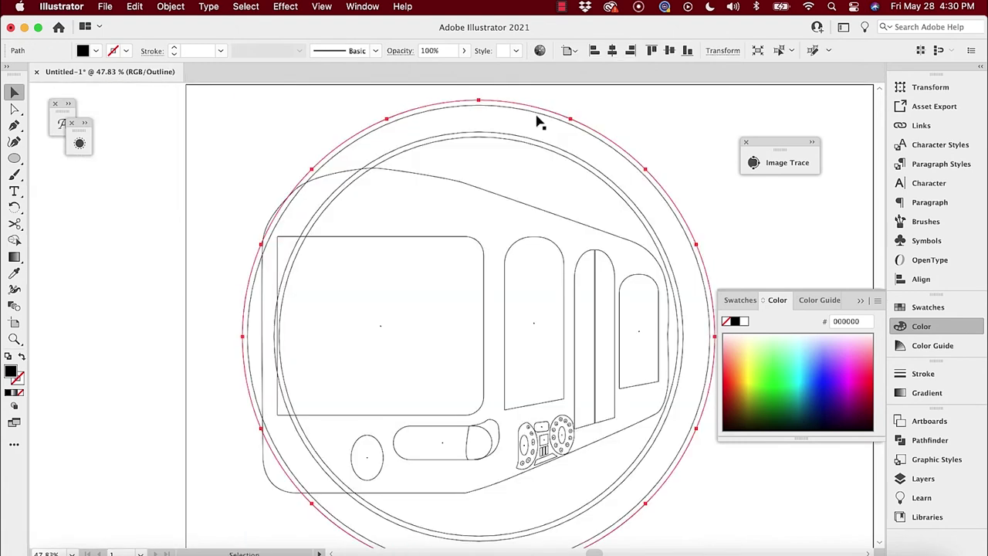
{"action": "key", "text": "super"}
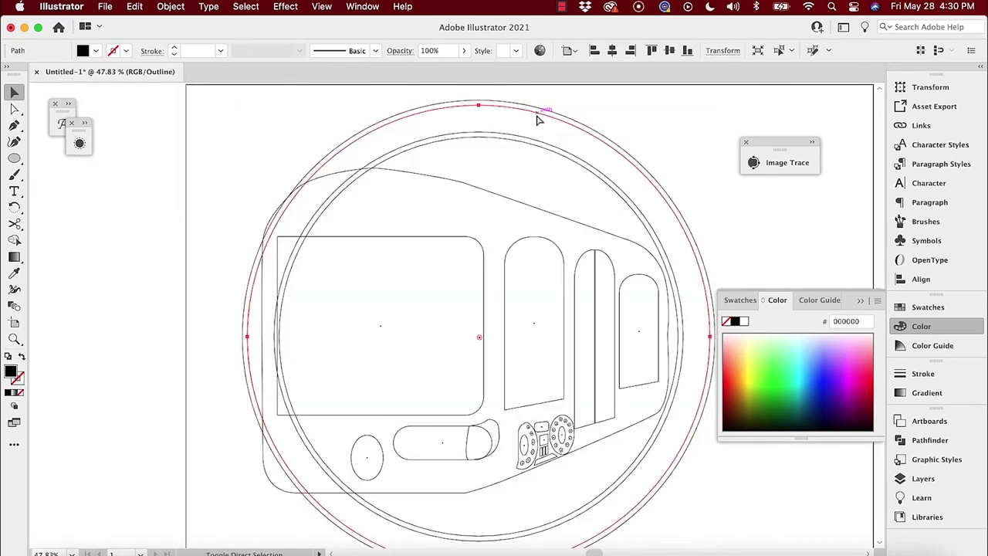
{"action": "left_click", "coordinate": [17, 274]}
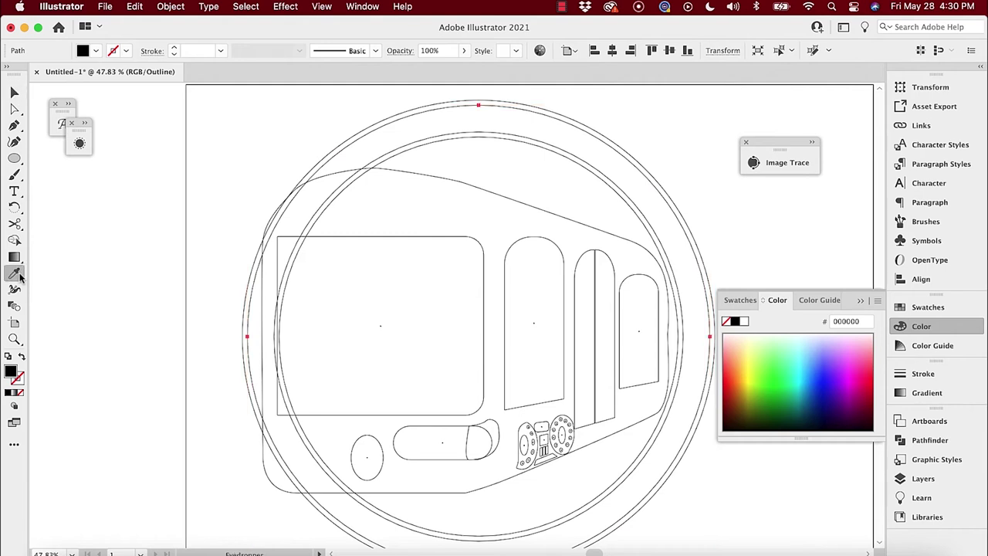
{"action": "key", "text": "super+y"}
{"action": "left_click", "coordinate": [328, 306]}
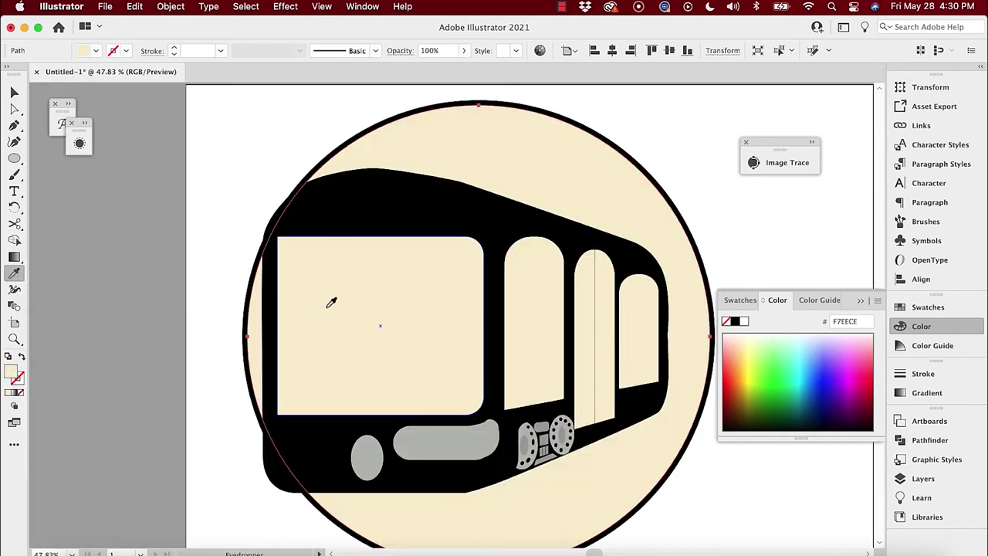
{"action": "key", "text": "v"}
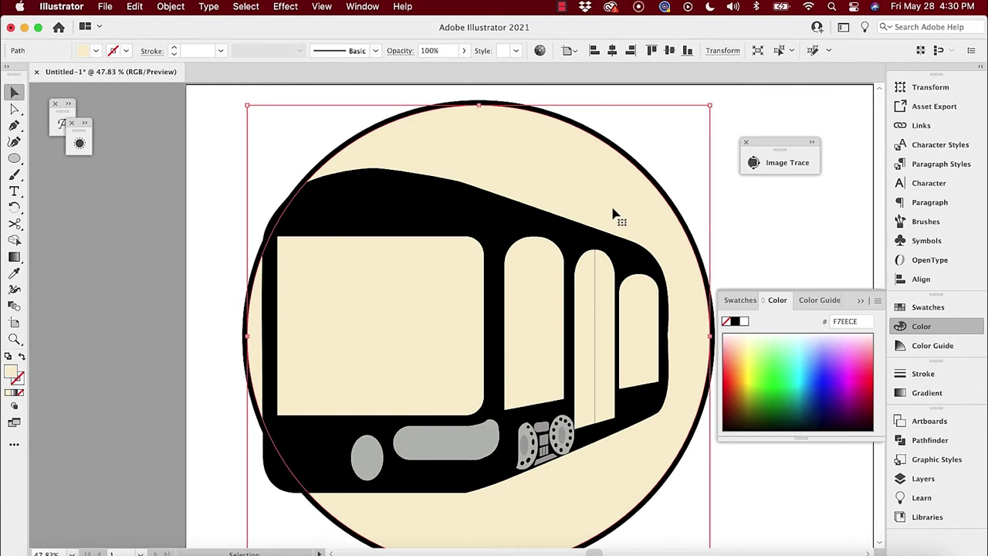
Subtract the cream disc from the outermost black disc with Minus Front, making a thin black outer ring.
{"action": "left_click", "coordinate": [681, 218], "text": "shift"}
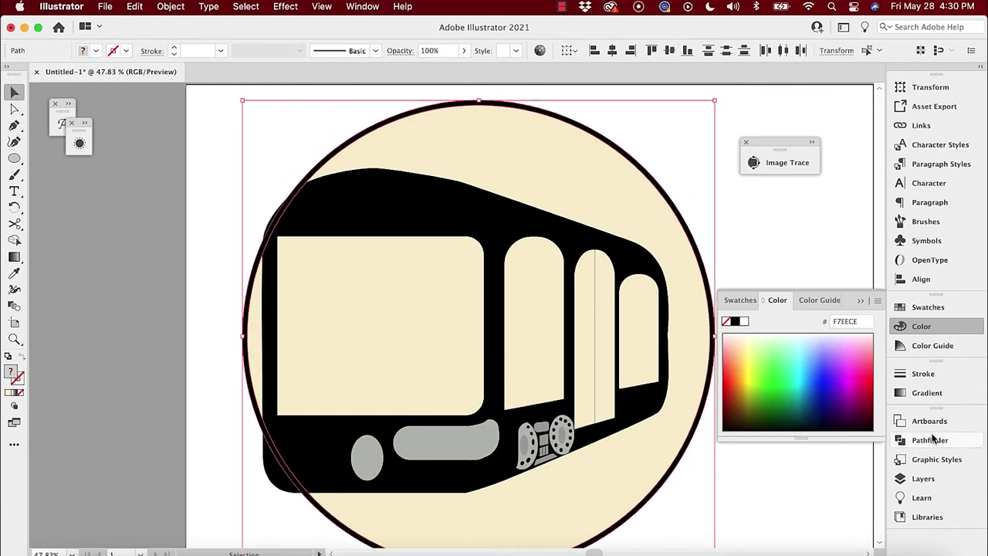
{"action": "left_click", "coordinate": [904, 440]}
{"action": "left_click", "coordinate": [765, 449]}
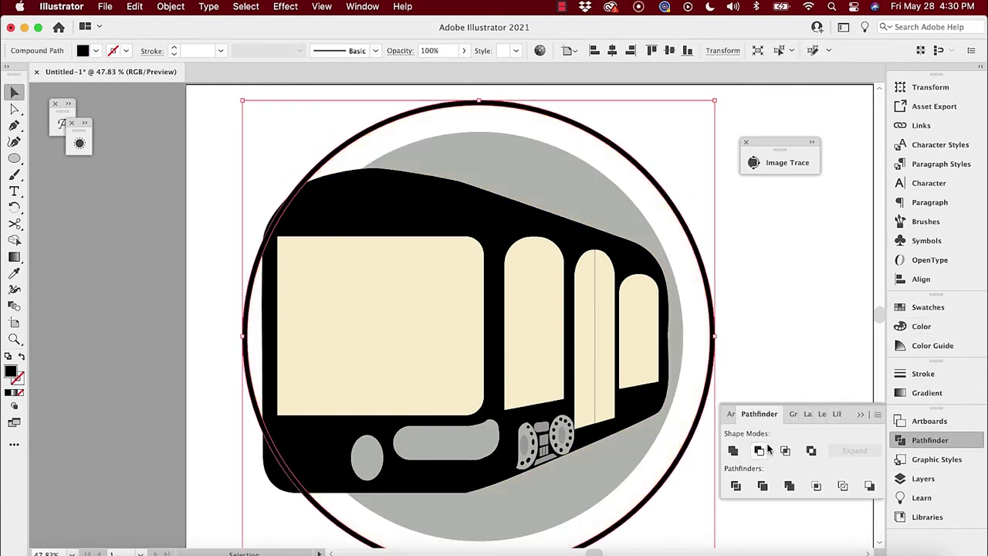
{"action": "left_click", "coordinate": [781, 255]}
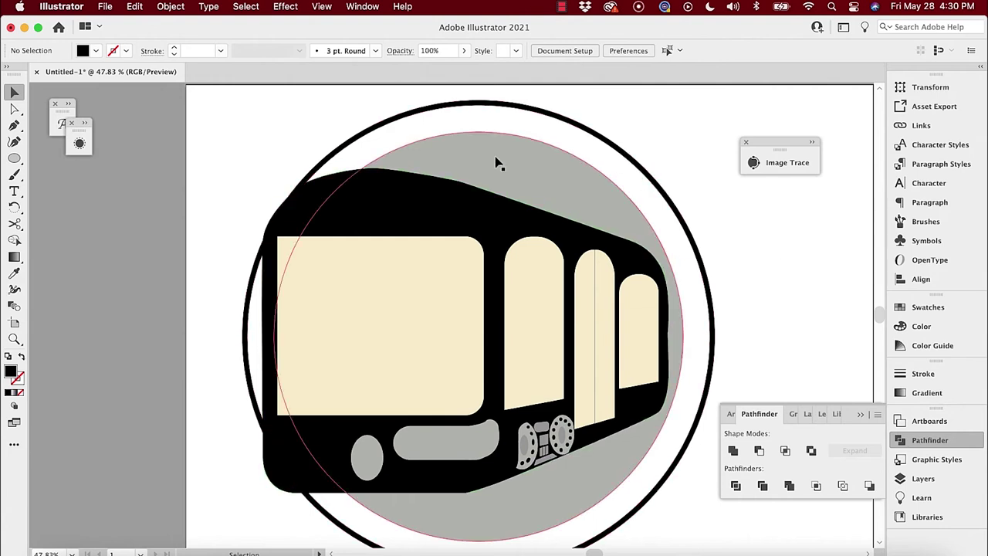
Show the background layer with the hand-drawn sketch behind the badge.
{"action": "scroll", "coordinate": [456, 151], "scroll_direction": "down", "scroll_amount": 5}
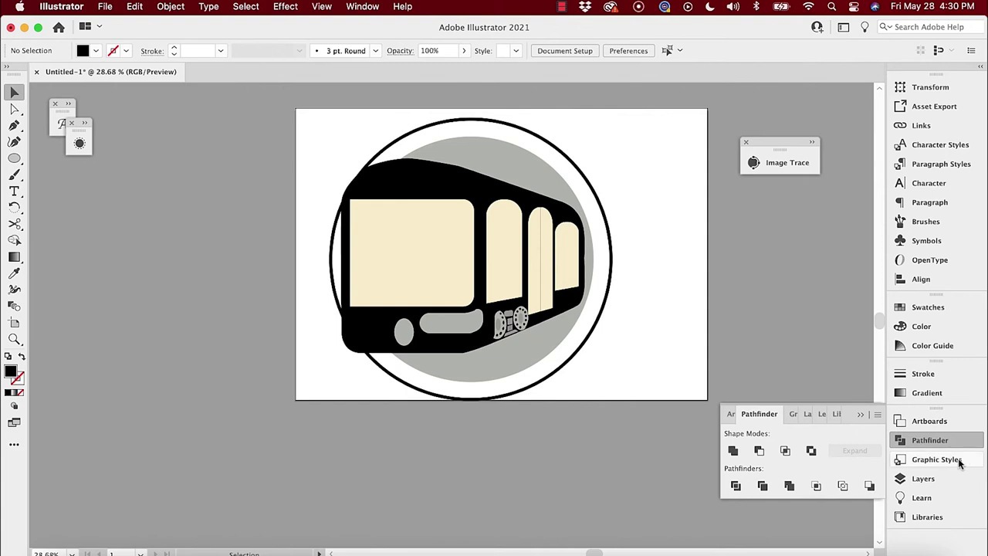
{"action": "left_click", "coordinate": [922, 479]}
{"action": "left_click", "coordinate": [732, 527]}
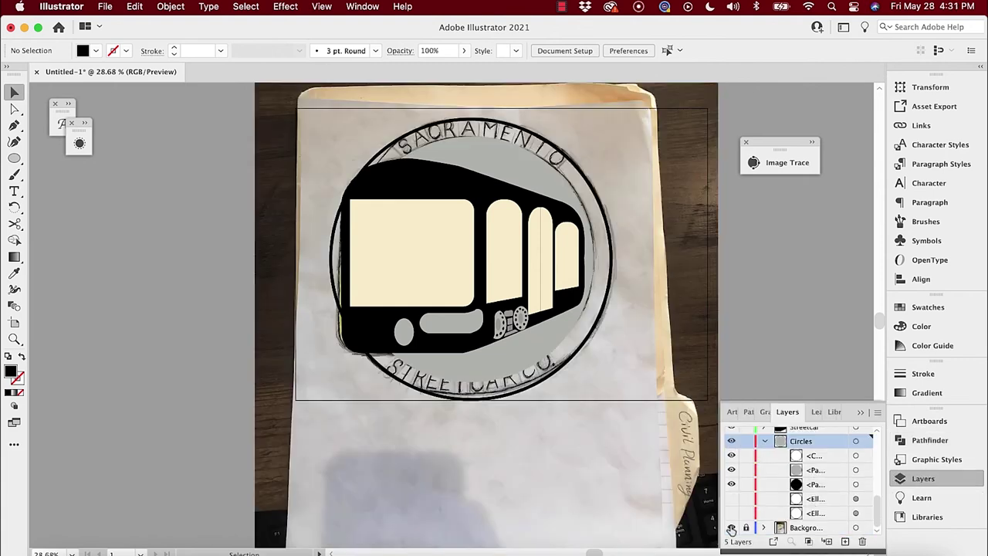
{"action": "scroll", "coordinate": [520, 478], "scroll_direction": "up", "scroll_amount": 6}
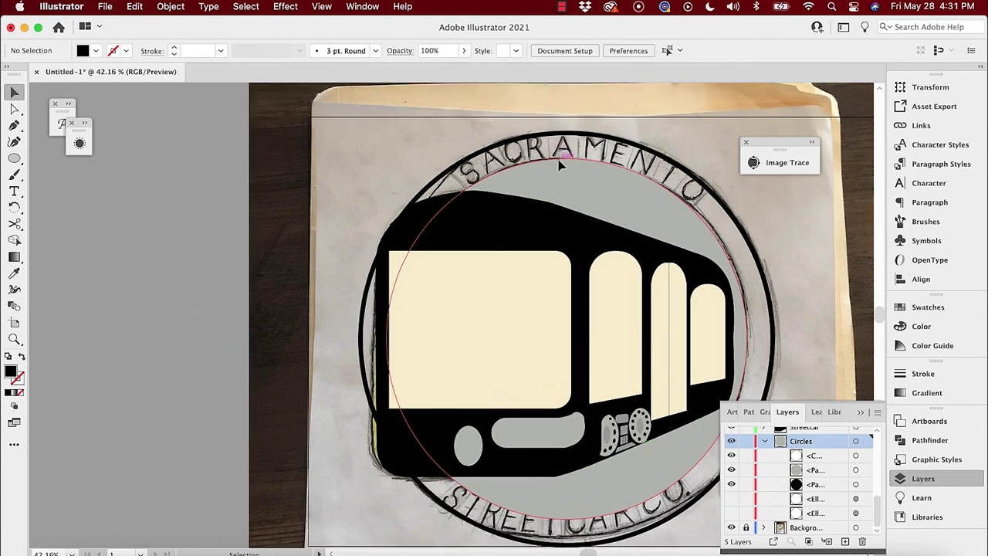
Duplicate the grey inner disc and move the copy off the artboard, to the left of the sketch.
{"action": "left_click", "coordinate": [559, 160]}
{"action": "left_click_drag", "start_coordinate": [562, 163], "coordinate": [20, 395]}
{"action": "left_click_drag", "start_coordinate": [386, 313], "coordinate": [60, 299]}
{"action": "key", "text": "Left"}
{"action": "key", "text": "Left"}
{"action": "key", "text": "Left"}
{"action": "key", "text": "Left"}
{"action": "key", "text": "Left"}
{"action": "key", "text": "Left"}
{"action": "key", "text": "Left"}
{"action": "key", "text": "Left"}
{"action": "key", "text": "Left"}
{"action": "key", "text": "Left"}
{"action": "key", "text": "Left"}
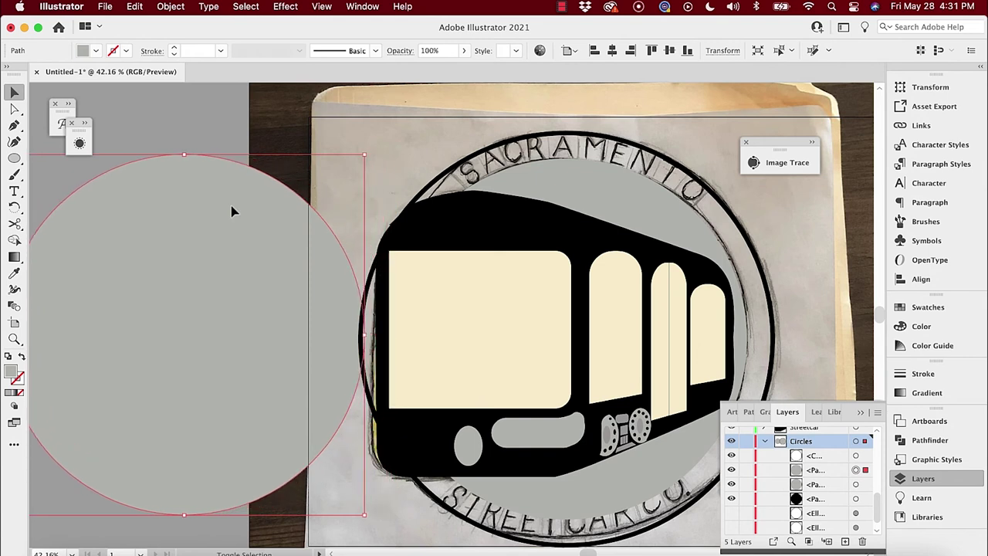
{"action": "key", "text": "Left"}
{"action": "key", "text": "Left"}
{"action": "key", "text": "Left"}
{"action": "key", "text": "Left"}
{"action": "key", "text": "Left"}
{"action": "key", "text": "Left"}
{"action": "key", "text": "Left"}
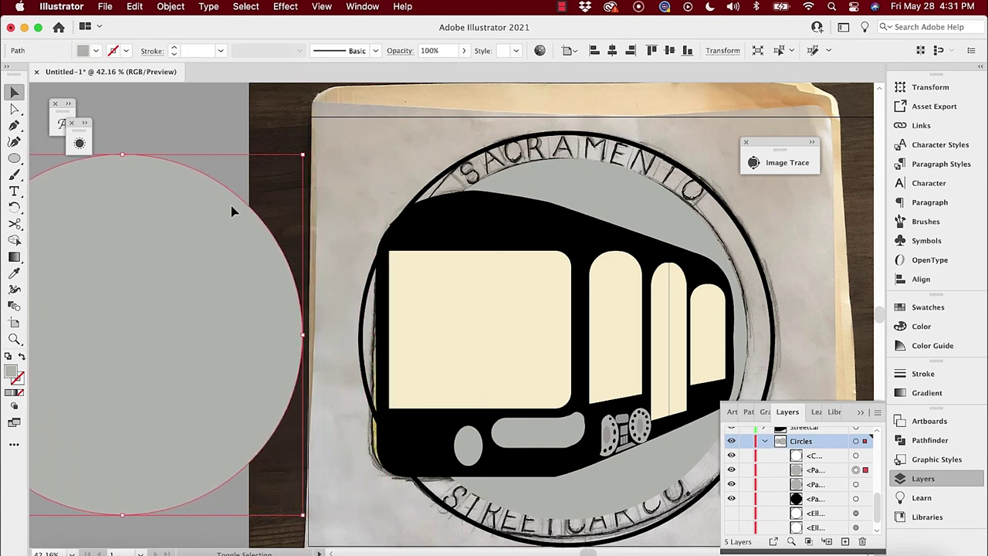
{"action": "key", "text": "Left"}
{"action": "key", "text": "Left"}
{"action": "key", "text": "Left"}
{"action": "key", "text": "Left"}
{"action": "key", "text": "Left"}
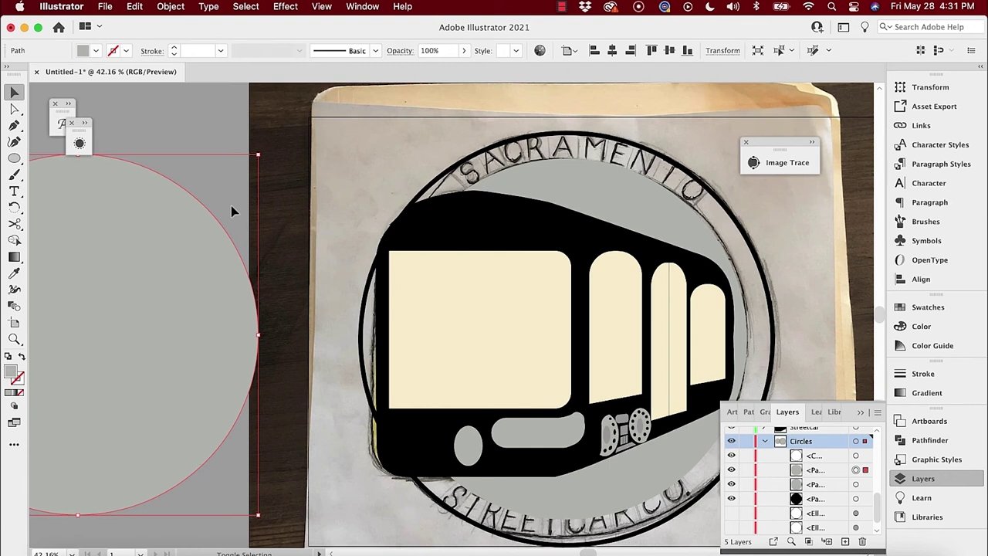
{"action": "scroll", "coordinate": [357, 227], "scroll_direction": "left", "scroll_amount": 5}
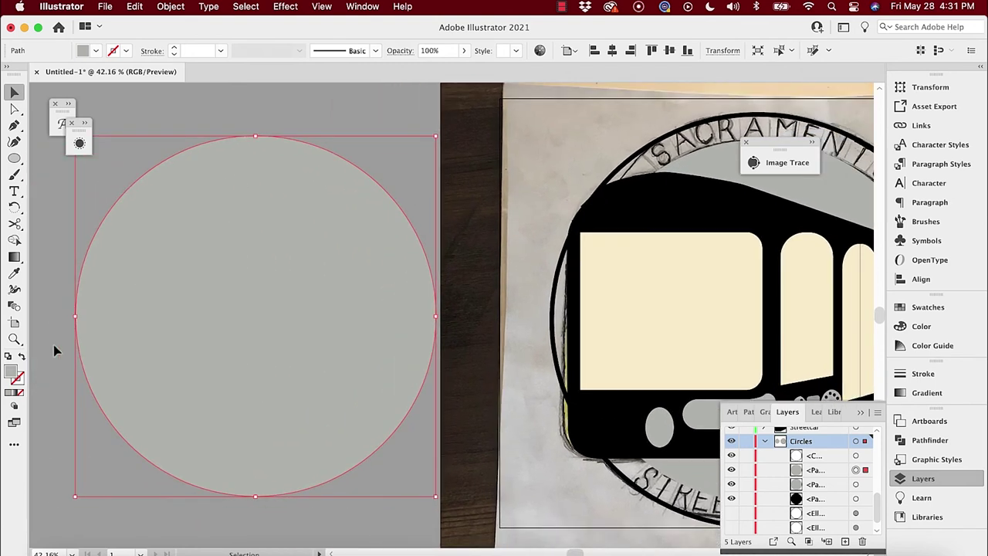
Remove the copied circle's fill and replace its placeholder path text with "Sacramento" along the circle.
{"action": "left_click", "coordinate": [22, 391]}
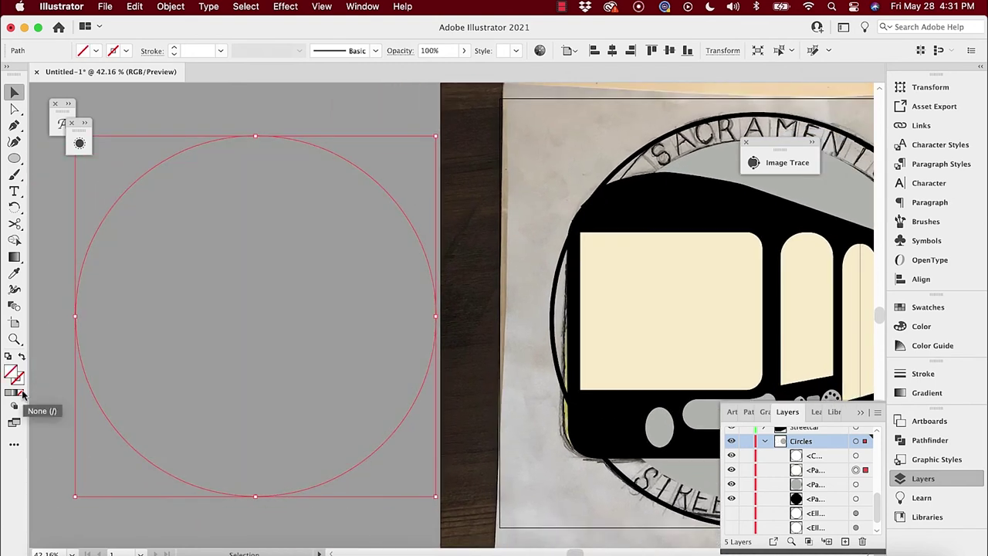
{"action": "key", "text": "t"}
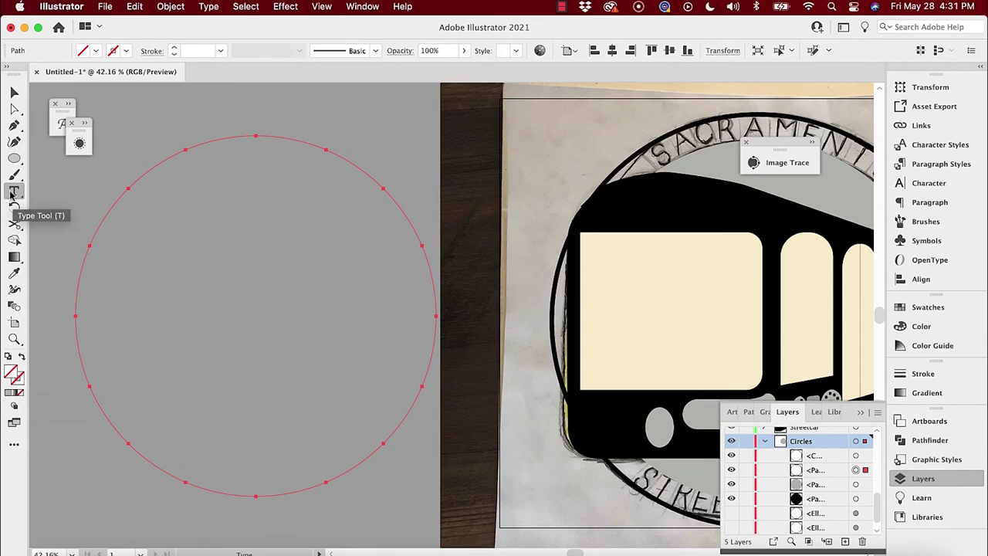
{"action": "left_click", "coordinate": [256, 135]}
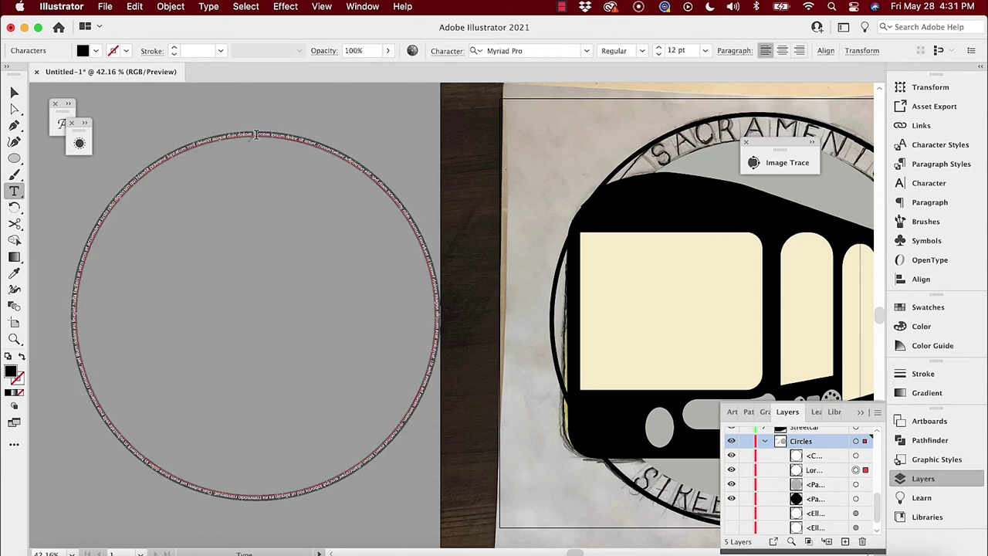
{"action": "key", "text": "BackSpace"}
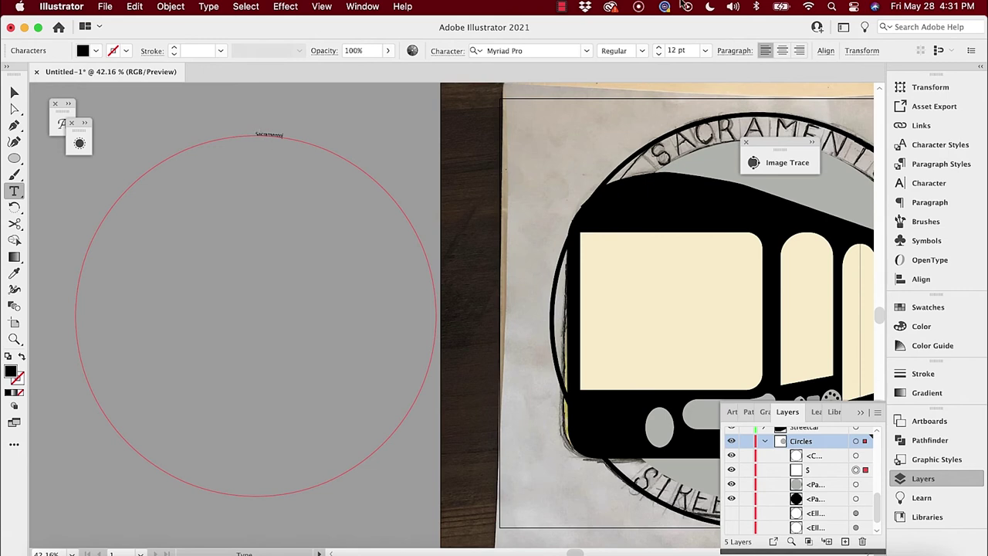
Center-align the "Sacramento" path text and shift it around the circle so it arches over the top.
{"action": "left_click", "coordinate": [782, 51]}
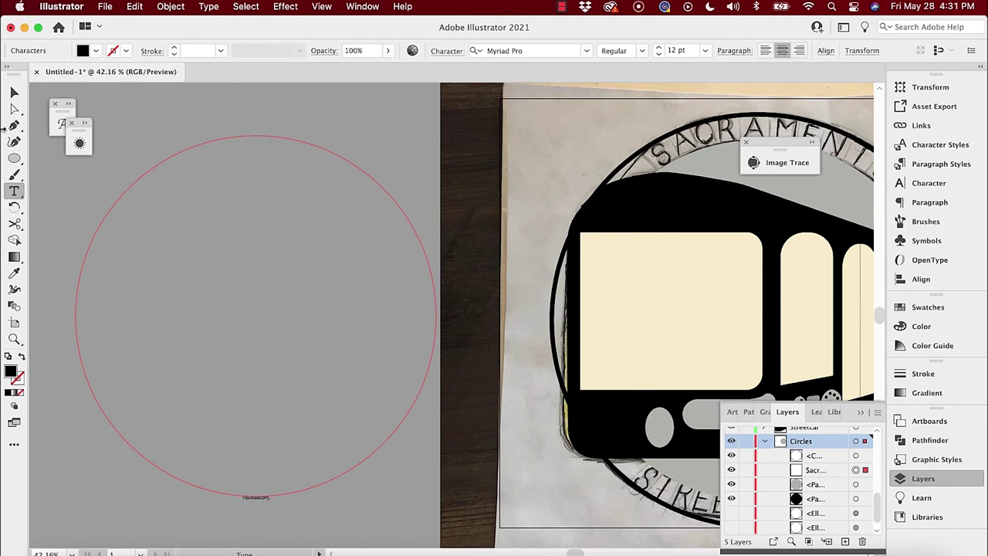
{"action": "left_click", "coordinate": [14, 92]}
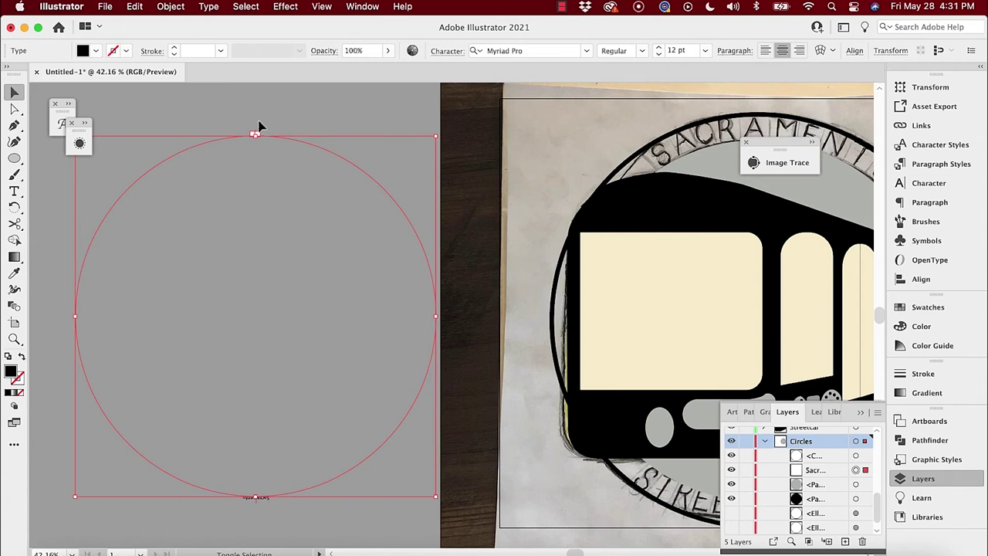
{"action": "left_click_drag", "start_coordinate": [255, 134], "coordinate": [217, 419]}
{"action": "left_click", "coordinate": [290, 107]}
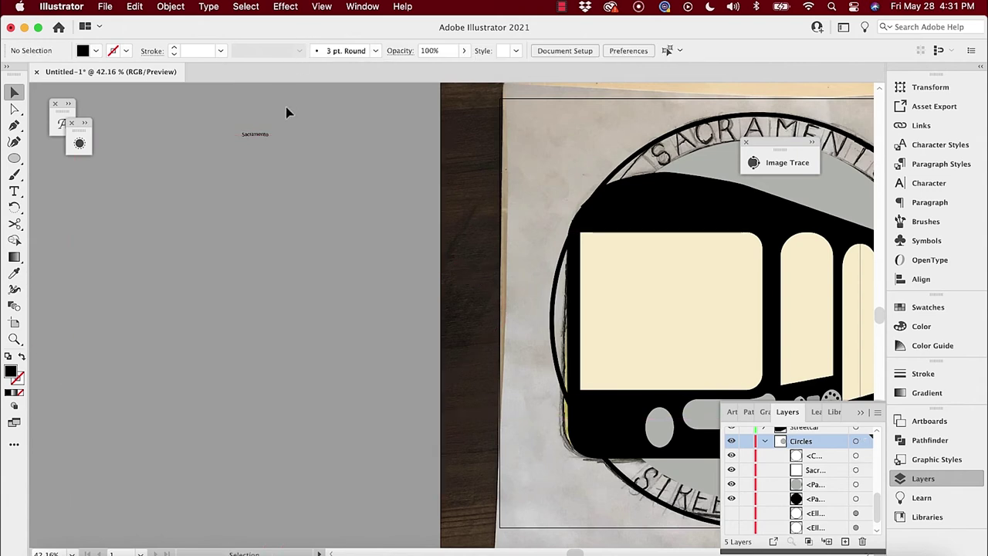
Set the "Sacramento" path text to 60 pt and All Caps.
{"action": "left_click", "coordinate": [250, 133]}
{"action": "left_click", "coordinate": [657, 47]}
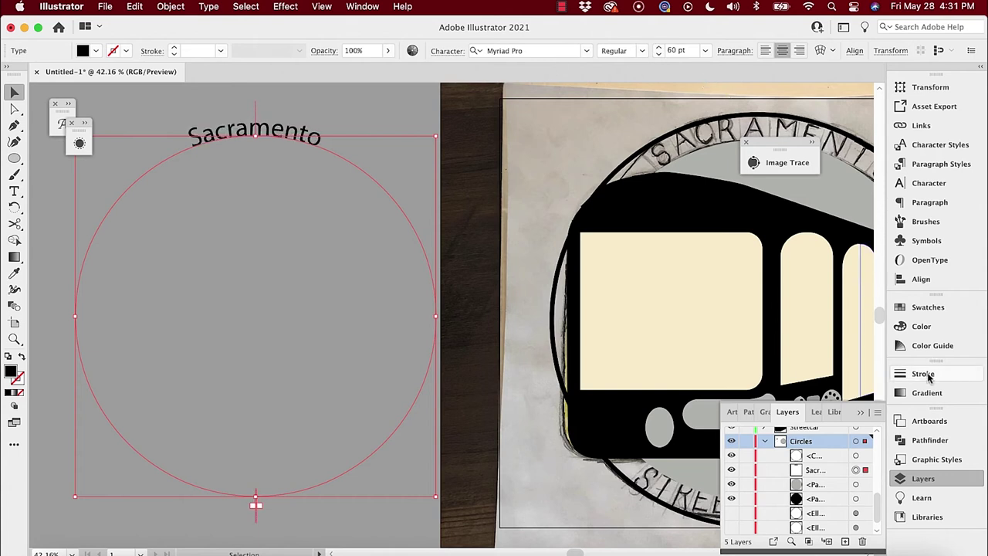
{"action": "left_click", "coordinate": [929, 183]}
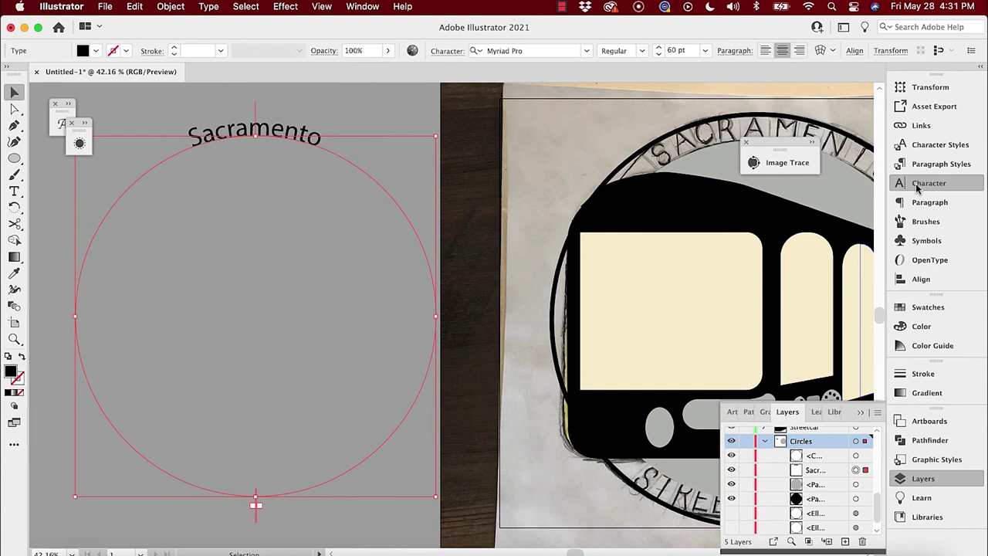
{"action": "left_click", "coordinate": [733, 221]}
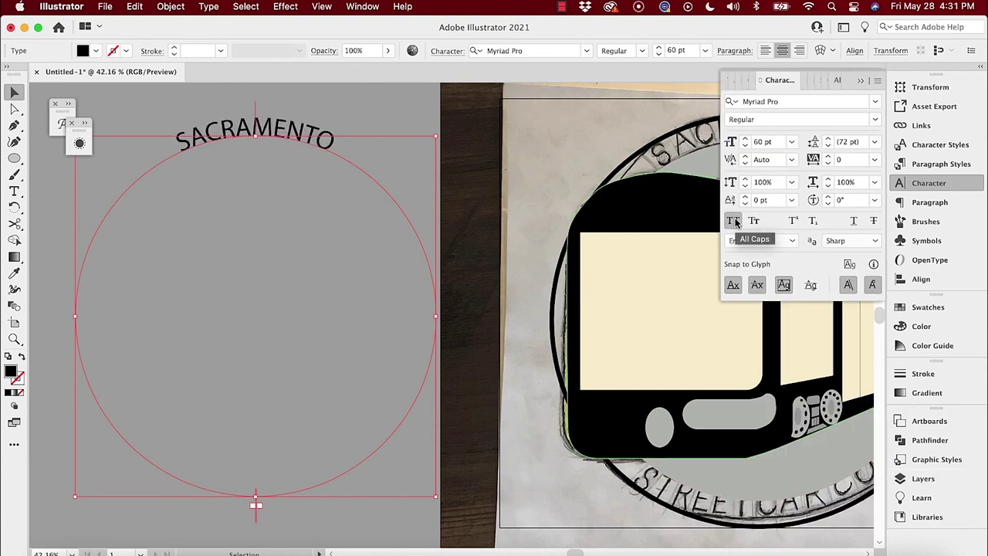
Set the path text's tracking to 100 and its font to Montserrat Regular.
{"action": "left_click", "coordinate": [828, 157]}
{"action": "left_click", "coordinate": [828, 156]}
{"action": "left_click", "coordinate": [828, 157]}
{"action": "left_click", "coordinate": [828, 157]}
{"action": "left_click", "coordinate": [828, 157]}
{"action": "left_click", "coordinate": [828, 157]}
{"action": "left_click", "coordinate": [829, 157]}
{"action": "left_click", "coordinate": [828, 157]}
{"action": "left_click", "coordinate": [828, 157]}
{"action": "left_click", "coordinate": [828, 156]}
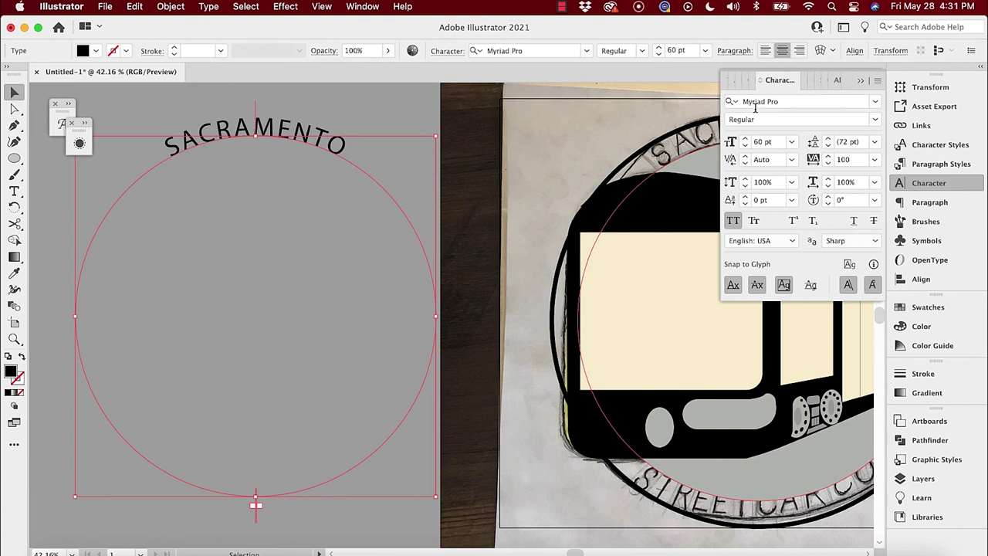
{"action": "left_click", "coordinate": [877, 102]}
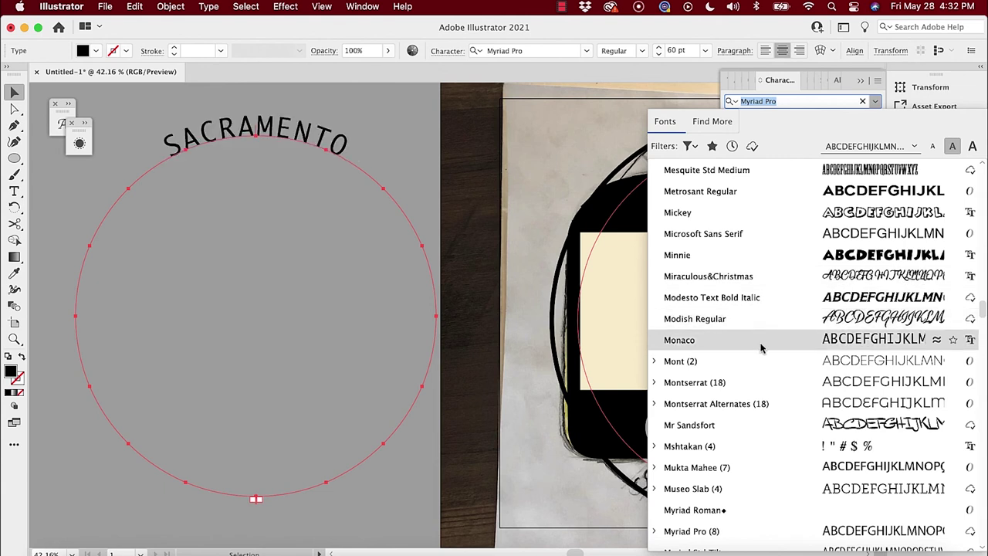
{"action": "left_click", "coordinate": [755, 390]}
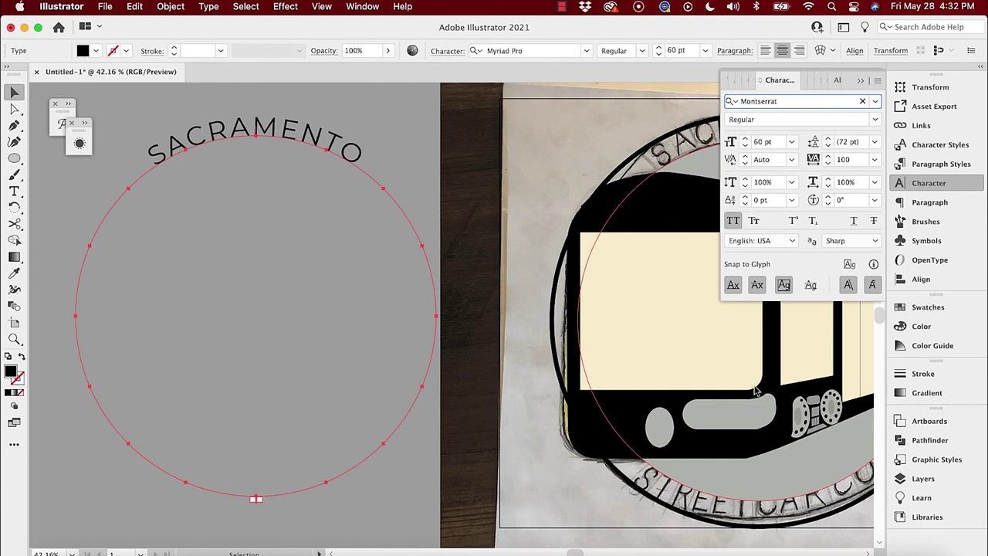
Move the "SACRAMENTO" path text onto the badge so its circle matches the grey inner disc, over the sketched lettering.
{"action": "key", "text": "super+minus"}
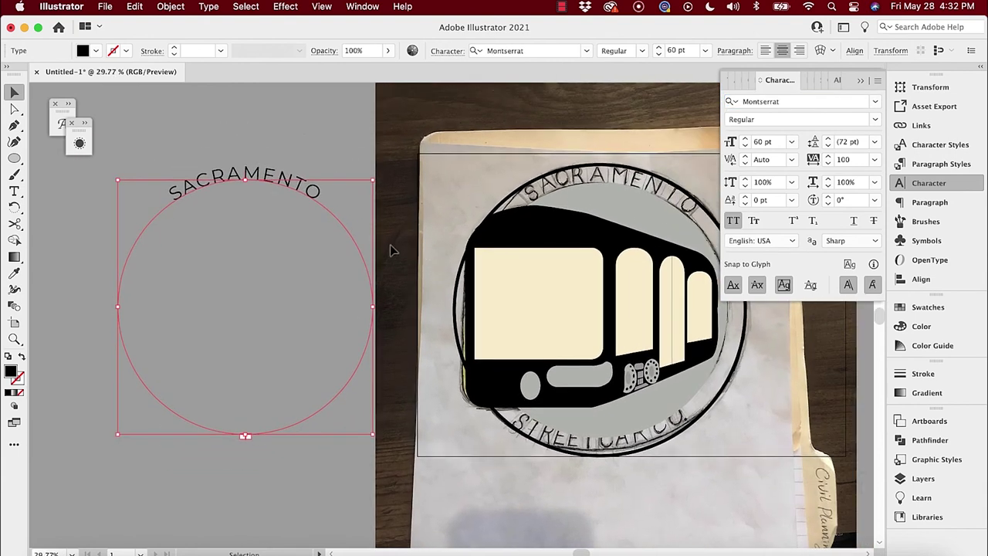
{"action": "left_click_drag", "start_coordinate": [324, 209], "coordinate": [678, 216]}
{"action": "scroll", "coordinate": [628, 159], "scroll_direction": "up", "scroll_amount": 3}
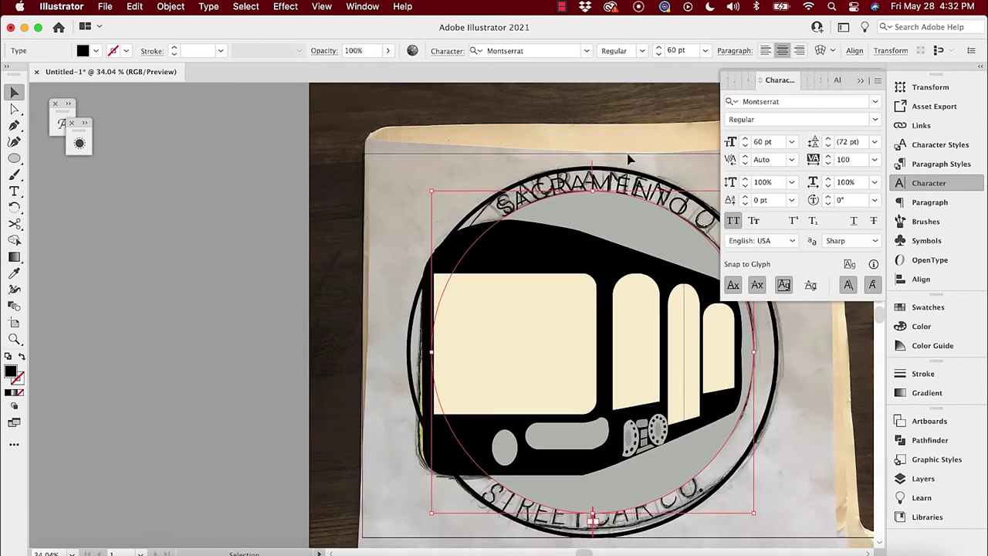
{"action": "scroll", "coordinate": [629, 159], "scroll_direction": "up", "scroll_amount": 3}
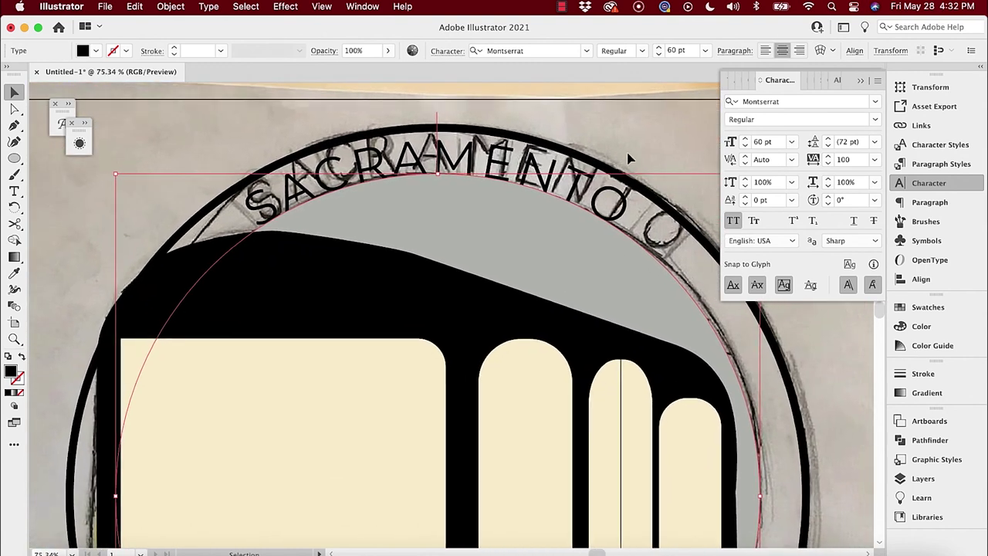
{"action": "scroll", "coordinate": [628, 159], "scroll_direction": "down", "scroll_amount": 2}
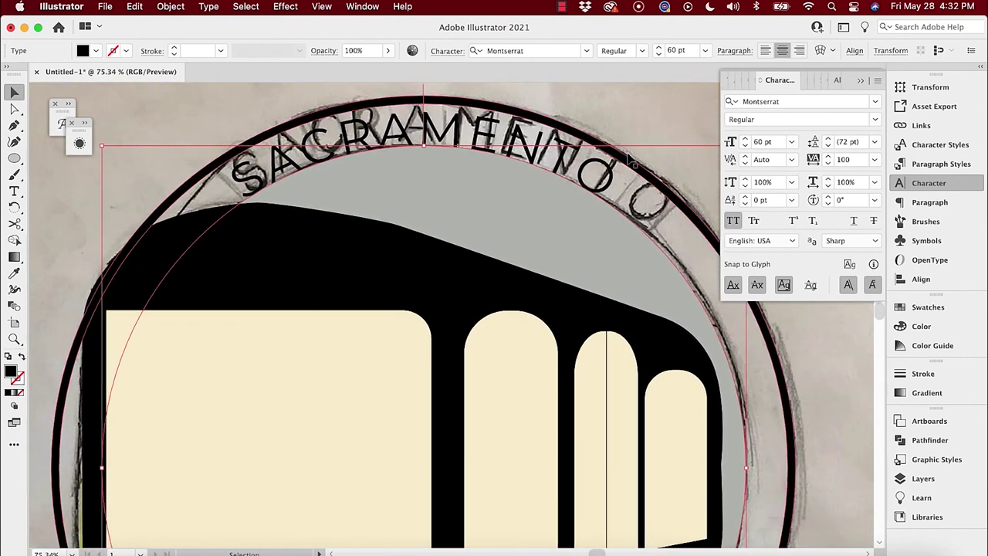
{"action": "scroll", "coordinate": [629, 159], "scroll_direction": "down", "scroll_amount": 1}
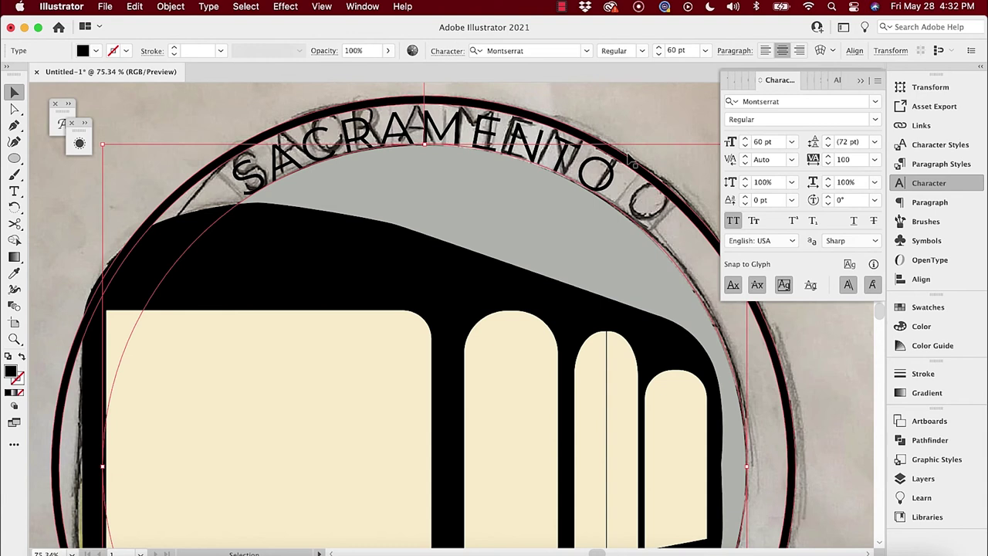
Nudge the "SACRAMENTO" text circle vertically and slightly right to fine-tune its fit between the grey disc and black ring.
{"action": "key", "text": "shift+Down"}
{"action": "key", "text": "shift+Down"}
{"action": "key", "text": "shift+Up"}
{"action": "key", "text": "shift+Up"}
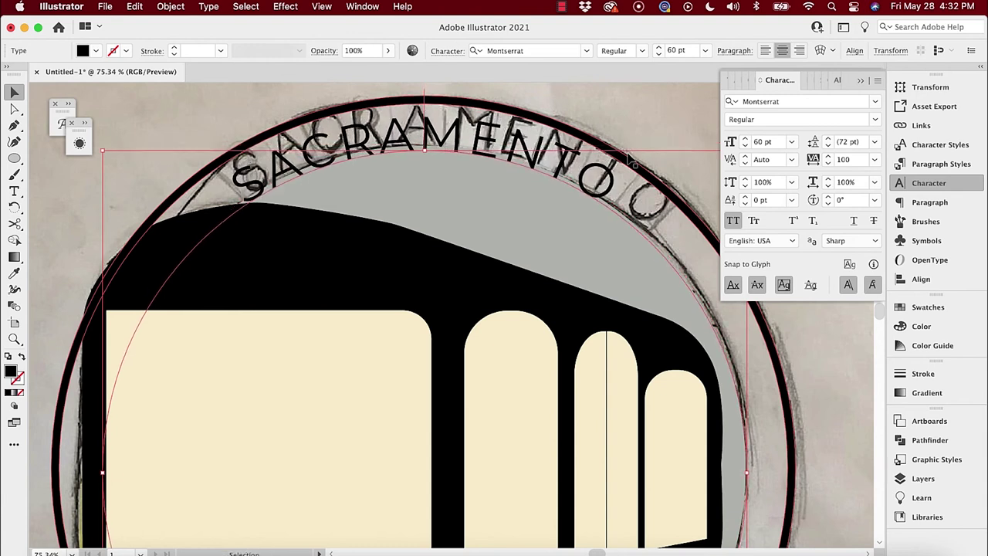
{"action": "key", "text": "Right"}
{"action": "key", "text": "Right"}
{"action": "key", "text": "Right"}
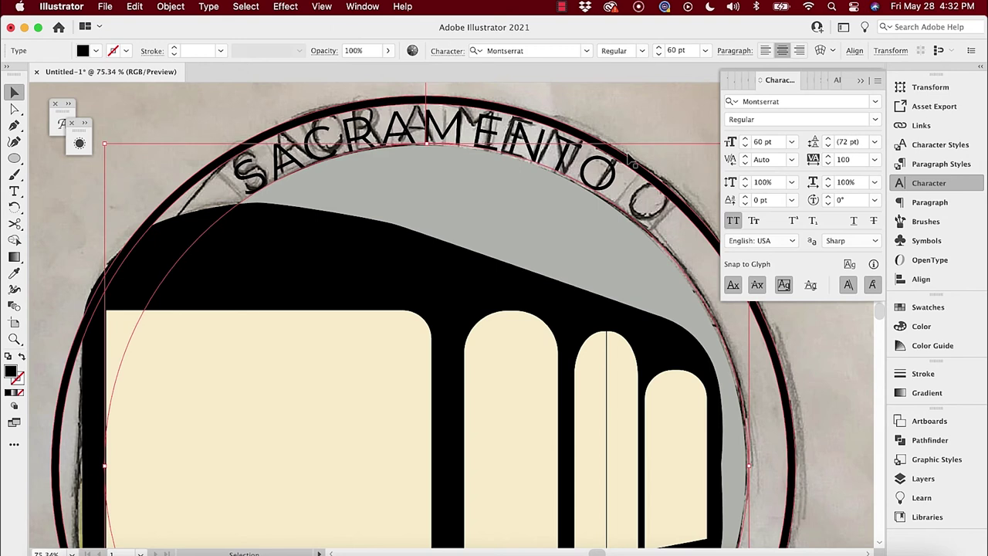
Shift the "SACRAMENTO" text circle slightly to align its lower edge with the grey disc.
{"action": "scroll", "coordinate": [629, 158], "scroll_direction": "down", "scroll_amount": 10}
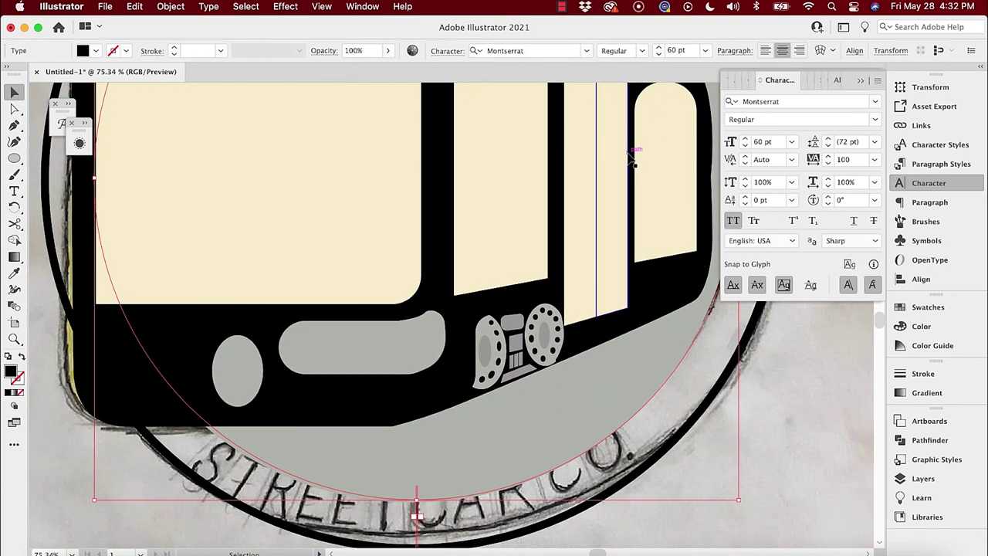
{"action": "mouse_move", "coordinate": [416, 501]}
{"action": "left_mouse_down"}
{"action": "mouse_move", "coordinate": [416, 462]}
{"action": "mouse_move", "coordinate": [419, 496]}
{"action": "left_mouse_up"}
{"action": "scroll", "coordinate": [436, 489], "scroll_direction": "down", "scroll_amount": 1}
{"action": "scroll", "coordinate": [436, 490], "scroll_direction": "down", "scroll_amount": 3}
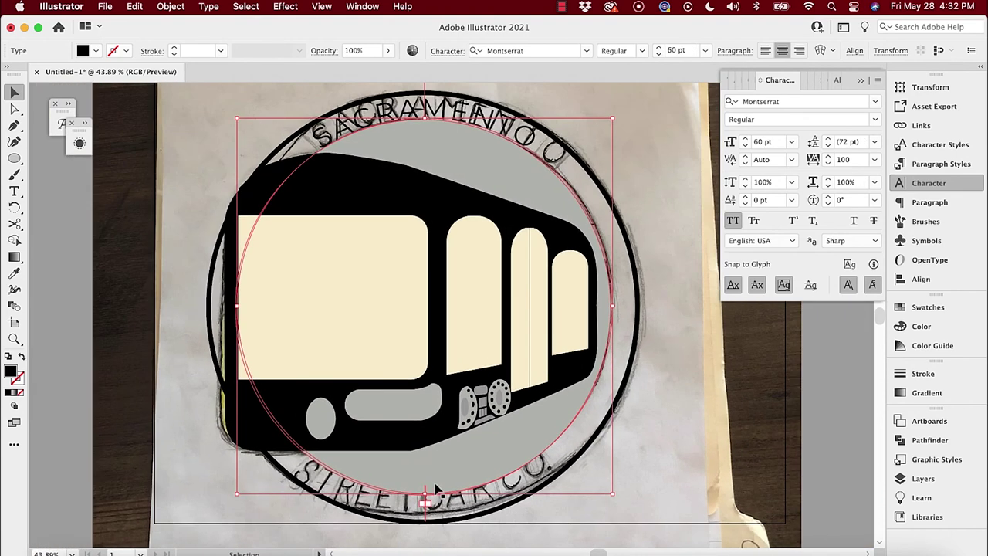
Hide the Background layer containing the sketch and clear the selection.
{"action": "left_click", "coordinate": [923, 479]}
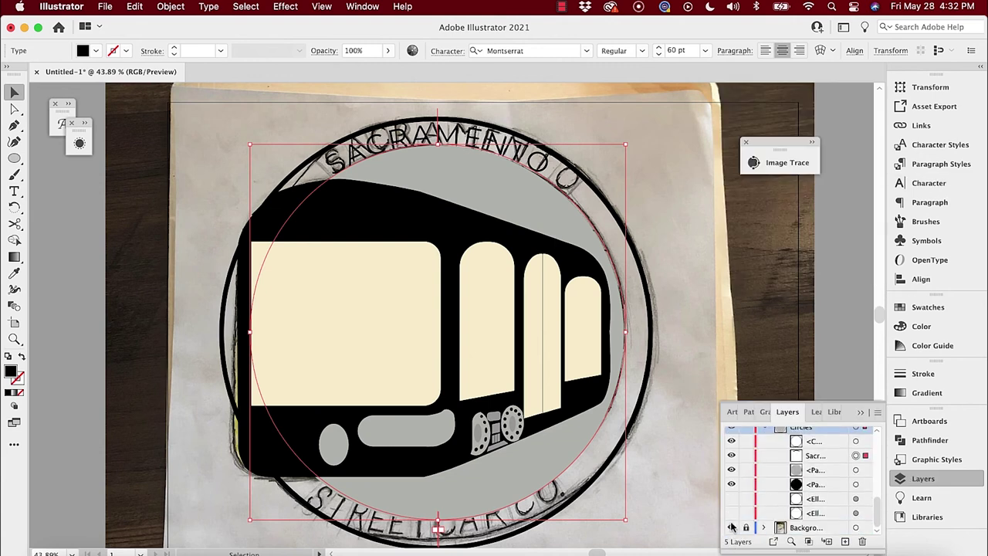
{"action": "left_click", "coordinate": [731, 527]}
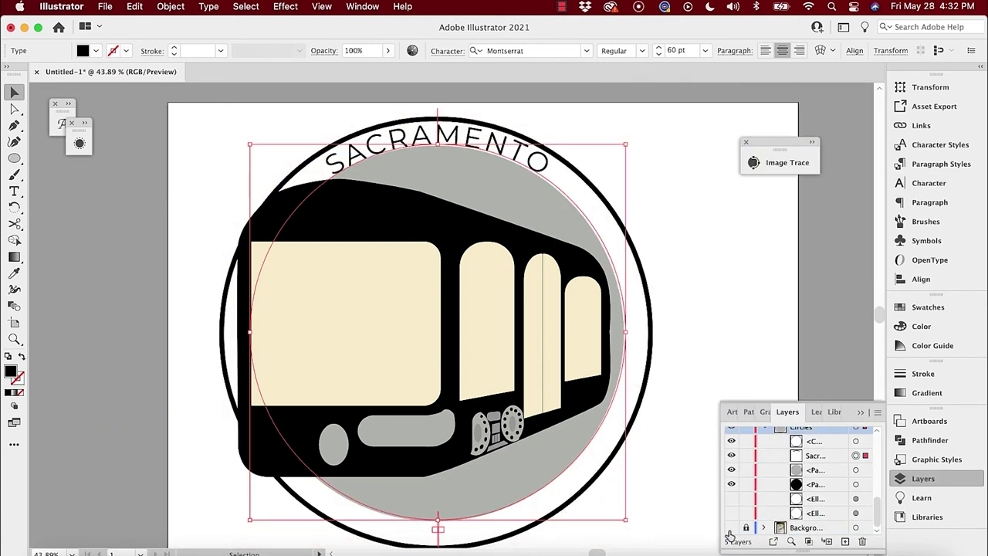
{"action": "left_click", "coordinate": [692, 274]}
Nudge the "SACRAMENTO" path text slightly down and left to centre its circle on the grey disc.
{"action": "left_click", "coordinate": [565, 196]}
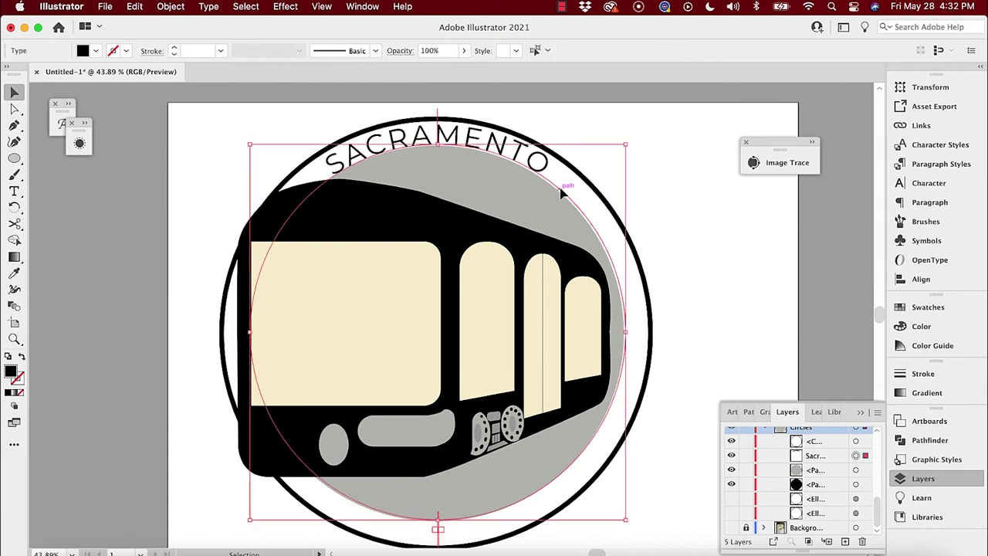
{"action": "key", "text": "Left"}
{"action": "key", "text": "Left"}
{"action": "key", "text": "Left"}
{"action": "key", "text": "Left"}
{"action": "key", "text": "Left"}
{"action": "key", "text": "Left"}
{"action": "key", "text": "Left"}
{"action": "key", "text": "Down"}
{"action": "key", "text": "Down"}
{"action": "key", "text": "Down"}
{"action": "key", "text": "Down"}
{"action": "key", "text": "Down"}
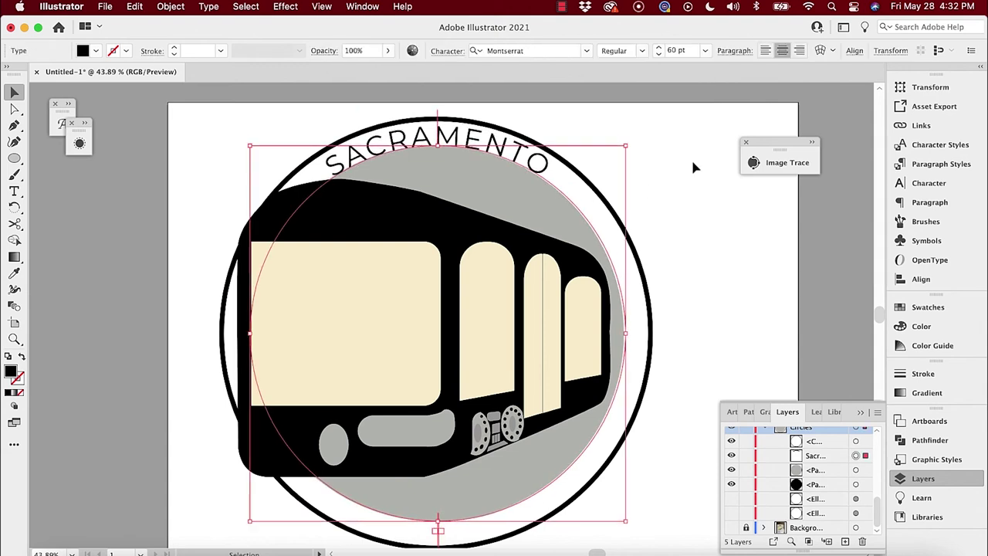
{"action": "key", "text": "Left"}
{"action": "key", "text": "Left"}
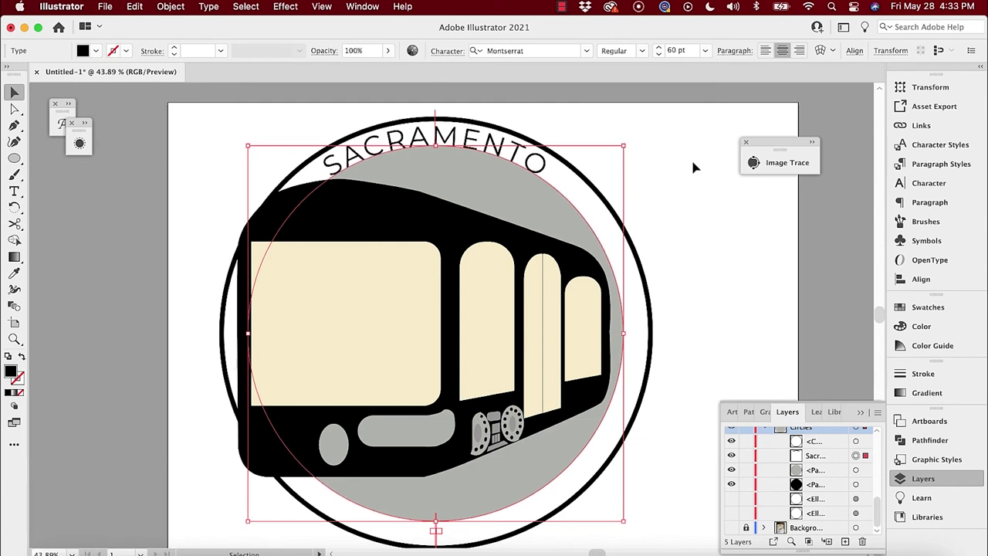
Scale the "SACRAMENTO" path text proportionally to a width of 11.5 in.
{"action": "left_click", "coordinate": [889, 51]}
{"action": "left_click", "coordinate": [856, 75]}
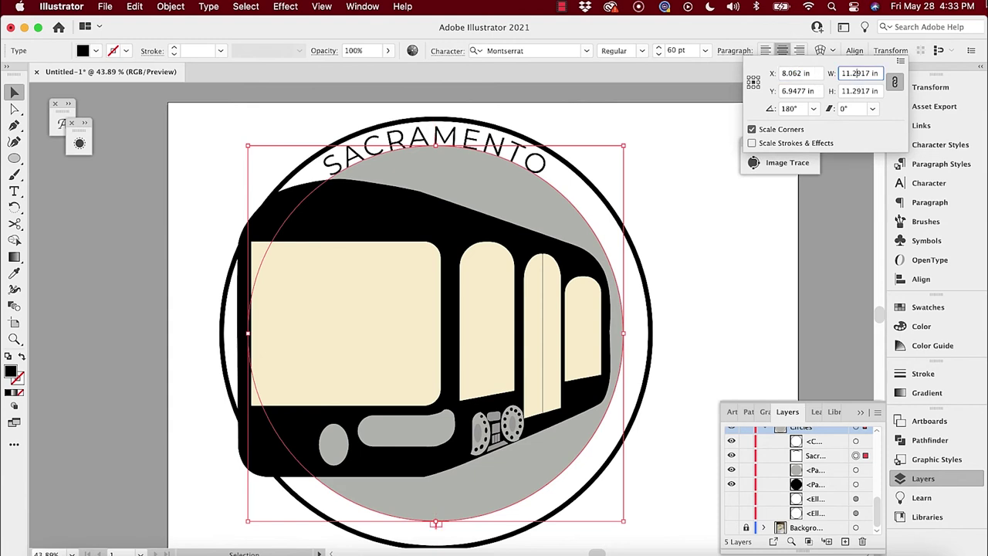
{"action": "key", "text": "Up"}
{"action": "key", "text": "Up"}
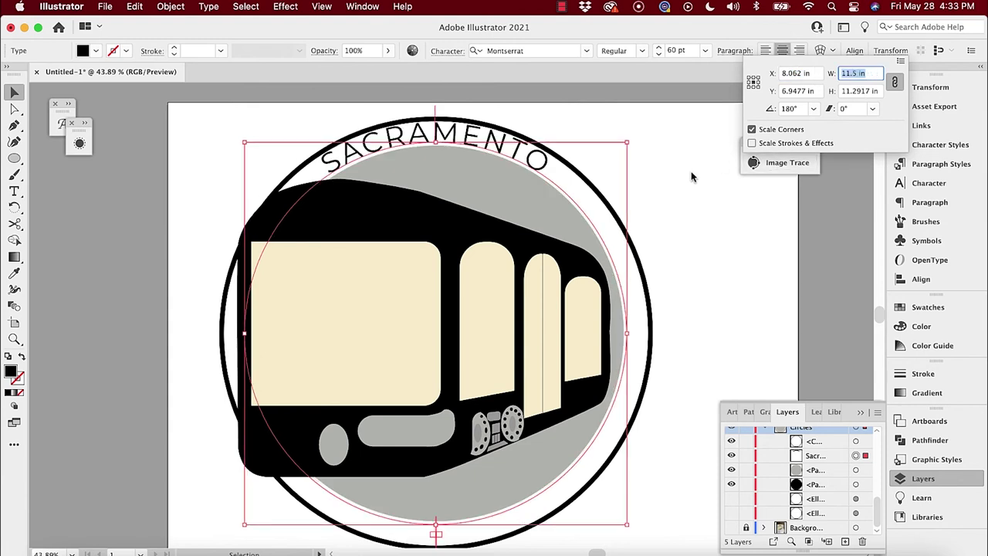
{"action": "left_click", "coordinate": [666, 203]}
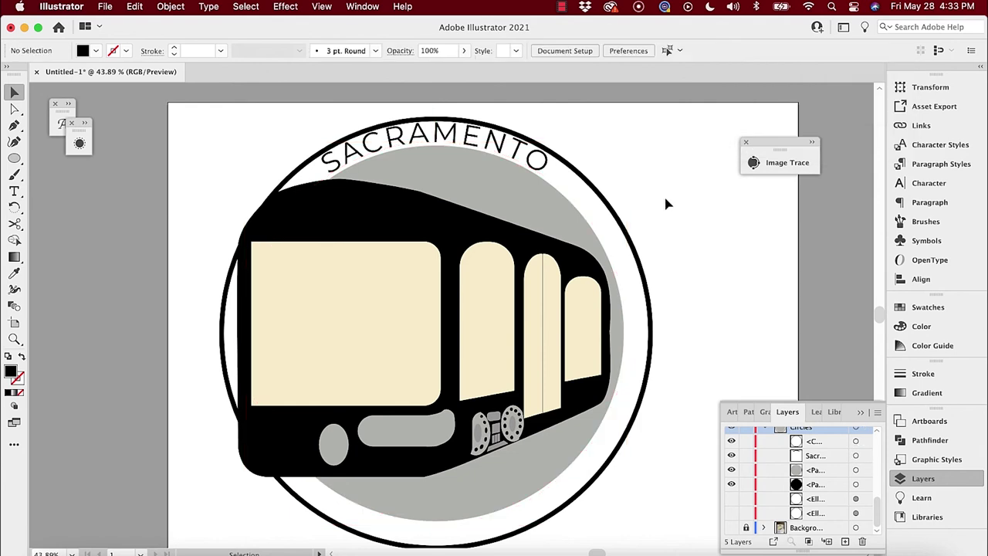
Try enlarging the outer black ring proportionally to a width of 13.25 in.
{"action": "left_click", "coordinate": [616, 206]}
{"action": "left_click", "coordinate": [723, 50]}
{"action": "left_click", "coordinate": [696, 72]}
{"action": "key", "text": "Up"}
{"action": "key", "text": "Up"}
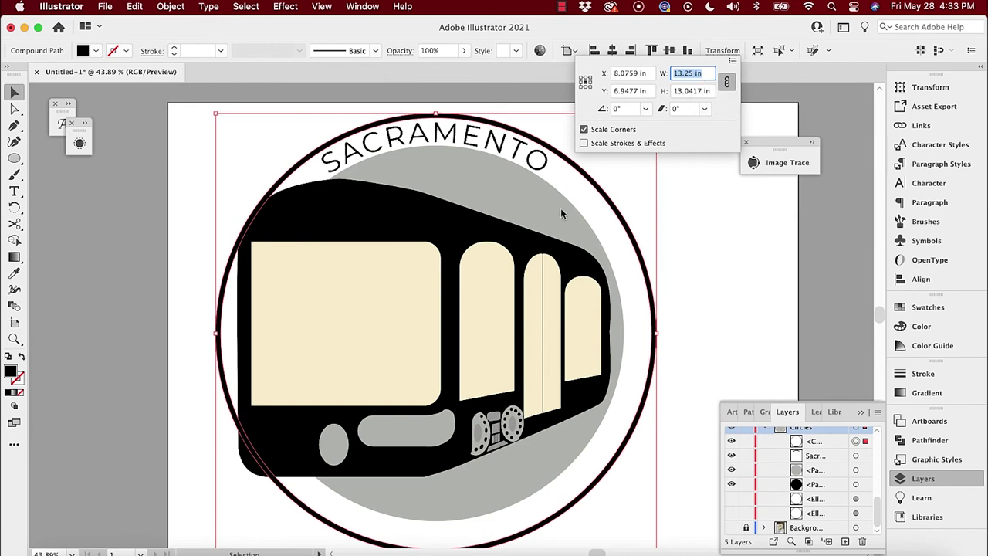
{"action": "left_click", "coordinate": [744, 272]}
{"action": "left_click", "coordinate": [746, 278]}
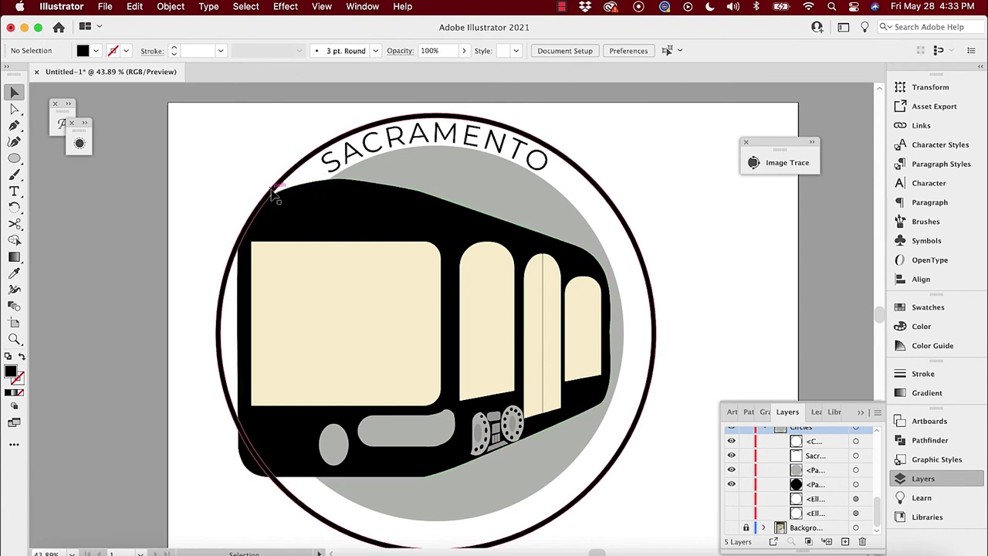
Scale the grey inner disc proportionally to a width of 11.125 in.
{"action": "left_click", "coordinate": [402, 171]}
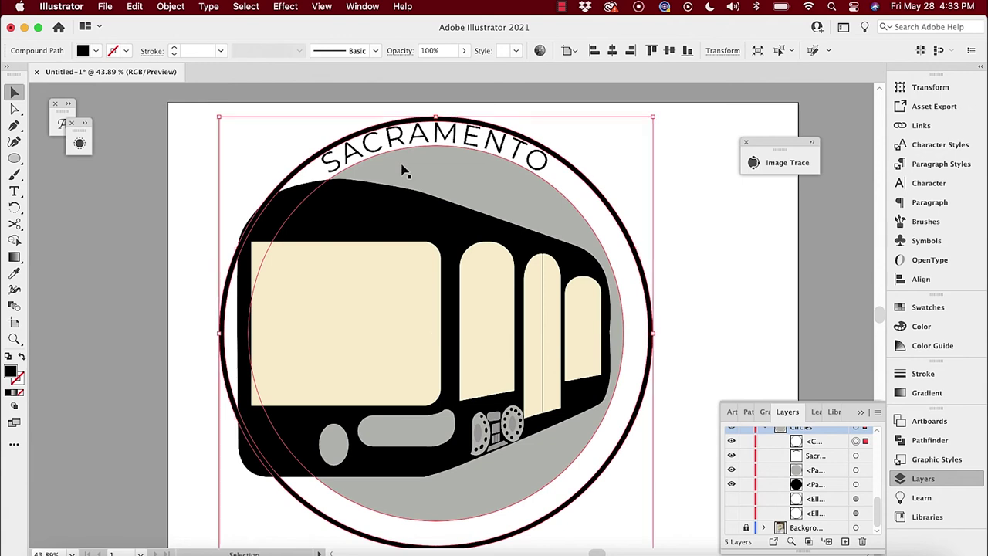
{"action": "left_click", "coordinate": [403, 170]}
{"action": "left_click", "coordinate": [721, 51]}
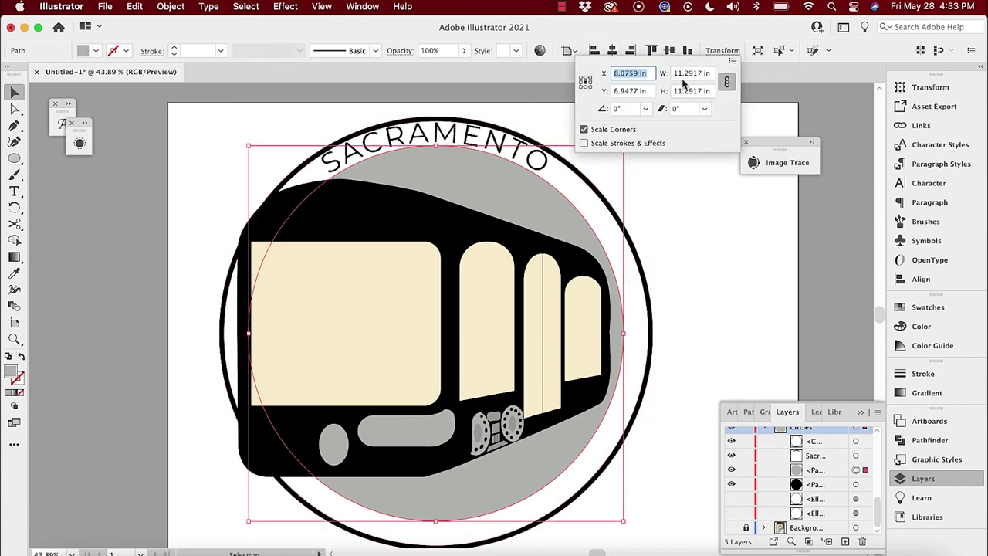
{"action": "left_click", "coordinate": [682, 74]}
{"action": "type", "text": "11.125"}
{"action": "key", "text": "Return"}
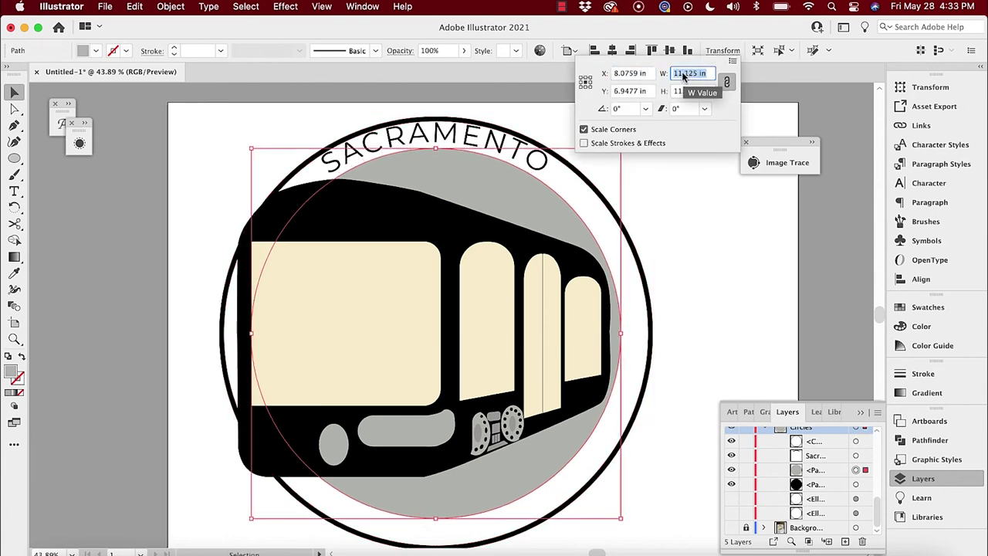
Scale the "SACRAMENTO" path text proportionally to a width of 11.375 in and deselect it.
{"action": "left_click", "coordinate": [493, 137]}
{"action": "left_click", "coordinate": [487, 152]}
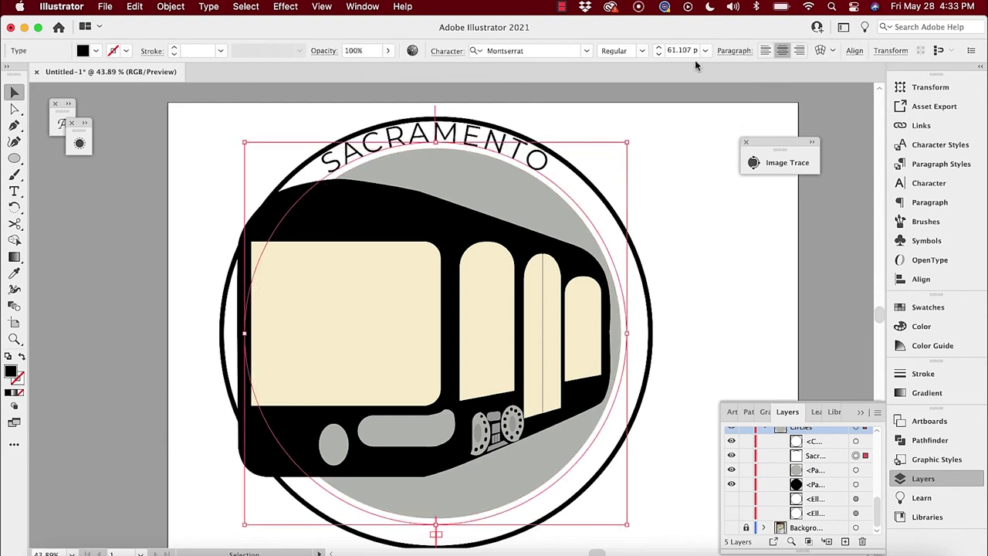
{"action": "left_click", "coordinate": [890, 50]}
{"action": "left_click", "coordinate": [844, 74]}
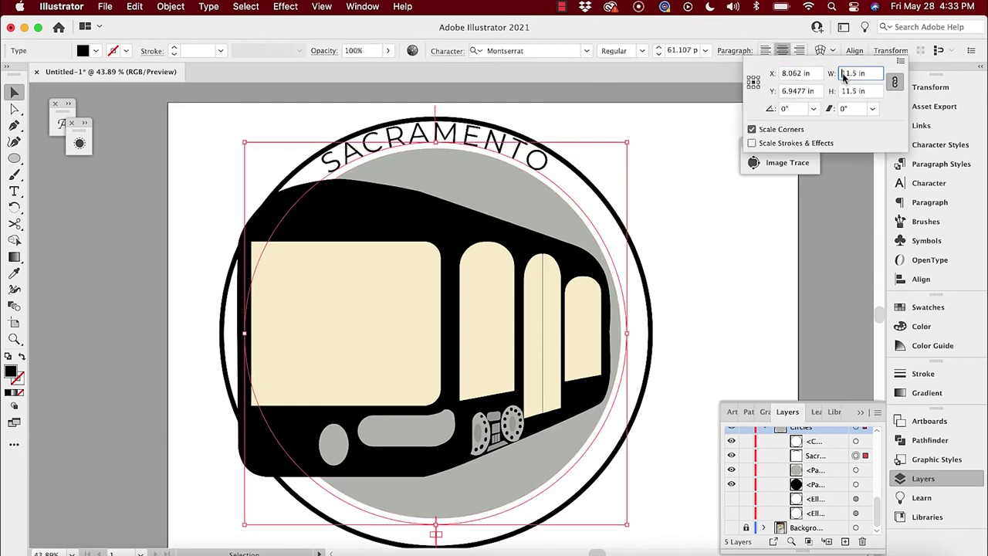
{"action": "type", "text": "11.375"}
{"action": "key", "text": "Return"}
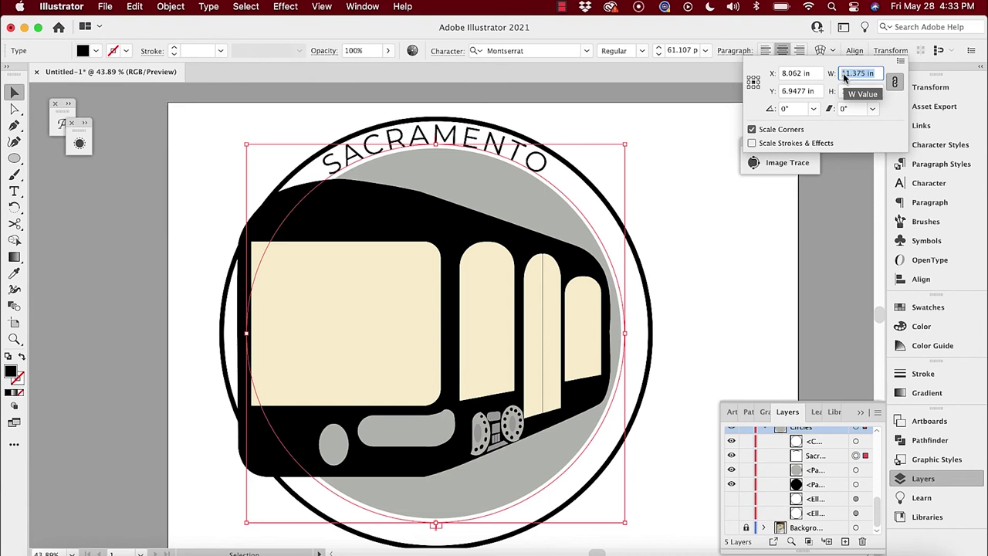
{"action": "left_click", "coordinate": [565, 132]}
{"action": "left_click", "coordinate": [590, 131]}
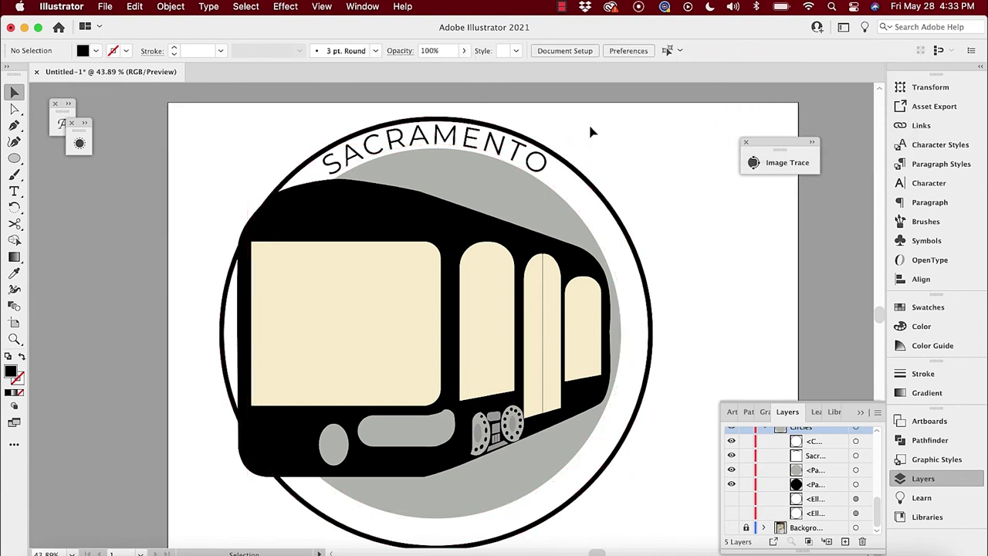
Try converting the "SACRAMENTO" path text to outlines, undo the conversion and clear the selection.
{"action": "left_click", "coordinate": [533, 164]}
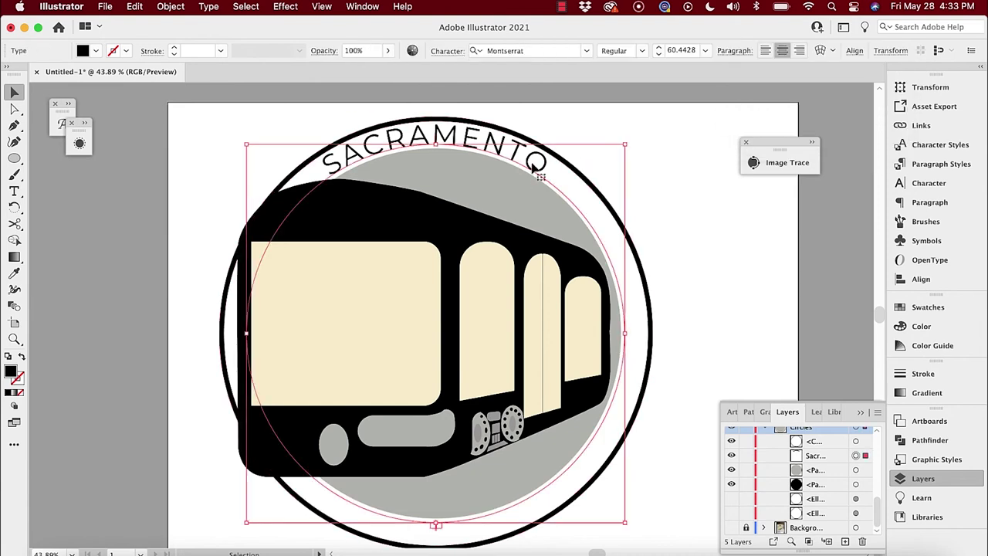
{"action": "key", "text": "super"}
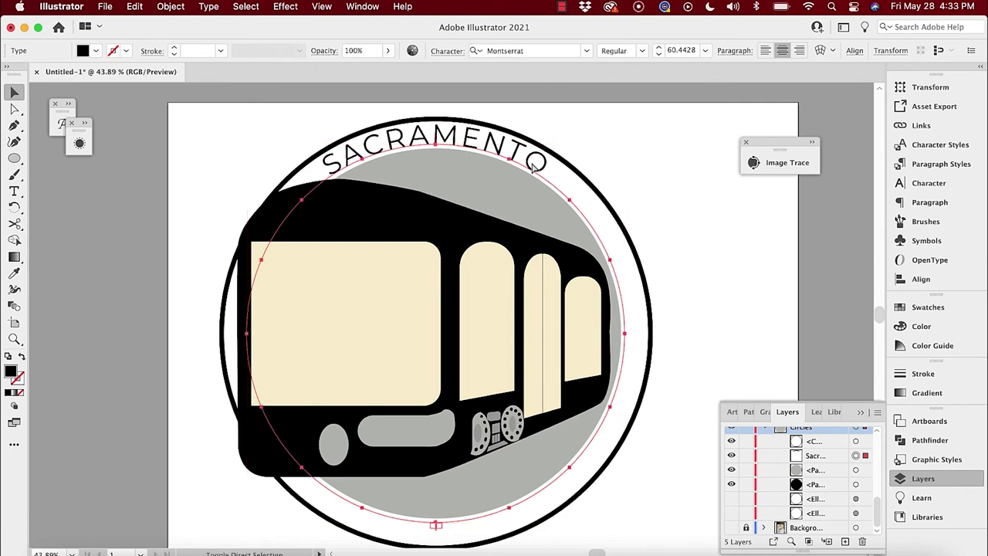
{"action": "key", "text": "super+shift+o"}
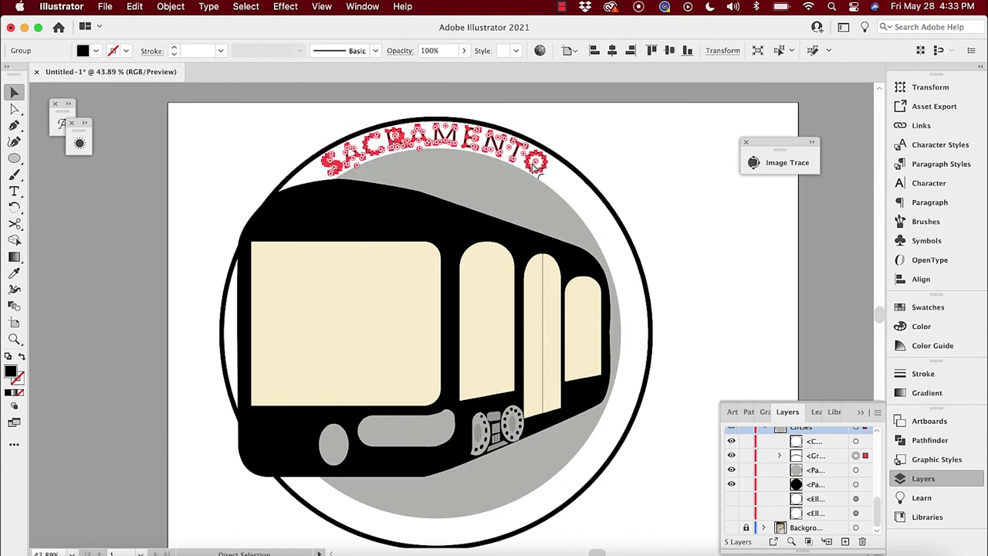
{"action": "key", "text": "super+z"}
{"action": "left_click", "coordinate": [621, 118]}
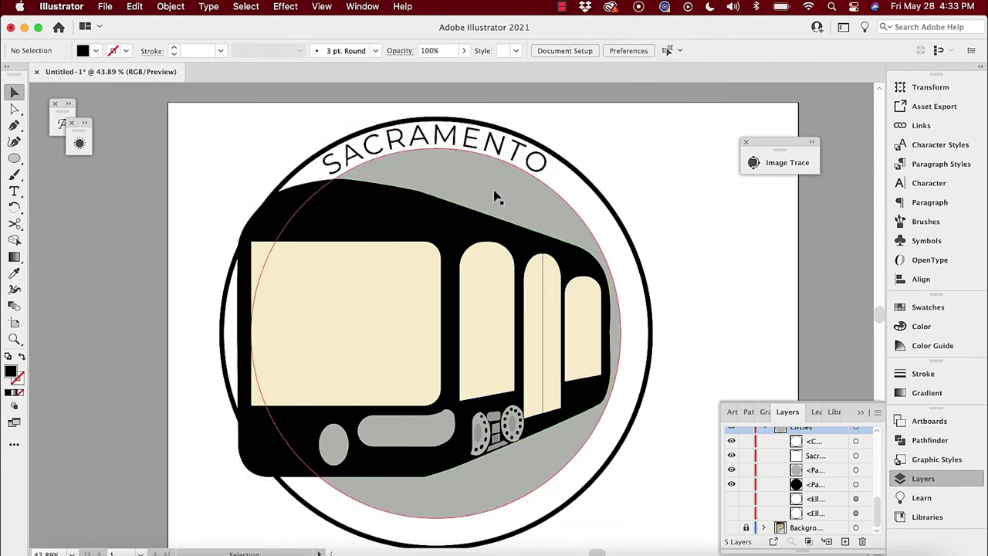
Duplicate the "SACRAMENTO" path text beside the badge, off the artboard, and show the Background layer again.
{"action": "left_click", "coordinate": [490, 151]}
{"action": "left_click_drag", "start_coordinate": [490, 151], "coordinate": [124, 177]}
{"action": "scroll", "coordinate": [124, 178], "scroll_direction": "left", "scroll_amount": 3}
{"action": "scroll", "coordinate": [124, 178], "scroll_direction": "down", "scroll_amount": 2}
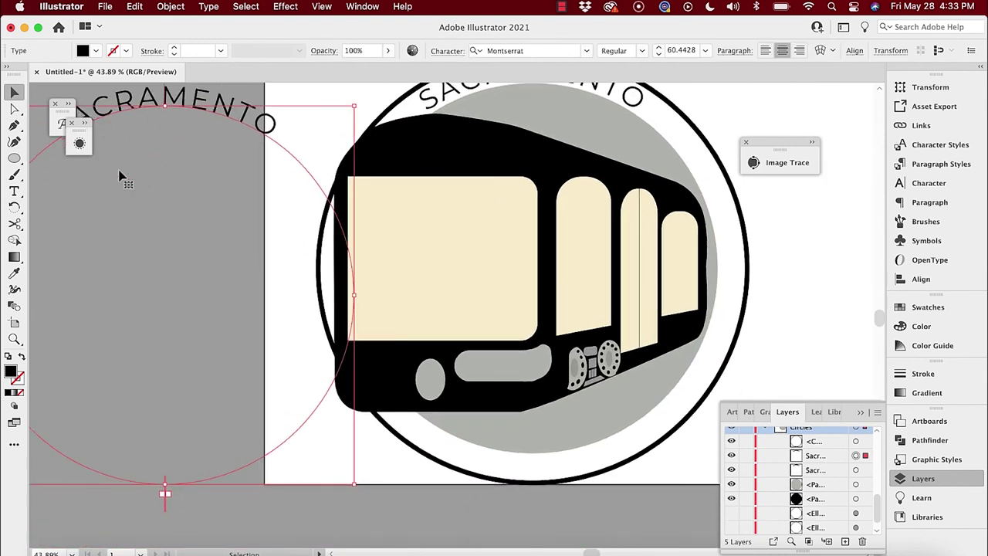
{"action": "scroll", "coordinate": [793, 512], "scroll_direction": "down", "scroll_amount": 1}
{"action": "left_click", "coordinate": [731, 528]}
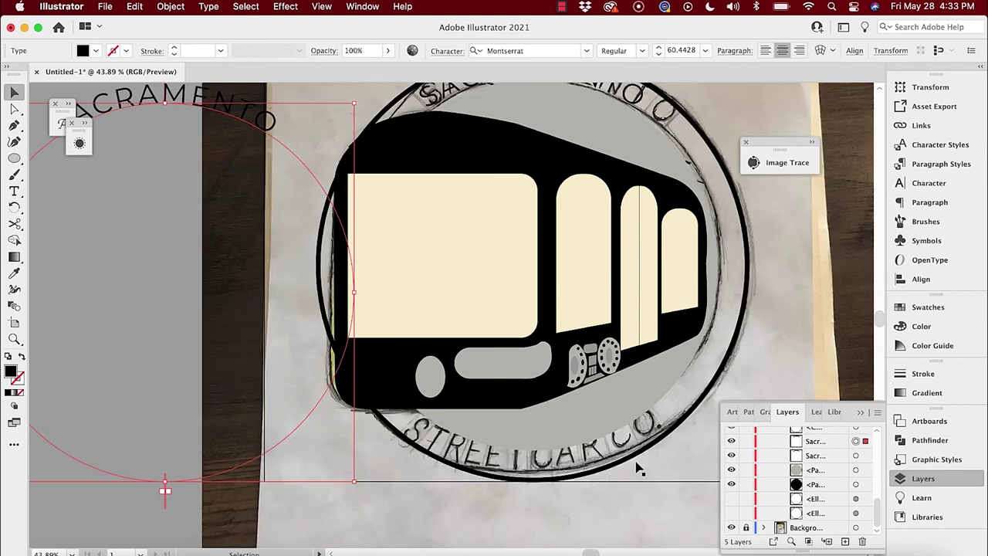
Flip the duplicated text to the inside of its circle and rotate it 180° so it reads upright along the lower arc.
{"action": "scroll", "coordinate": [255, 403], "scroll_direction": "left", "scroll_amount": 5}
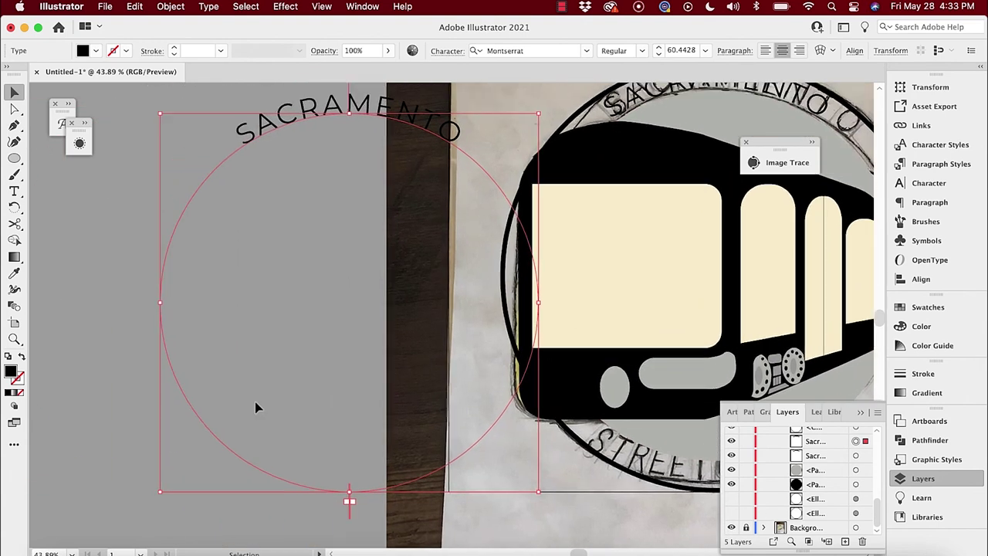
{"action": "scroll", "coordinate": [256, 403], "scroll_direction": "up", "scroll_amount": 2}
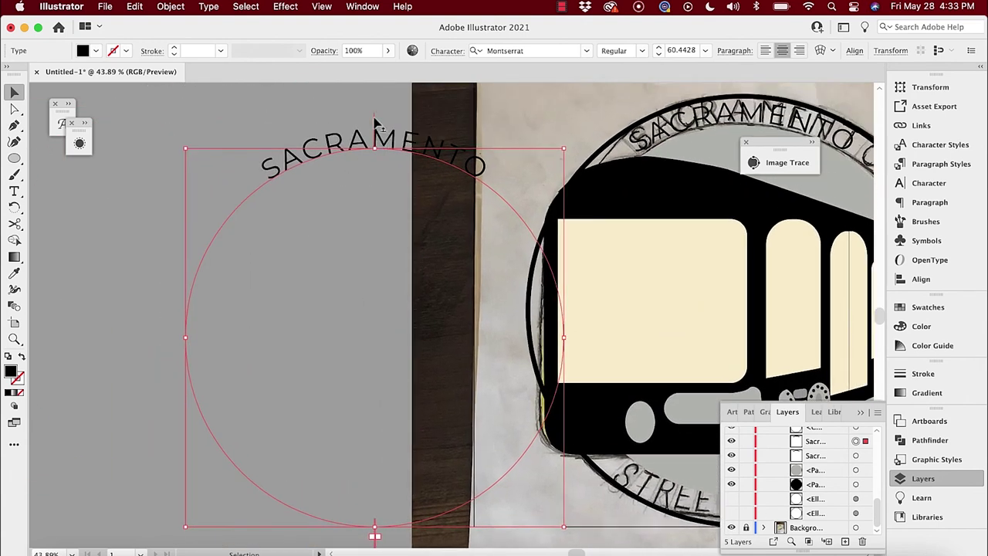
{"action": "left_click_drag", "start_coordinate": [374, 121], "coordinate": [373, 379]}
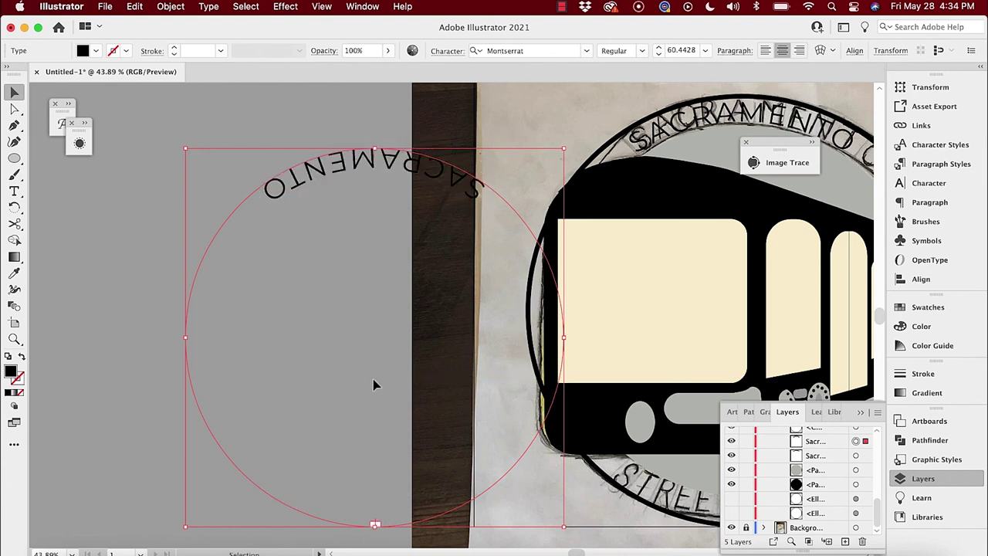
{"action": "left_click_drag", "start_coordinate": [183, 145], "coordinate": [458, 422]}
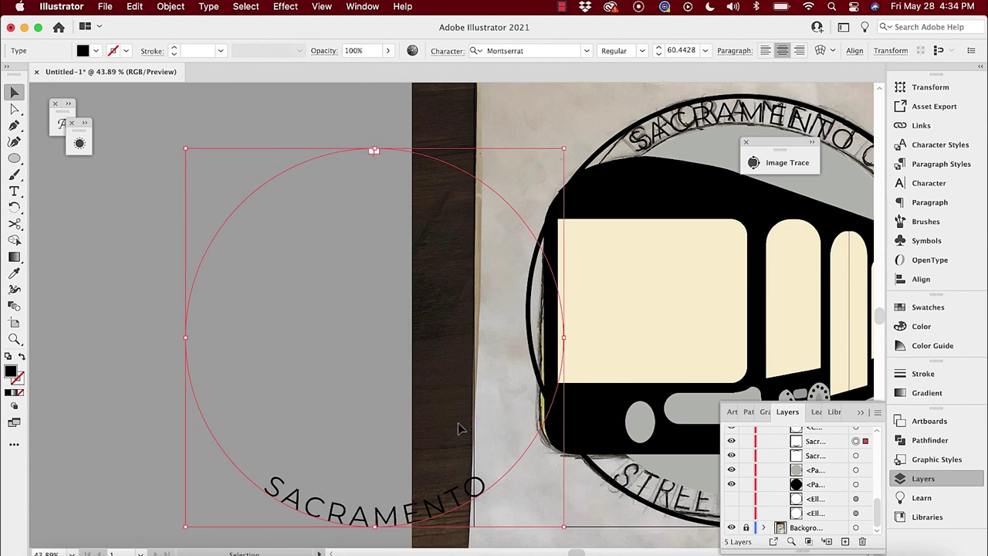
Replace the duplicated path text's wording with "STREETCAR CO.".
{"action": "left_click", "coordinate": [336, 446]}
{"action": "double_click", "coordinate": [315, 498]}
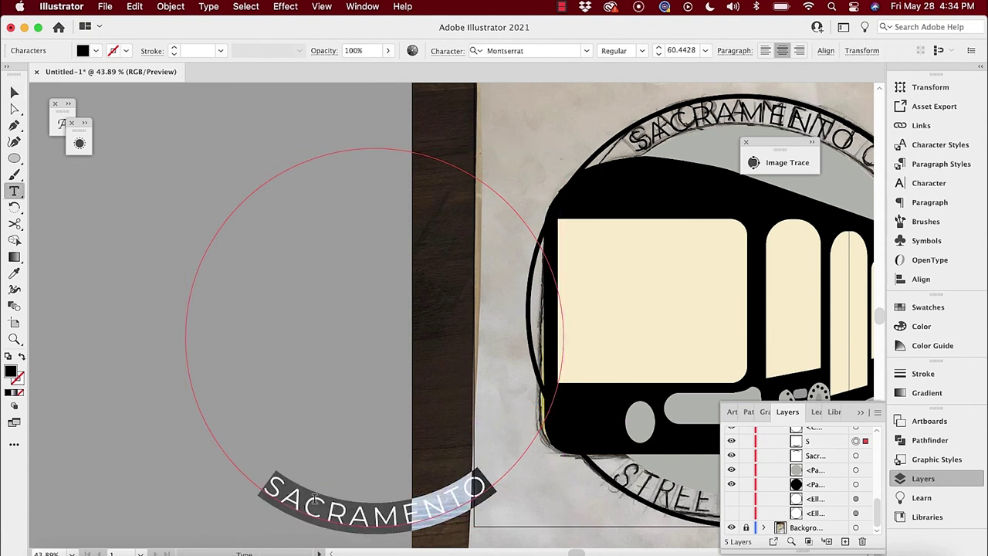
{"action": "type", "text": "STREET CAR"}
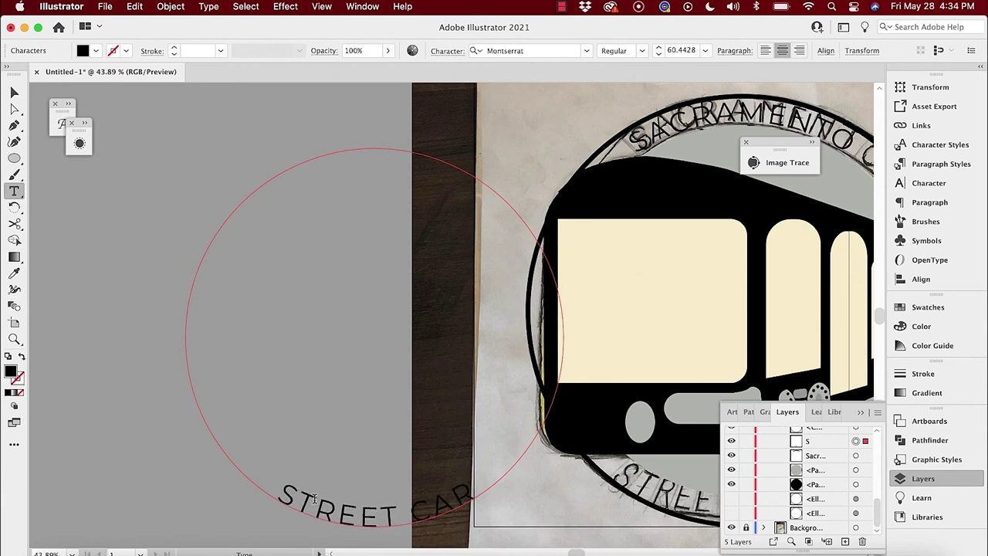
{"action": "type", "text": " CO."}
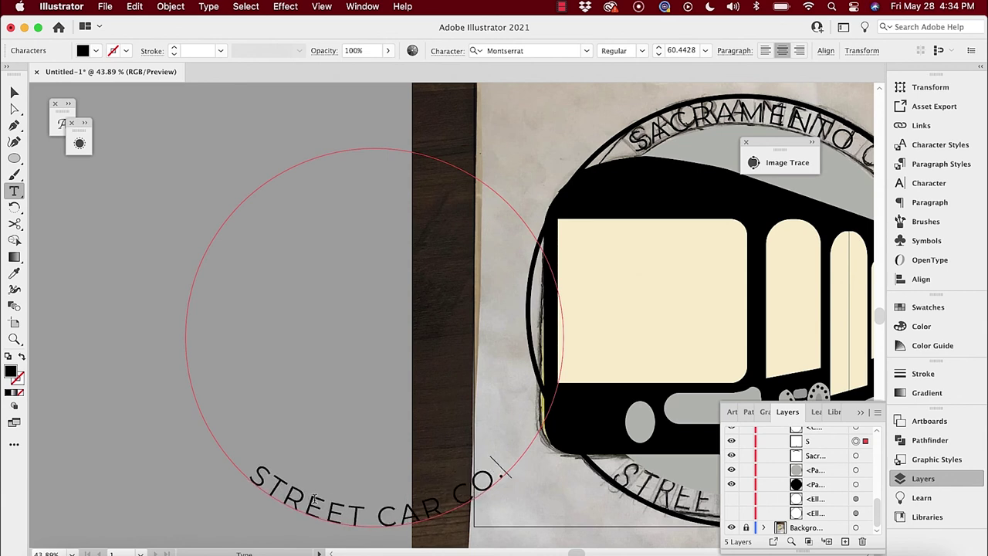
{"action": "left_click", "coordinate": [381, 517]}
{"action": "key", "text": "BackSpace"}
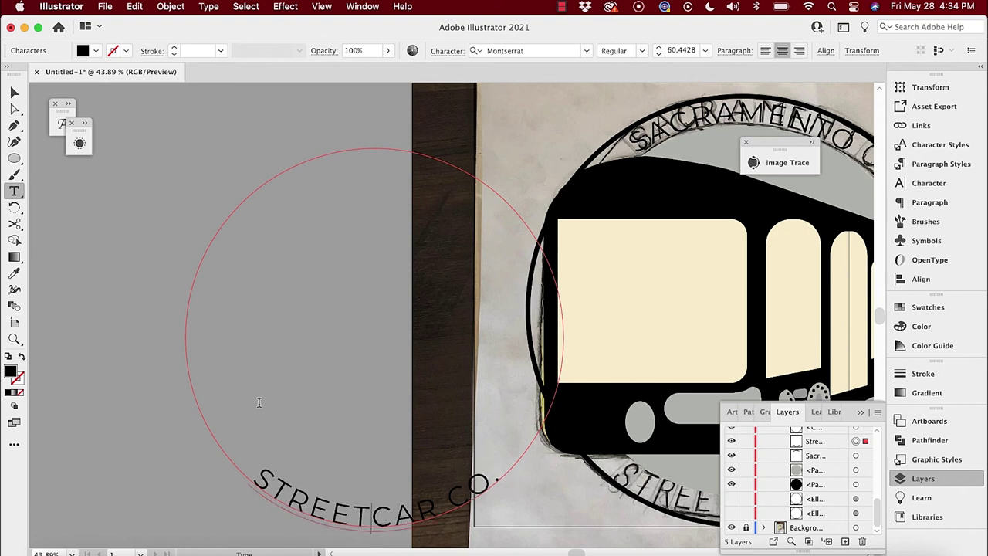
Move the "STREETCAR CO." path text onto the badge, over the sketched lettering along the lower arc.
{"action": "left_click", "coordinate": [17, 93]}
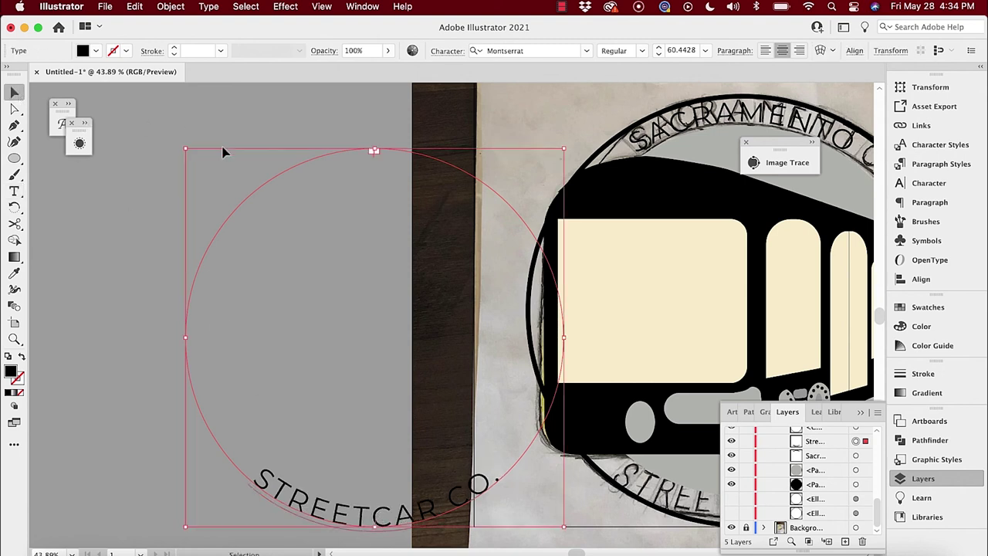
{"action": "left_click_drag", "start_coordinate": [278, 181], "coordinate": [636, 168]}
{"action": "scroll", "coordinate": [636, 168], "scroll_direction": "right", "scroll_amount": 5}
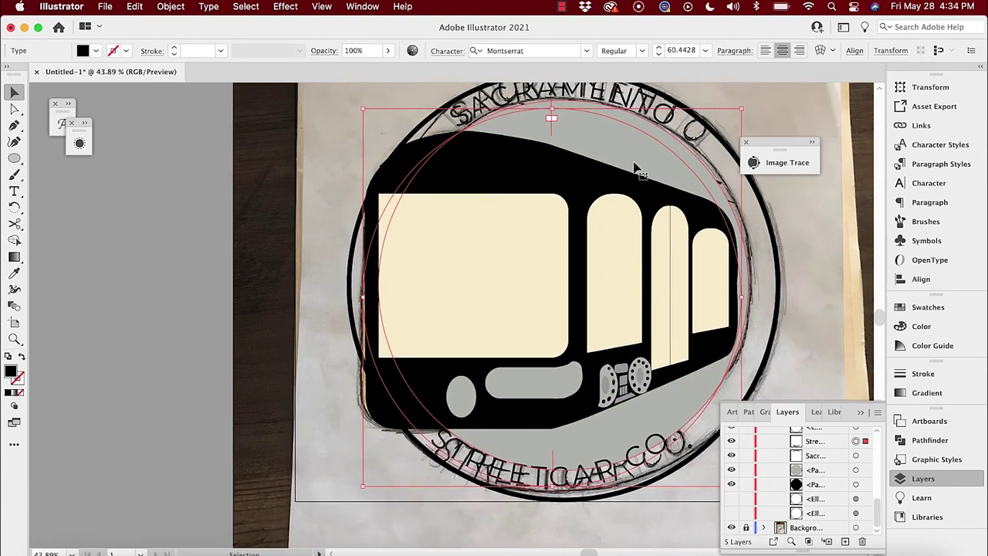
Lock the disc and ring paths in the Circles layer, plus the Streetcar, windows and Layer 5 layers.
{"action": "scroll", "coordinate": [635, 166], "scroll_direction": "right", "scroll_amount": 3}
{"action": "scroll", "coordinate": [629, 162], "scroll_direction": "down", "scroll_amount": 5}
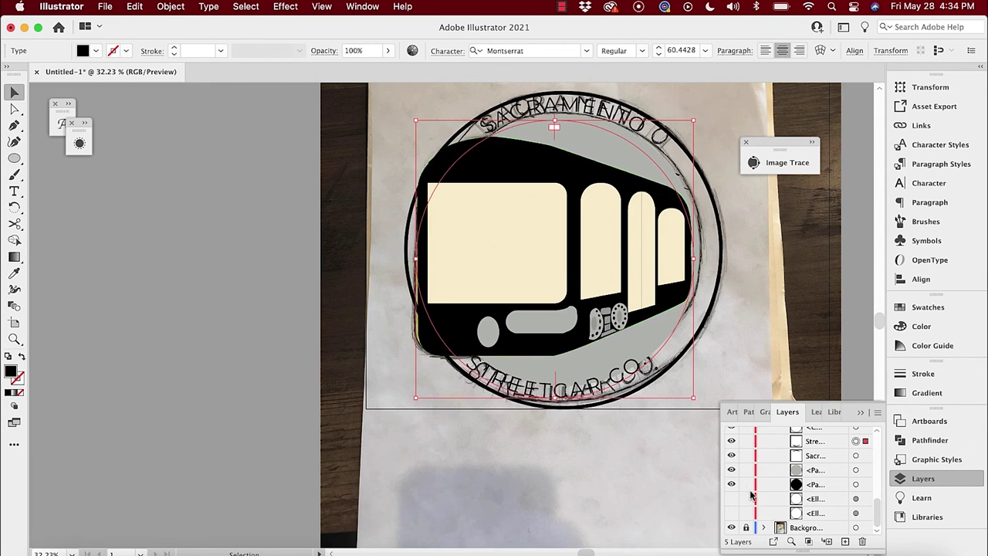
{"action": "left_click", "coordinate": [746, 527]}
{"action": "scroll", "coordinate": [746, 476], "scroll_direction": "up", "scroll_amount": 3}
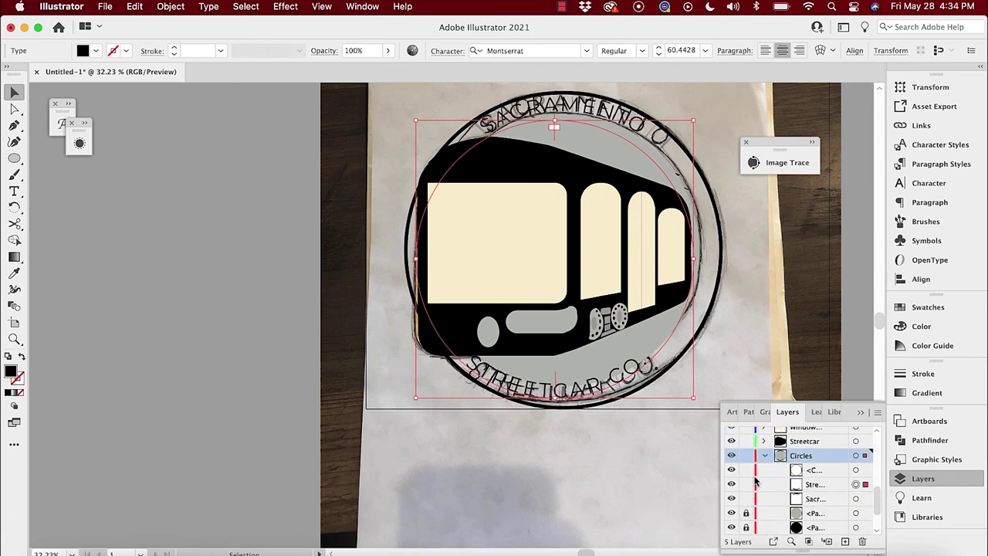
{"action": "scroll", "coordinate": [755, 481], "scroll_direction": "up", "scroll_amount": 5}
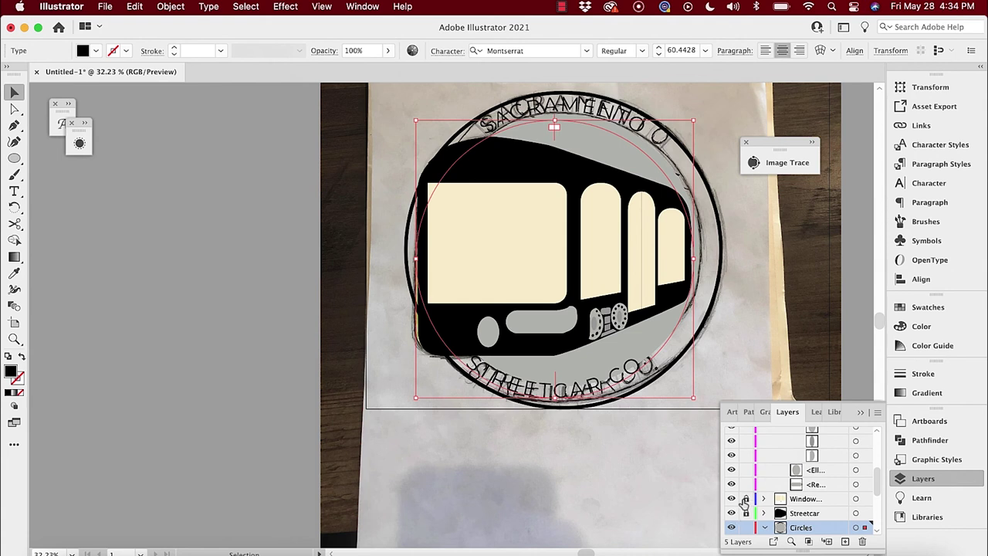
{"action": "scroll", "coordinate": [745, 487], "scroll_direction": "up", "scroll_amount": 5}
{"action": "left_click", "coordinate": [762, 435]}
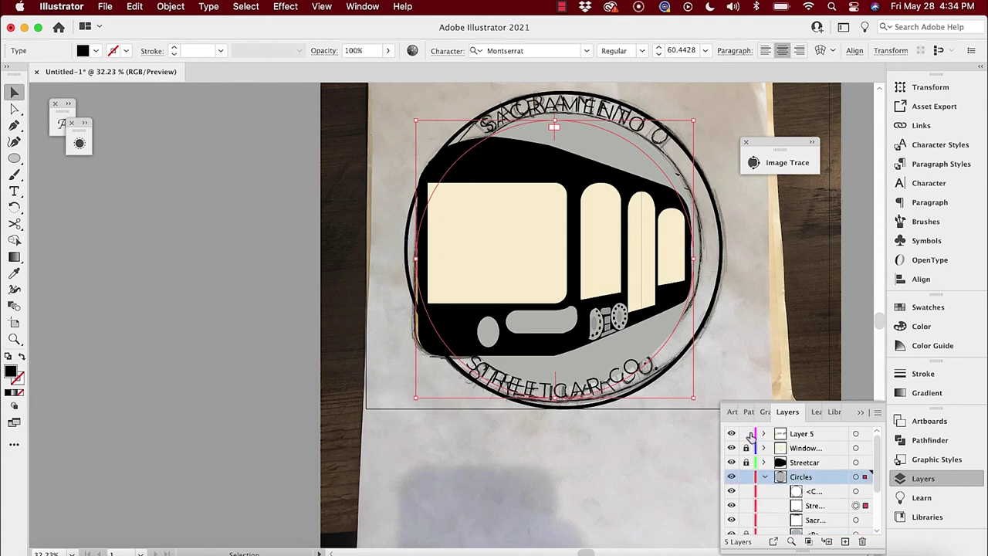
Align the "SACRAMENTO" and "STREETCAR CO." path texts to each other on their horizontal and vertical centers.
{"action": "left_click", "coordinate": [647, 133], "text": "shift"}
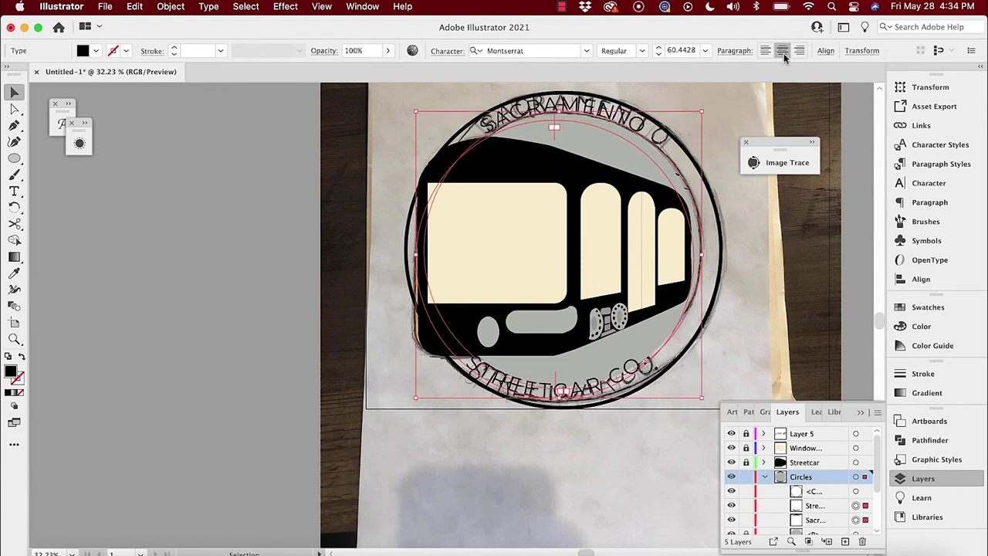
{"action": "left_click", "coordinate": [825, 51]}
{"action": "left_click", "coordinate": [707, 89]}
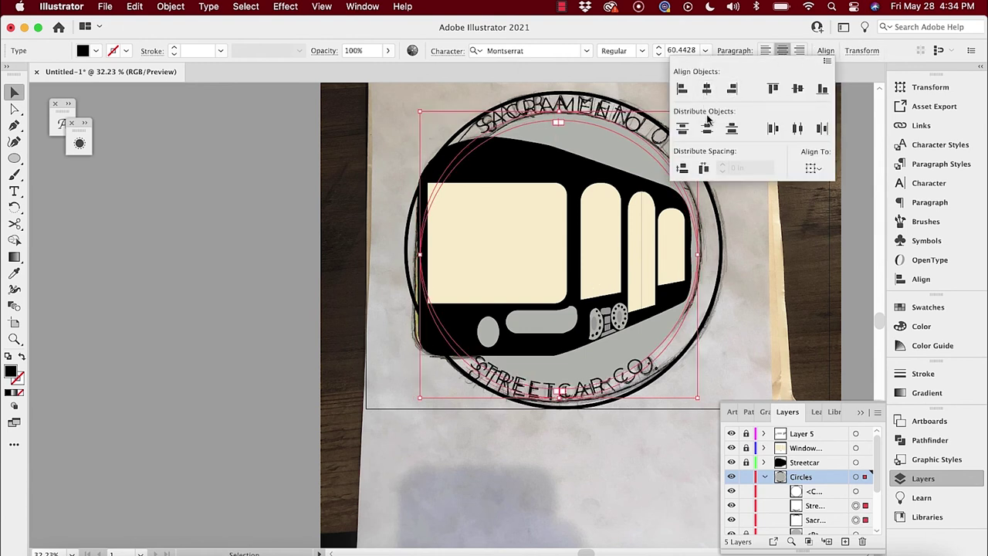
{"action": "left_click", "coordinate": [797, 91]}
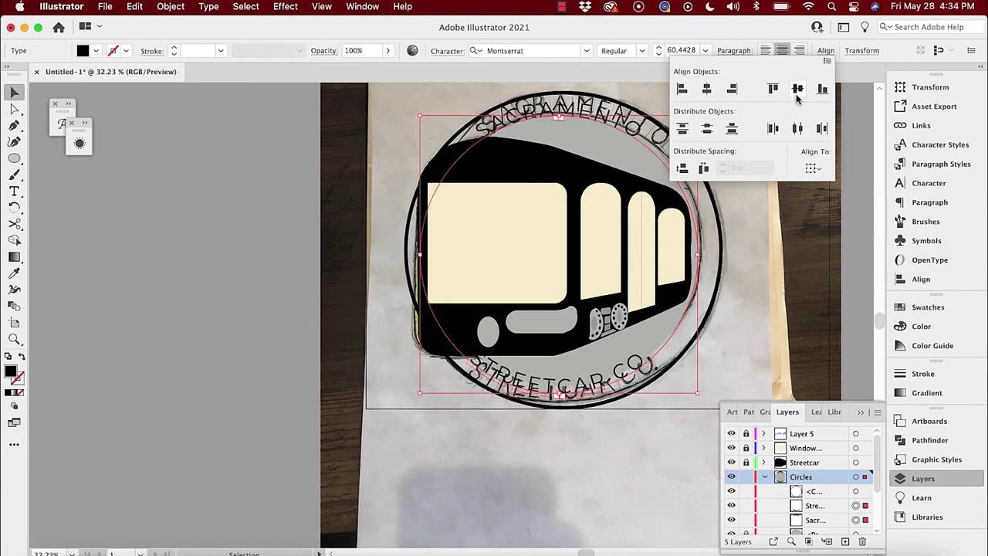
{"action": "key", "text": "Escape"}
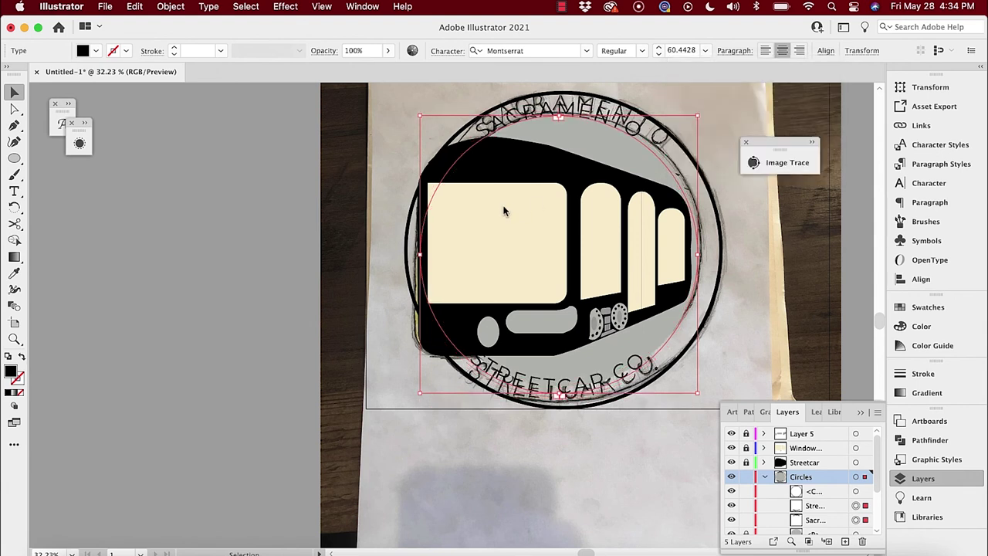
Nudge both path texts together until "SACRAMENTO" sits centered between the grey disc and the outer ring.
{"action": "key", "text": "Right"}
{"action": "key", "text": "Right"}
{"action": "key", "text": "Right"}
{"action": "key", "text": "Up"}
{"action": "key", "text": "Up"}
{"action": "key", "text": "Up"}
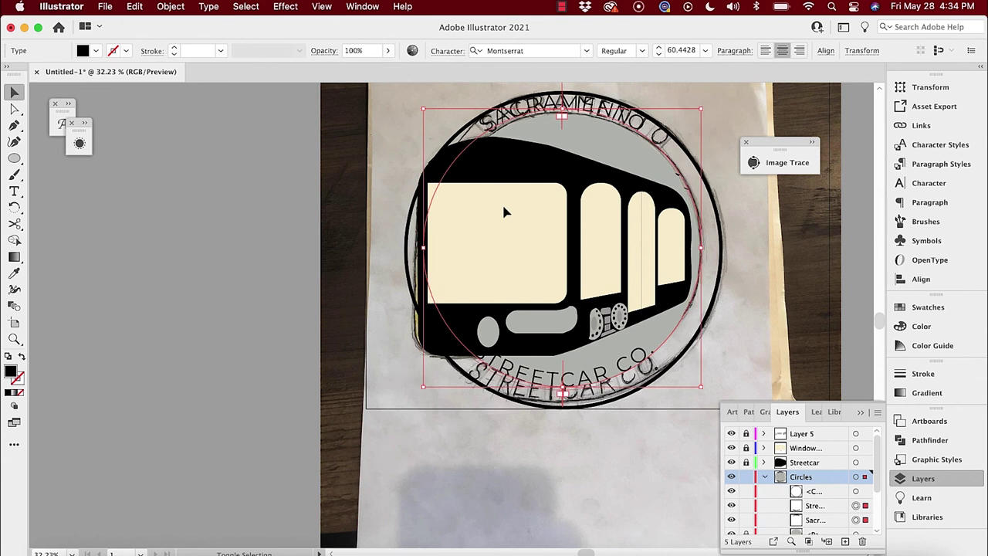
{"action": "key", "text": "Down"}
{"action": "key", "text": "Down"}
{"action": "key", "text": "Down"}
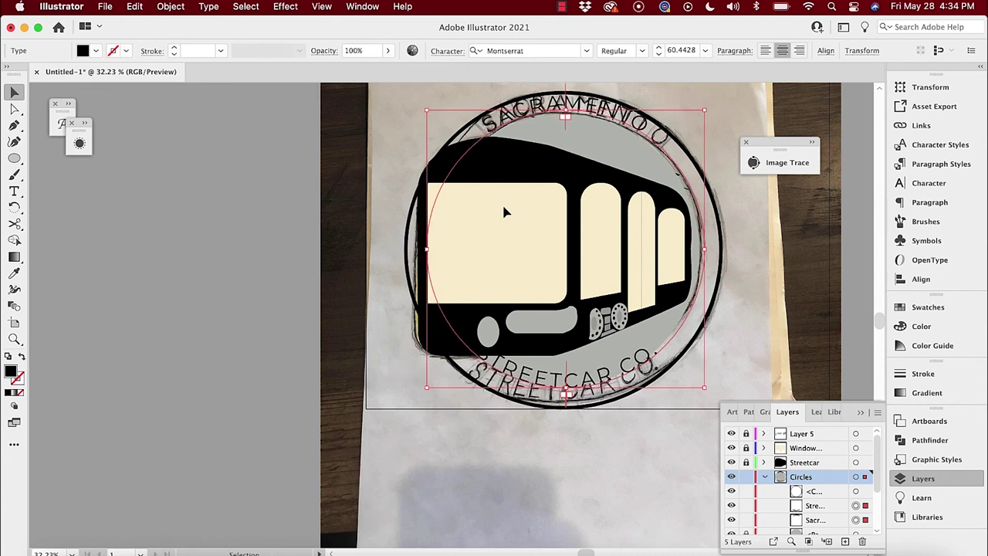
{"action": "key", "text": "Left"}
{"action": "key", "text": "Left"}
{"action": "key", "text": "Left"}
{"action": "key", "text": "Left"}
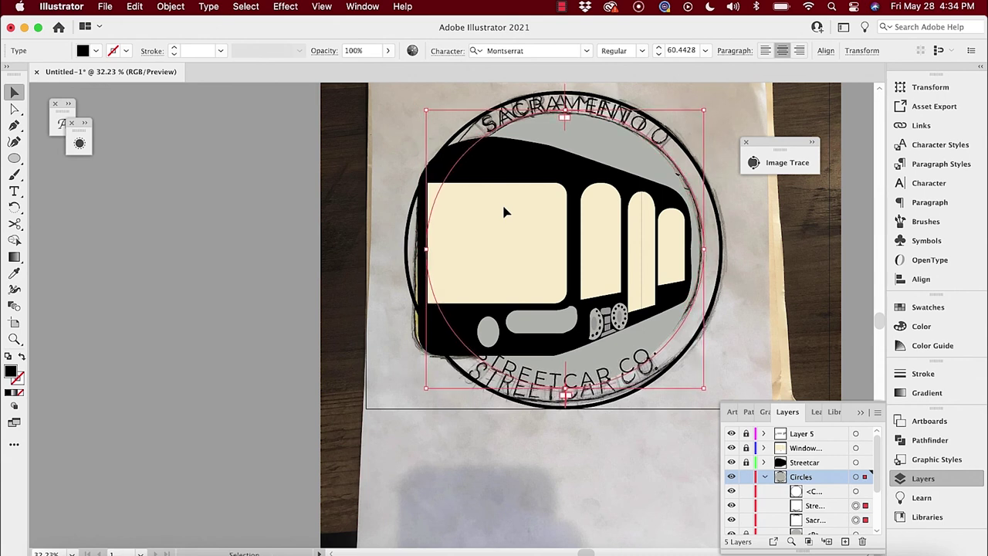
{"action": "key", "text": "Left"}
{"action": "key", "text": "Left"}
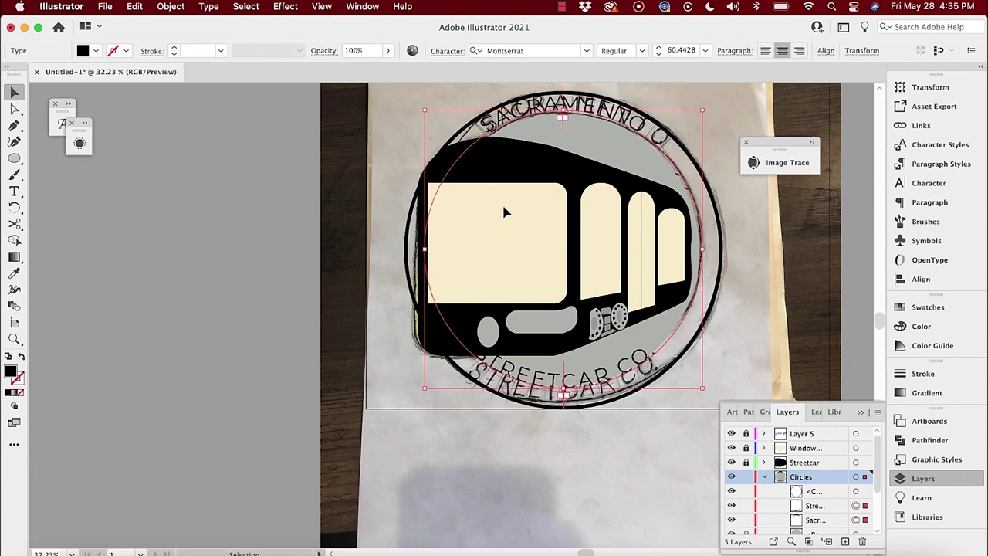
Nudge only the "STREETCAR CO." path text downward so it sits between the disc and the ring along the lower arc.
{"action": "left_click", "coordinate": [295, 413]}
{"action": "left_click", "coordinate": [552, 382]}
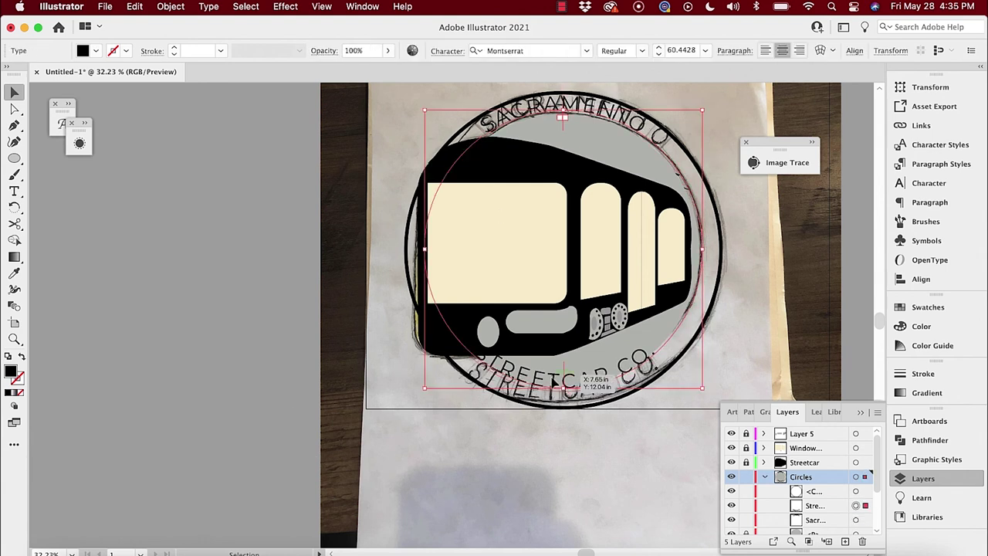
{"action": "key", "text": "Down"}
{"action": "key", "text": "Down"}
{"action": "key", "text": "Down"}
{"action": "key", "text": "Down"}
{"action": "key", "text": "Down"}
{"action": "key", "text": "Down"}
{"action": "key", "text": "Down"}
{"action": "key", "text": "Down"}
{"action": "key", "text": "Down"}
{"action": "key", "text": "Down"}
{"action": "key", "text": "Down"}
{"action": "key", "text": "Down"}
{"action": "key", "text": "Down"}
{"action": "key", "text": "Down"}
{"action": "key", "text": "Down"}
{"action": "key", "text": "Down"}
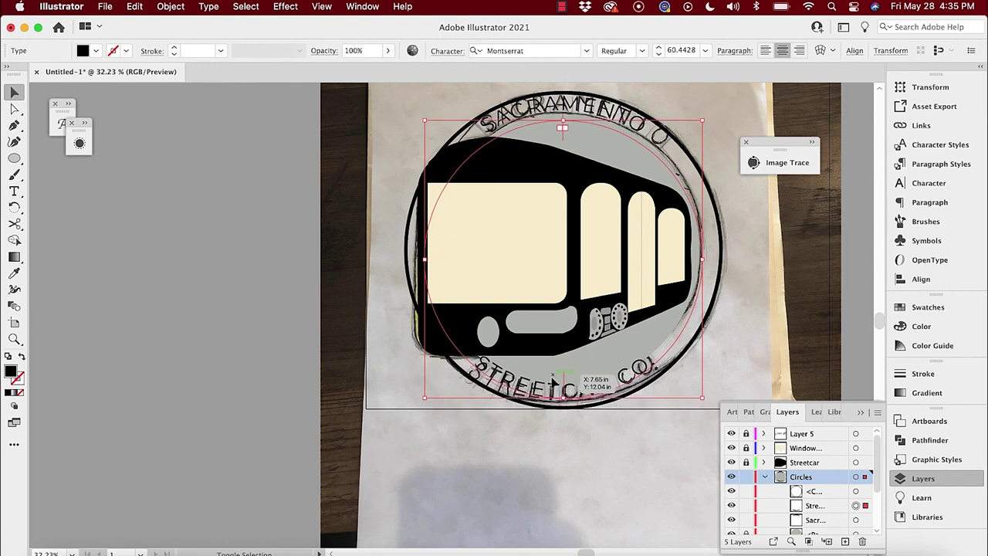
Trace the sketched overhead wires and pantograph above the roof as unfilled black Pen lines, and hide the Background layer.
{"action": "key", "text": "p"}
{"action": "scroll", "coordinate": [571, 108], "scroll_direction": "up", "scroll_amount": 5}
{"action": "left_click", "coordinate": [697, 207]}
{"action": "key", "text": "v"}
{"action": "left_click", "coordinate": [575, 202]}
{"action": "key", "text": "shift+x"}
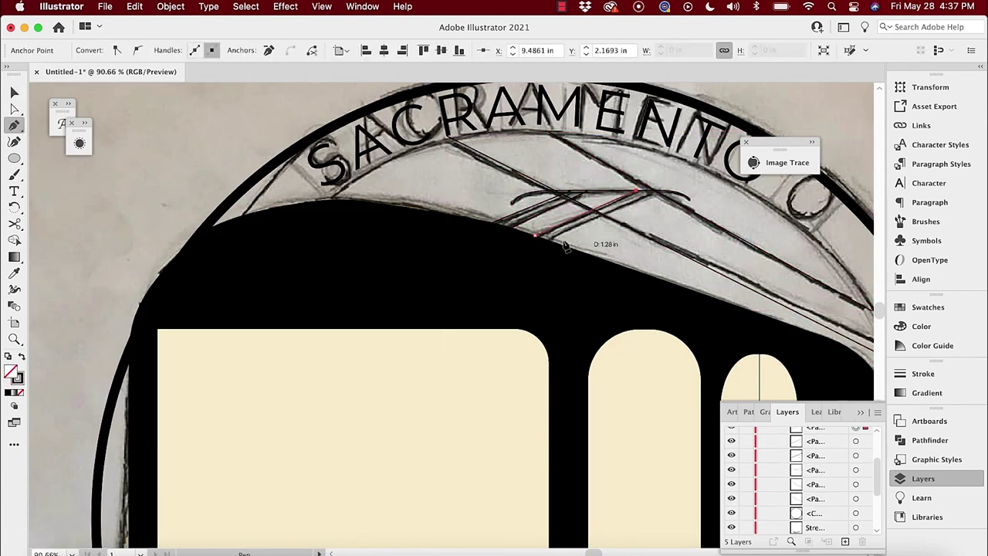
{"action": "key", "text": "super+F10"}
{"action": "scroll", "coordinate": [697, 363], "scroll_direction": "down", "scroll_amount": 5}
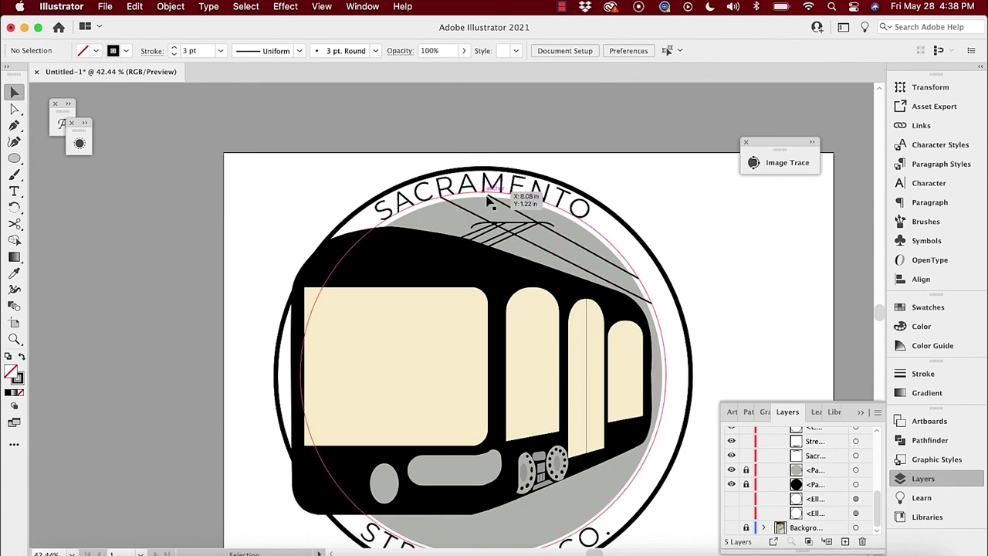
{"action": "scroll", "coordinate": [584, 400], "scroll_direction": "down", "scroll_amount": 5}
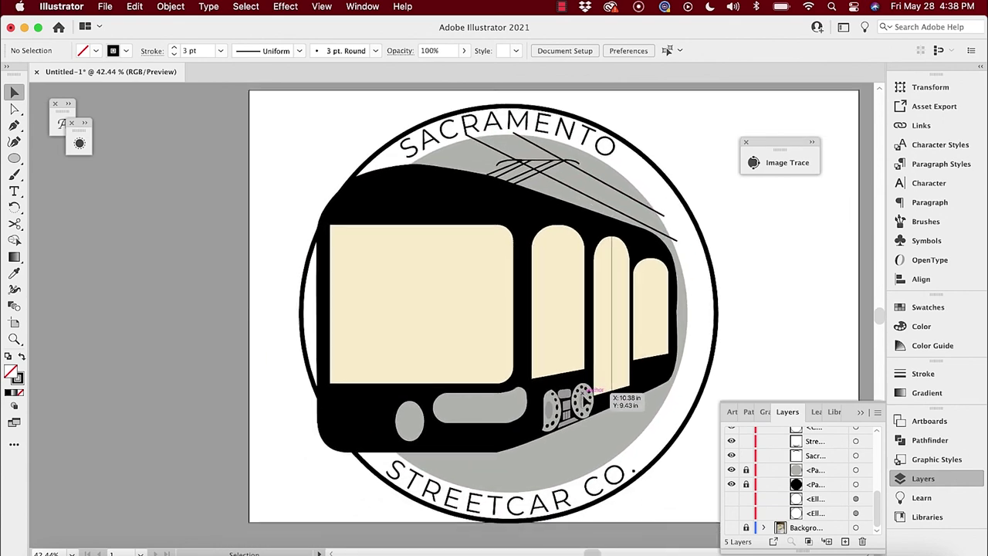
Straighten the right edge of the streetcar body by removing the dented anchor point and adjusting the neighboring ones.
{"action": "scroll", "coordinate": [678, 309], "scroll_direction": "up", "scroll_amount": 6}
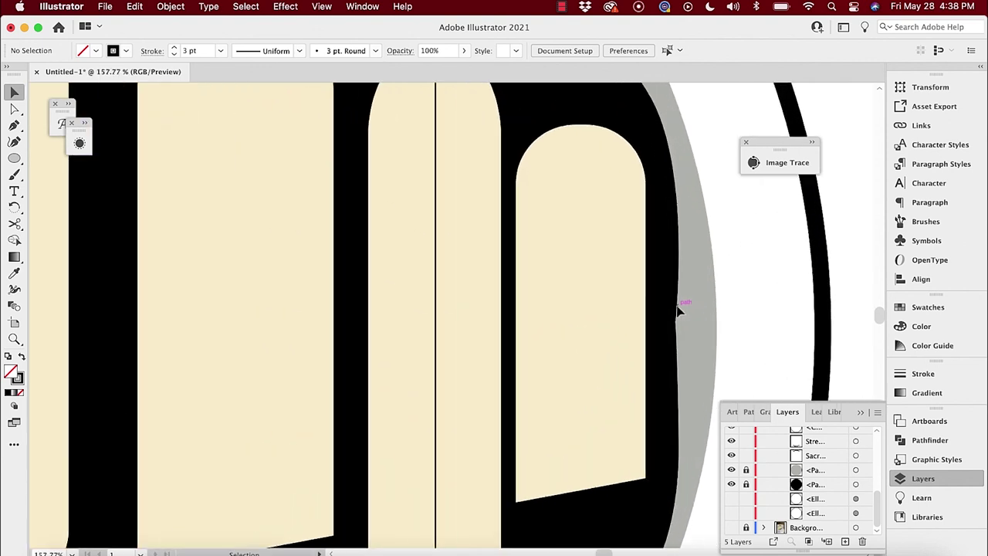
{"action": "left_click", "coordinate": [663, 291]}
{"action": "scroll", "coordinate": [678, 317], "scroll_direction": "down", "scroll_amount": 3}
{"action": "key", "text": "minus"}
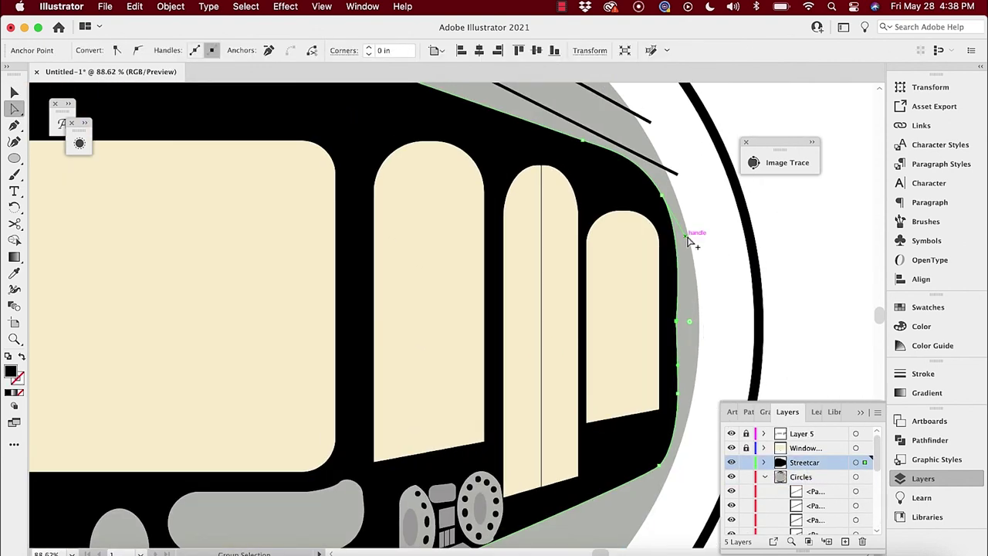
{"action": "left_click", "coordinate": [679, 328]}
{"action": "key", "text": "a"}
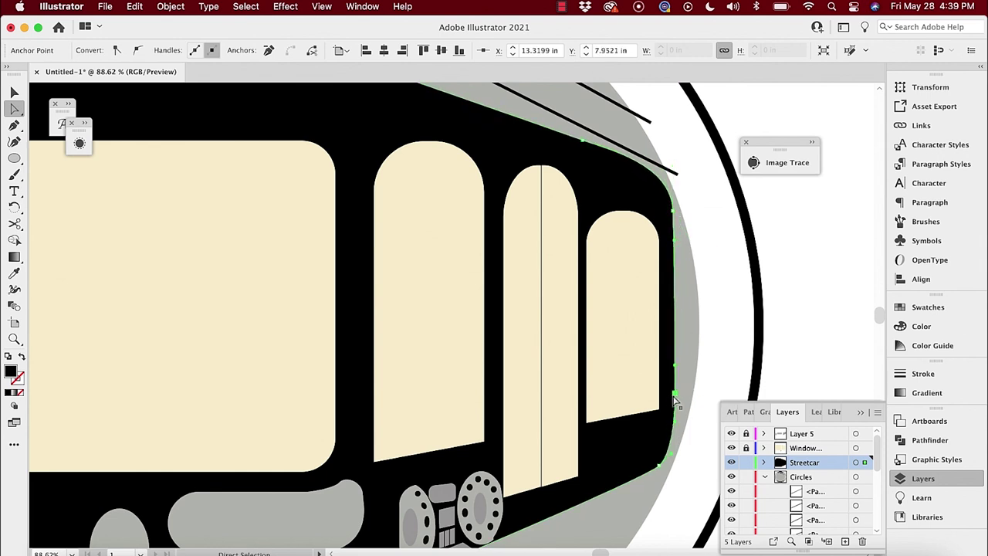
{"action": "left_click", "coordinate": [728, 331]}
{"action": "key", "text": "super+minus"}
{"action": "key", "text": "super+minus"}
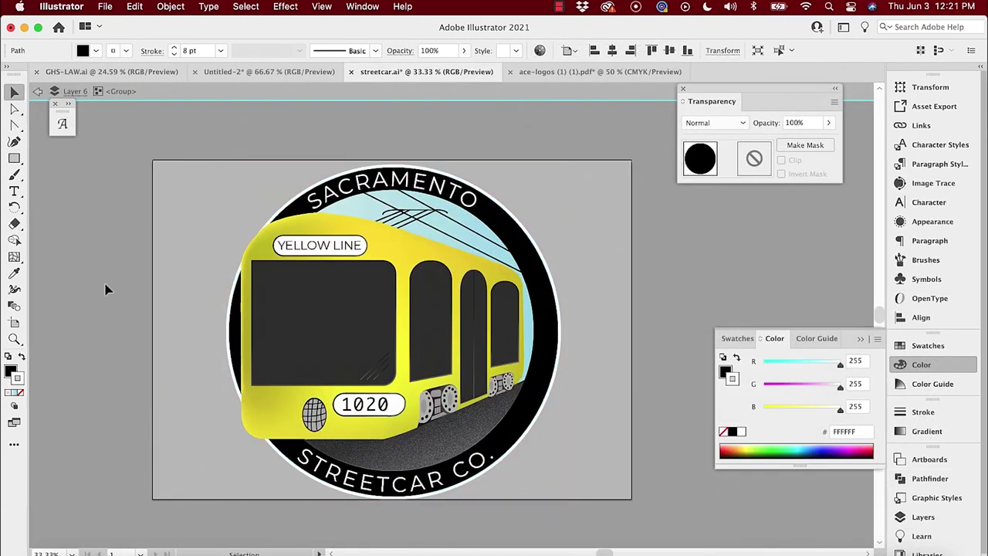
In streetcar.ai, try the badge's outer circle without a stroke, undo that, and set its stroke to black (000000).
{"action": "left_click", "coordinate": [230, 298]}
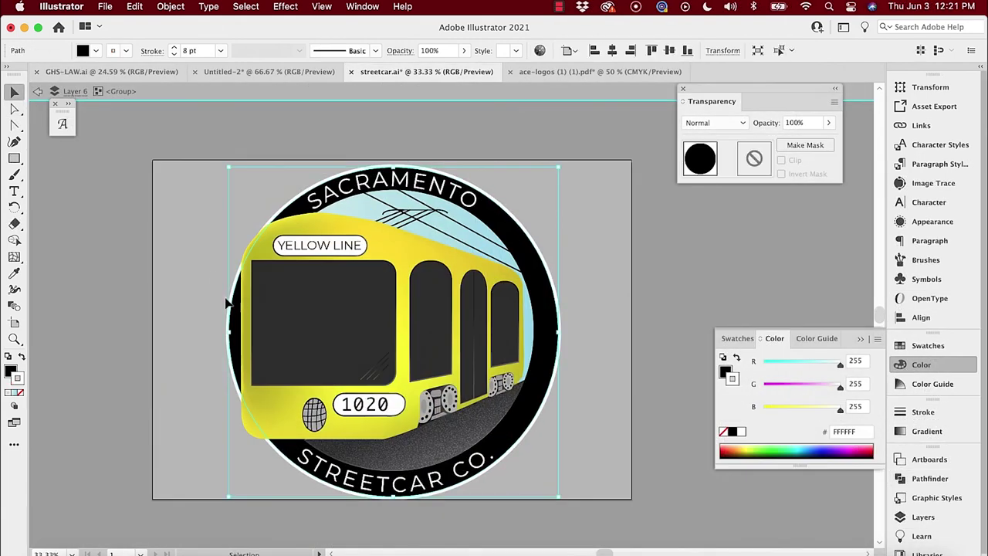
{"action": "left_click", "coordinate": [21, 393]}
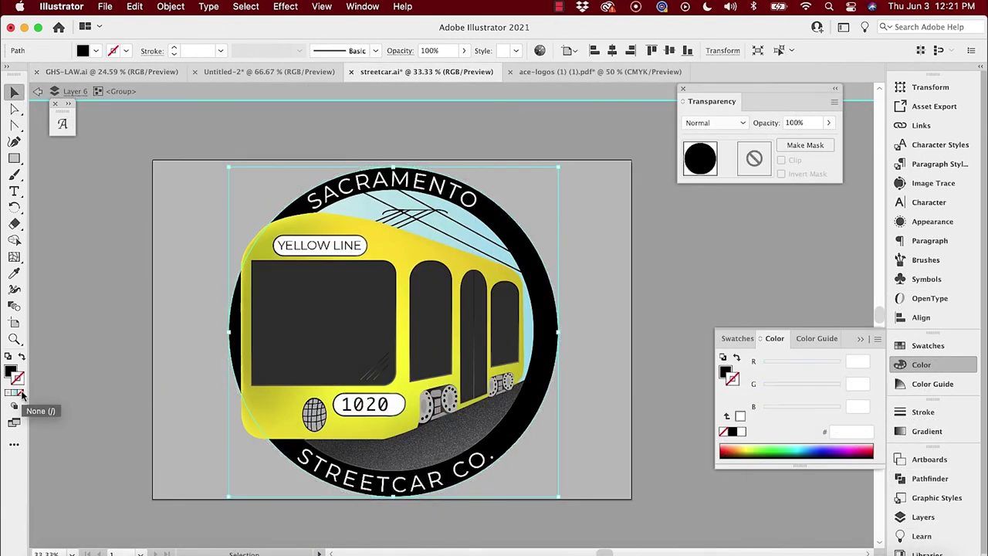
{"action": "key", "text": "super+z"}
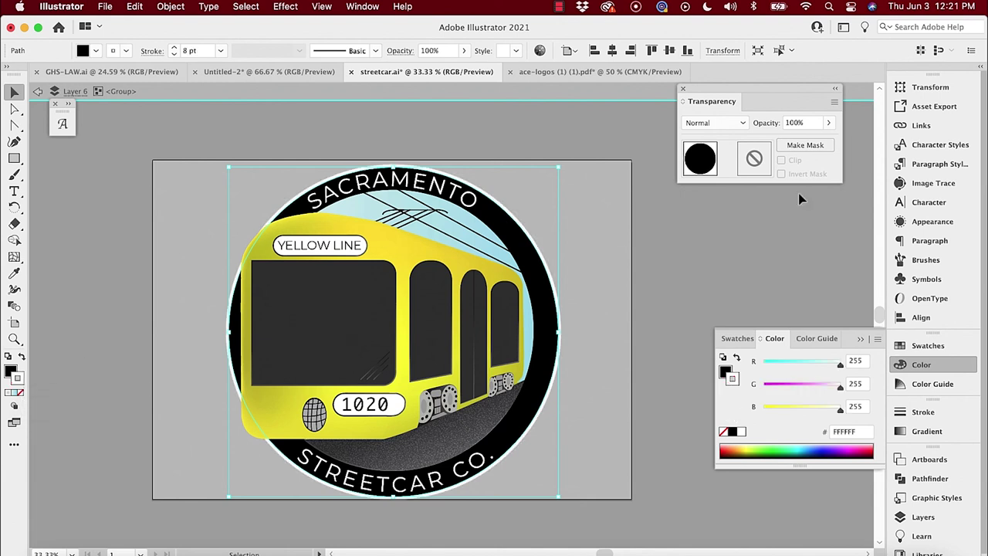
{"action": "left_click", "coordinate": [732, 433]}
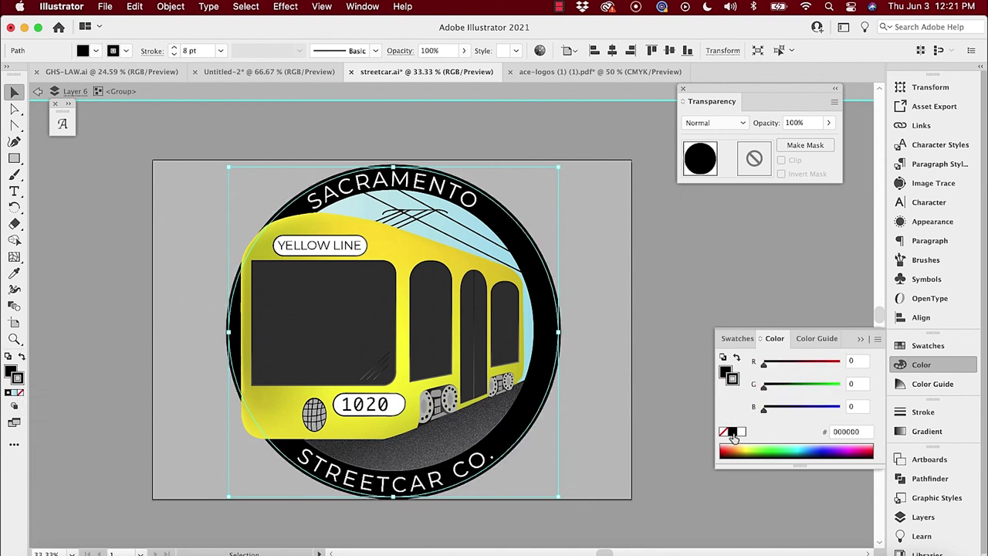
{"action": "left_click", "coordinate": [678, 314]}
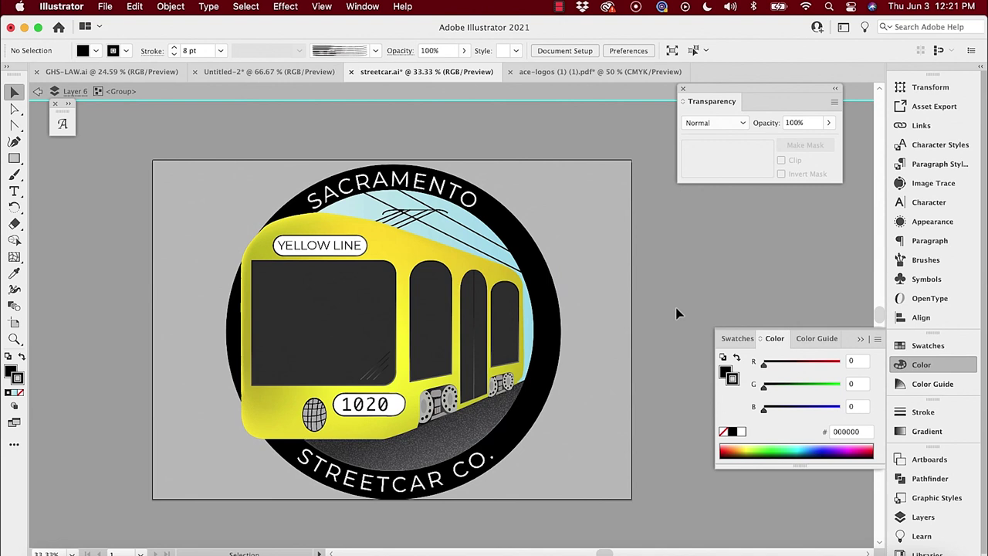
Isolate the streetcar's yellow gradient-mesh body and move it off the artboard to the right of the badge.
{"action": "left_click", "coordinate": [460, 264]}
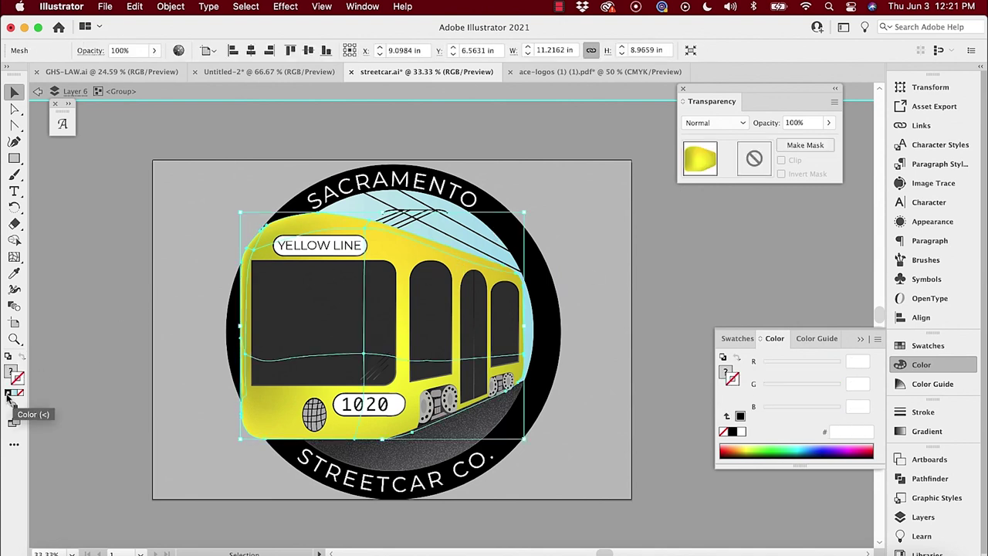
{"action": "double_click", "coordinate": [328, 220]}
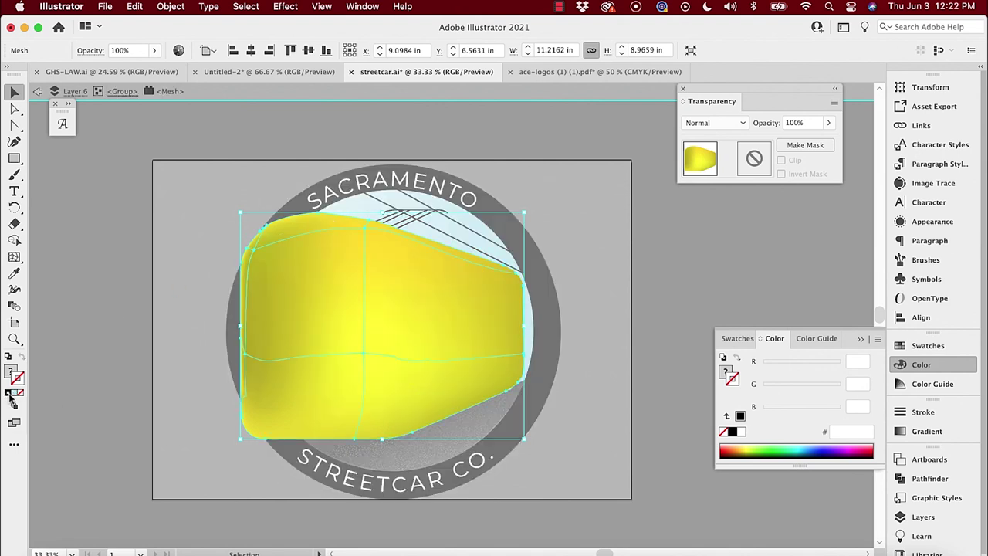
{"action": "left_click_drag", "start_coordinate": [357, 271], "coordinate": [671, 254]}
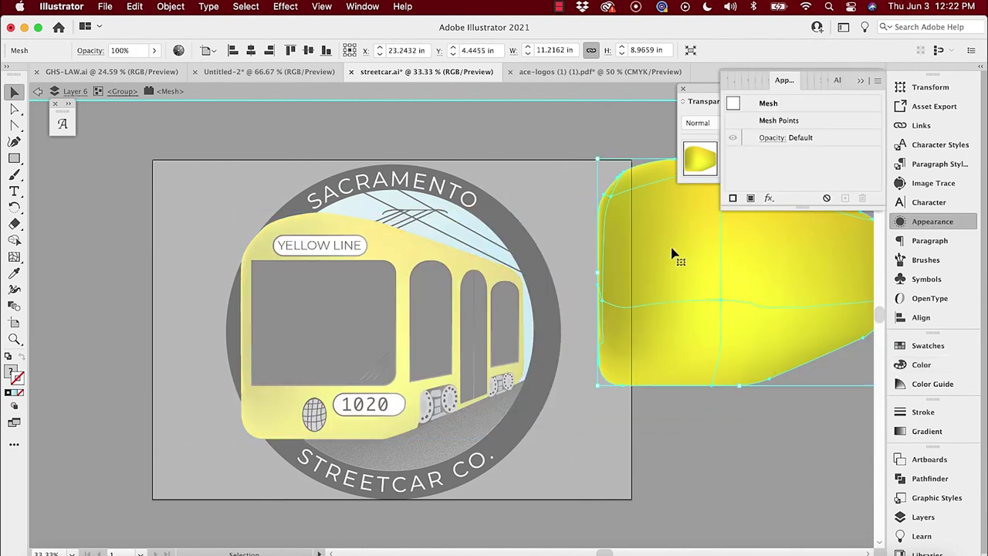
Fill the isolated mesh body with solid black (000000).
{"action": "left_click", "coordinate": [8, 394]}
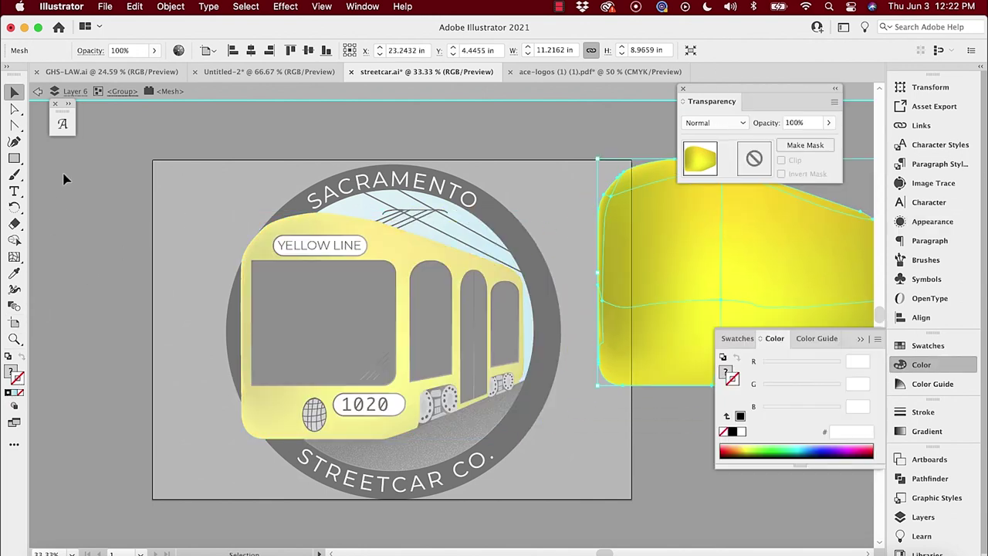
{"action": "left_click", "coordinate": [9, 393]}
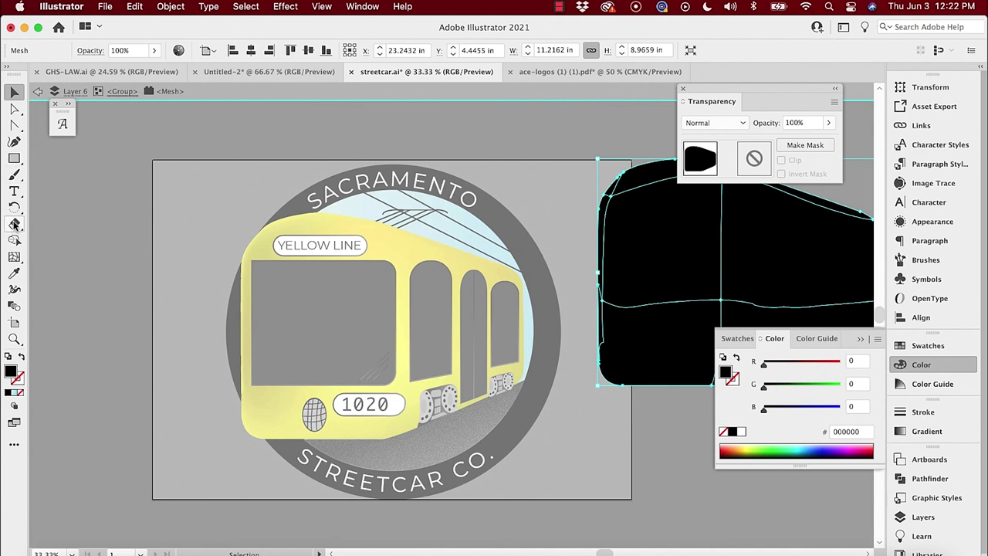
{"action": "left_click", "coordinate": [14, 225]}
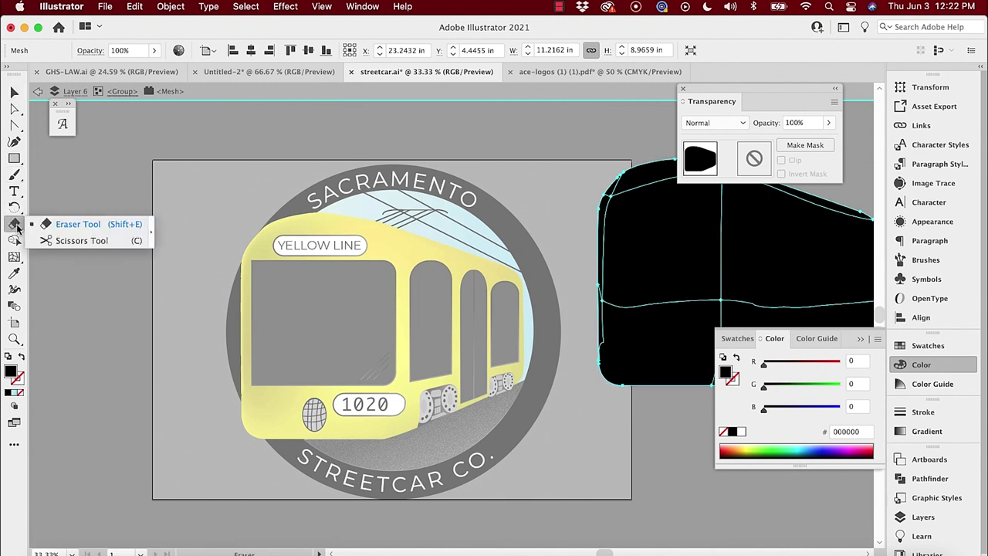
{"action": "left_click", "coordinate": [14, 260]}
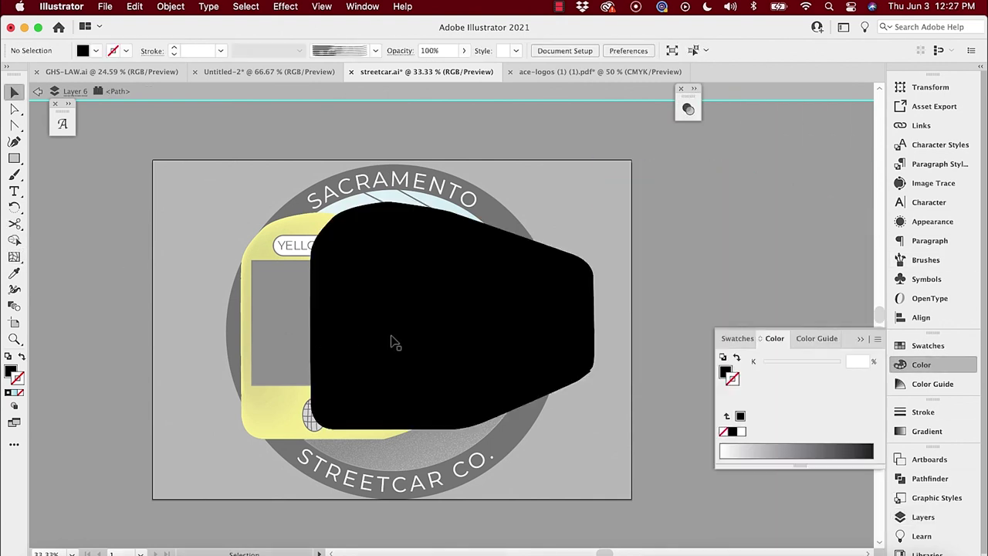
Move the black body silhouette over the streetcar, matching its outline, and delete it.
{"action": "left_click_drag", "start_coordinate": [394, 342], "coordinate": [326, 353]}
{"action": "left_click", "coordinate": [325, 352]}
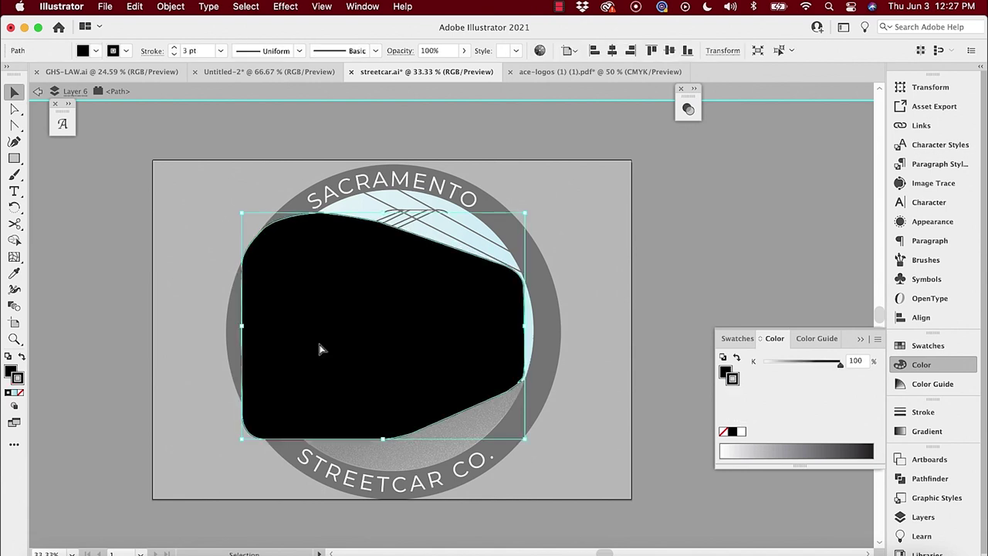
{"action": "left_click", "coordinate": [322, 350]}
{"action": "key", "text": "BackSpace"}
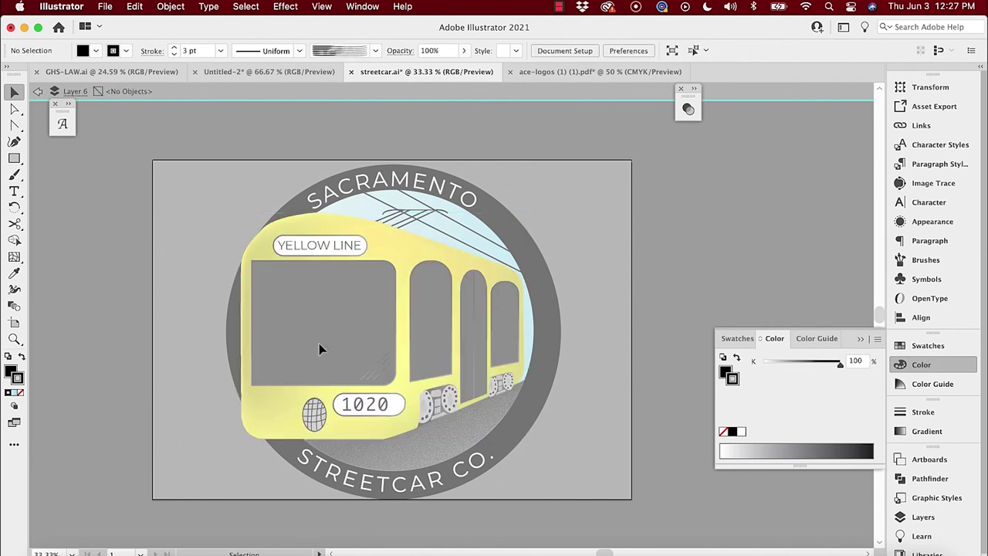
Leave isolation mode and undo the deletion and placement changes of the black streetcar body silhouette.
{"action": "double_click", "coordinate": [128, 183]}
{"action": "key", "text": "cmd+z"}
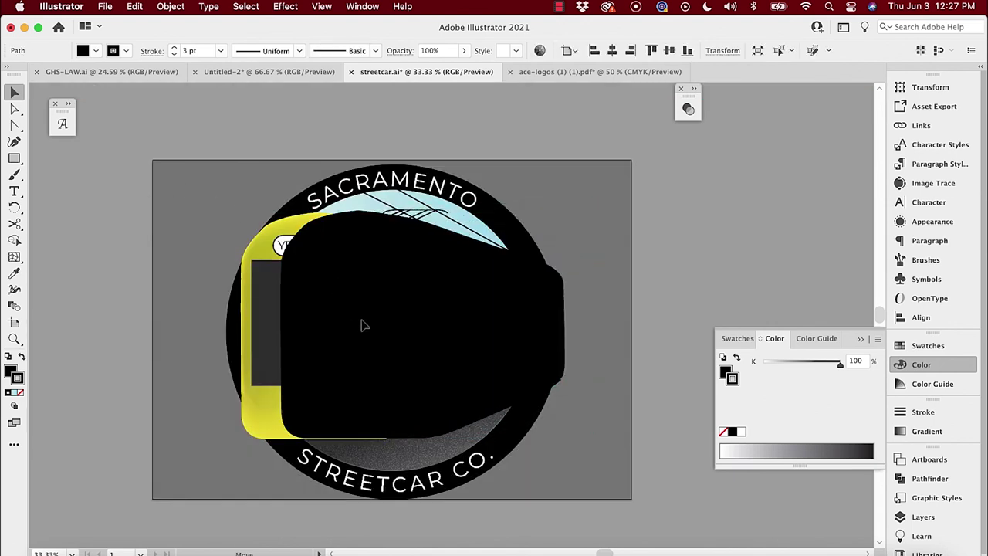
{"action": "key", "text": "super+z"}
{"action": "key", "text": "super+z"}
{"action": "key", "text": "super+z"}
{"action": "key", "text": "super+z"}
{"action": "key", "text": "super+z"}
{"action": "key", "text": "super+z"}
{"action": "key", "text": "super+z"}
{"action": "key", "text": "super+z"}
{"action": "key", "text": "super+z"}
{"action": "key", "text": "super+z"}
Delete the unneeded part of the black silhouette and outline the streetcar from behind with a 16 pt black stroke.
{"action": "key", "text": "a"}
{"action": "key", "text": "Delete"}
{"action": "key", "text": "super+z"}
{"action": "key", "text": "Delete"}
{"action": "key", "text": "v"}
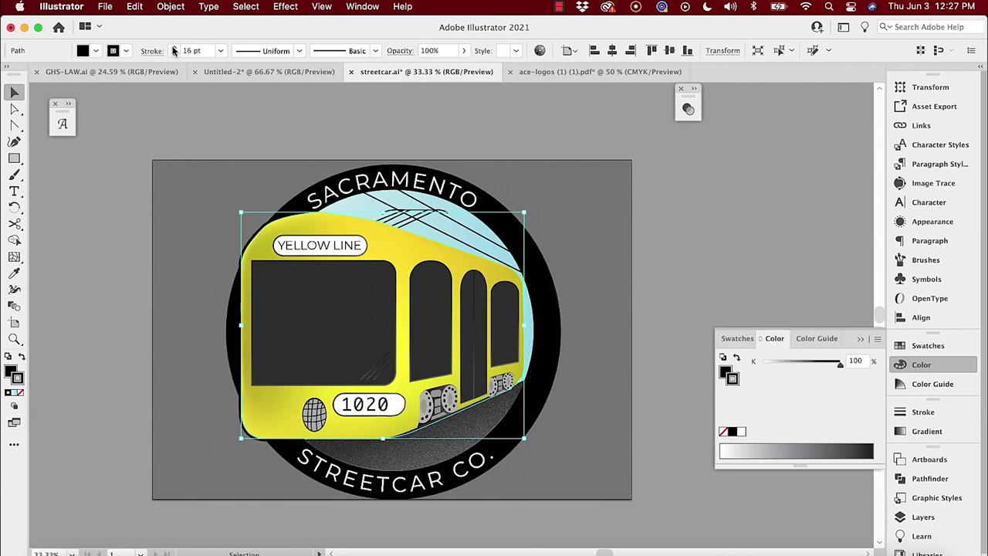
{"action": "left_click", "coordinate": [205, 129]}
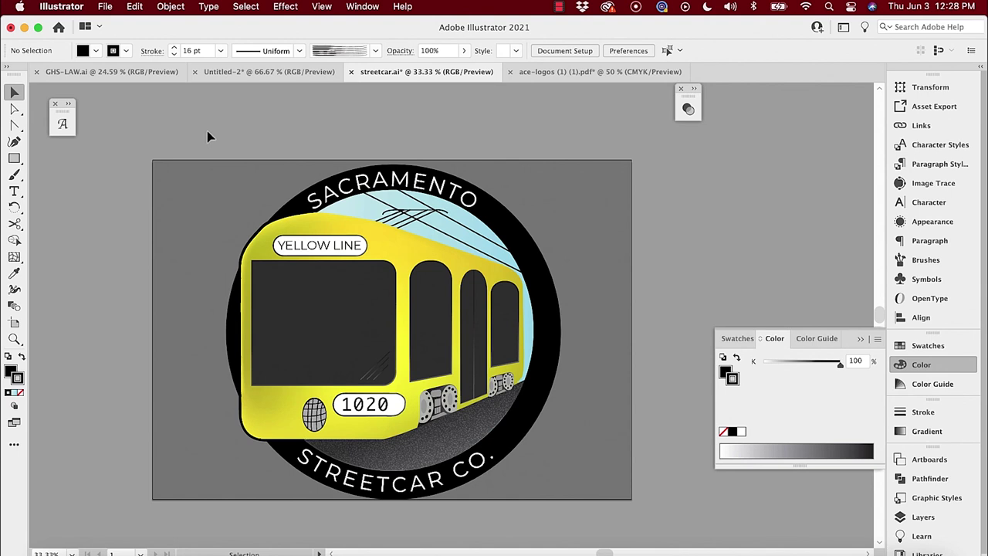
Scale the whole badge down proportionally to about 12.46 in wide and center it on the artboard.
{"action": "key", "text": "slash"}
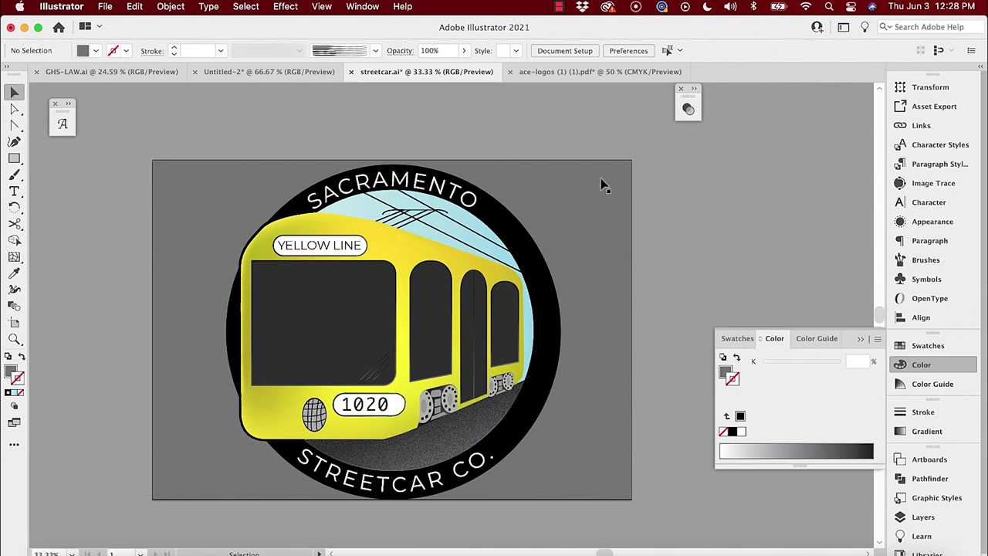
{"action": "left_click_drag", "start_coordinate": [174, 131], "coordinate": [548, 485]}
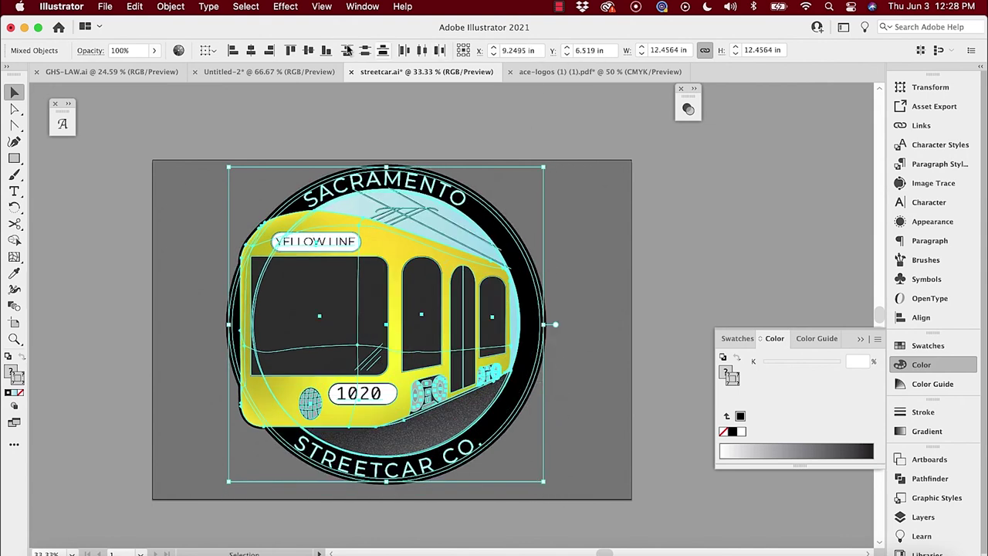
{"action": "left_click", "coordinate": [726, 162]}
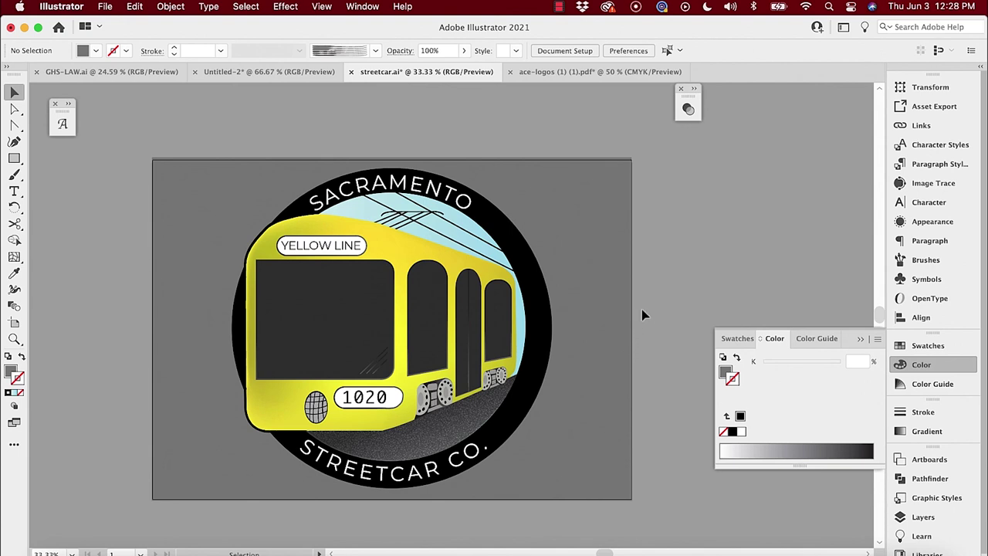
{"action": "left_click", "coordinate": [754, 303]}
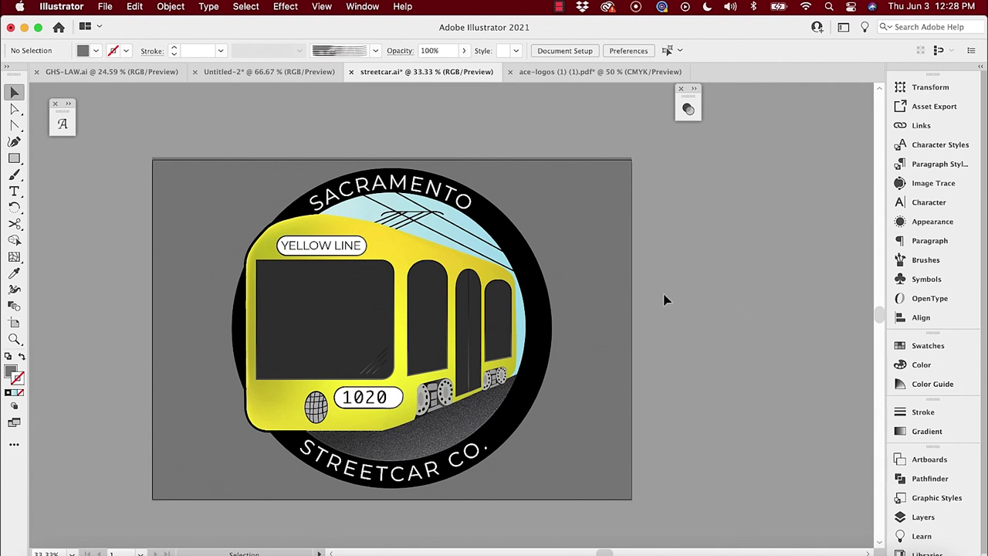
Examine the streetcar's windows, doors, wheels and road texture up close, and the complete badge as a whole.
{"action": "key", "text": "super+equal"}
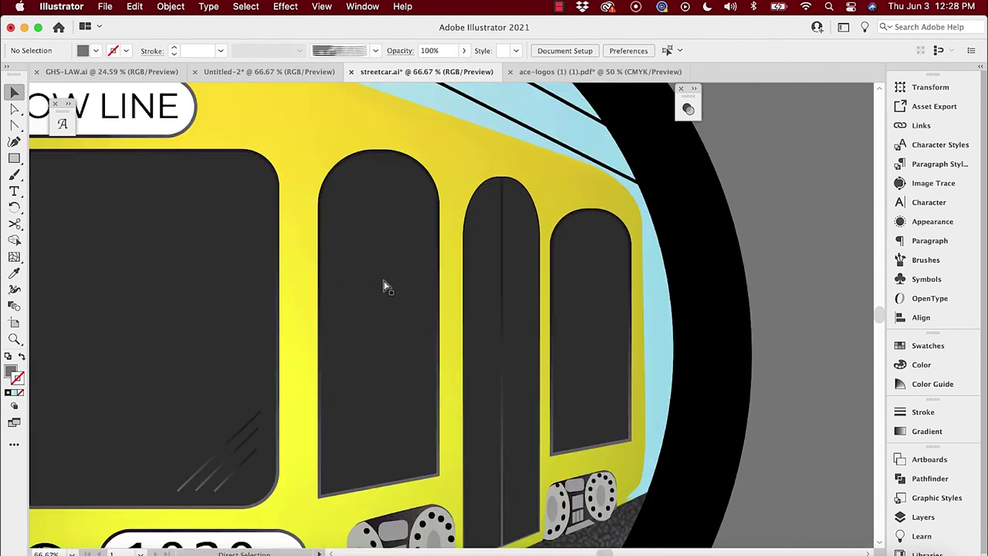
{"action": "key", "text": "super+equal"}
{"action": "key", "text": "super+equal"}
{"action": "key", "text": "super+equal"}
{"action": "key", "text": "super+equal"}
{"action": "key", "text": "super+equal"}
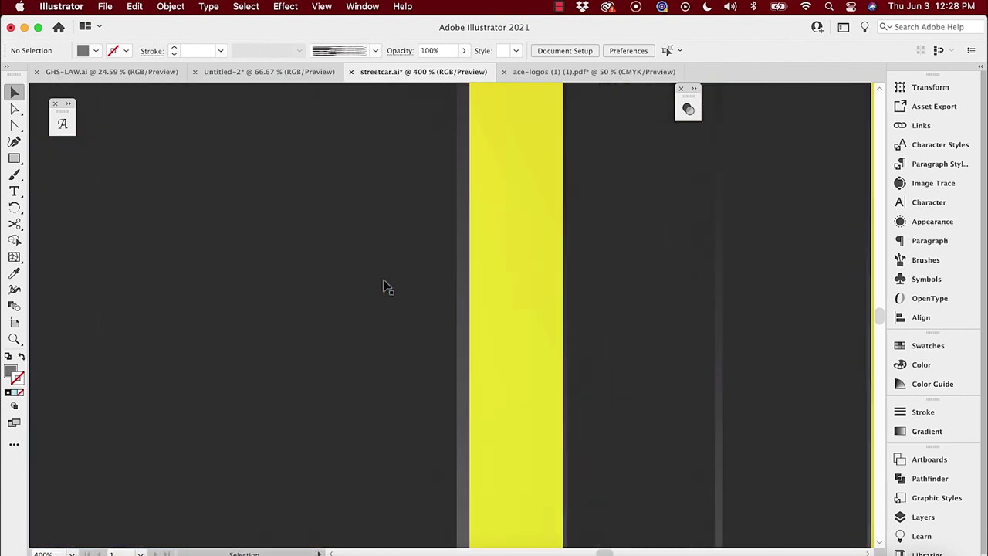
{"action": "scroll", "coordinate": [386, 287], "scroll_direction": "down", "scroll_amount": 10}
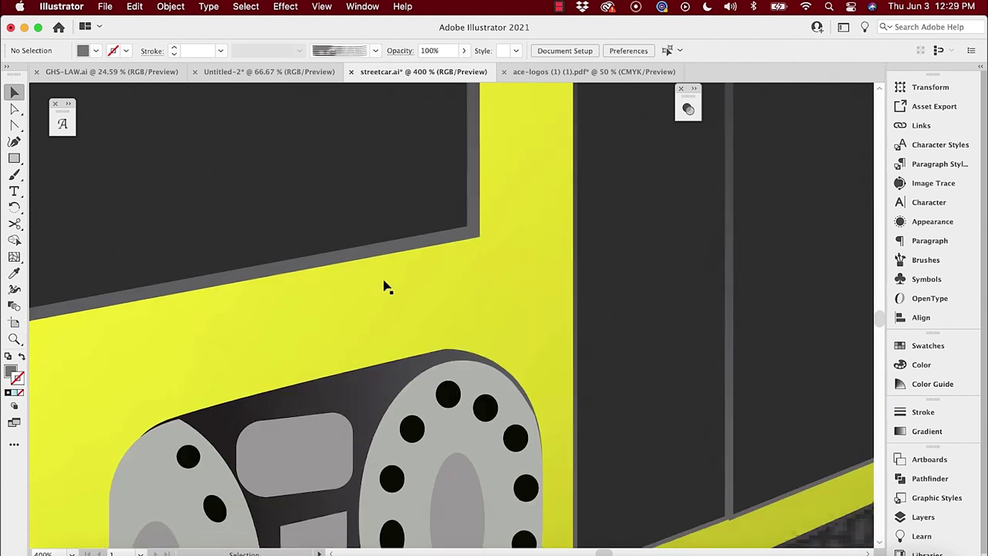
{"action": "scroll", "coordinate": [386, 287], "scroll_direction": "down", "scroll_amount": 10}
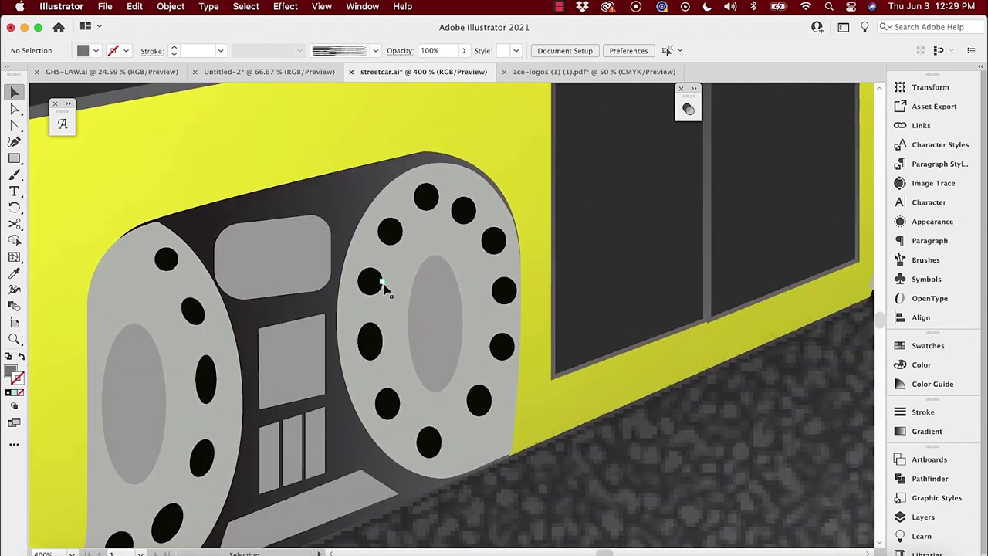
{"action": "key", "text": "super+minus"}
{"action": "key", "text": "super+minus"}
{"action": "key", "text": "super+minus"}
{"action": "key", "text": "super+minus"}
{"action": "key", "text": "super+minus"}
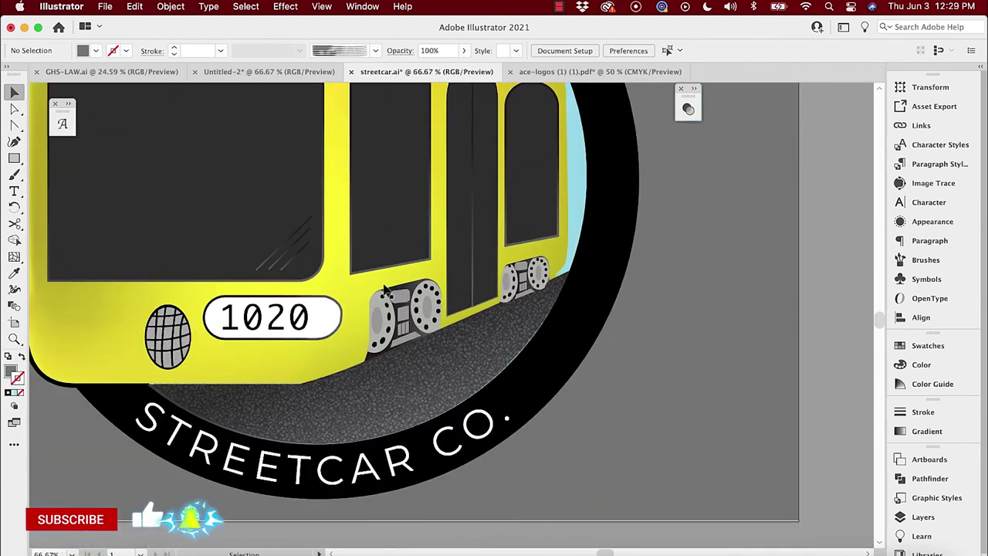
{"action": "left_click_drag", "start_coordinate": [384, 284], "coordinate": [433, 411]}
{"action": "key", "text": "super+minus"}
{"action": "key", "text": "super+minus"}
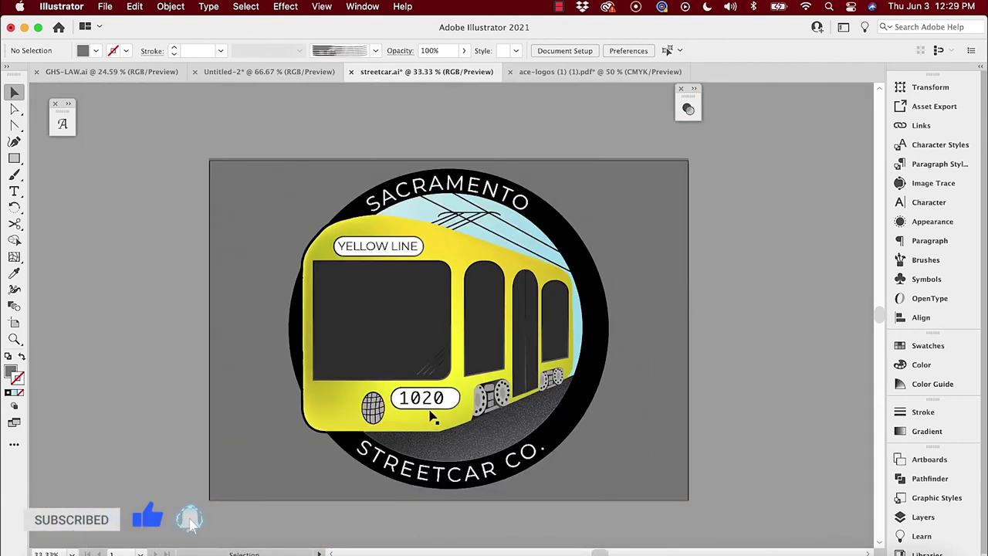